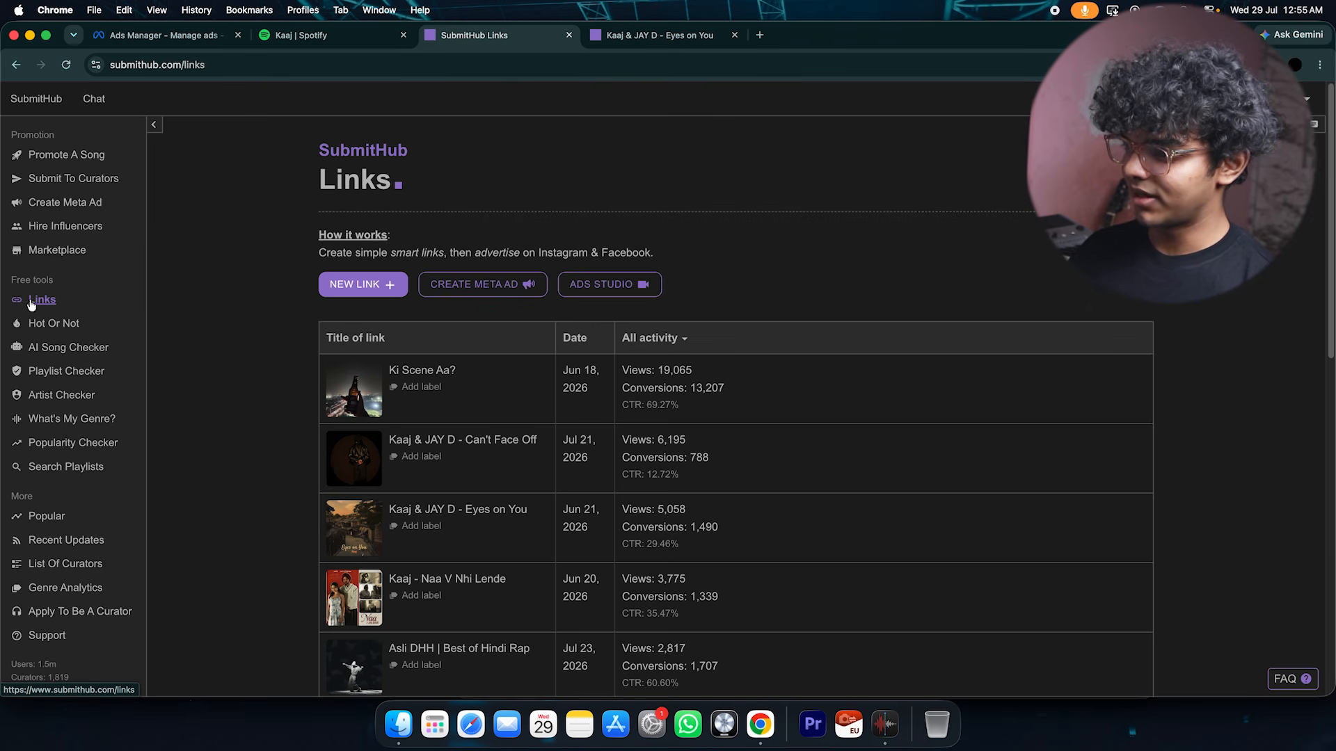
{"action": "left_click", "coordinate": [353, 294]}
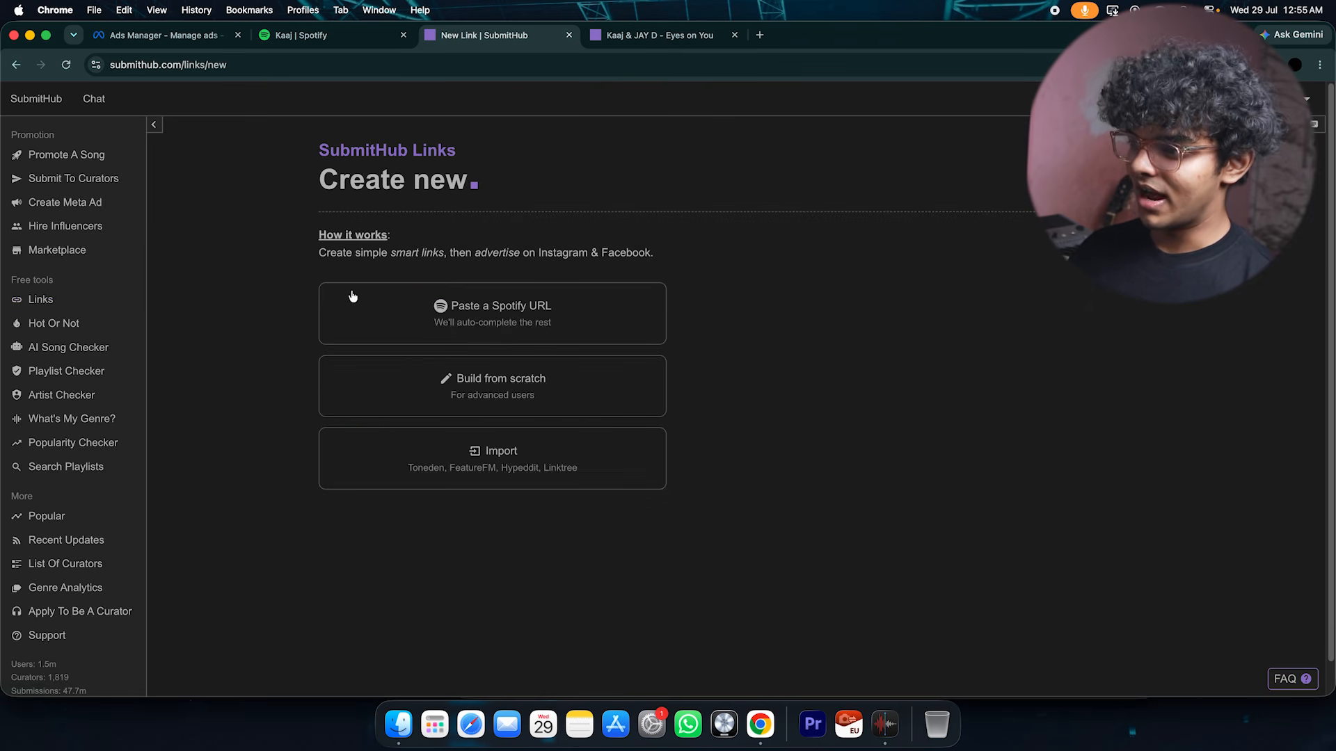
{"action": "left_click", "coordinate": [553, 319]}
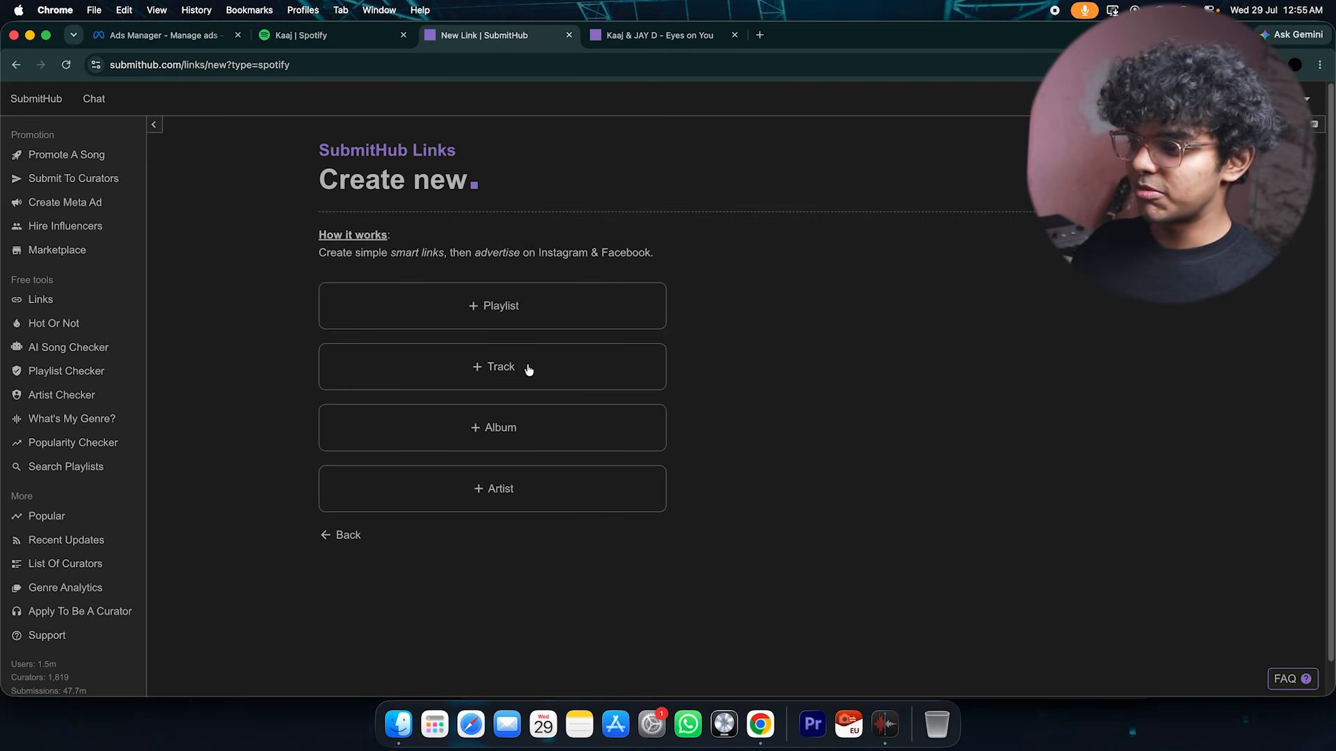
{"action": "left_click", "coordinate": [487, 380]}
{"action": "type", "text": "https://open.spotify.com/track/73oCSjrPitjDW204DaPFVa?si=a2e8c47332bb43a0"}
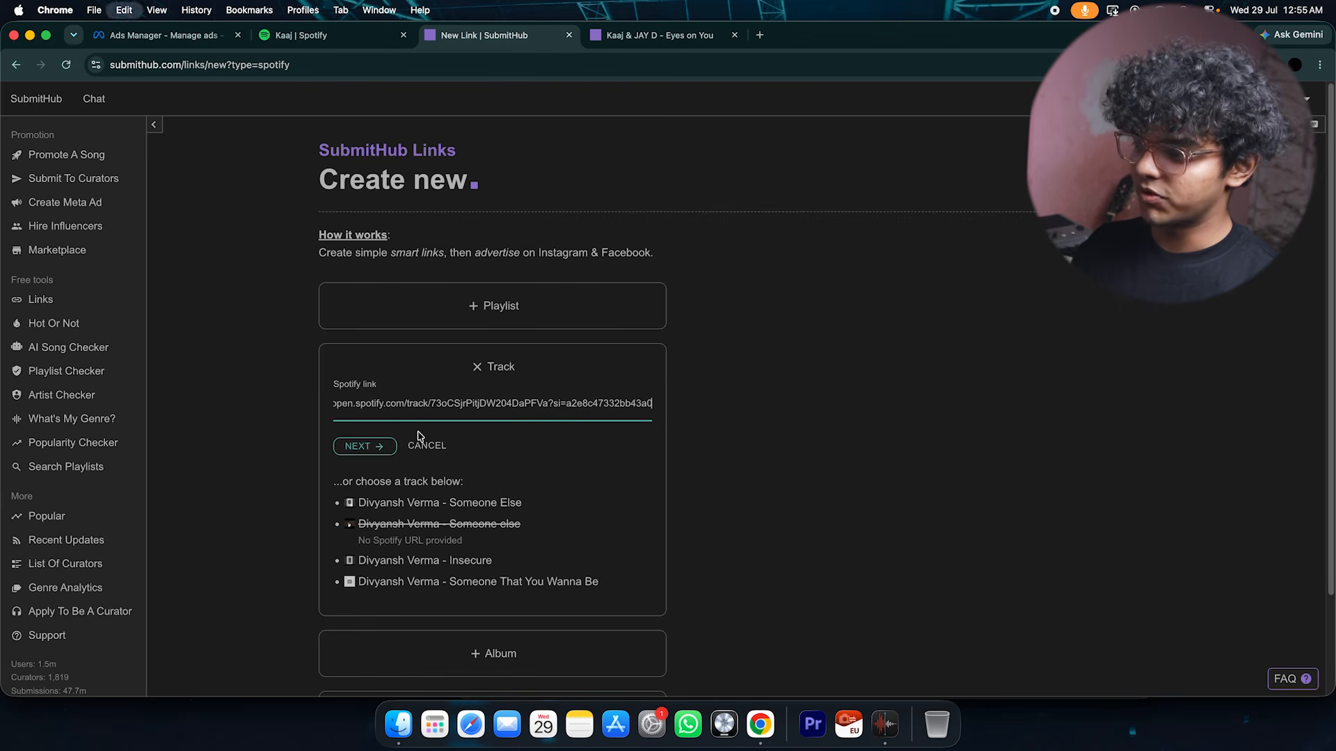
{"action": "left_click", "coordinate": [377, 449]}
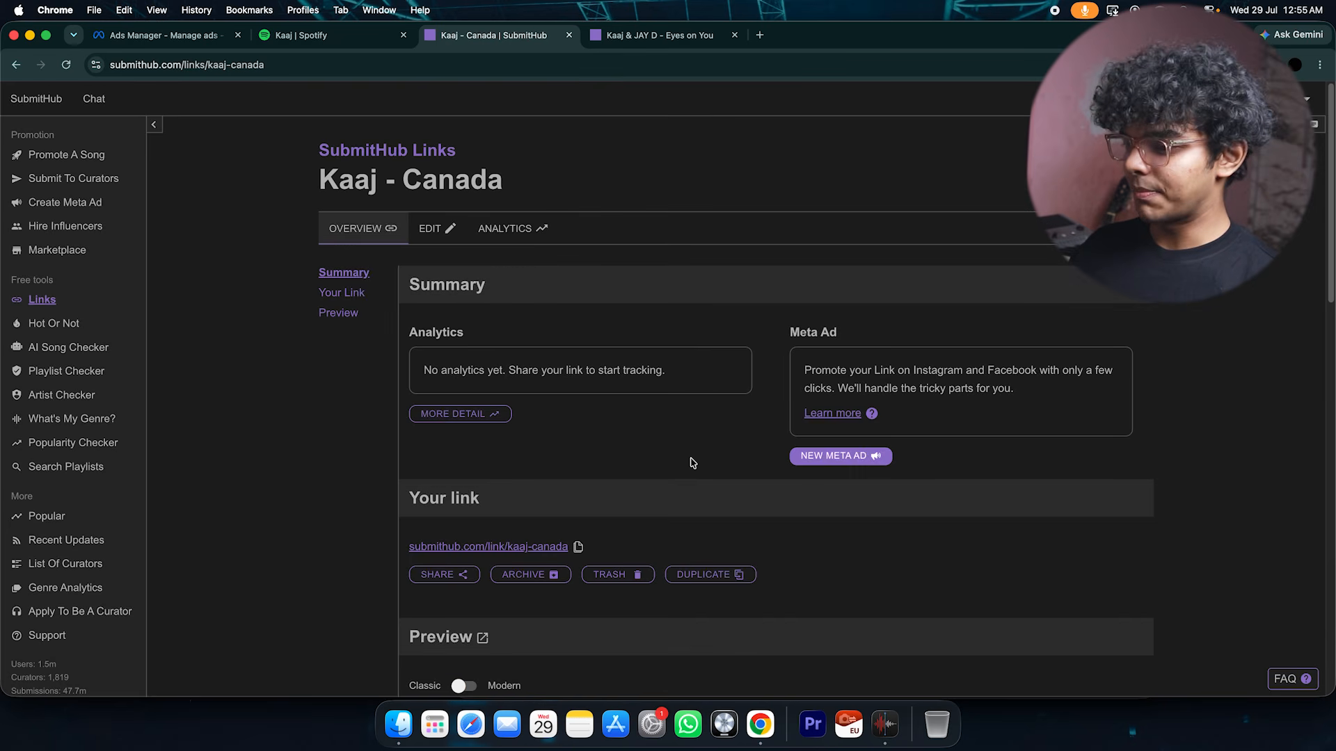
Open the Kaaj - Canada link for editing and delete all its destination links except the Spotify one.
{"action": "scroll", "coordinate": [692, 462], "scroll_direction": "down", "scroll_amount": 7}
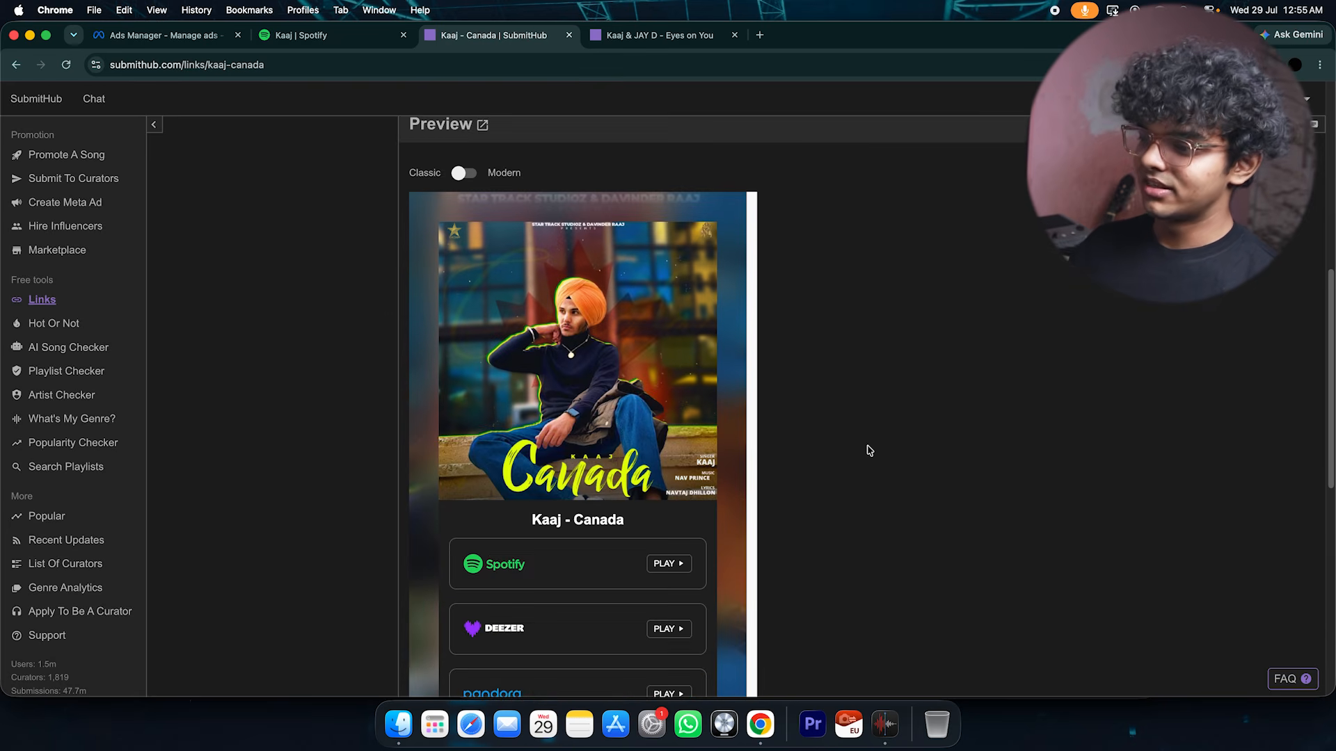
{"action": "scroll", "coordinate": [837, 437], "scroll_direction": "down", "scroll_amount": 3}
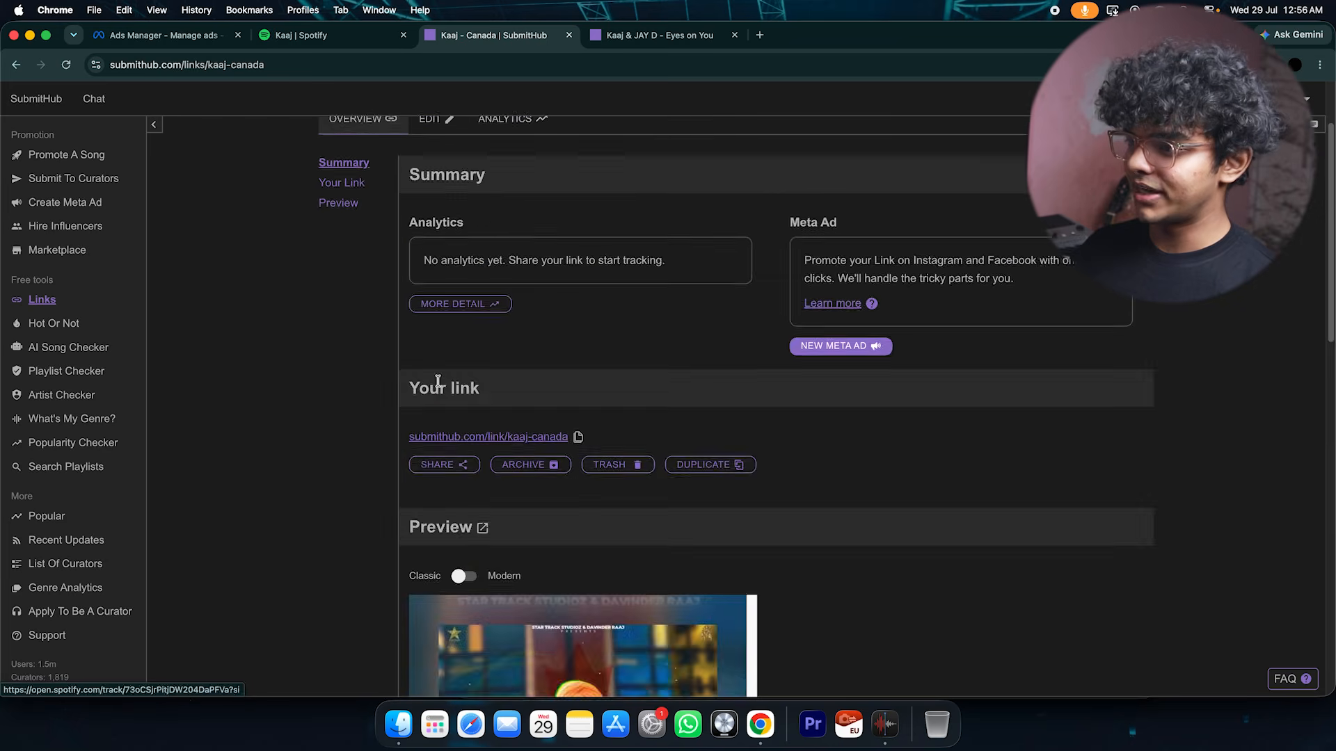
{"action": "scroll", "coordinate": [439, 348], "scroll_direction": "up", "scroll_amount": 2}
{"action": "left_click", "coordinate": [437, 228]}
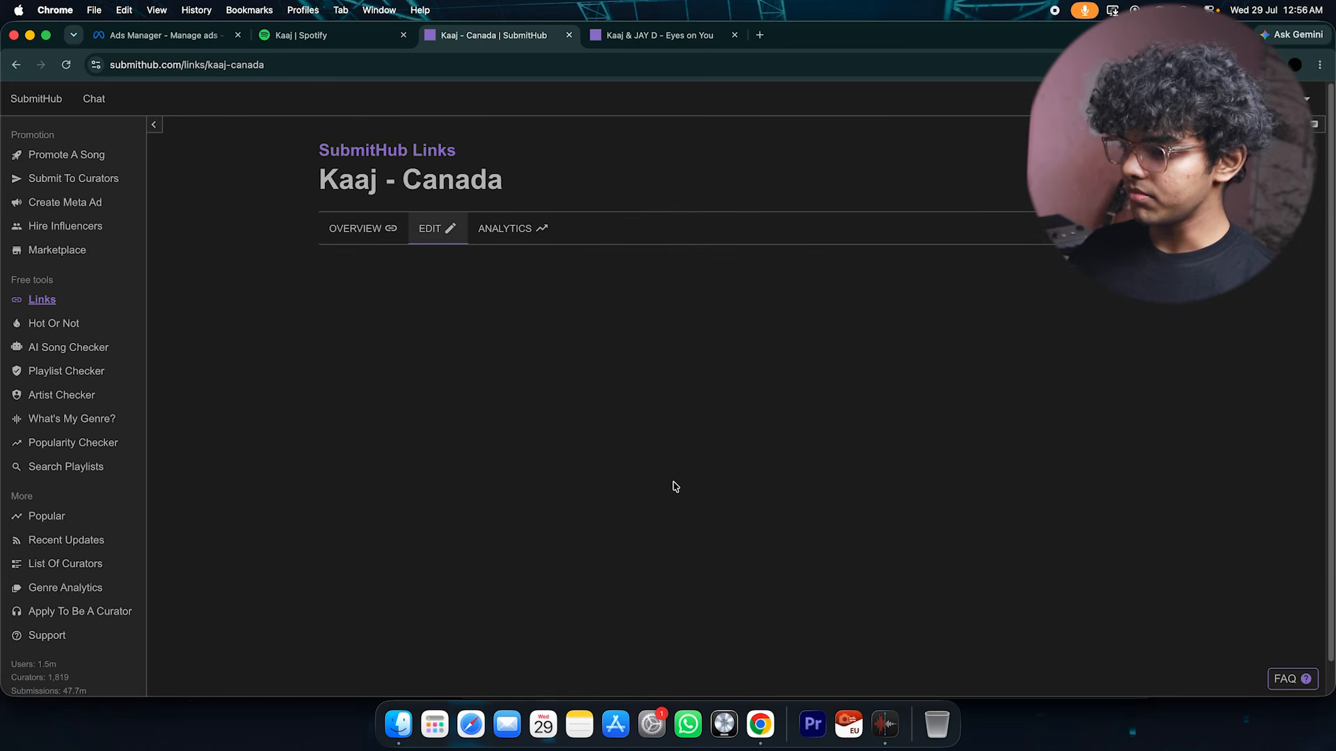
{"action": "scroll", "coordinate": [671, 486], "scroll_direction": "down", "scroll_amount": 6}
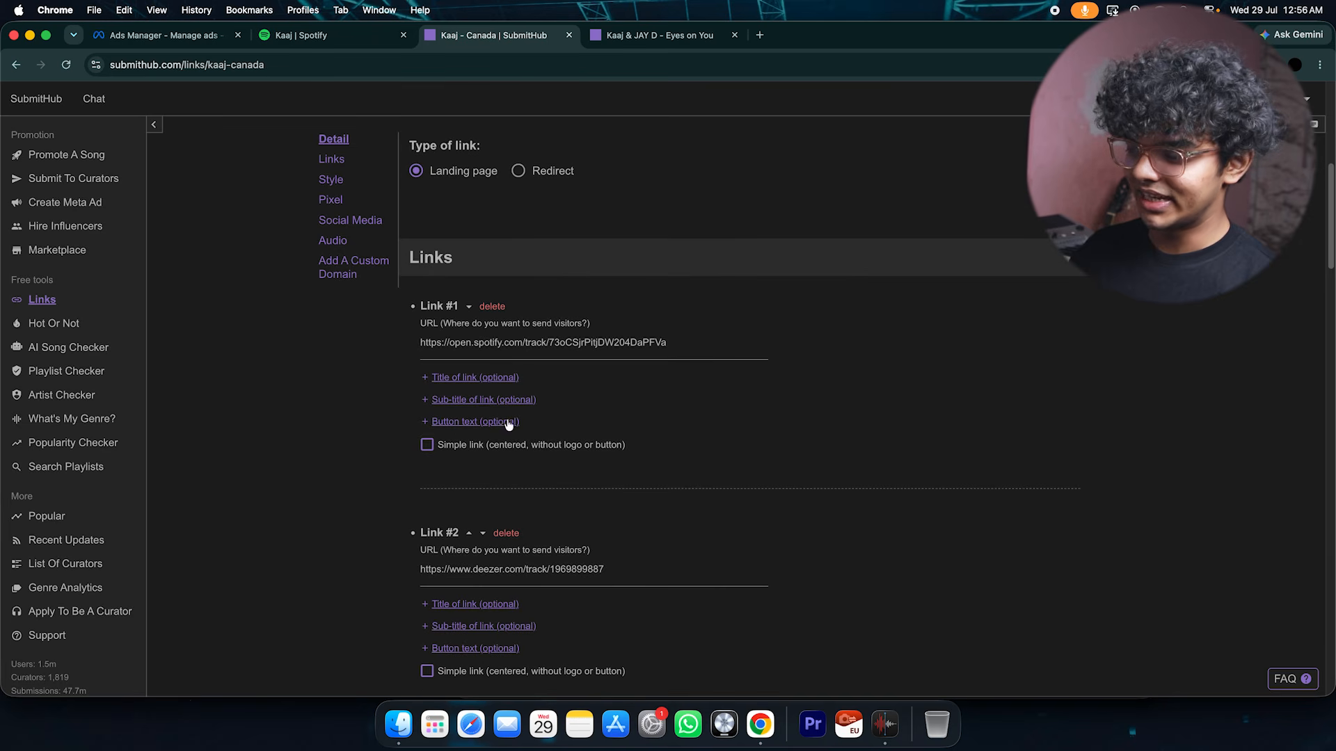
{"action": "left_click", "coordinate": [681, 560]}
{"action": "scroll", "coordinate": [681, 561], "scroll_direction": "down", "scroll_amount": 2}
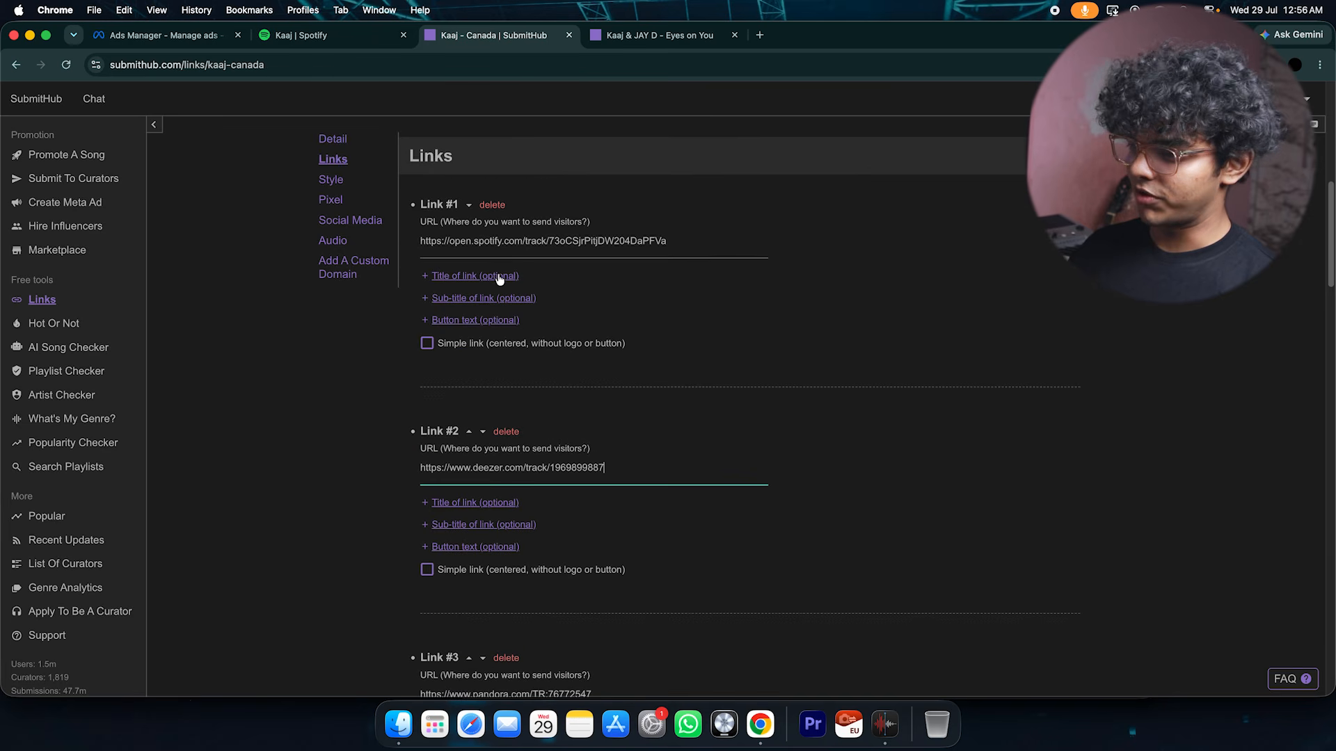
{"action": "left_click", "coordinate": [506, 432]}
{"action": "left_click", "coordinate": [506, 432]}
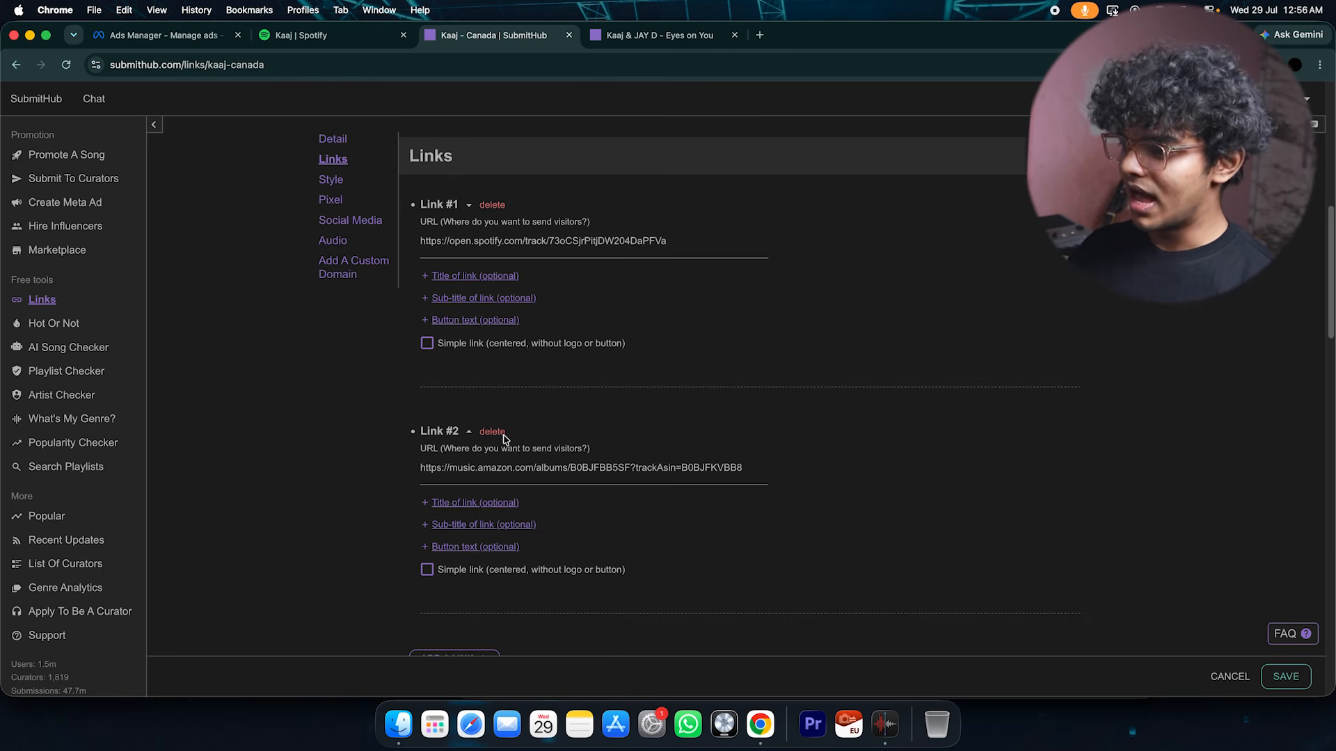
{"action": "left_click", "coordinate": [491, 432]}
{"action": "left_click", "coordinate": [454, 376]}
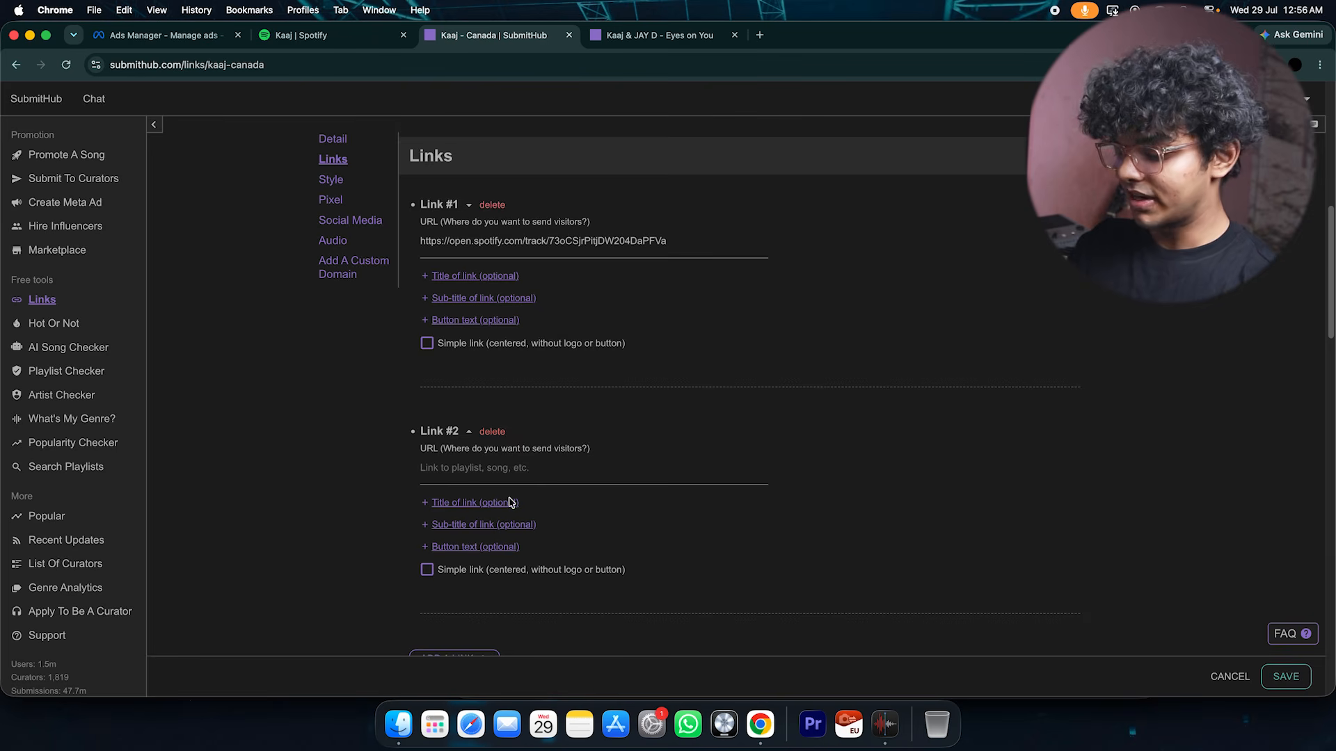
{"action": "key", "text": "super+space"}
{"action": "type", "text": "music"}
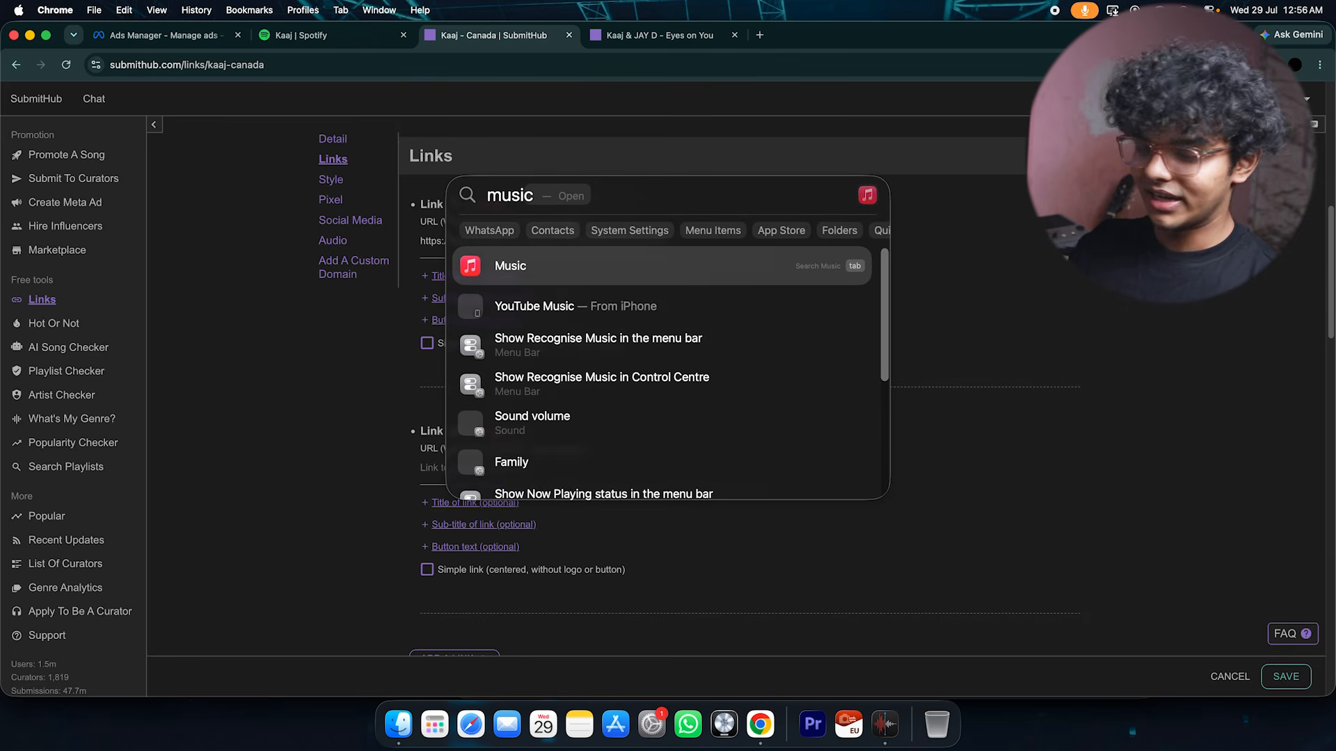
{"action": "key", "text": "Return"}
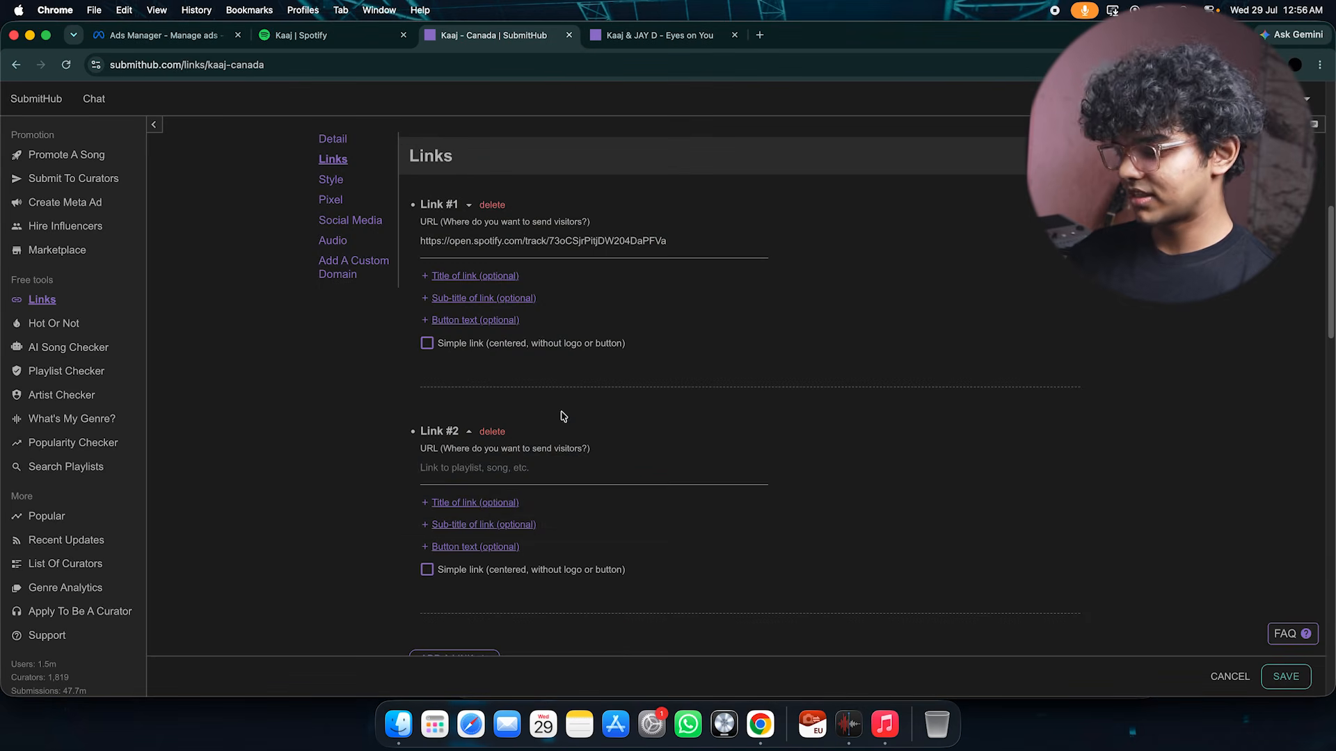
{"action": "left_click", "coordinate": [471, 471]}
{"action": "key", "text": "super+v"}
Set the page style of the Kaaj - Canada link to Modern.
{"action": "scroll", "coordinate": [873, 438], "scroll_direction": "down", "scroll_amount": 10}
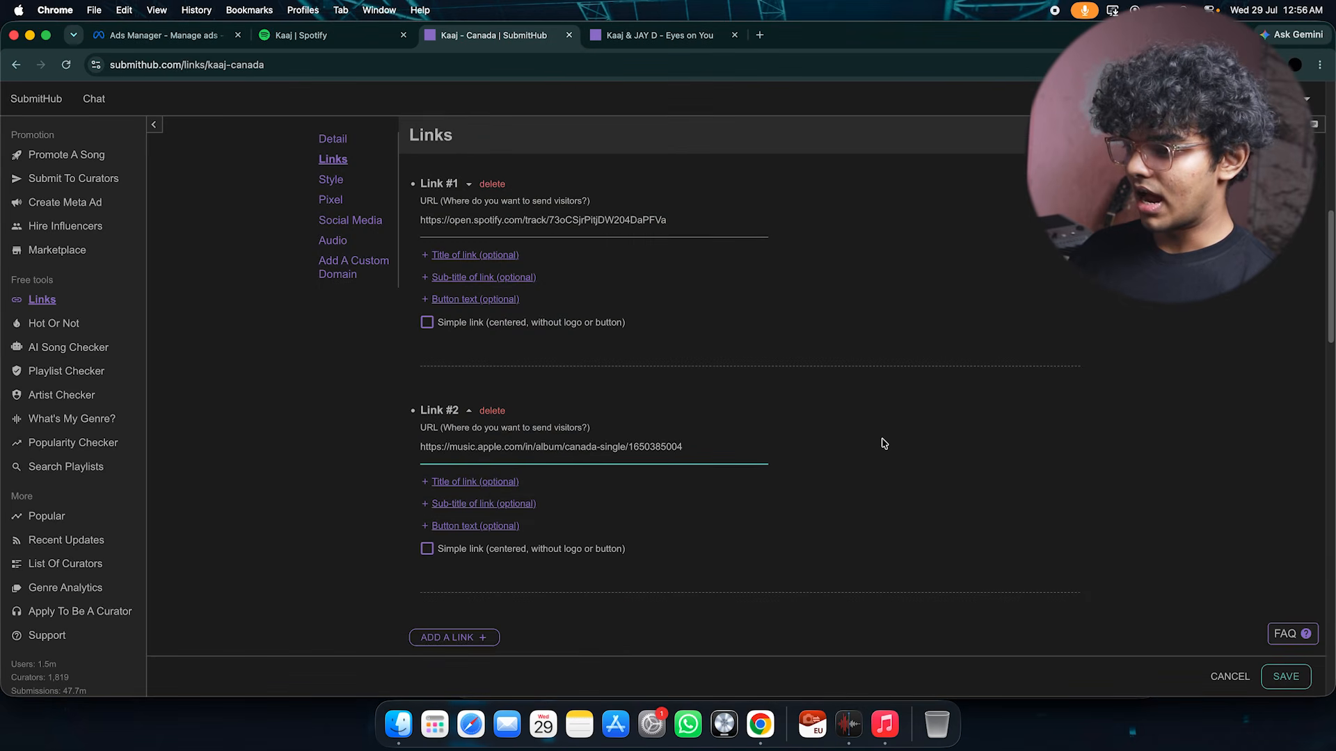
{"action": "scroll", "coordinate": [870, 432], "scroll_direction": "down", "scroll_amount": 2}
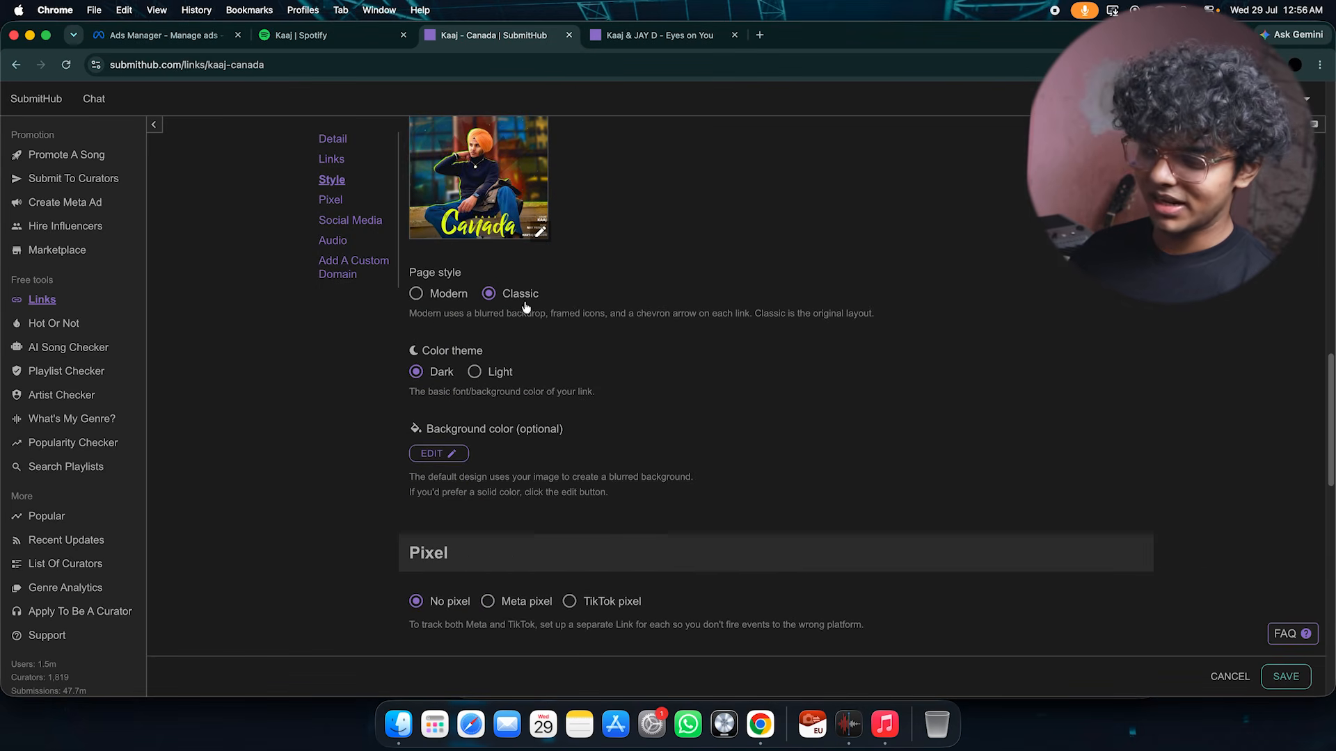
{"action": "left_click", "coordinate": [448, 301]}
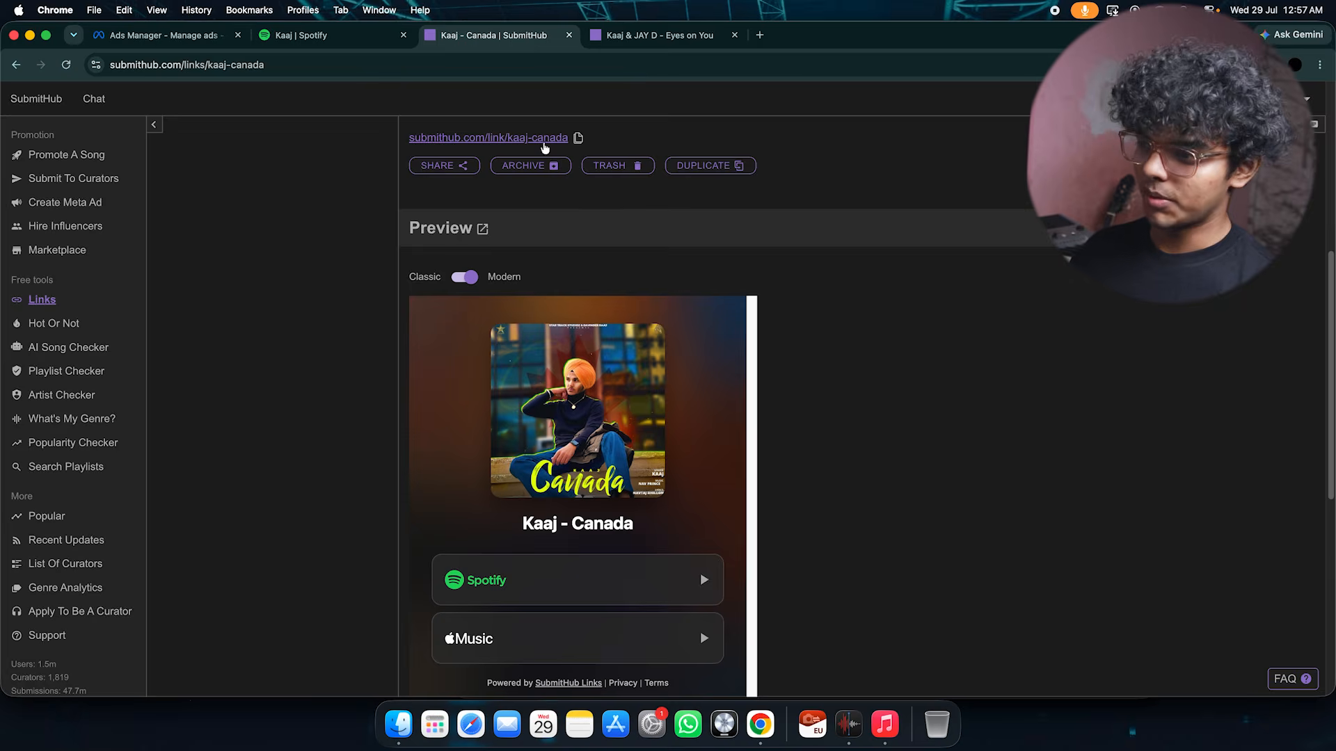
Open the public Kaaj - Canada landing page and check its artist name and song title.
{"action": "left_click", "coordinate": [545, 141]}
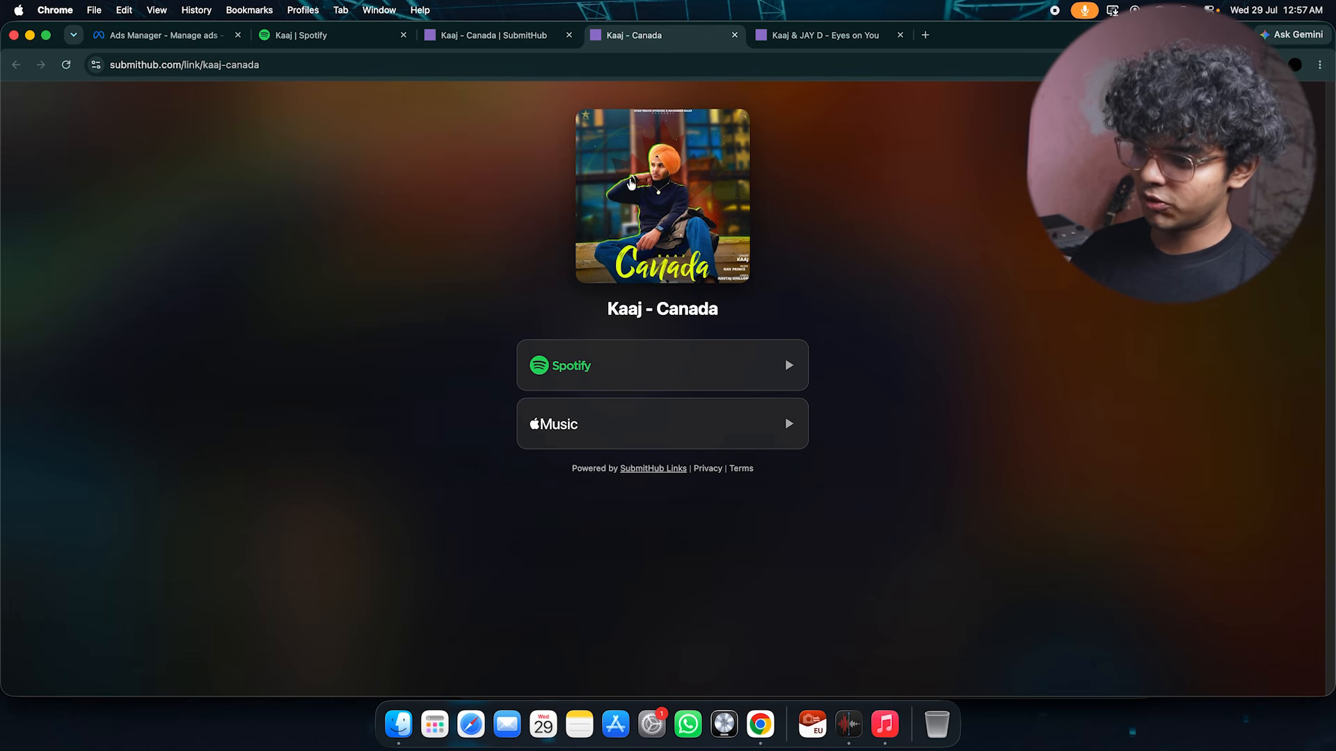
{"action": "left_click_drag", "start_coordinate": [600, 313], "coordinate": [639, 311]}
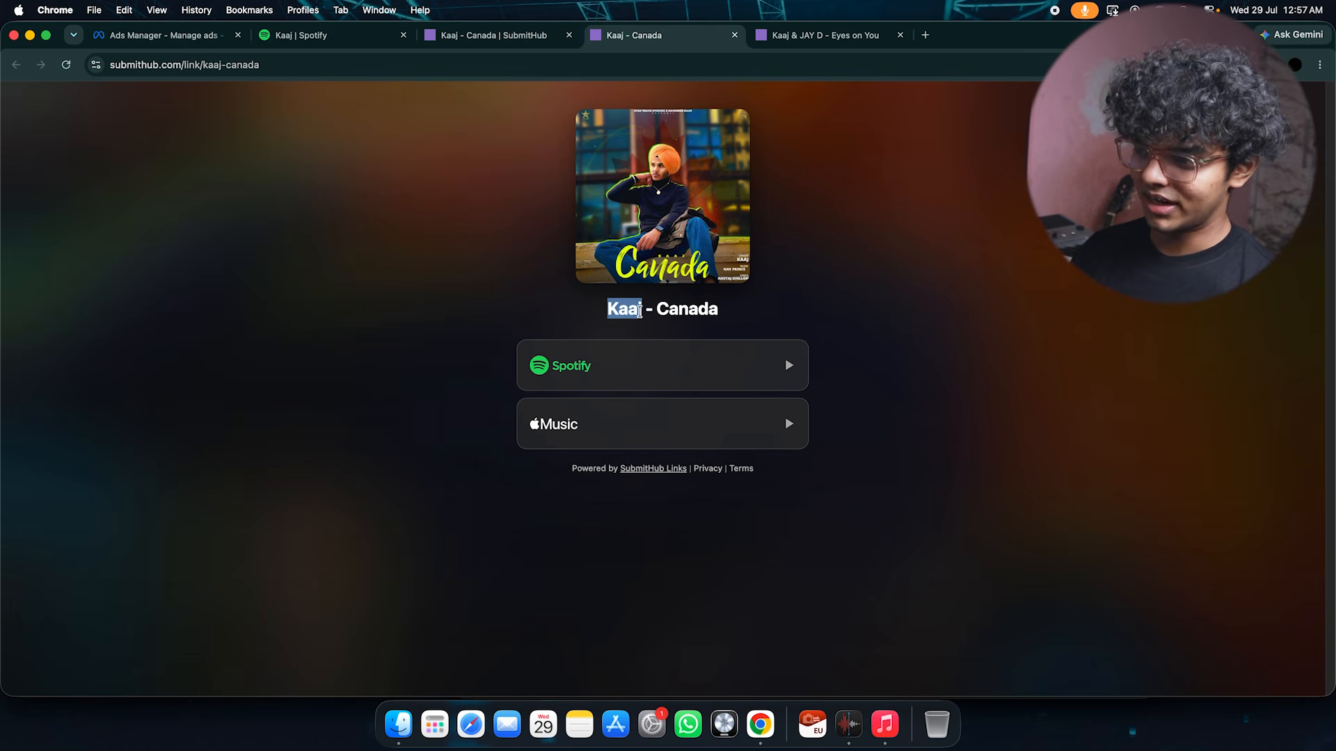
{"action": "double_click", "coordinate": [669, 314]}
{"action": "left_click", "coordinate": [767, 318]}
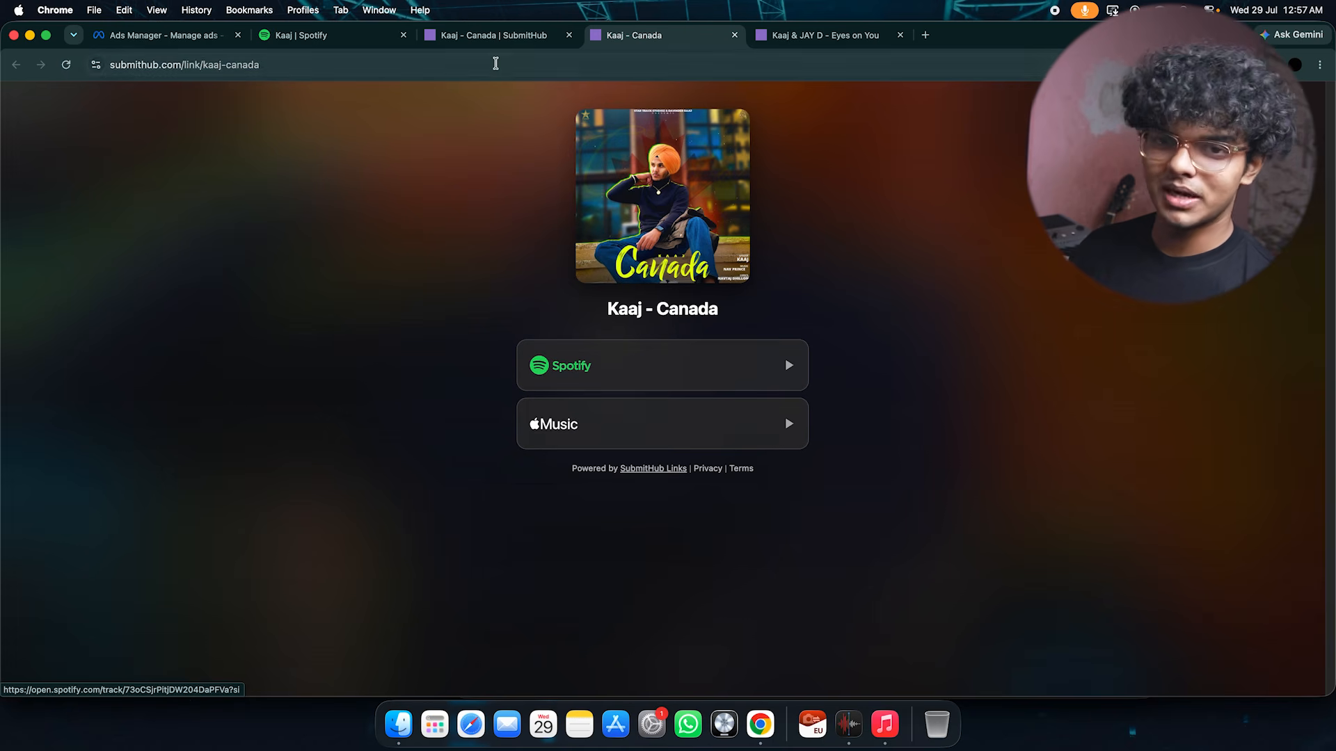
Return to the Kaaj - Canada link's edit page and choose Meta pixel as its tracking pixel.
{"action": "left_click", "coordinate": [493, 38]}
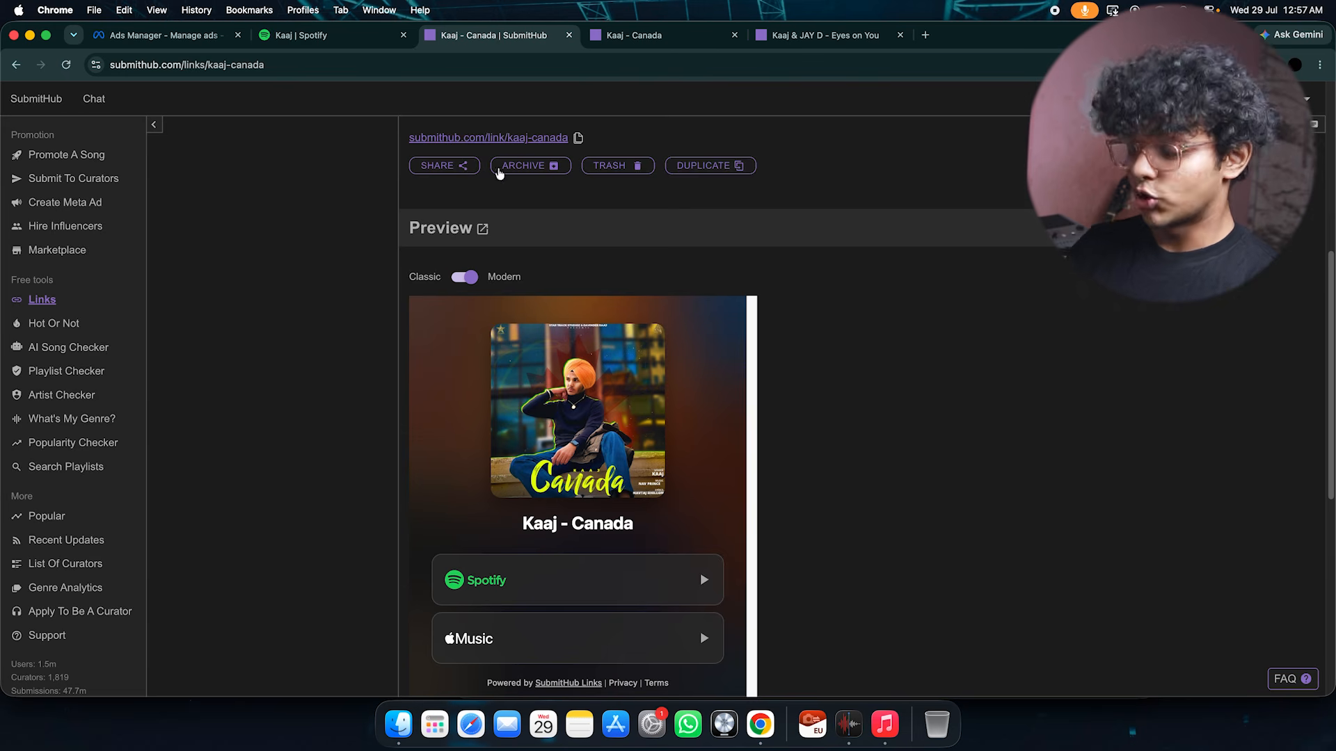
{"action": "scroll", "coordinate": [491, 197], "scroll_direction": "up", "scroll_amount": 1}
{"action": "scroll", "coordinate": [491, 198], "scroll_direction": "up", "scroll_amount": 10}
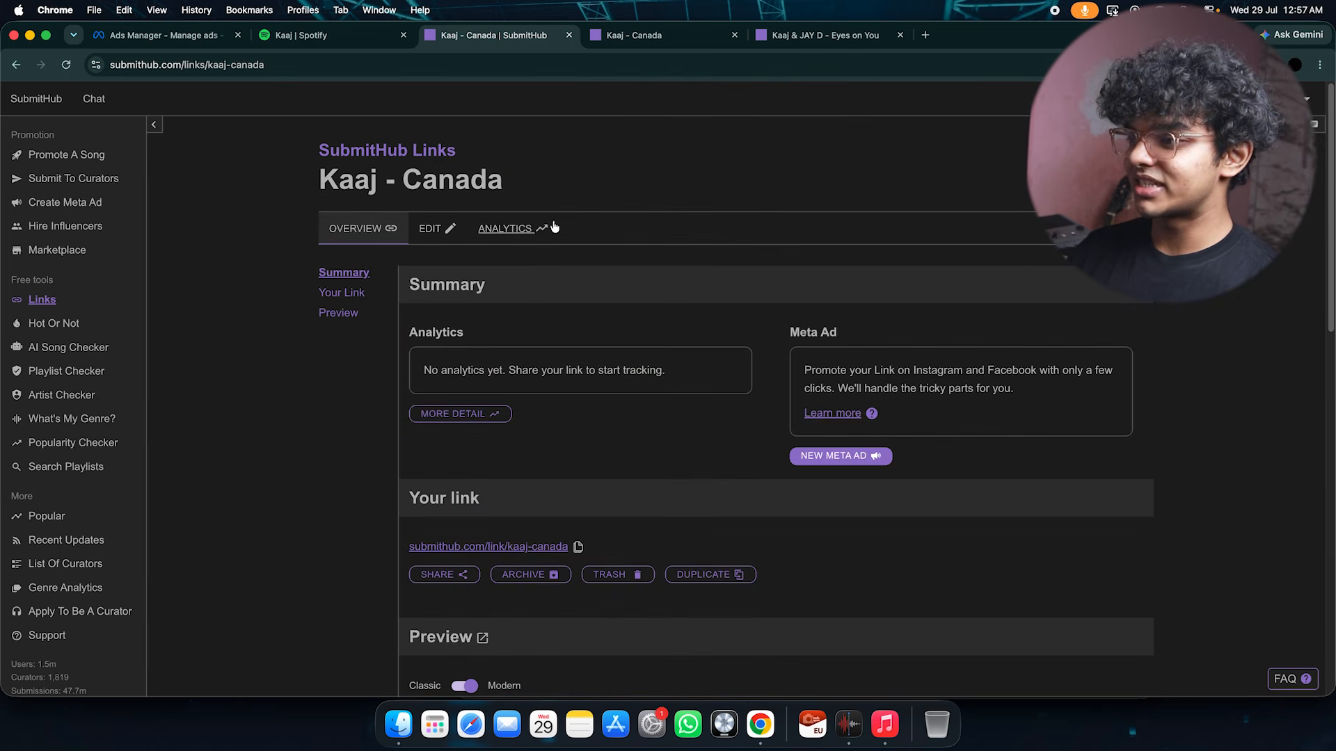
{"action": "left_click", "coordinate": [431, 230]}
{"action": "scroll", "coordinate": [774, 263], "scroll_direction": "down", "scroll_amount": 10}
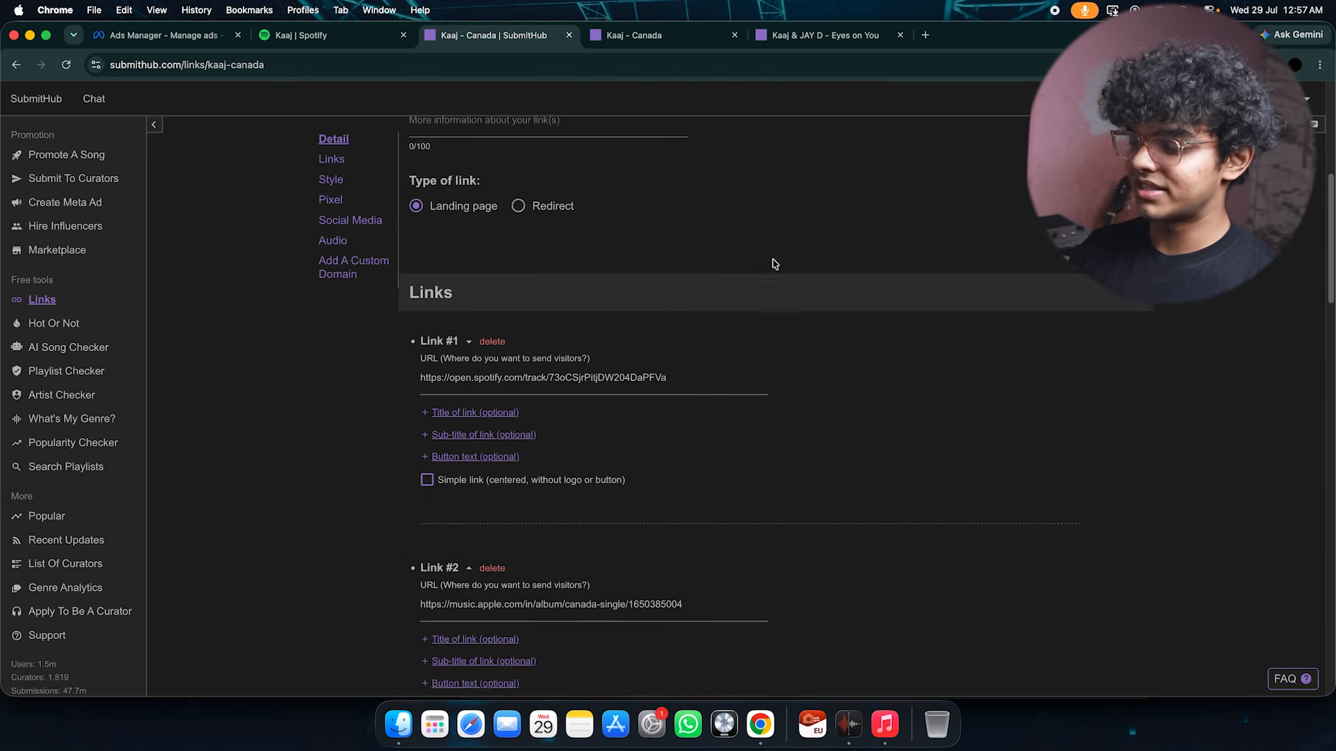
{"action": "scroll", "coordinate": [773, 264], "scroll_direction": "down", "scroll_amount": 10}
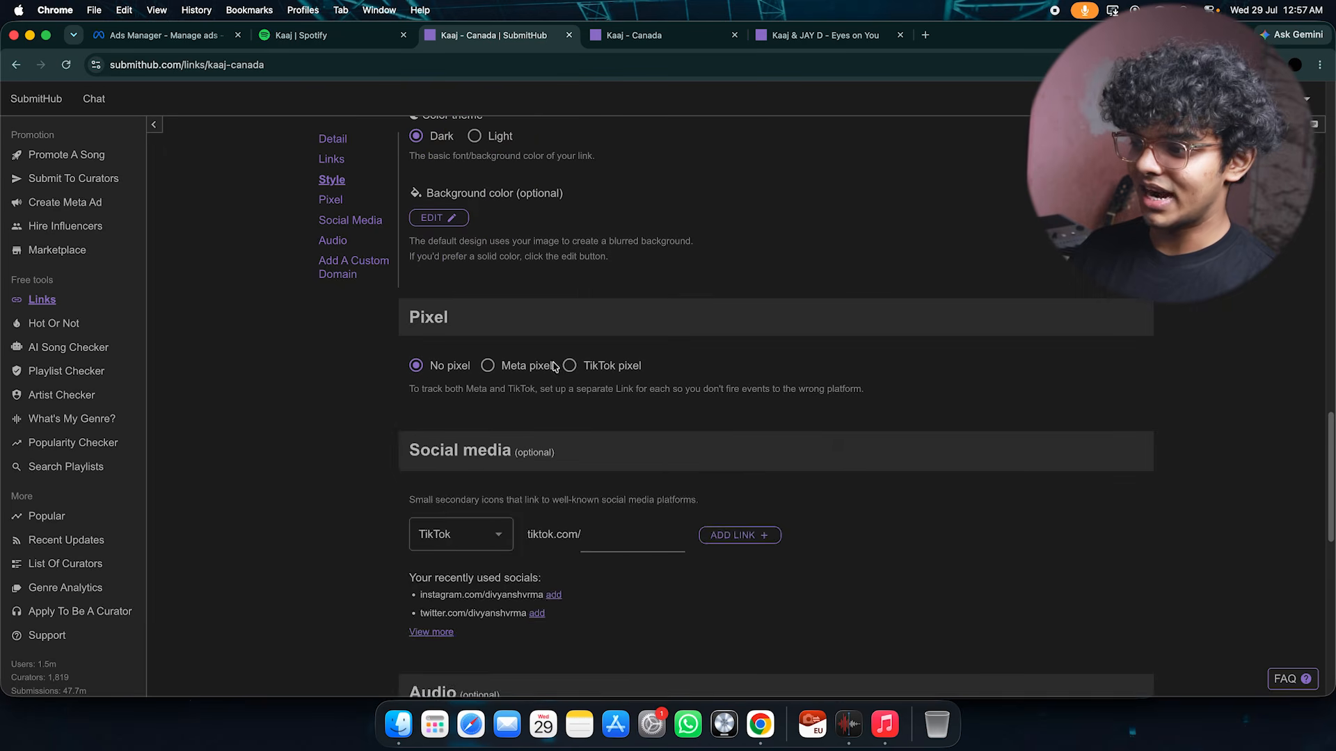
{"action": "left_click", "coordinate": [499, 367]}
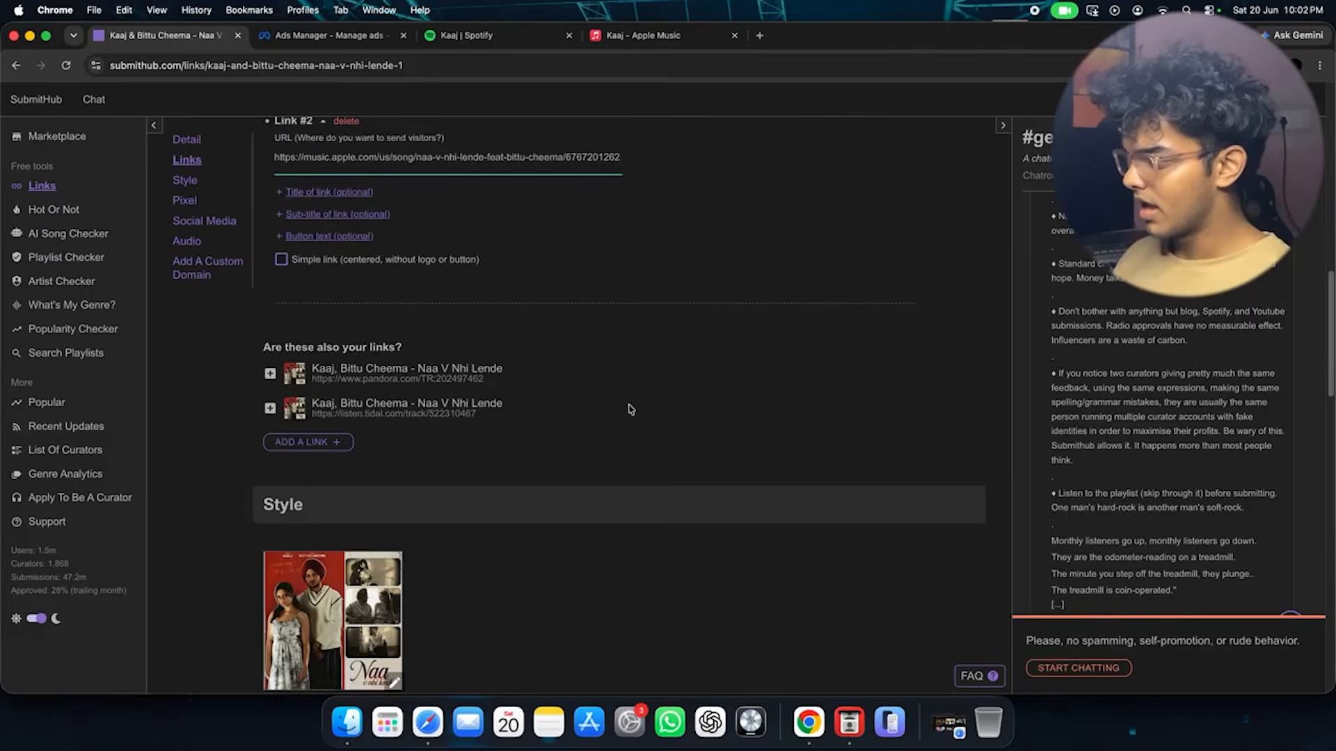
Review the link's Meta pixel settings, then switch to Meta Ads Manager and open Events Manager.
{"action": "scroll", "coordinate": [630, 409], "scroll_direction": "down", "scroll_amount": 6}
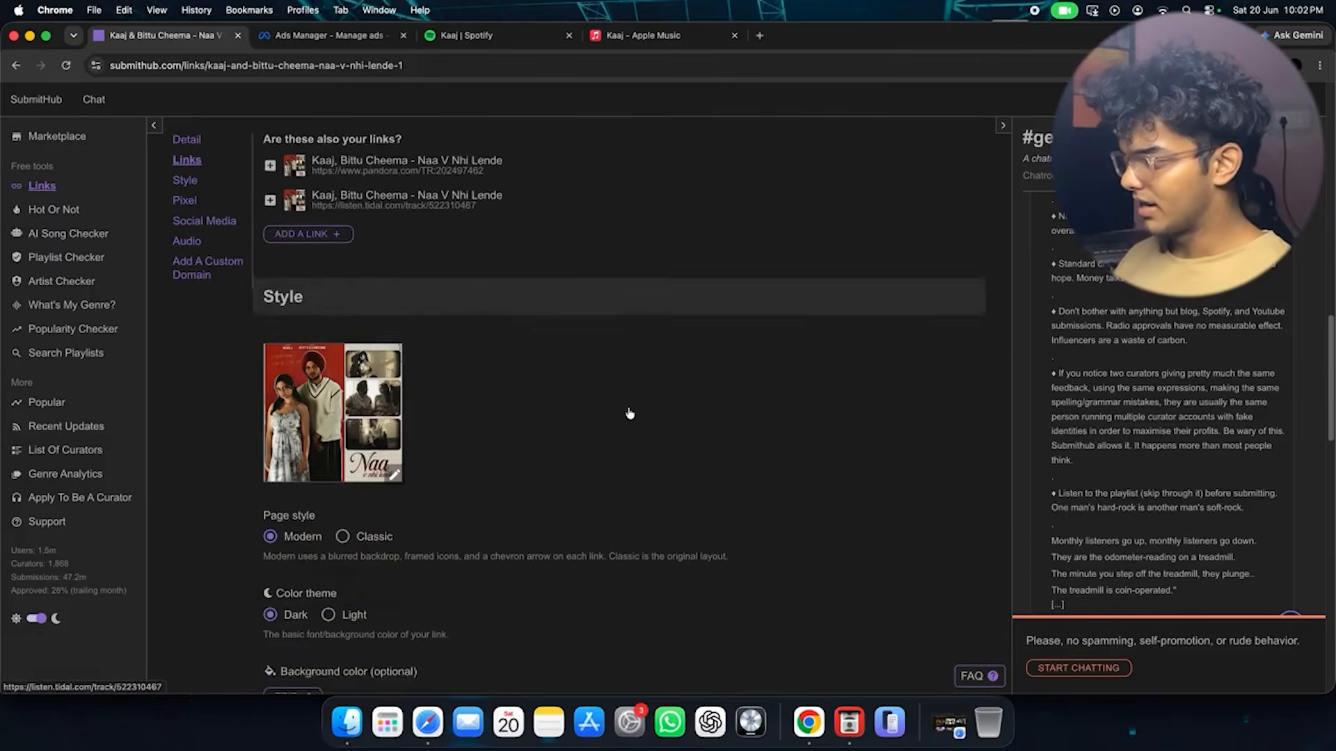
{"action": "scroll", "coordinate": [580, 514], "scroll_direction": "down", "scroll_amount": 3}
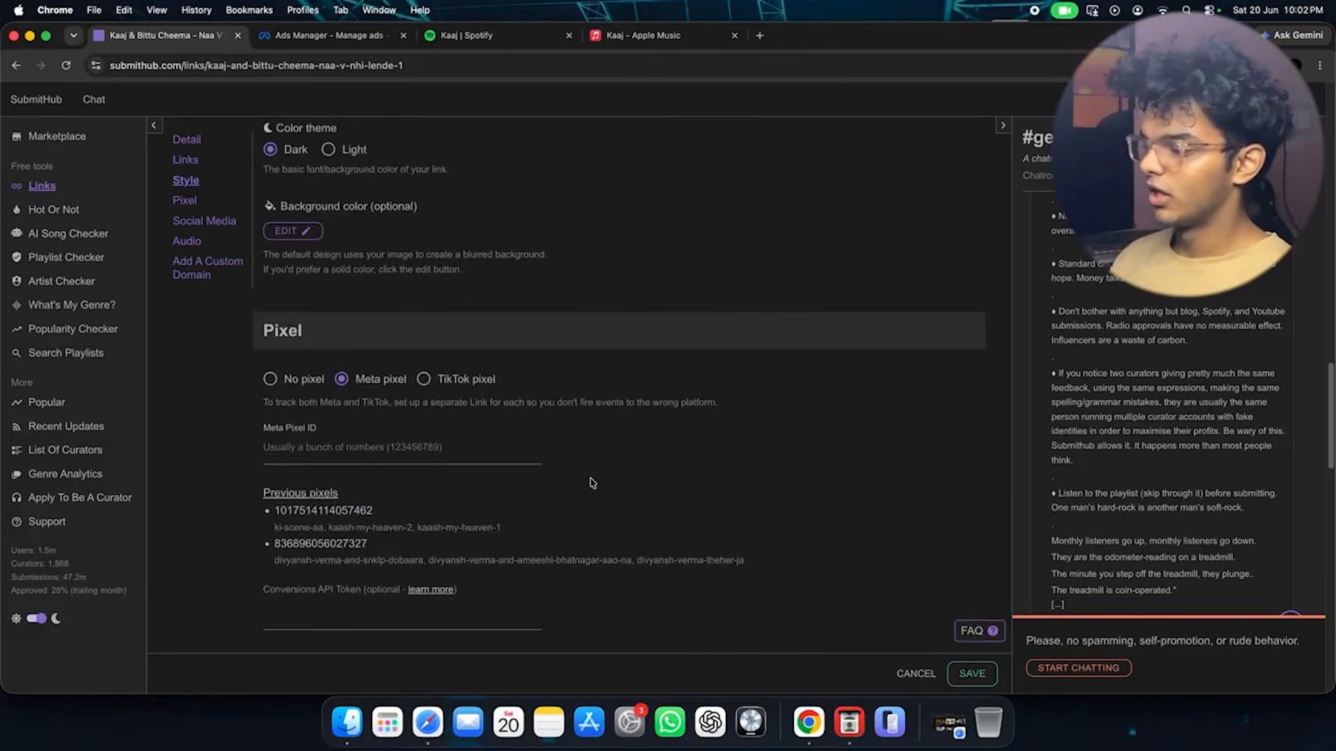
{"action": "left_click", "coordinate": [326, 35]}
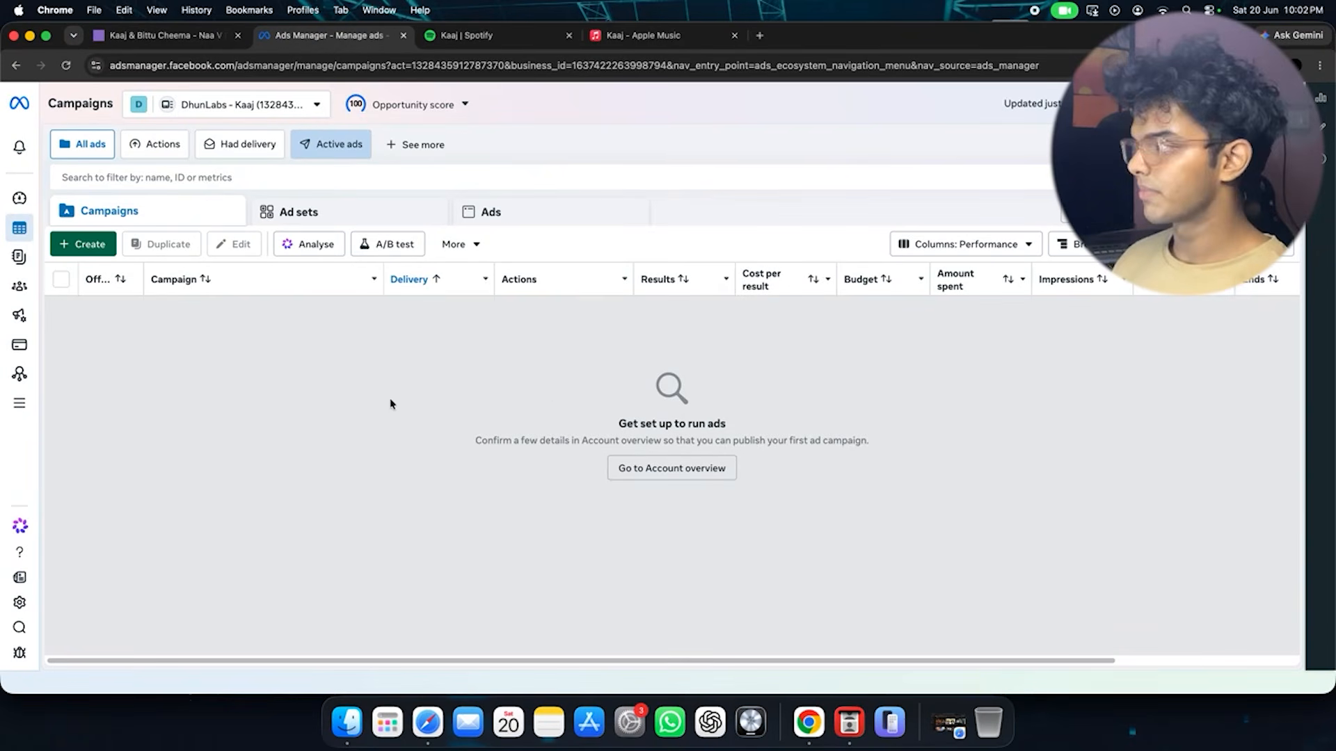
{"action": "left_click", "coordinate": [18, 408]}
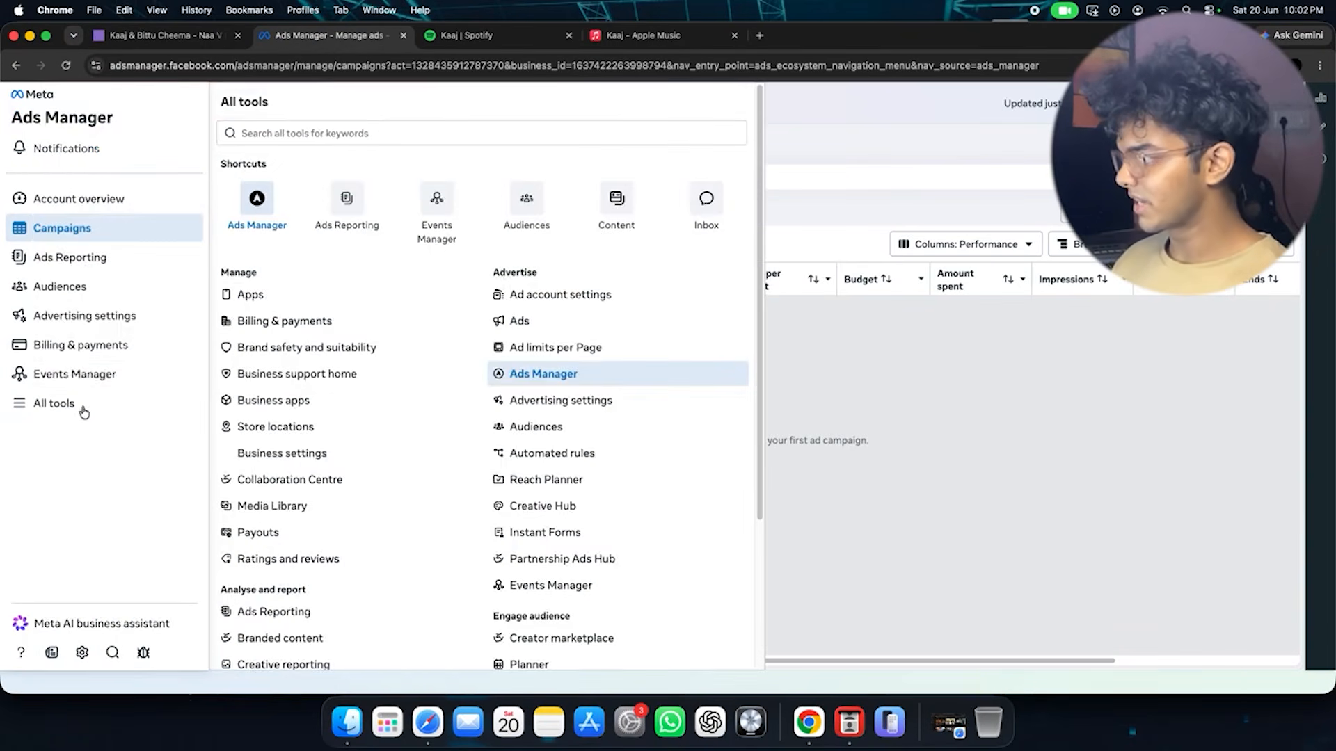
{"action": "left_click", "coordinate": [76, 374]}
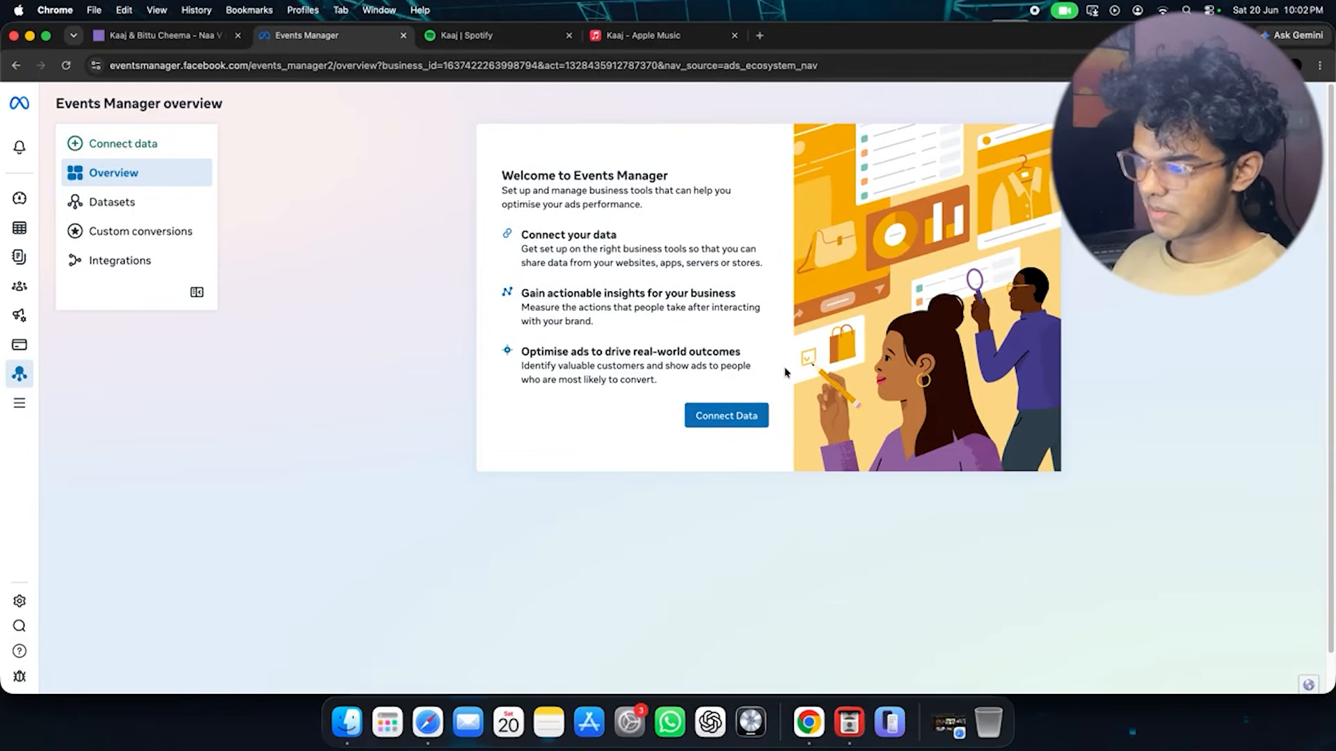
Start connecting a new data source of the Web type.
{"action": "left_click", "coordinate": [122, 144]}
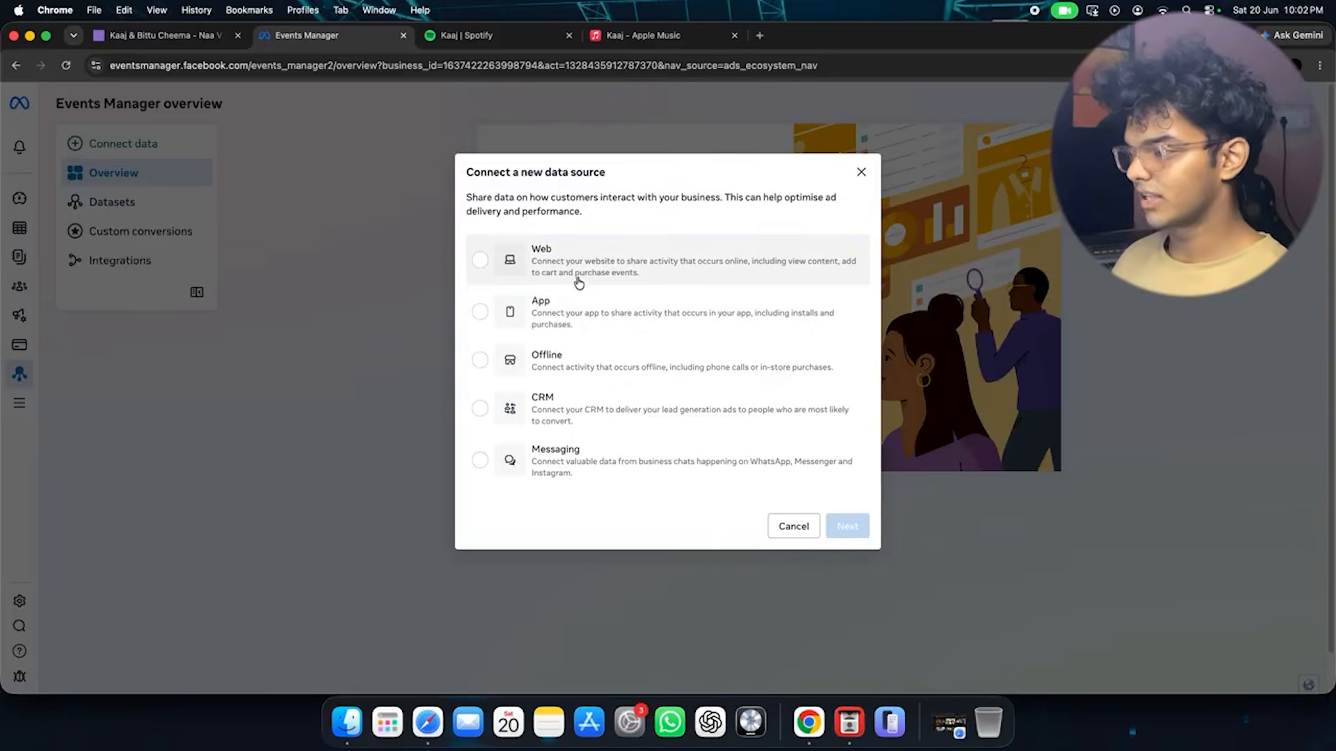
{"action": "left_click", "coordinate": [495, 271]}
{"action": "left_click", "coordinate": [846, 526]}
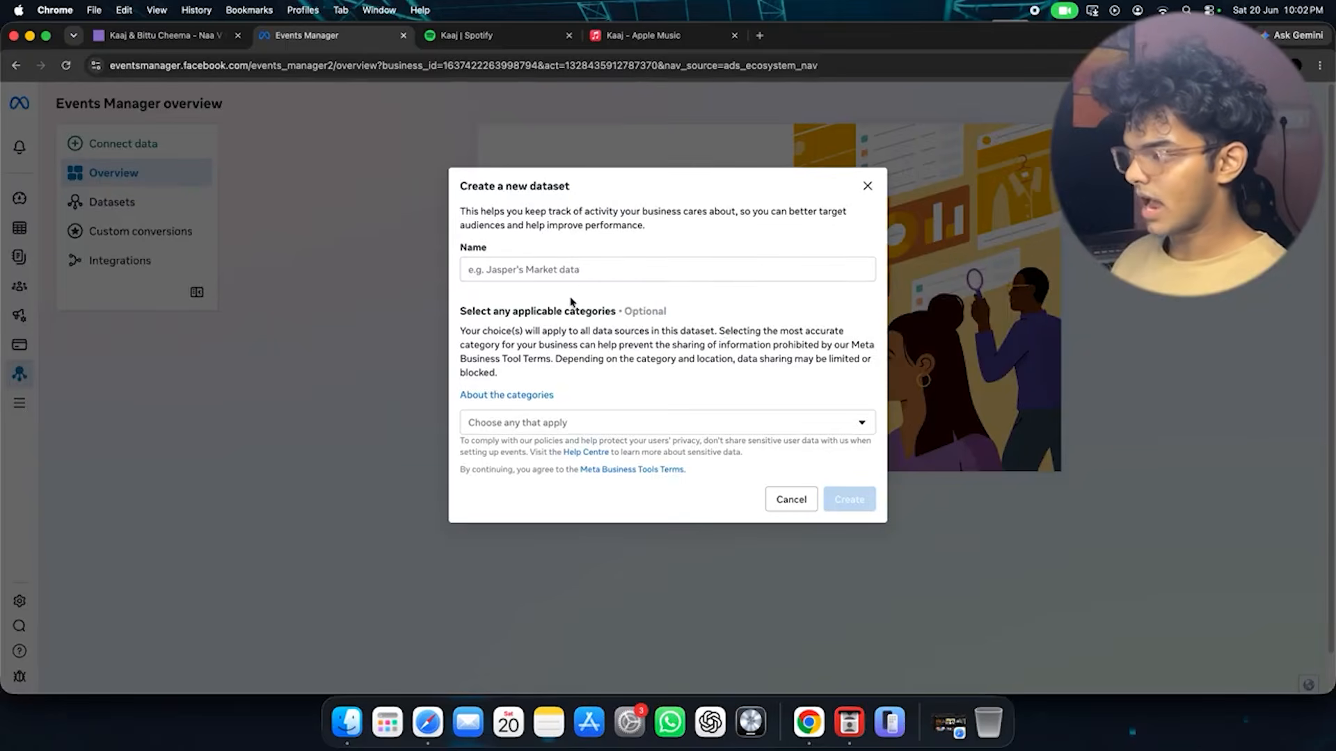
Create the new dataset with the name Kaaj - Dhunlabs, leaving its optional categories unselected.
{"action": "left_click", "coordinate": [574, 271]}
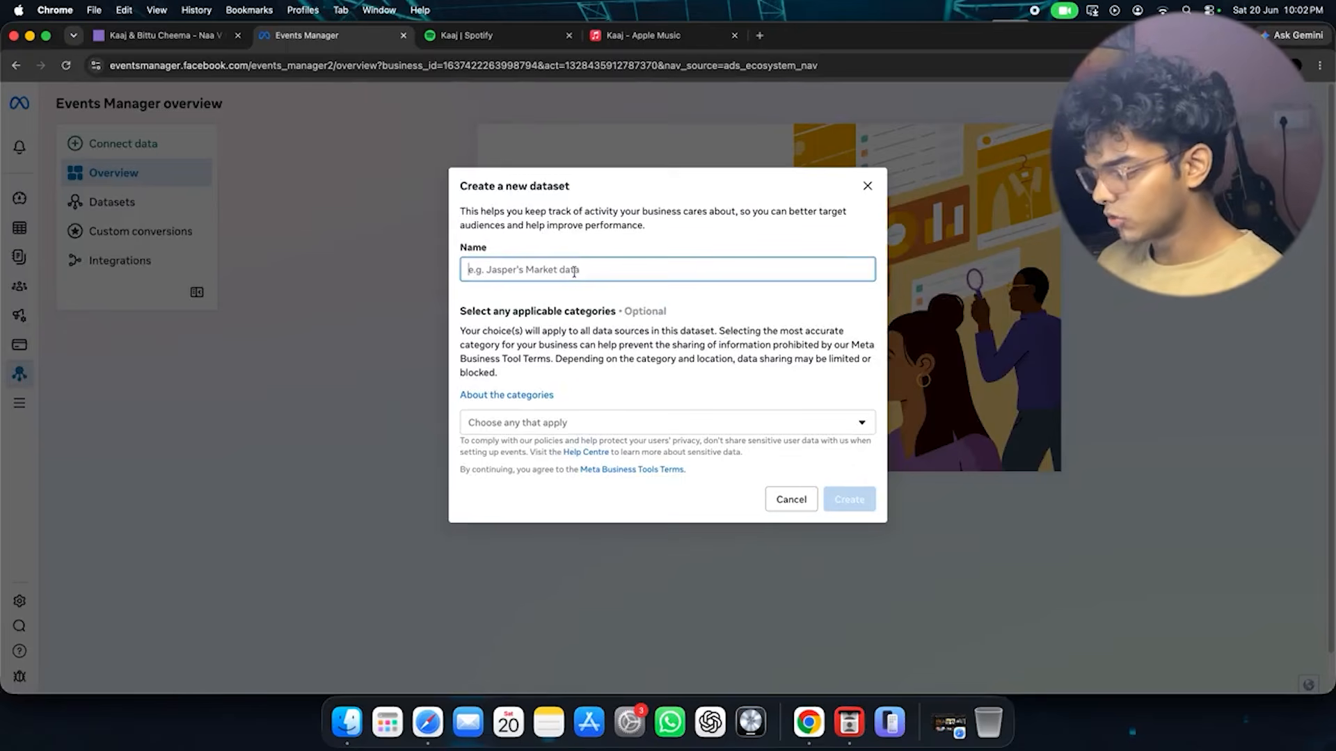
{"action": "type", "text": "Kaaj - Dhunlabs"}
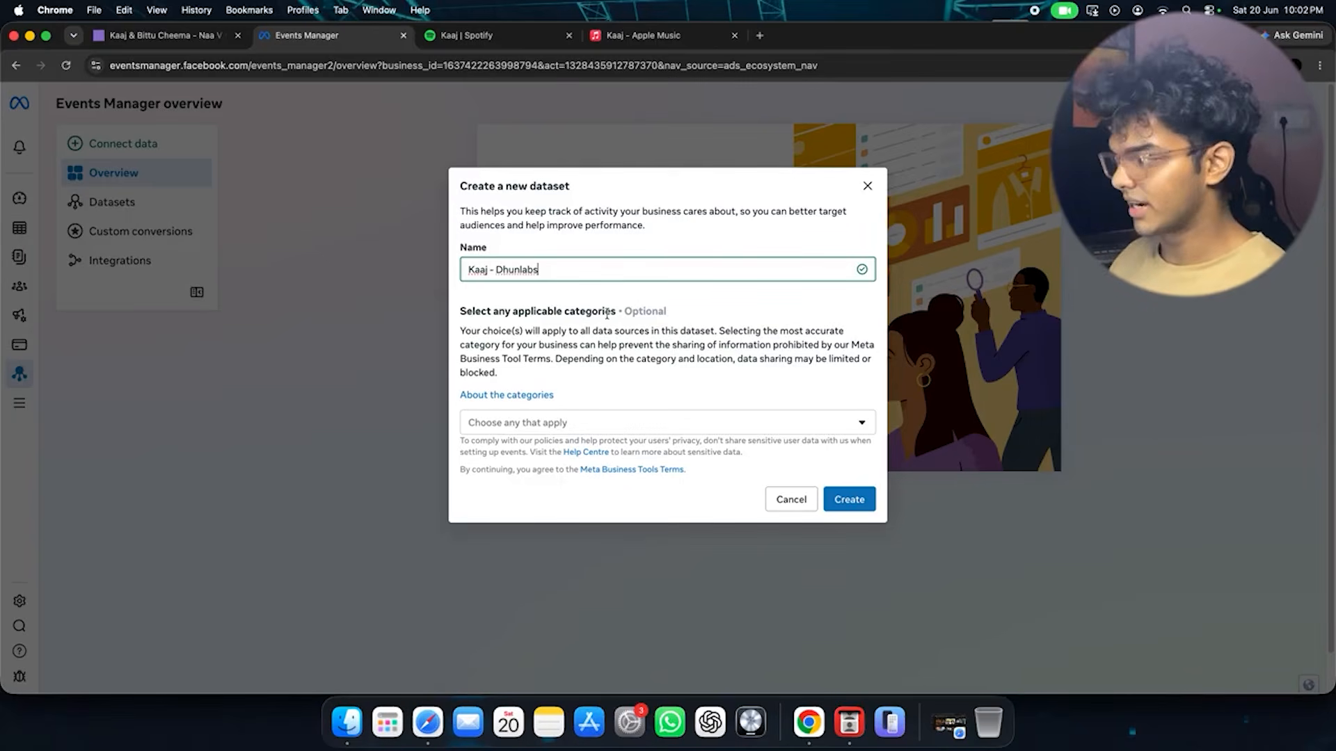
{"action": "left_click", "coordinate": [578, 425]}
{"action": "scroll", "coordinate": [651, 327], "scroll_direction": "down", "scroll_amount": 6}
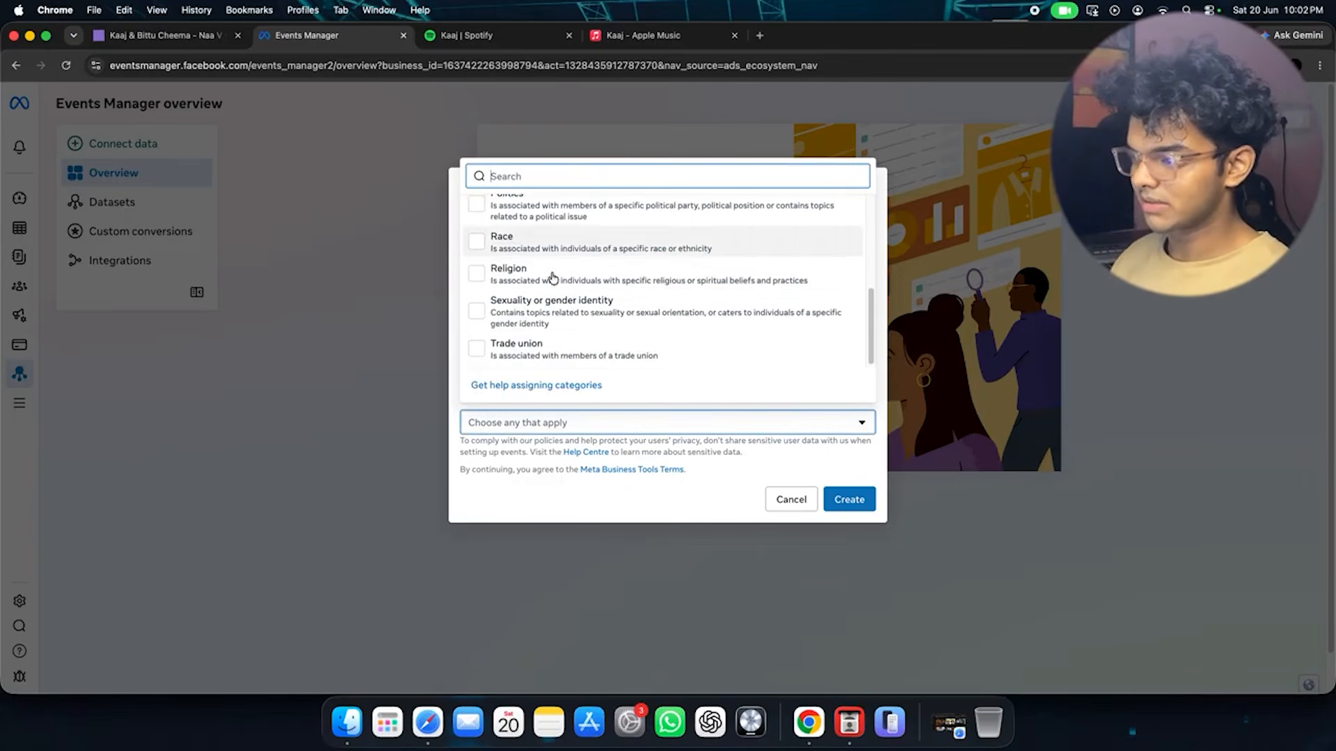
{"action": "scroll", "coordinate": [598, 296], "scroll_direction": "up", "scroll_amount": 3}
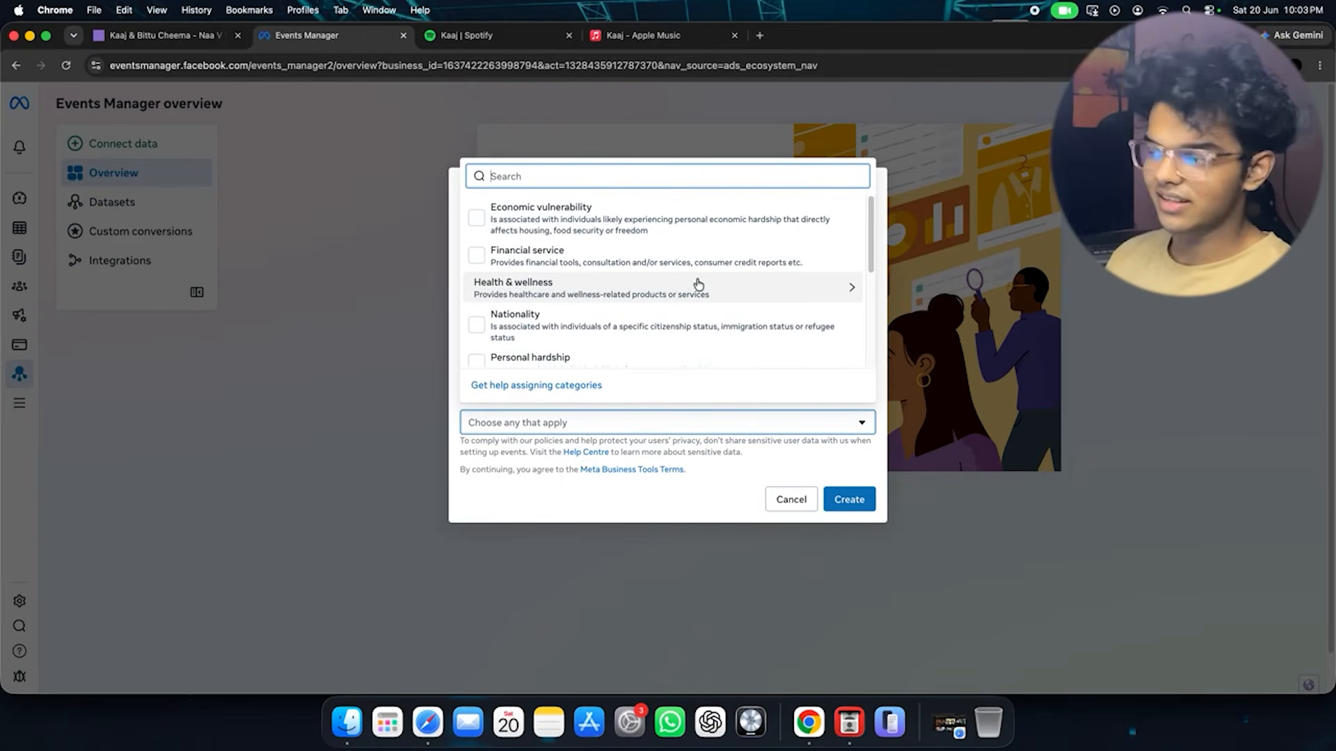
{"action": "scroll", "coordinate": [697, 284], "scroll_direction": "down", "scroll_amount": 3}
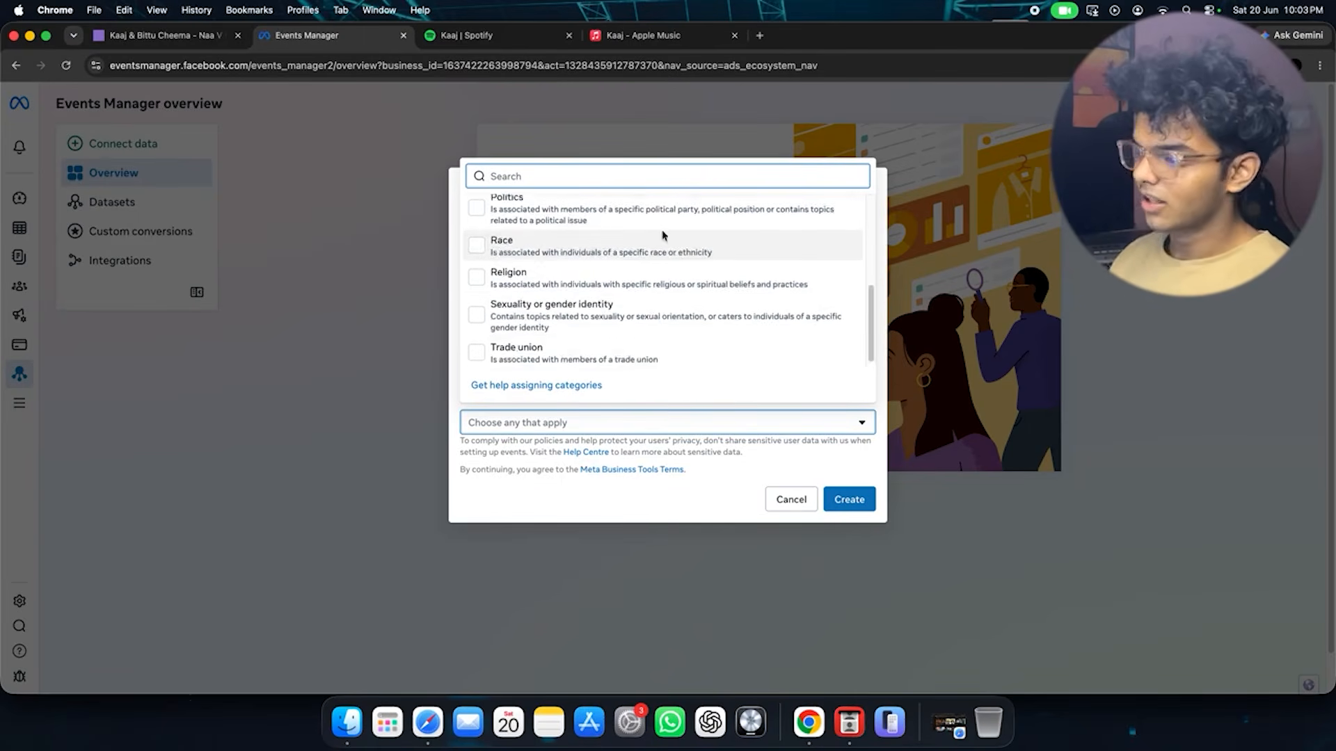
{"action": "left_click", "coordinate": [712, 495]}
{"action": "left_click", "coordinate": [841, 499]}
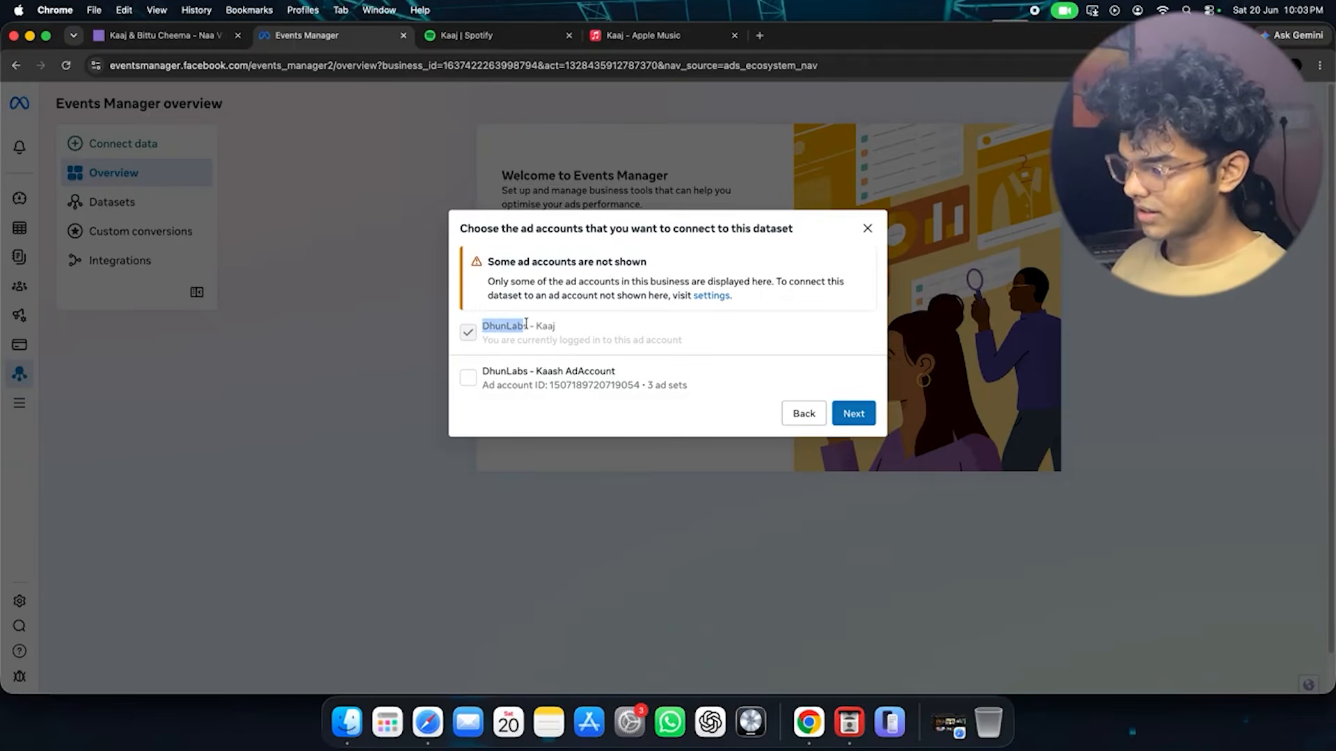
Connect only the DhunLabs - Kaaj ad account to the dataset and dismiss the Meta pixel setup dialog.
{"action": "left_click", "coordinate": [563, 328]}
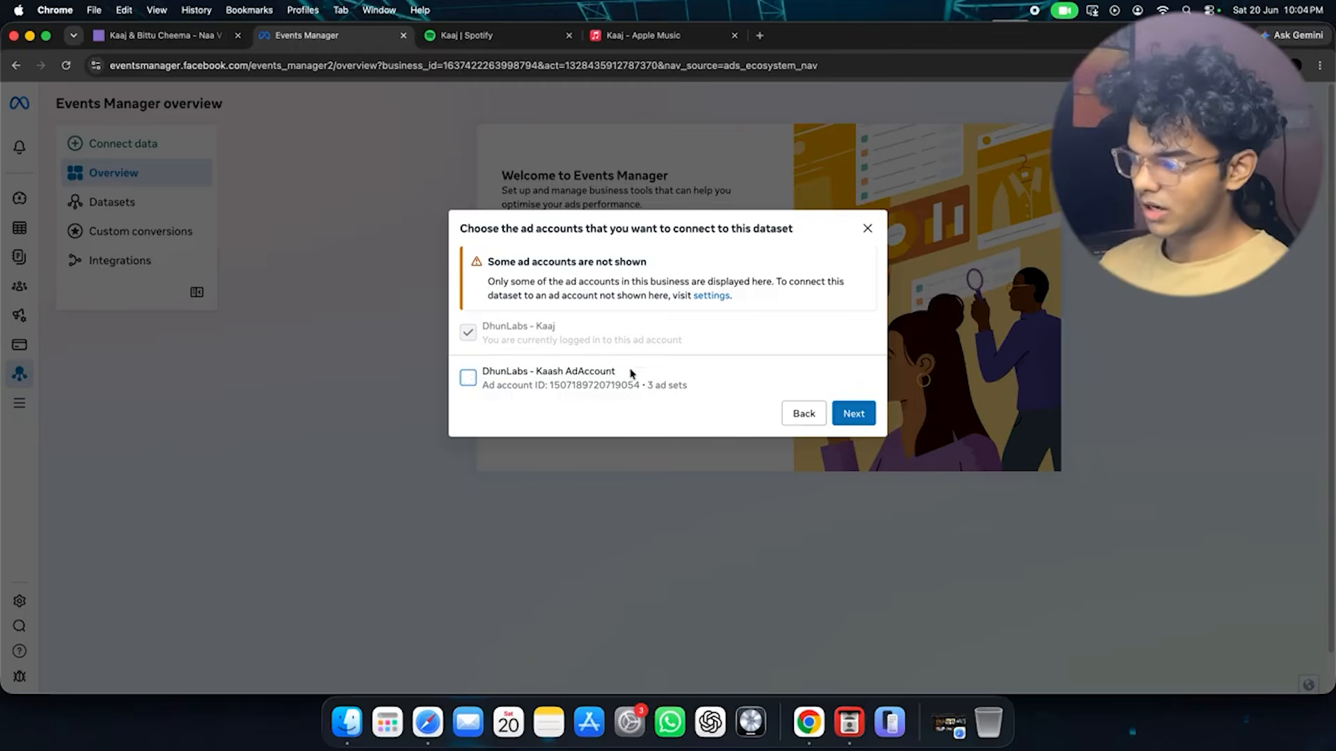
{"action": "left_click", "coordinate": [841, 415]}
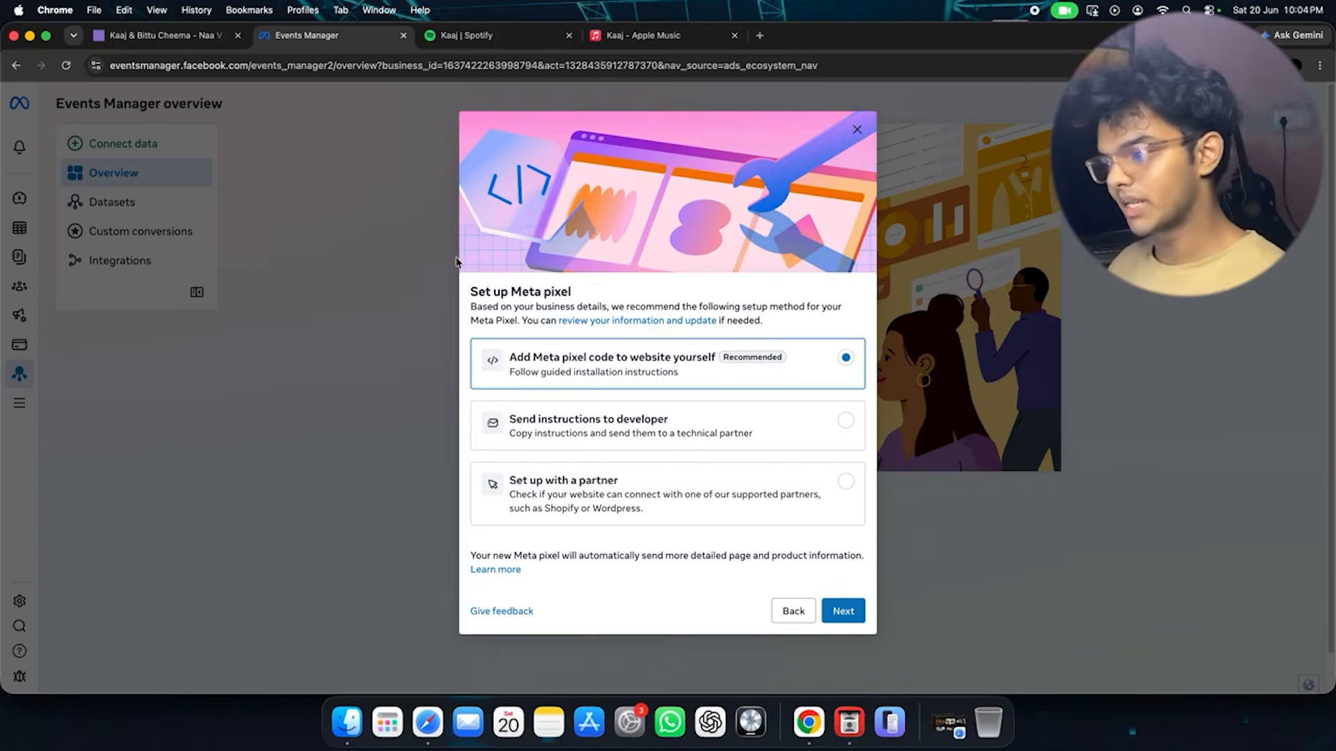
{"action": "left_click", "coordinate": [857, 131]}
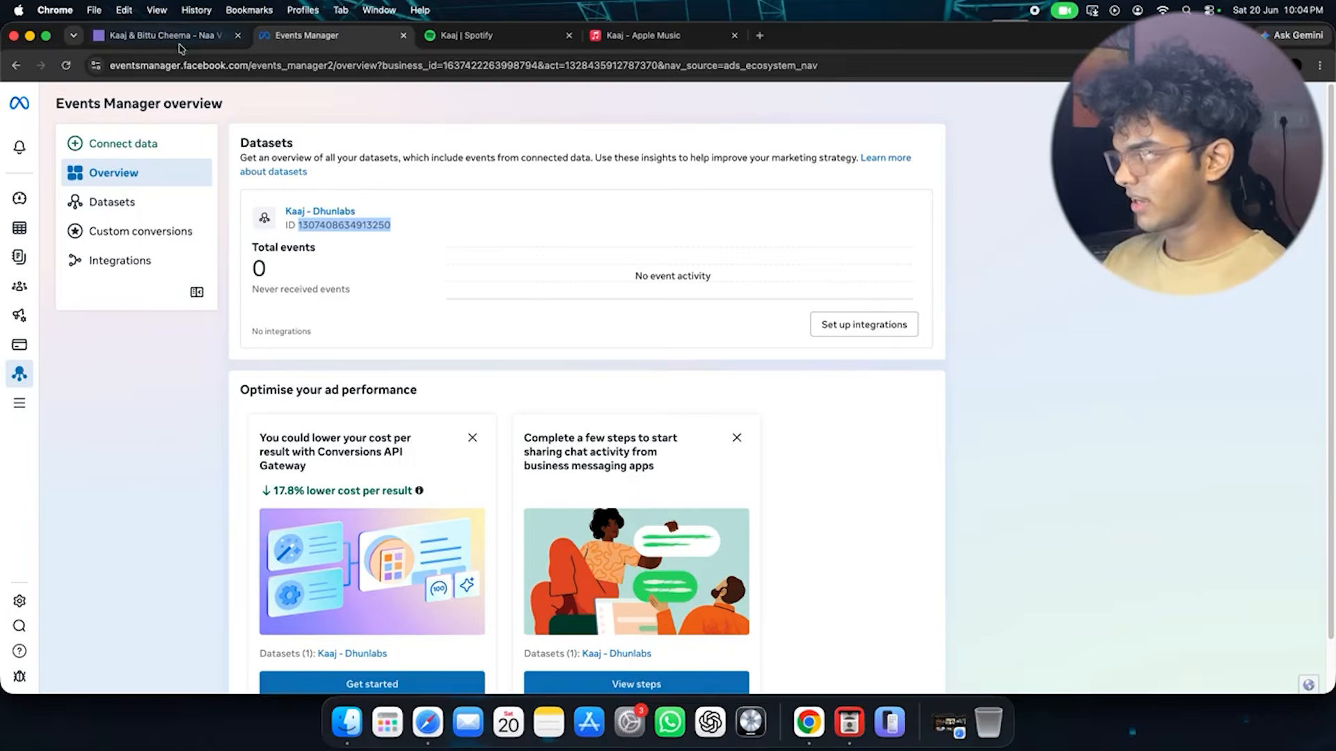
Paste the dataset's ID as the Meta Pixel ID of the Naa V Nhi Lende link in SubmitHub and save.
{"action": "left_click", "coordinate": [179, 43]}
{"action": "scroll", "coordinate": [668, 376], "scroll_direction": "down", "scroll_amount": 3}
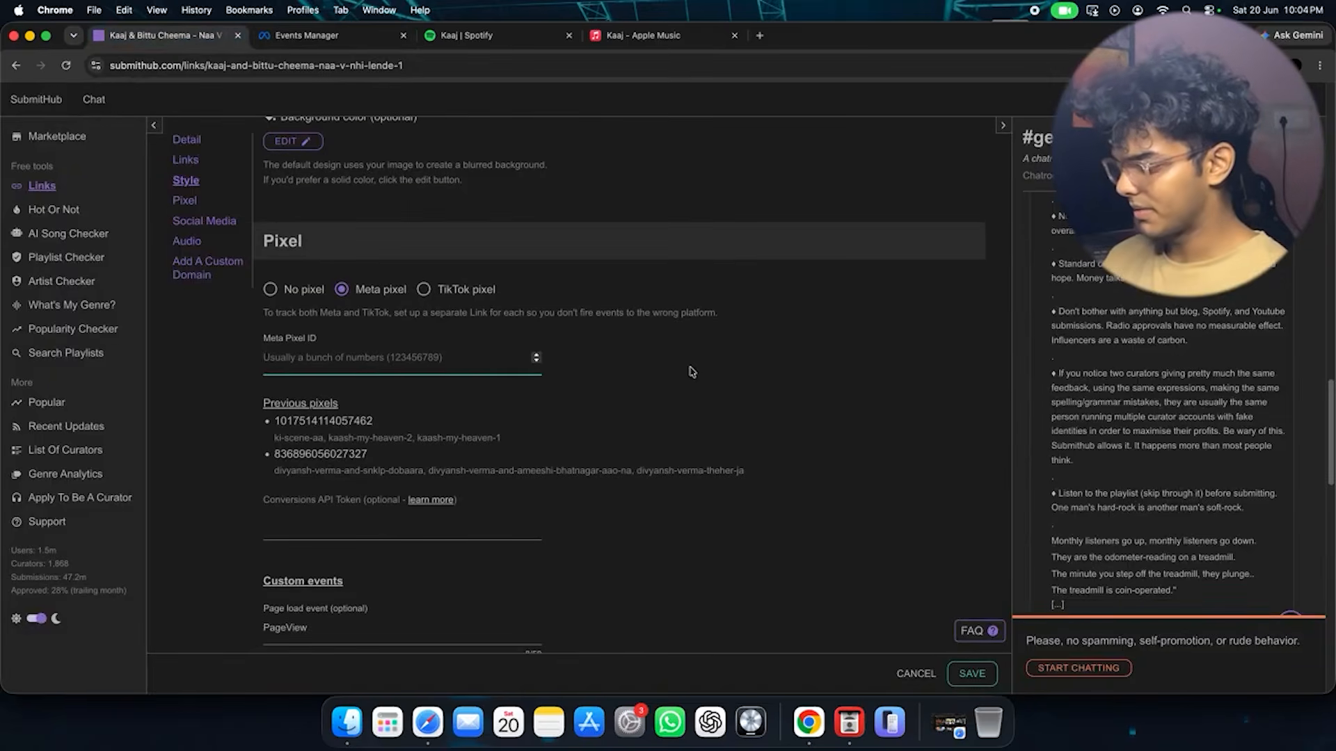
{"action": "key", "text": "super+v"}
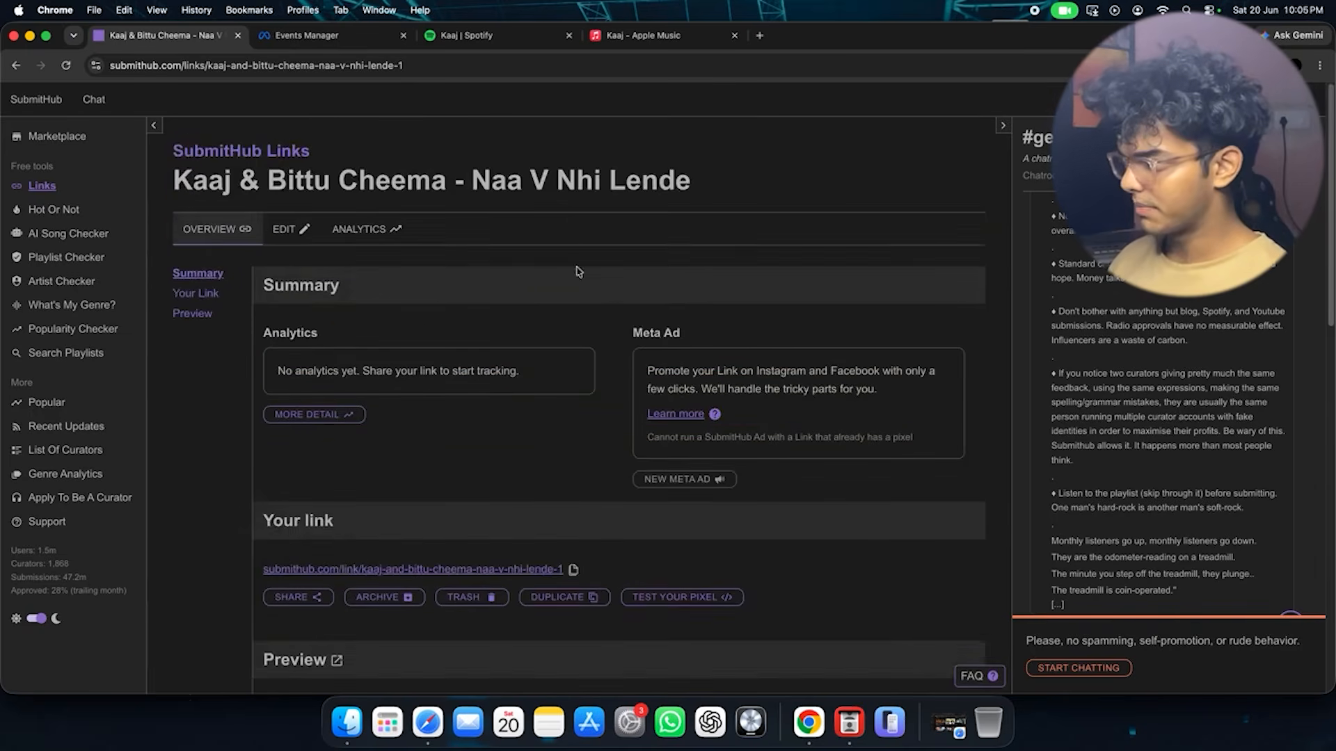
Copy the Naa V Nhi Lende smart link and open the Kaaj - Dhunlabs dataset's Test events view in Events Manager.
{"action": "scroll", "coordinate": [576, 272], "scroll_direction": "down", "scroll_amount": 3}
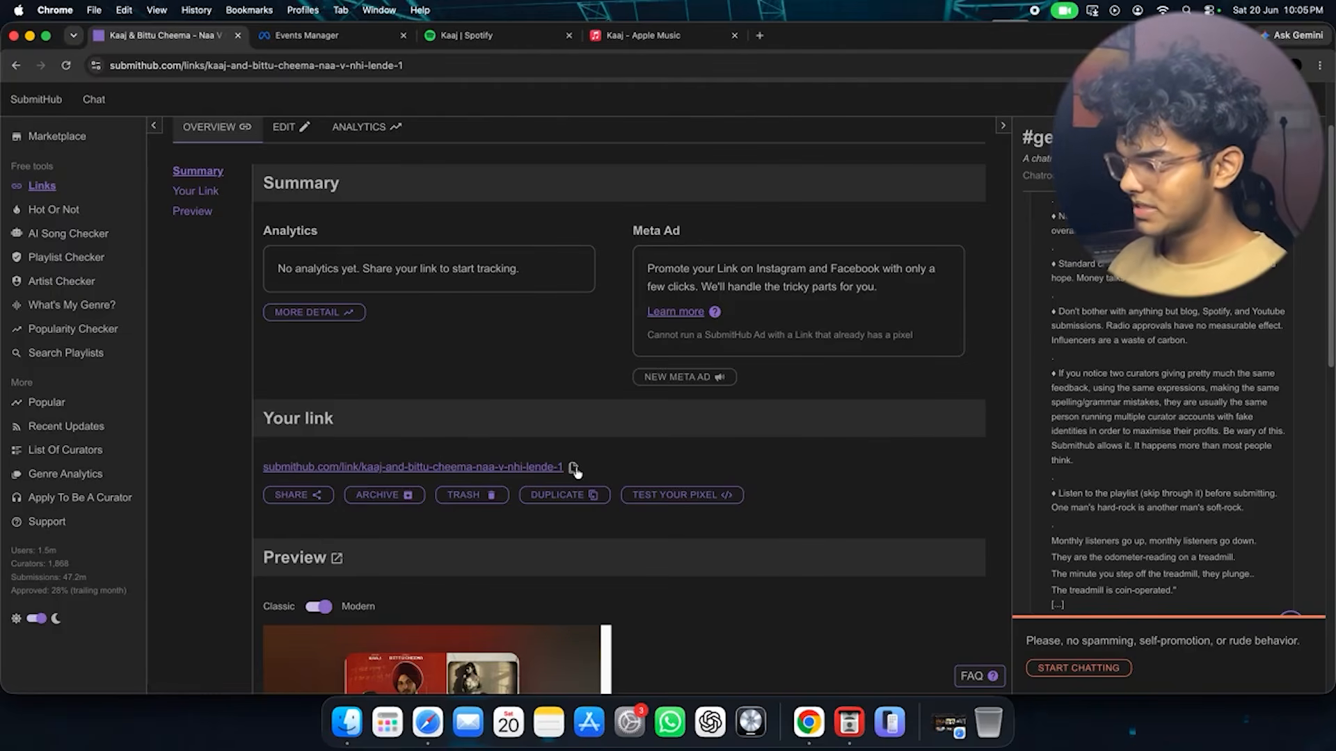
{"action": "left_click", "coordinate": [306, 35]}
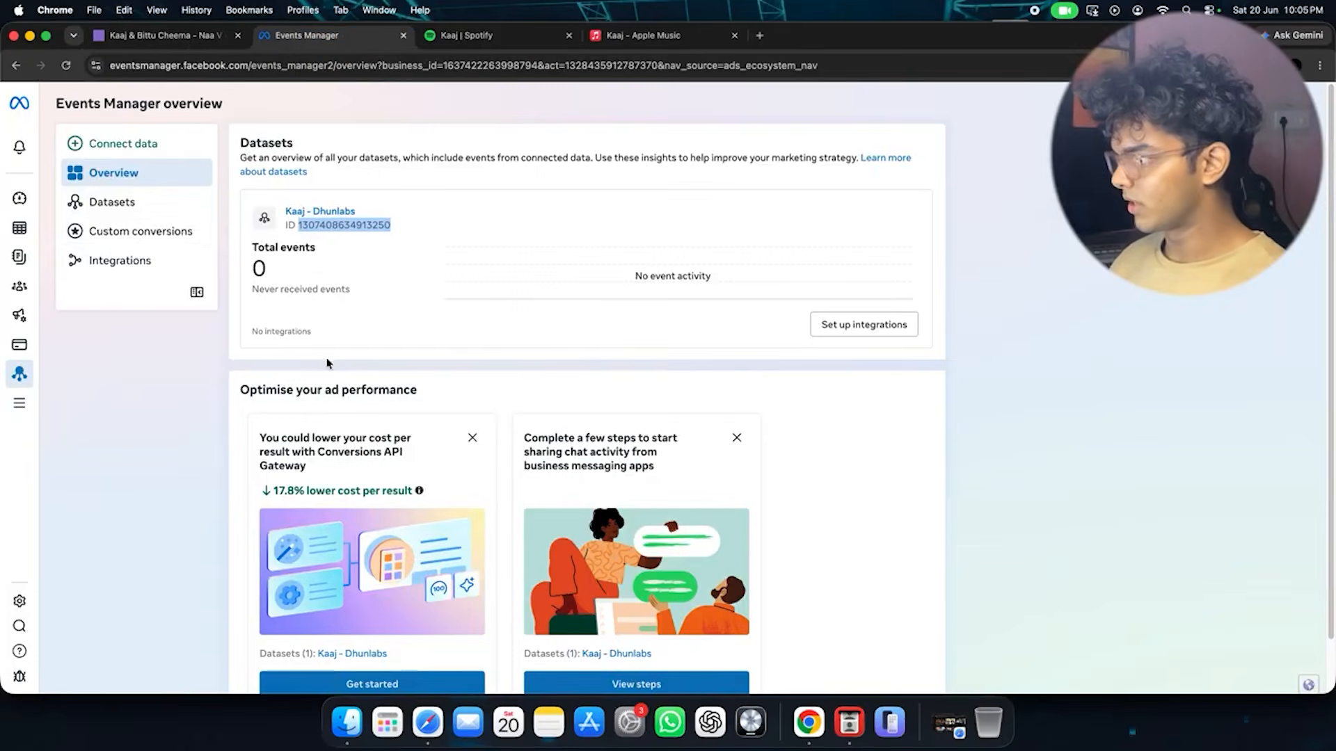
{"action": "left_click", "coordinate": [147, 213]}
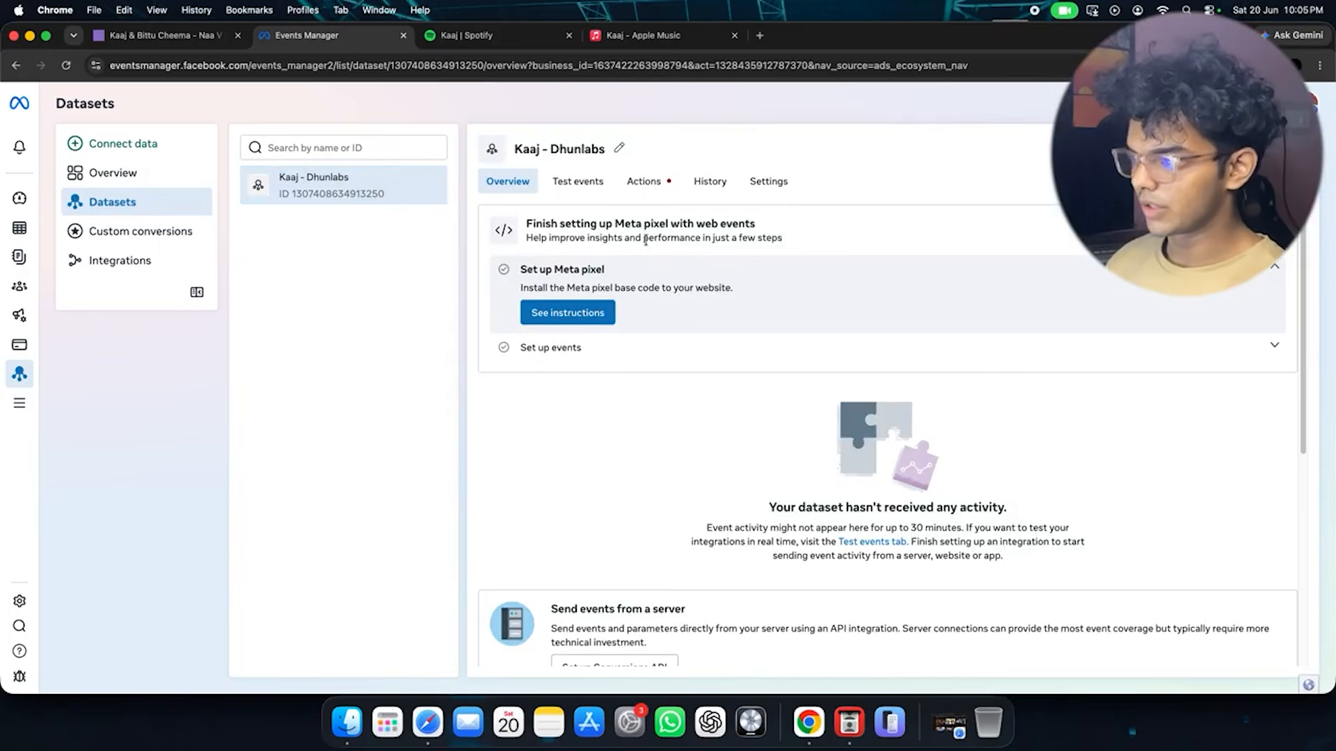
{"action": "left_click", "coordinate": [578, 187]}
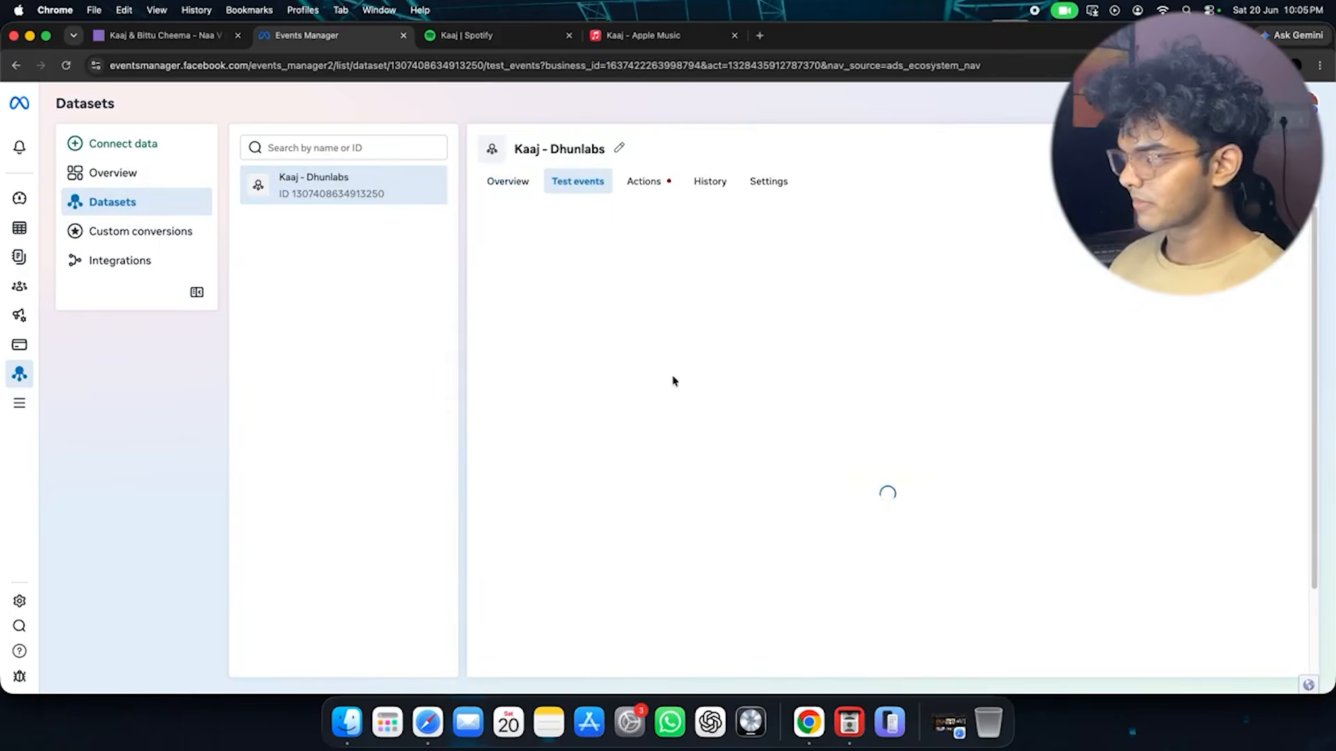
Start a Website event test for the Kaaj - Dhunlabs dataset using the Naa V Nhi Lende smart link's URL.
{"action": "left_click", "coordinate": [553, 332]}
{"action": "left_click", "coordinate": [606, 358]}
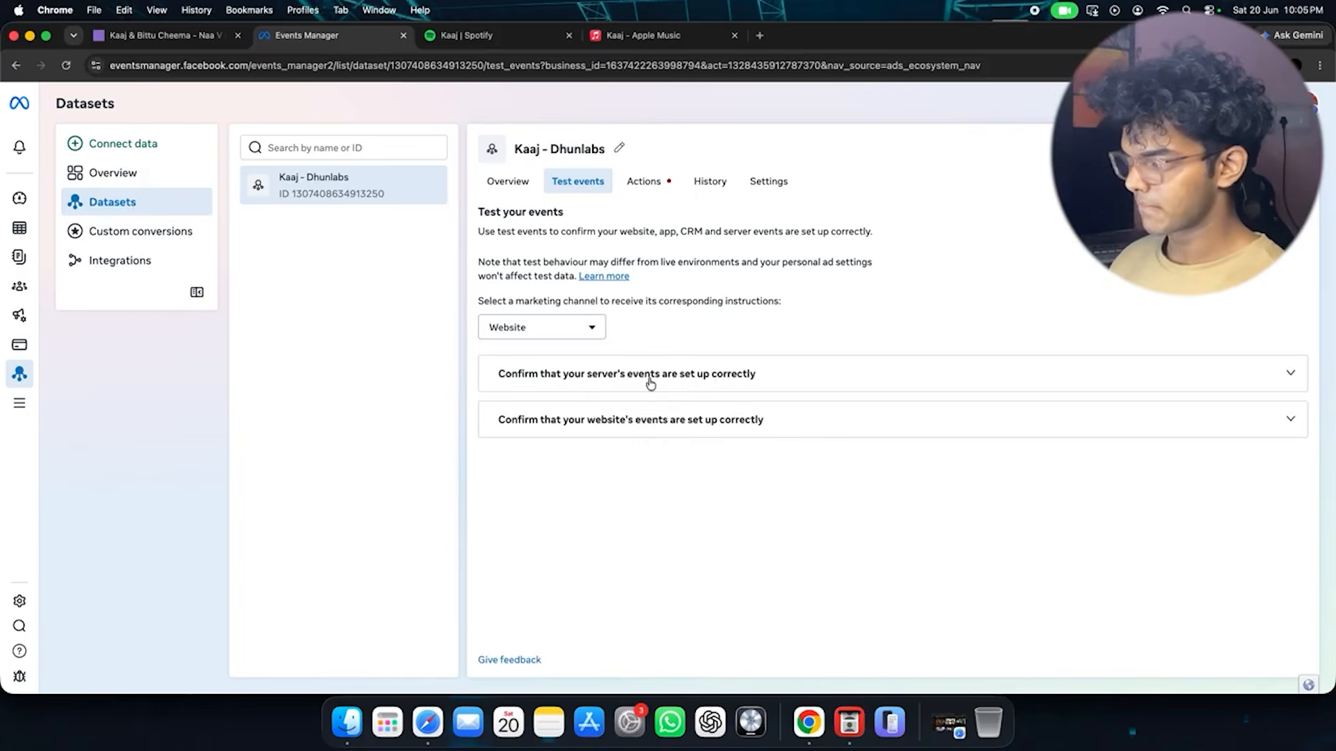
{"action": "left_click", "coordinate": [592, 414]}
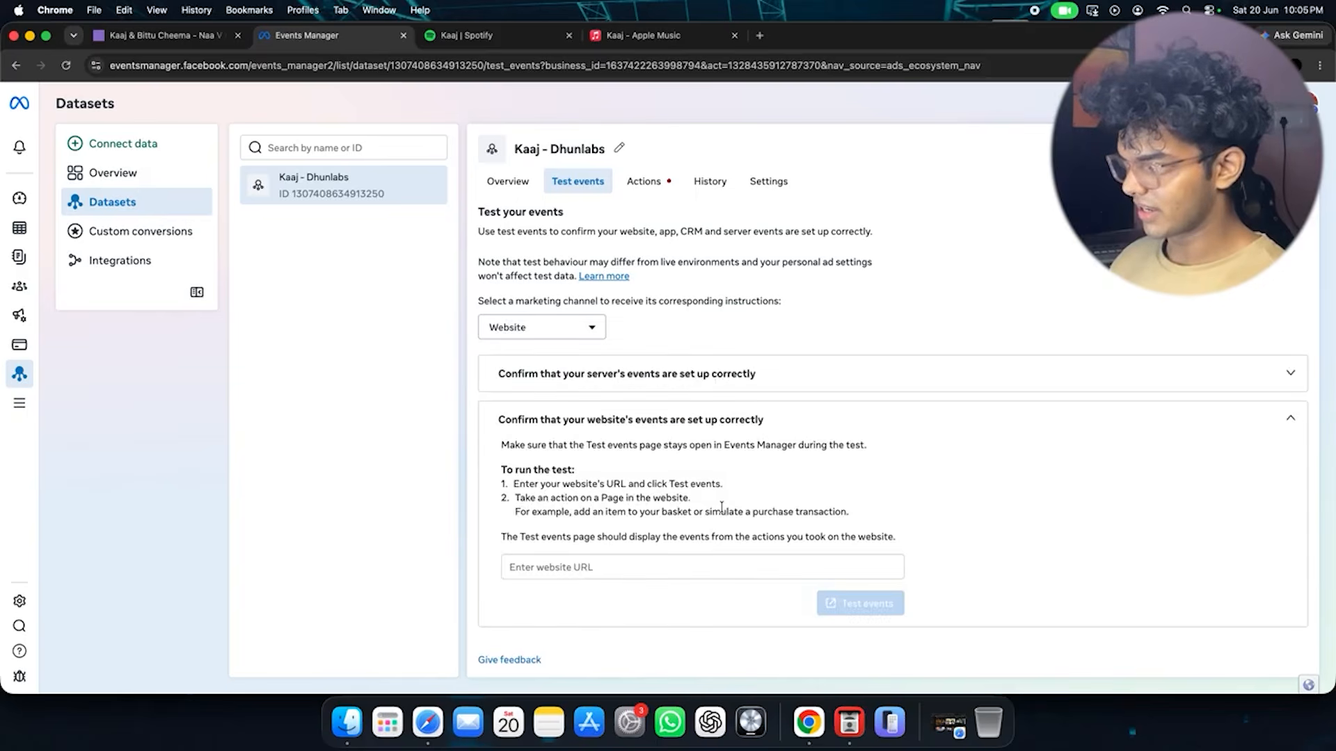
{"action": "type", "text": "https://www.submithub.com/link/kaaj-and-bittu-cheema-naa-v-nhi-lende-1"}
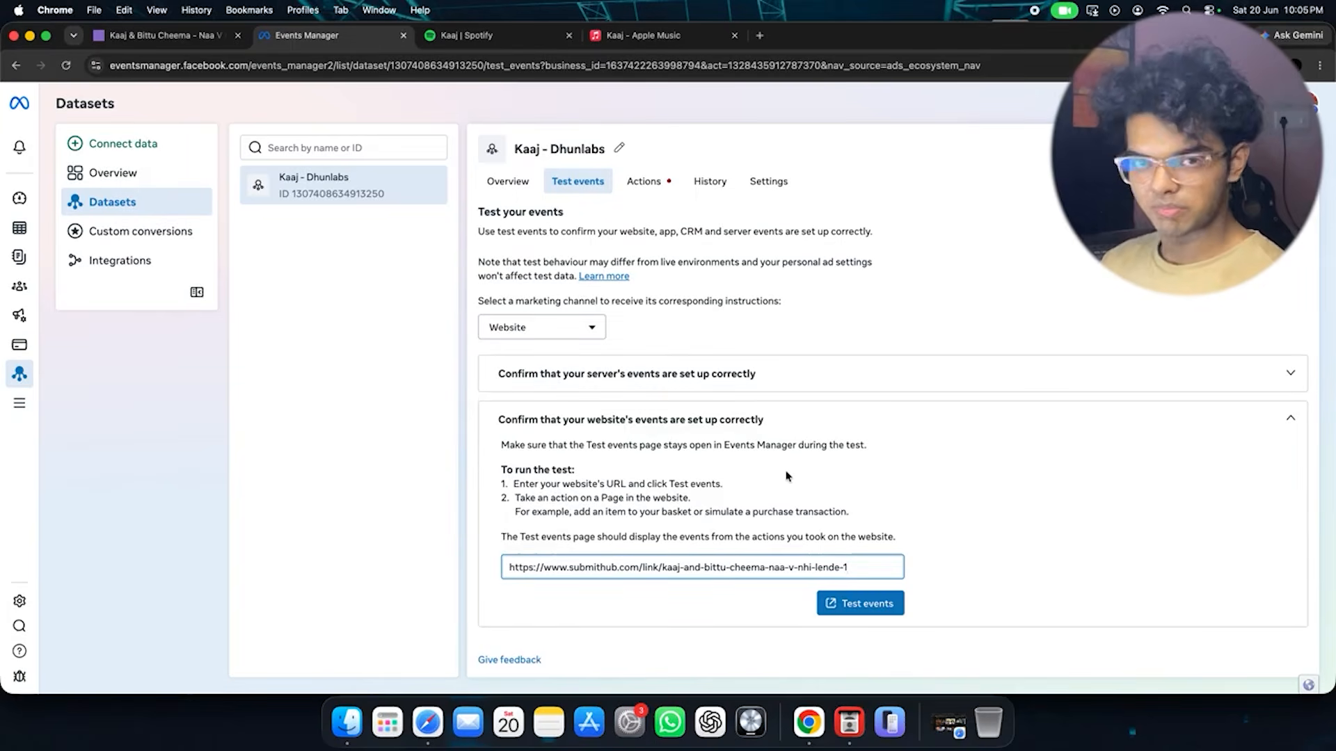
{"action": "left_click", "coordinate": [880, 610]}
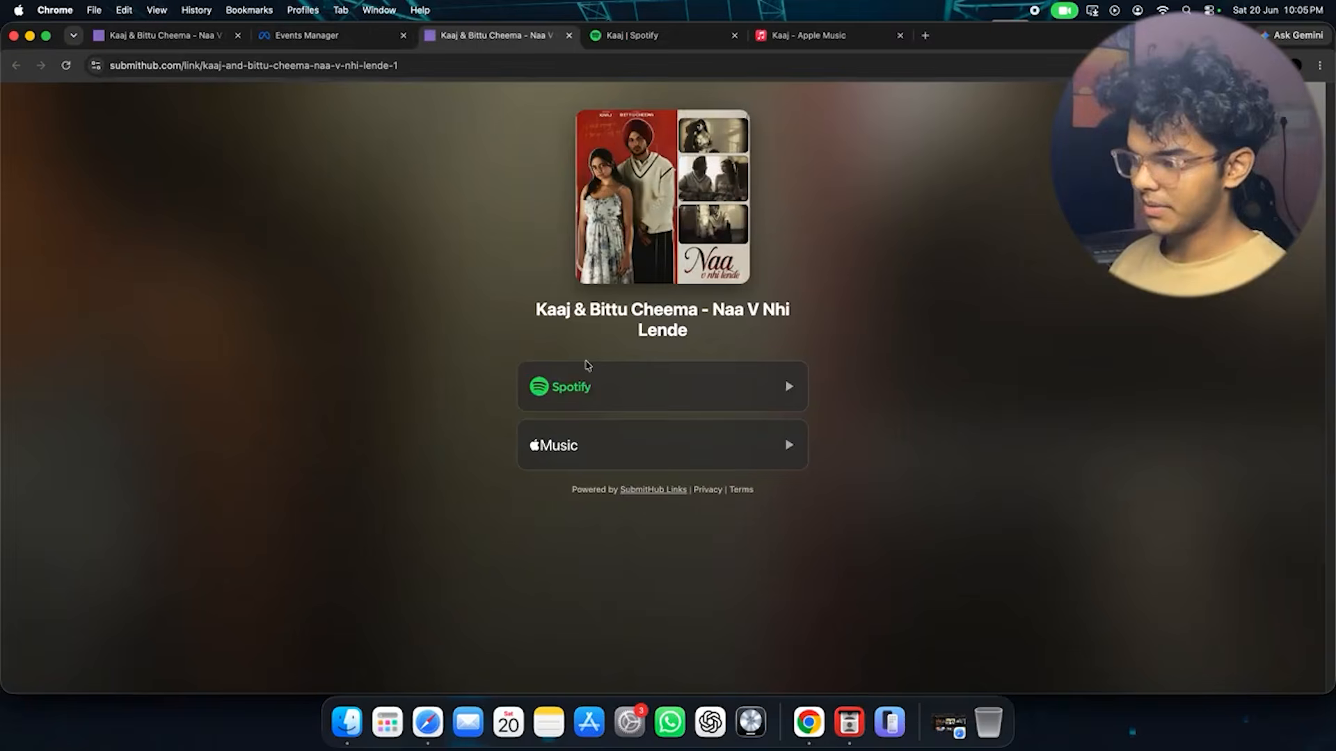
Check the received test events before and after following the landing page's Spotify link, staying in the Spotify web player.
{"action": "left_click", "coordinate": [319, 38]}
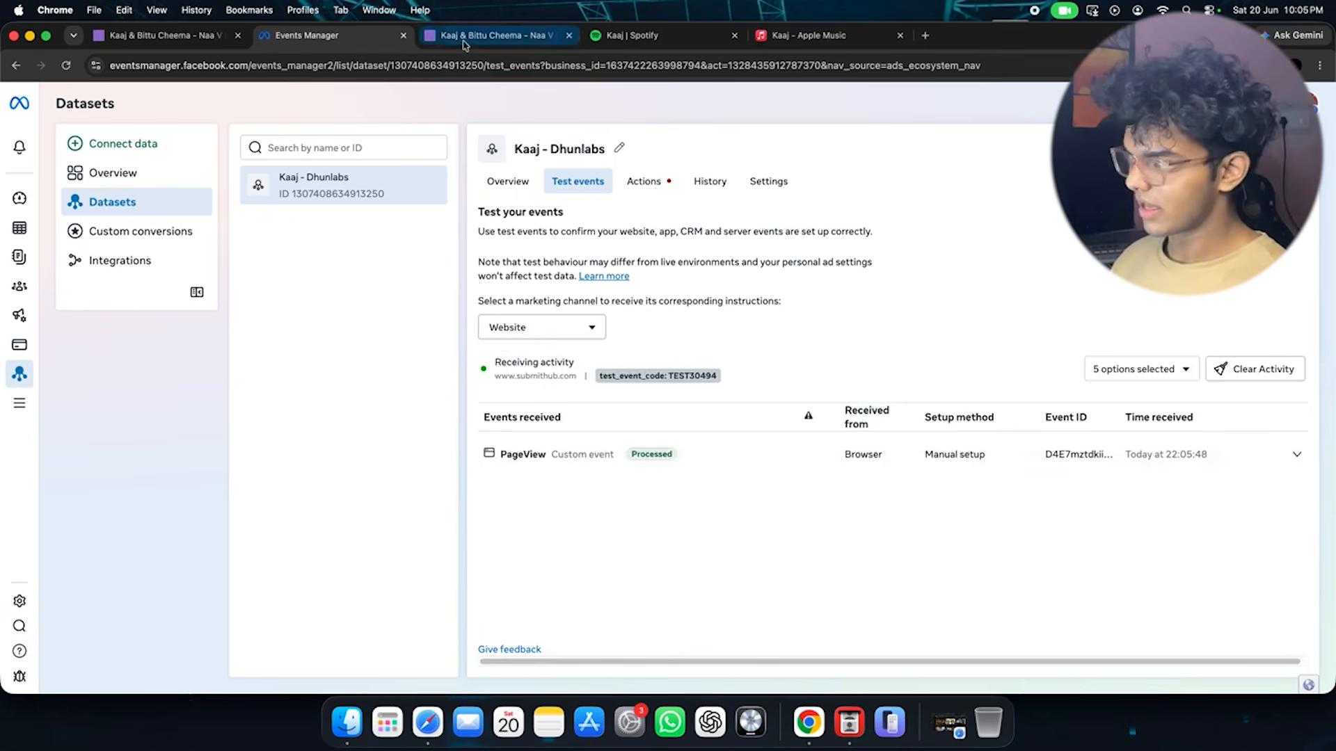
{"action": "left_click", "coordinate": [496, 35]}
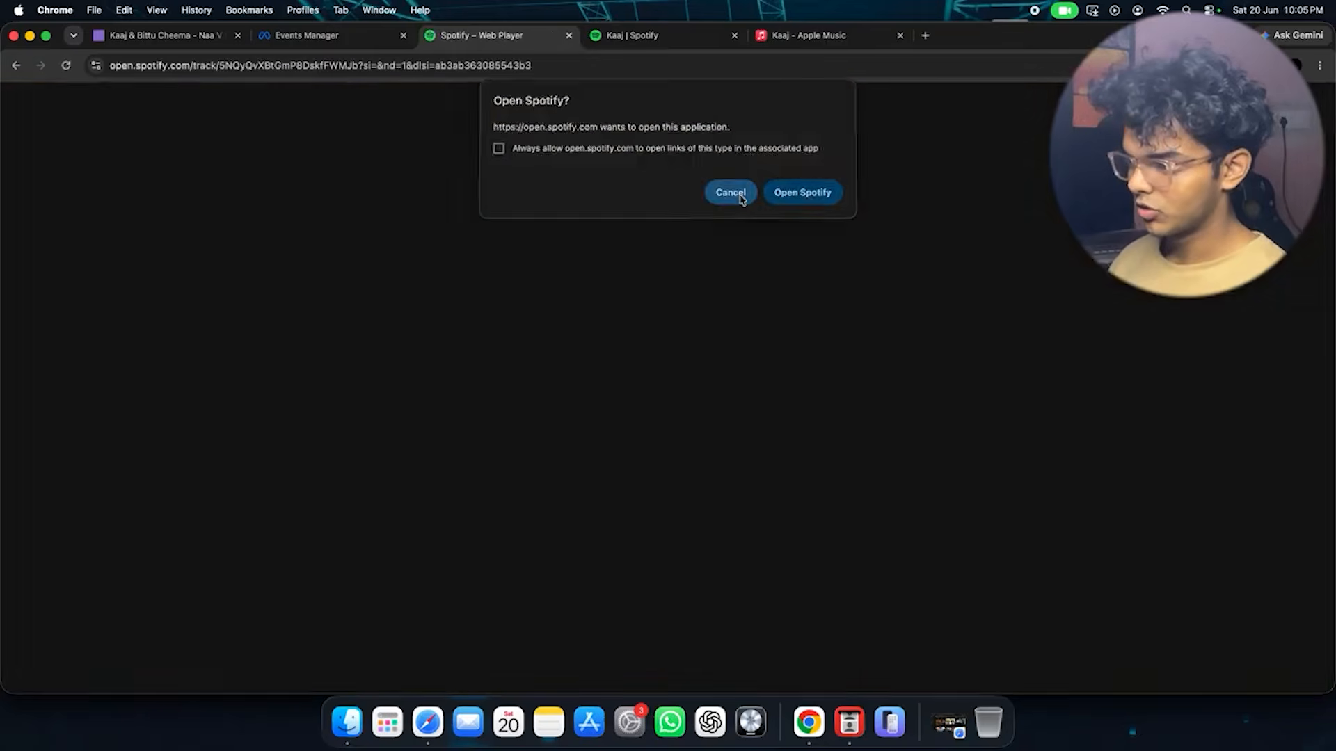
{"action": "left_click", "coordinate": [727, 193]}
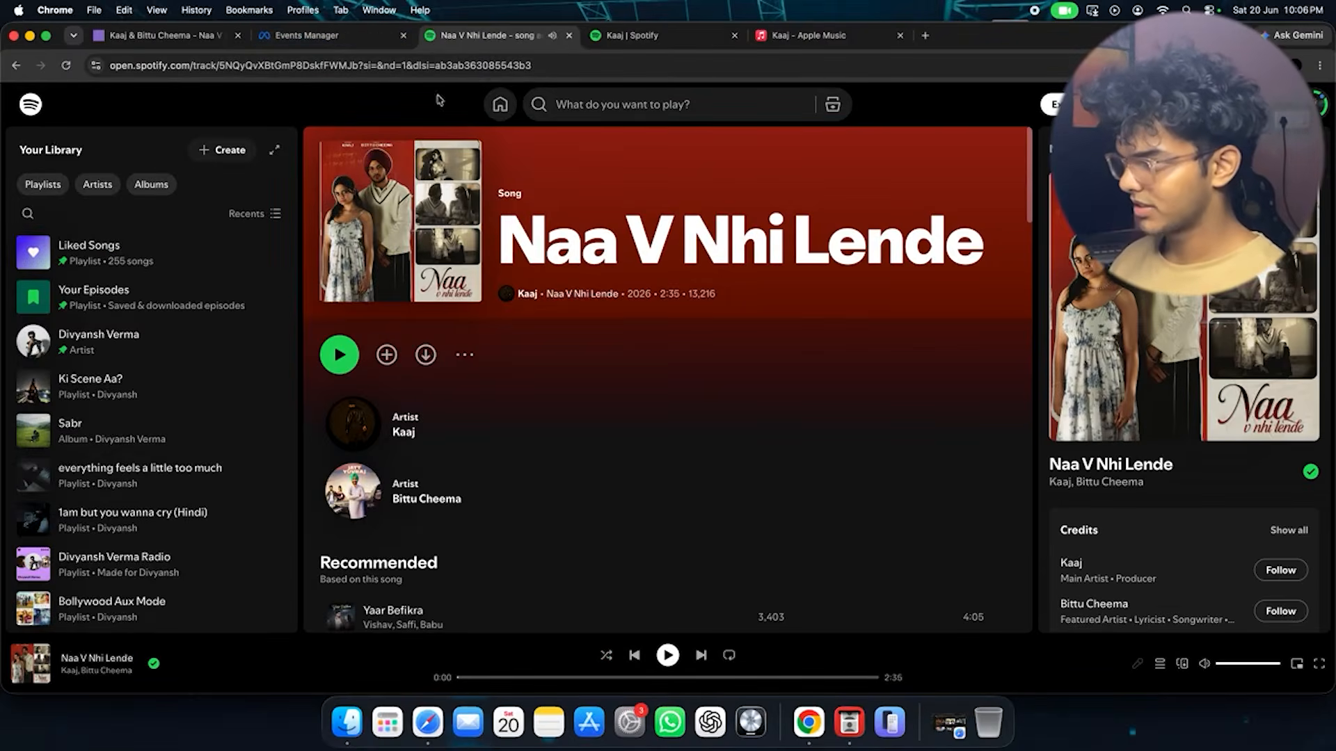
{"action": "key", "text": "super+2"}
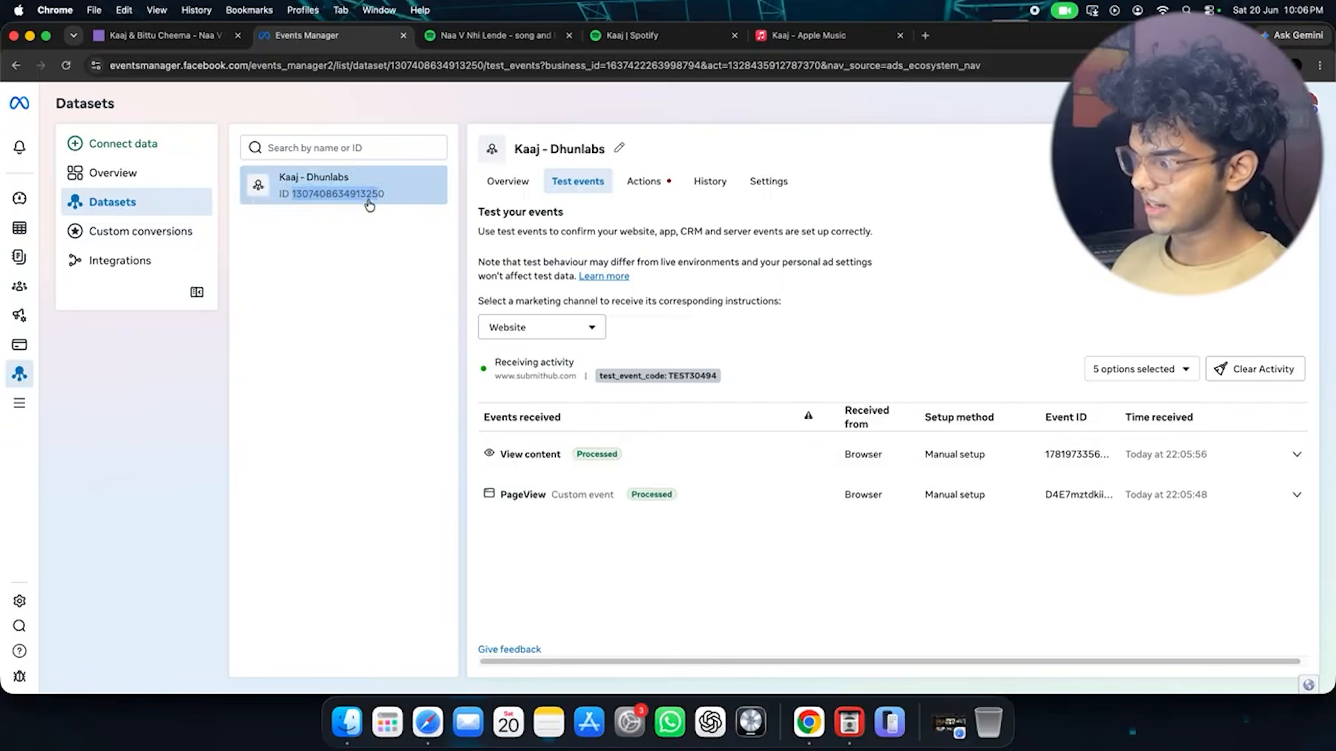
Compare the dataset's ID with the Meta Pixel ID on the Naa V Nhi Lende link's edit page in SubmitHub.
{"action": "double_click", "coordinate": [294, 202]}
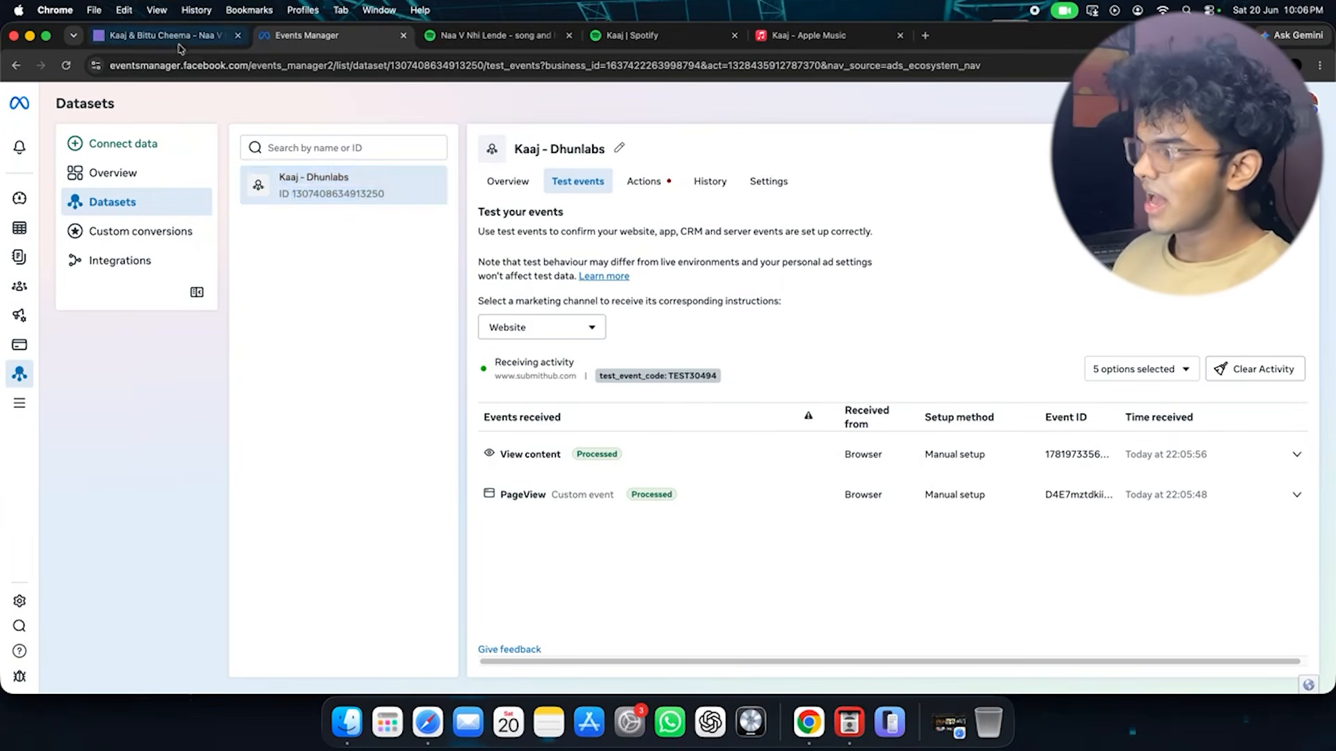
{"action": "left_click", "coordinate": [174, 36]}
{"action": "scroll", "coordinate": [285, 278], "scroll_direction": "down", "scroll_amount": 4}
{"action": "scroll", "coordinate": [285, 265], "scroll_direction": "up", "scroll_amount": 4}
{"action": "left_click", "coordinate": [284, 233]}
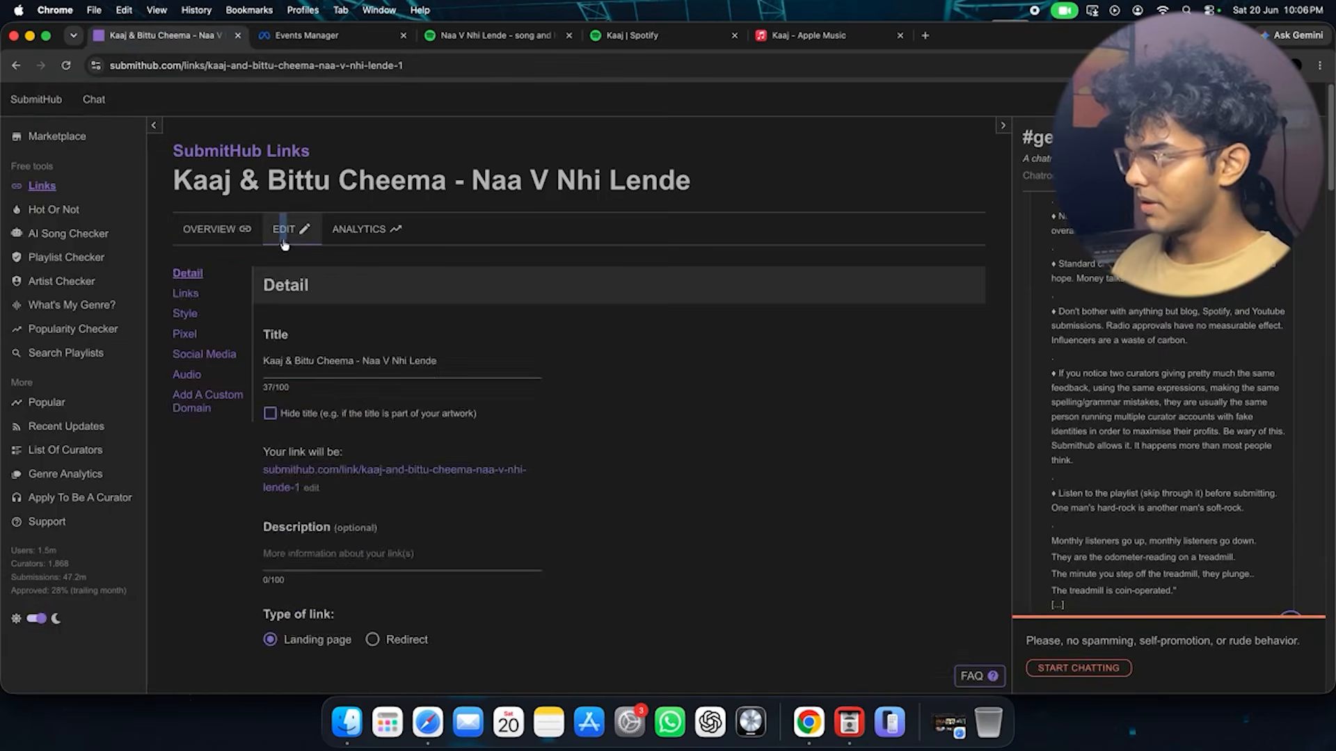
{"action": "scroll", "coordinate": [698, 415], "scroll_direction": "down", "scroll_amount": 10}
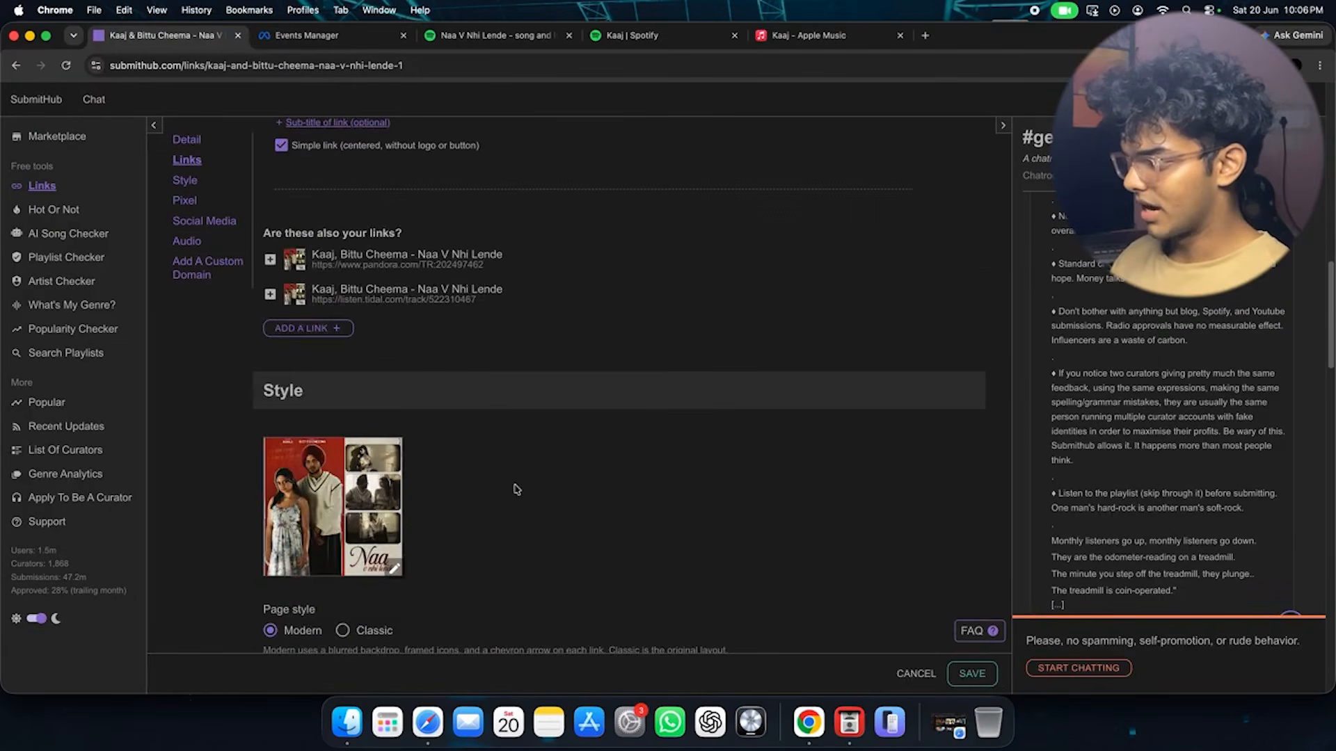
{"action": "scroll", "coordinate": [516, 489], "scroll_direction": "down", "scroll_amount": 8}
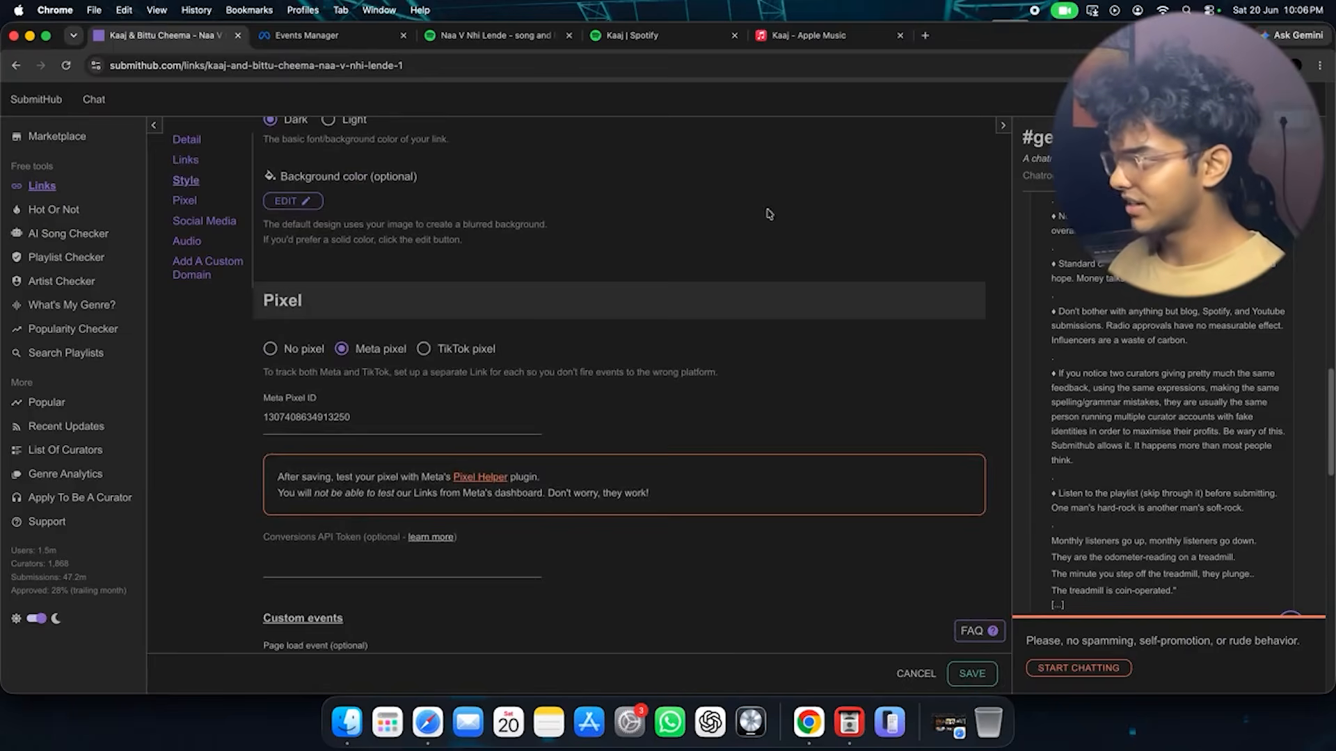
Open the Kaaj - Dhunlabs dataset in Events Manager and copy its dataset ID.
{"action": "left_click", "coordinate": [371, 40]}
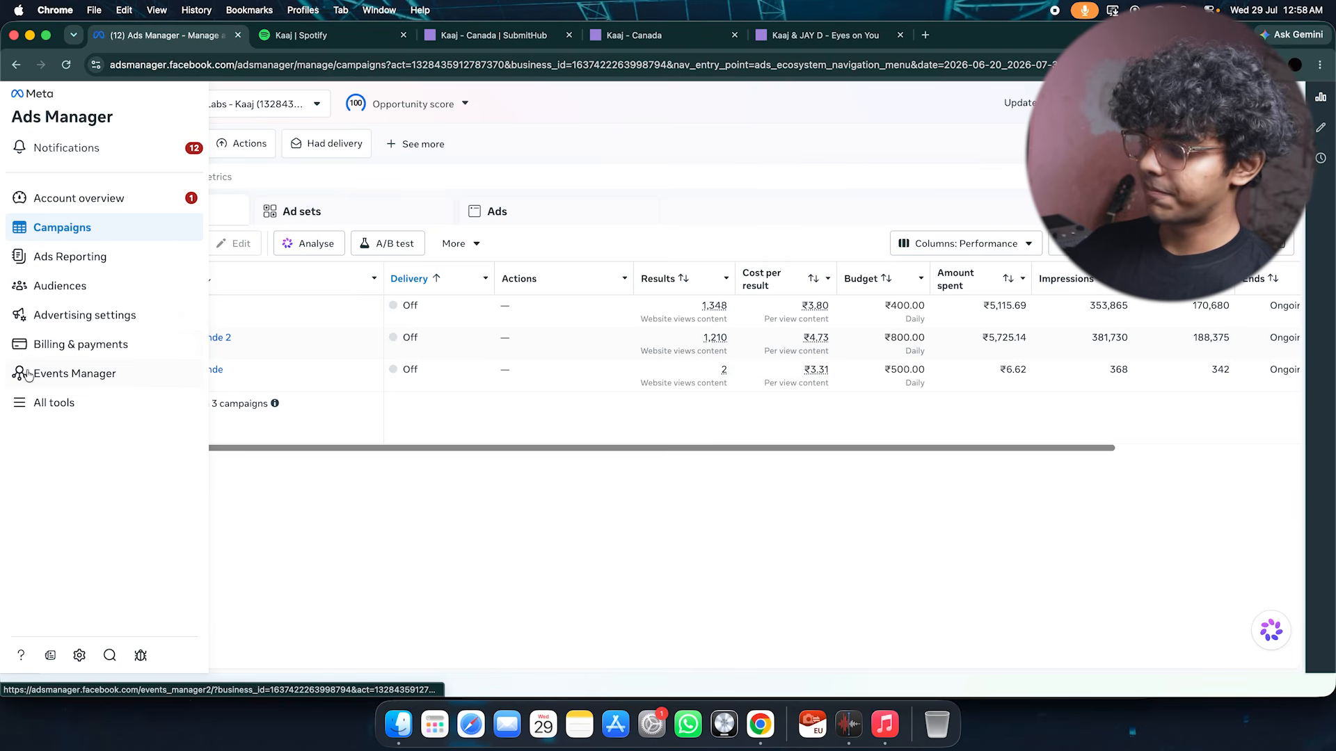
{"action": "left_click", "coordinate": [152, 380]}
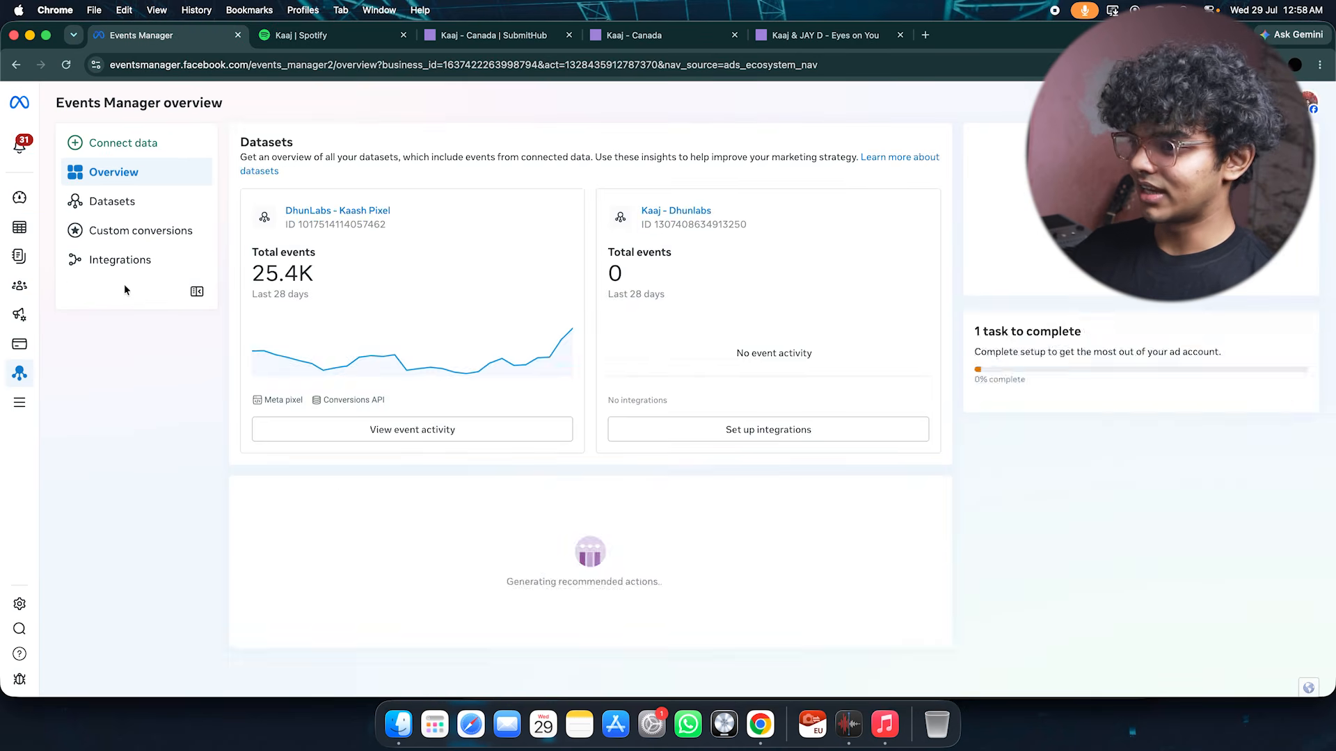
{"action": "left_click", "coordinate": [672, 212]}
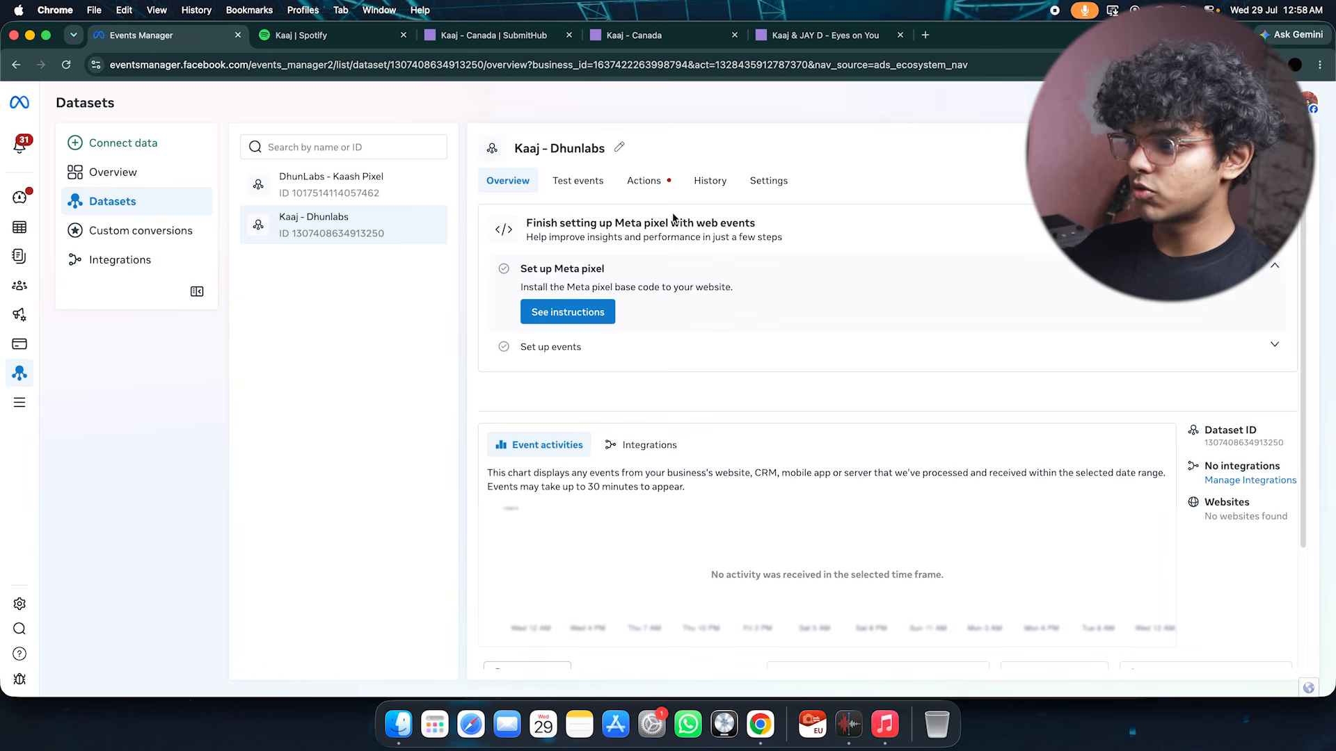
{"action": "double_click", "coordinate": [379, 234]}
{"action": "key", "text": "super+c"}
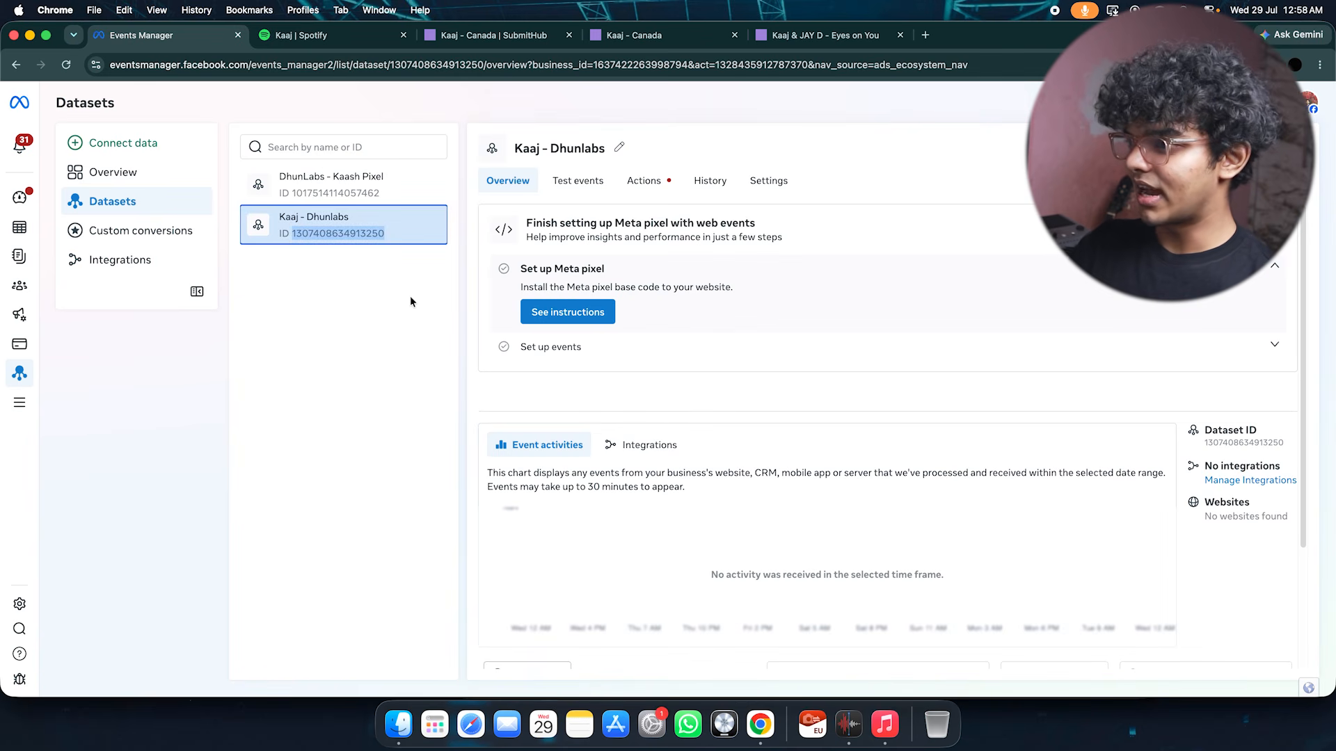
Paste the copied dataset ID as the Kaaj - Canada link's Meta Pixel ID, save the link and review its overview.
{"action": "left_click", "coordinate": [654, 33]}
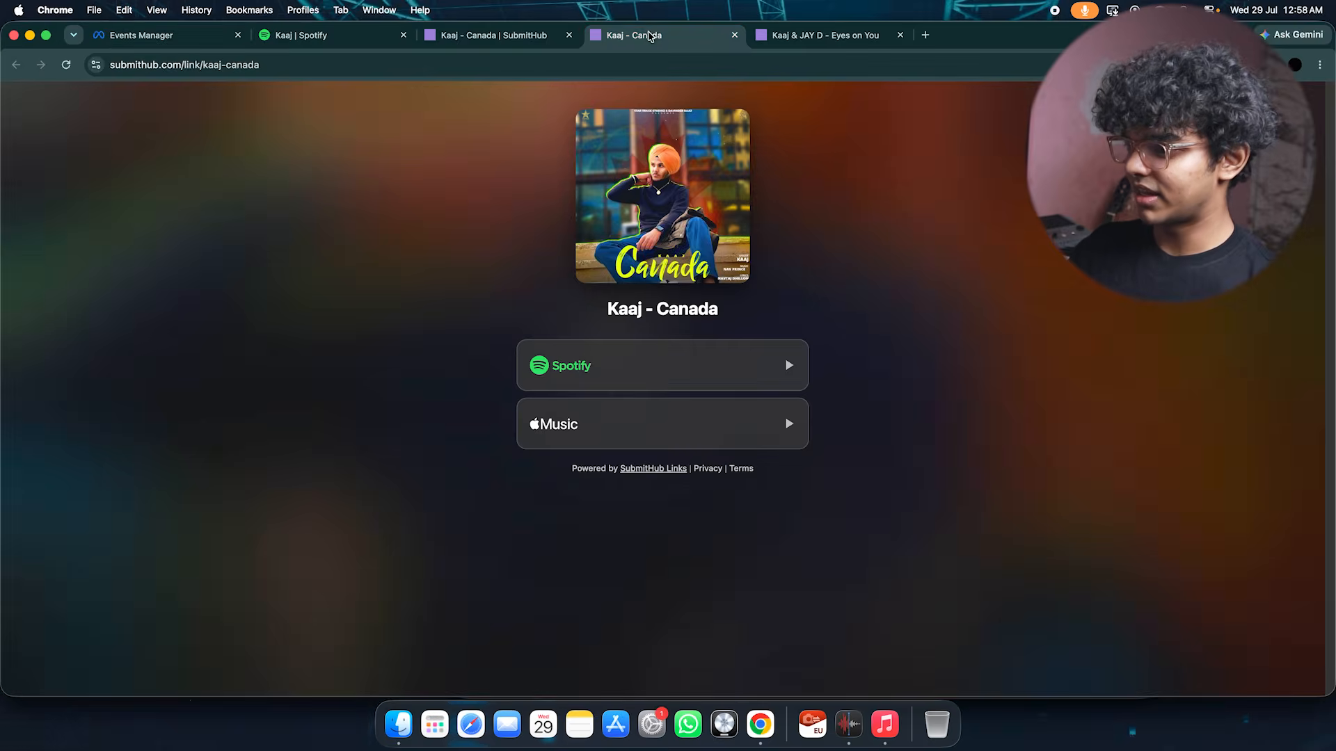
{"action": "left_click", "coordinate": [546, 35]}
{"action": "key", "text": "super+v"}
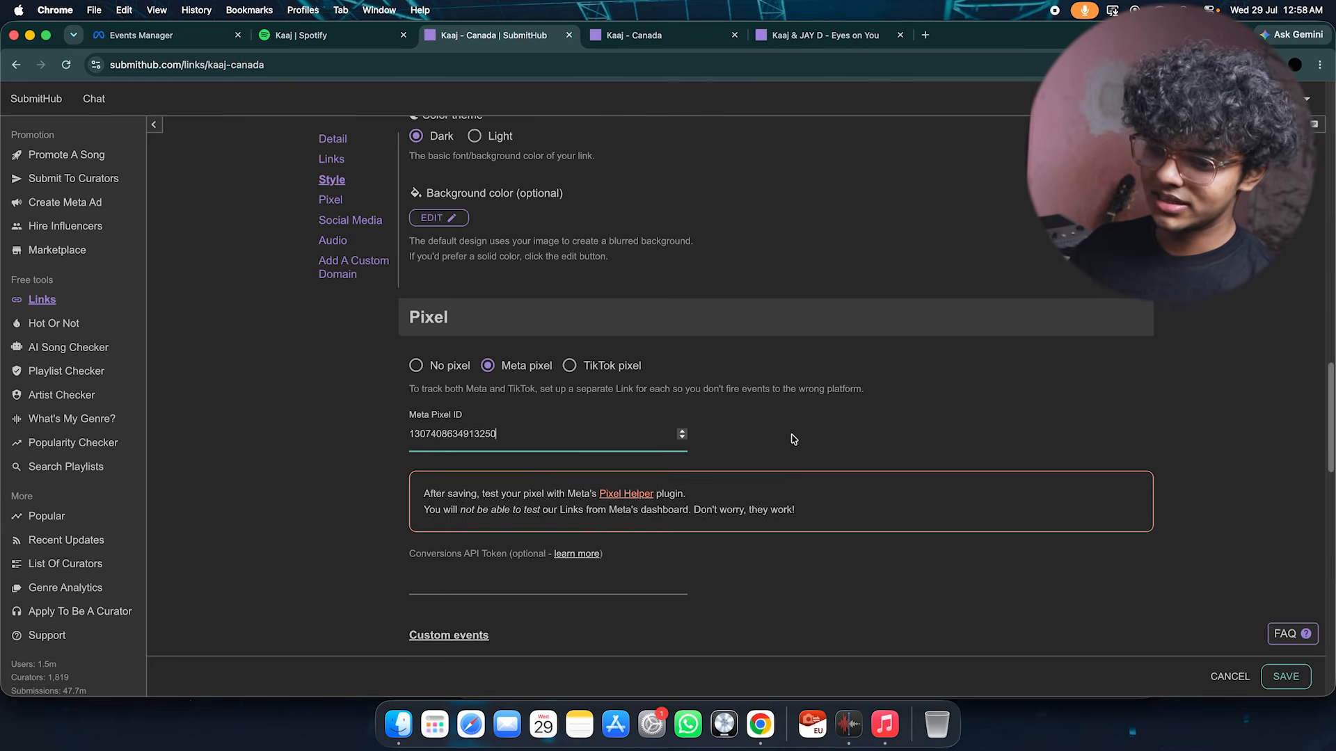
{"action": "scroll", "coordinate": [1136, 549], "scroll_direction": "down", "scroll_amount": 2}
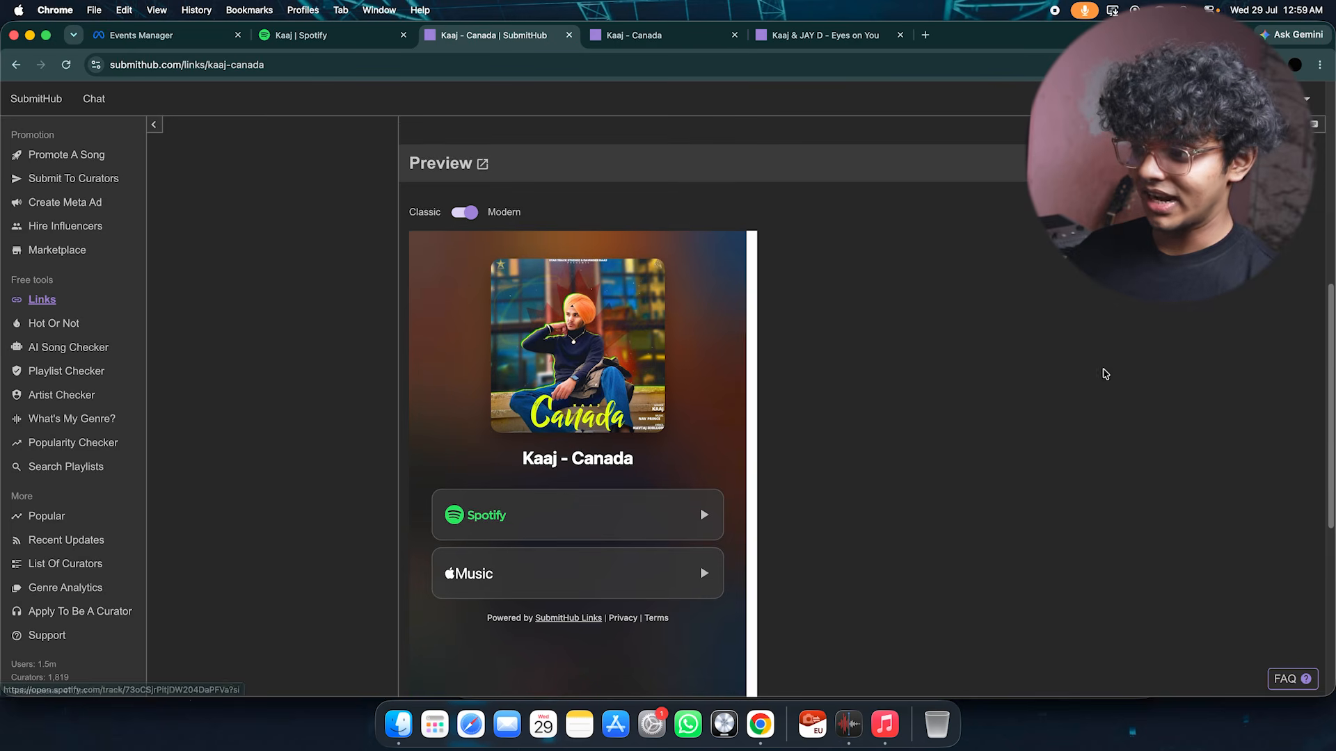
{"action": "scroll", "coordinate": [524, 348], "scroll_direction": "down", "scroll_amount": 1}
{"action": "scroll", "coordinate": [903, 434], "scroll_direction": "up", "scroll_amount": 6}
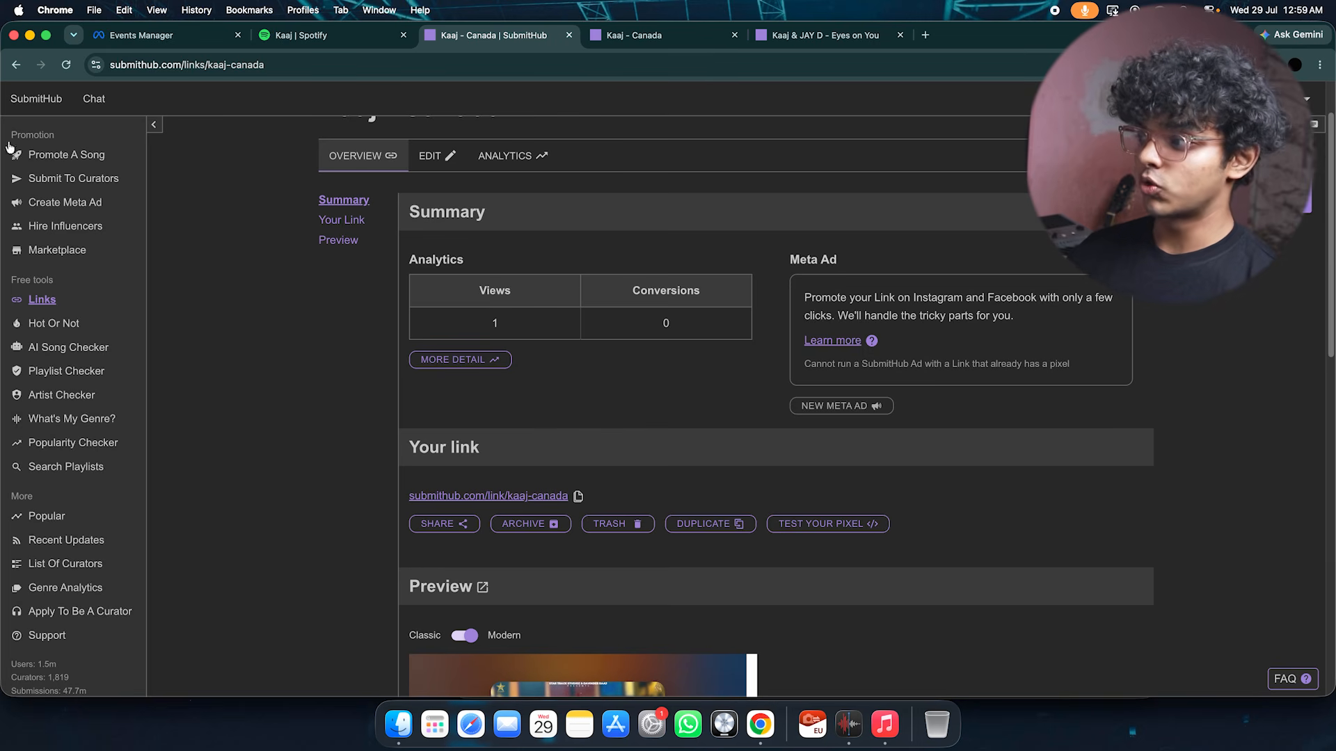
Switch to Ads Manager and start a new auction campaign with the Engagement objective.
{"action": "left_click", "coordinate": [139, 35]}
{"action": "left_click", "coordinate": [19, 226]}
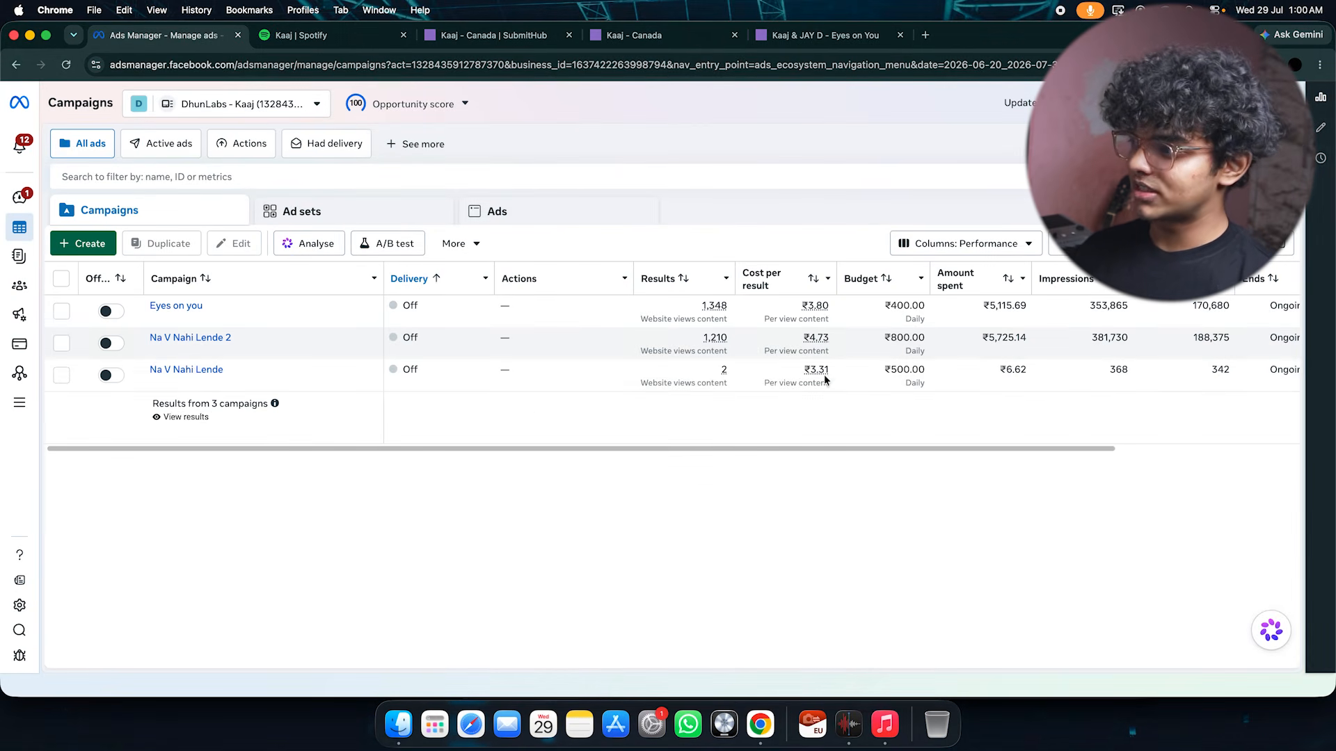
{"action": "left_click", "coordinate": [81, 243]}
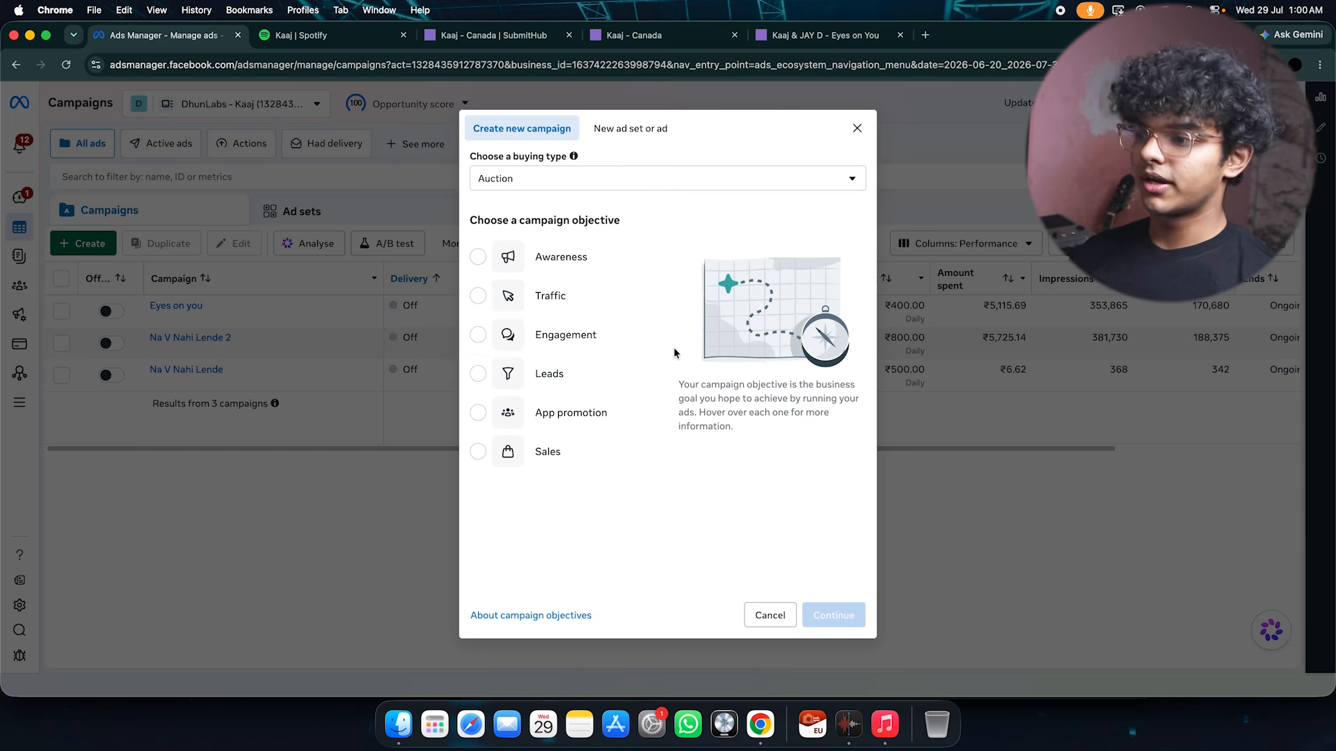
{"action": "left_click", "coordinate": [556, 337]}
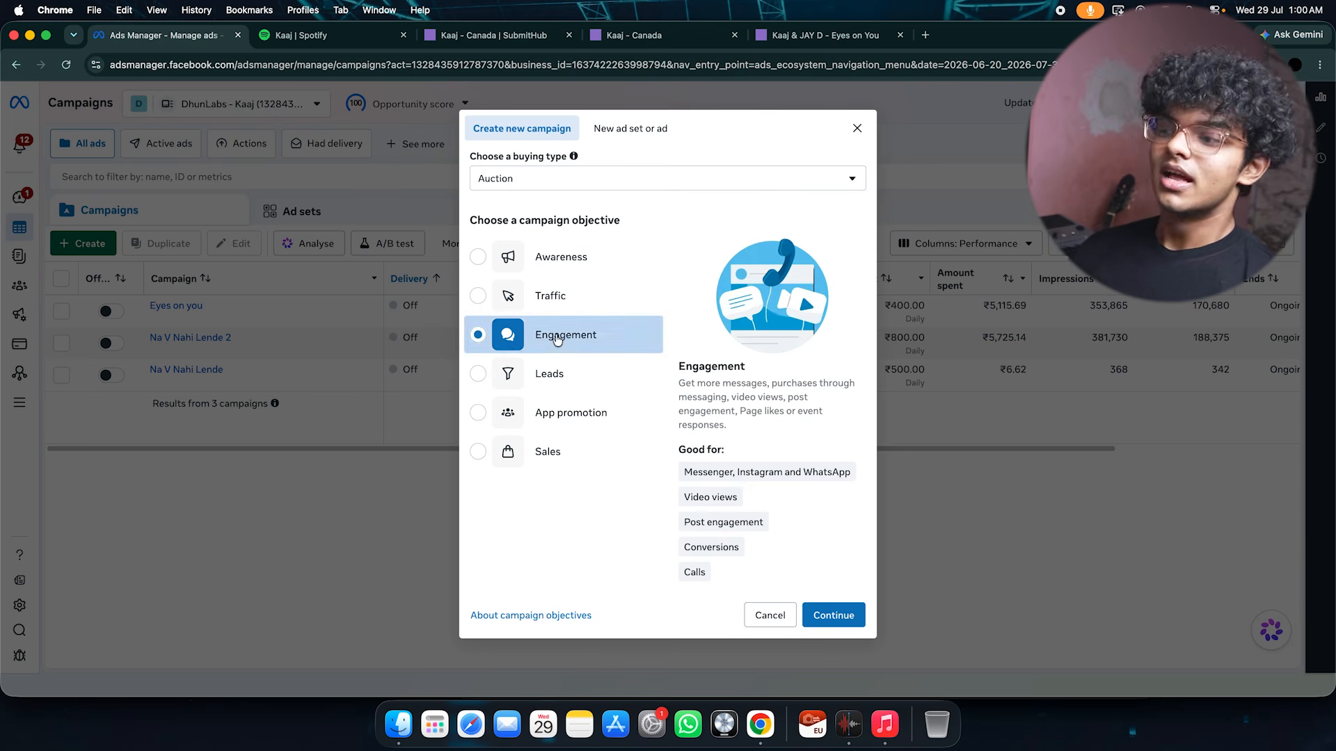
{"action": "left_click", "coordinate": [605, 386]}
{"action": "left_click", "coordinate": [605, 453]}
{"action": "left_click", "coordinate": [606, 347]}
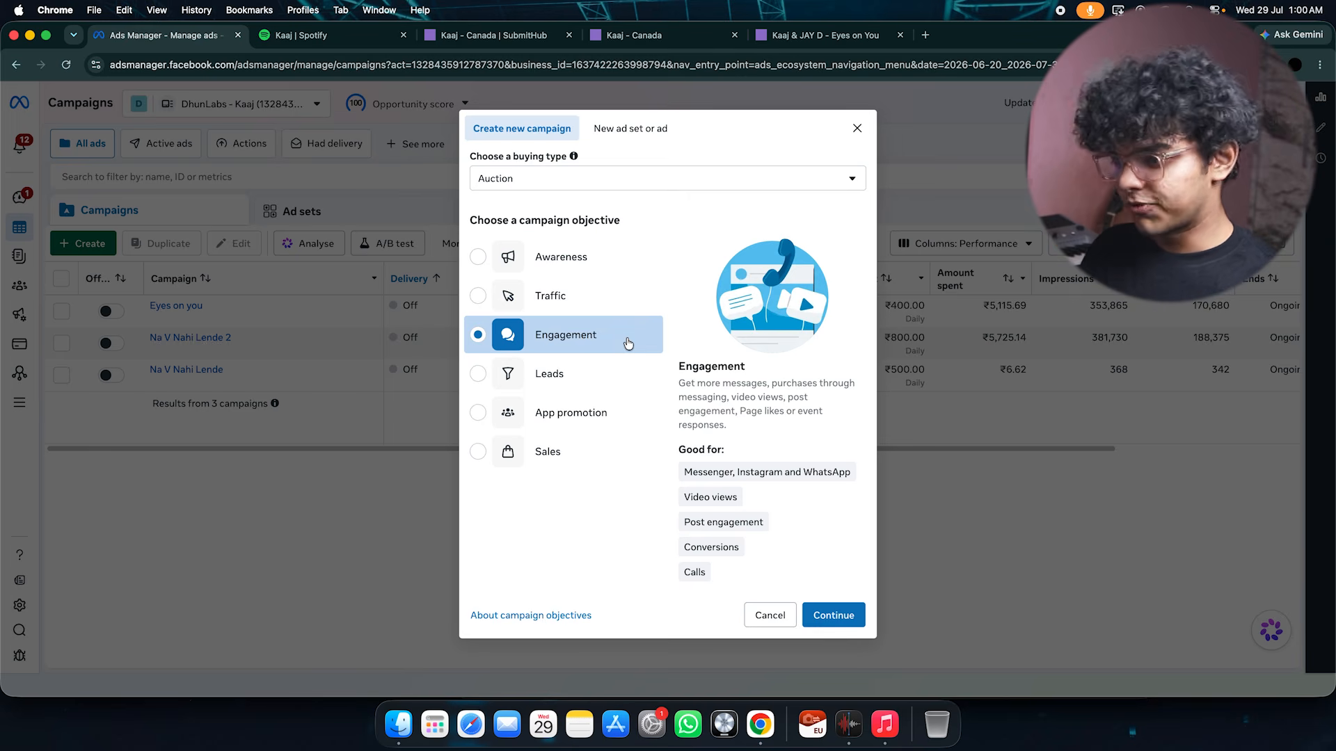
{"action": "left_click", "coordinate": [835, 609]}
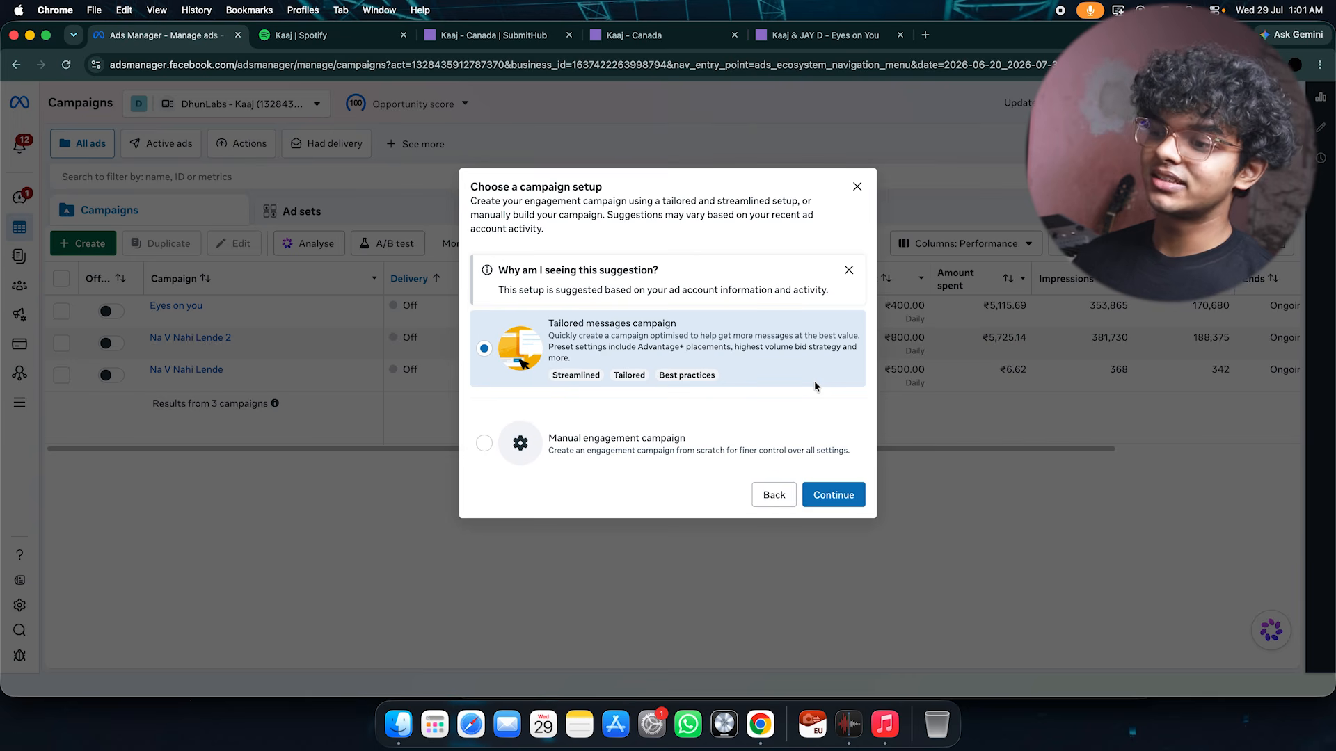
Choose the manual engagement campaign setup and continue to the campaign editor.
{"action": "left_click", "coordinate": [848, 270]}
{"action": "left_click", "coordinate": [621, 440]}
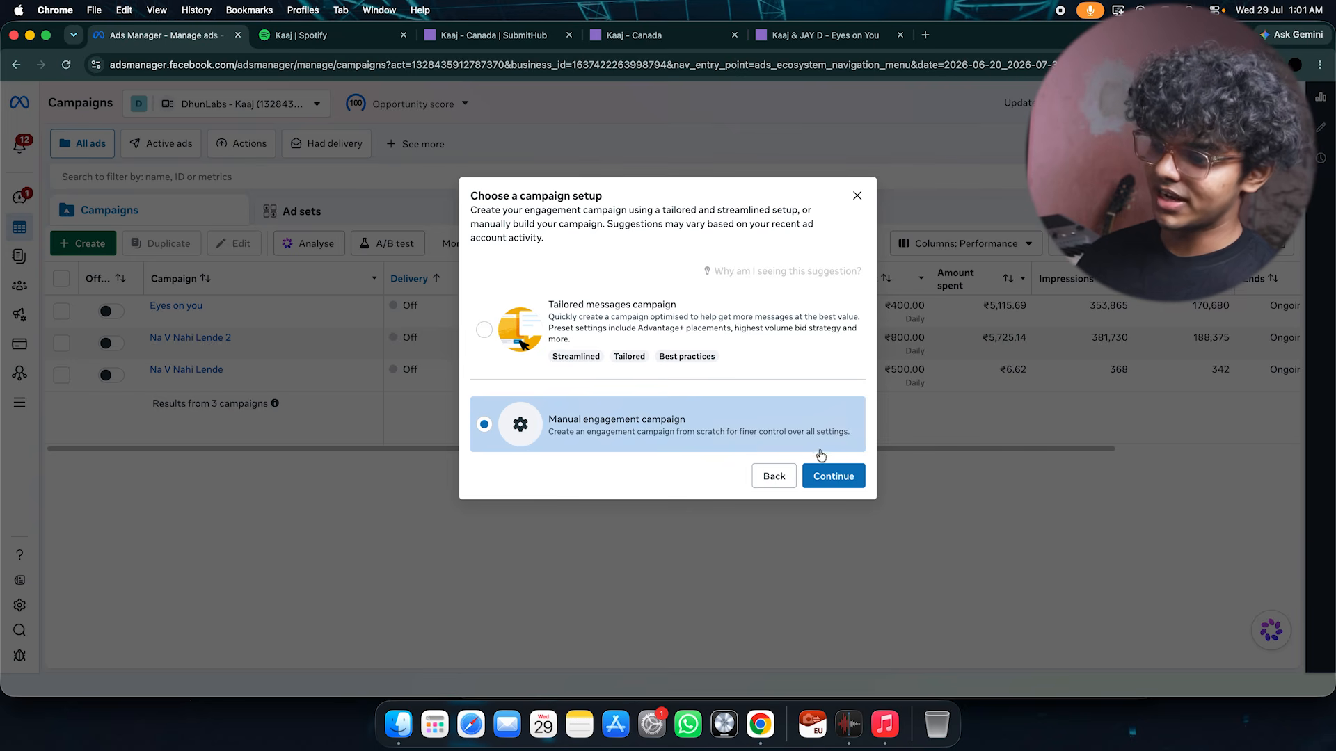
{"action": "left_click", "coordinate": [832, 476]}
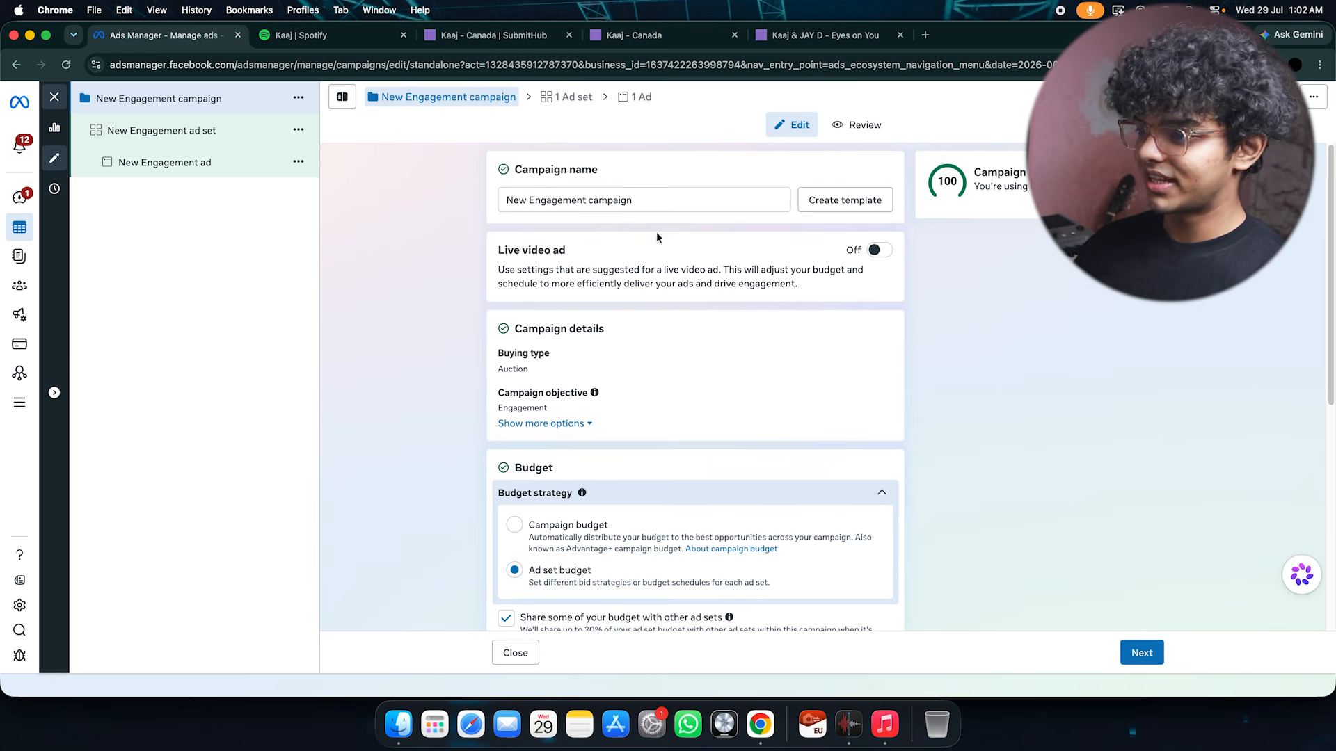
Rename the new campaign as Canada - Kaaj - DhunLabs.
{"action": "left_click", "coordinate": [685, 196]}
{"action": "key", "text": "super+a"}
{"action": "key", "text": "BackSpace"}
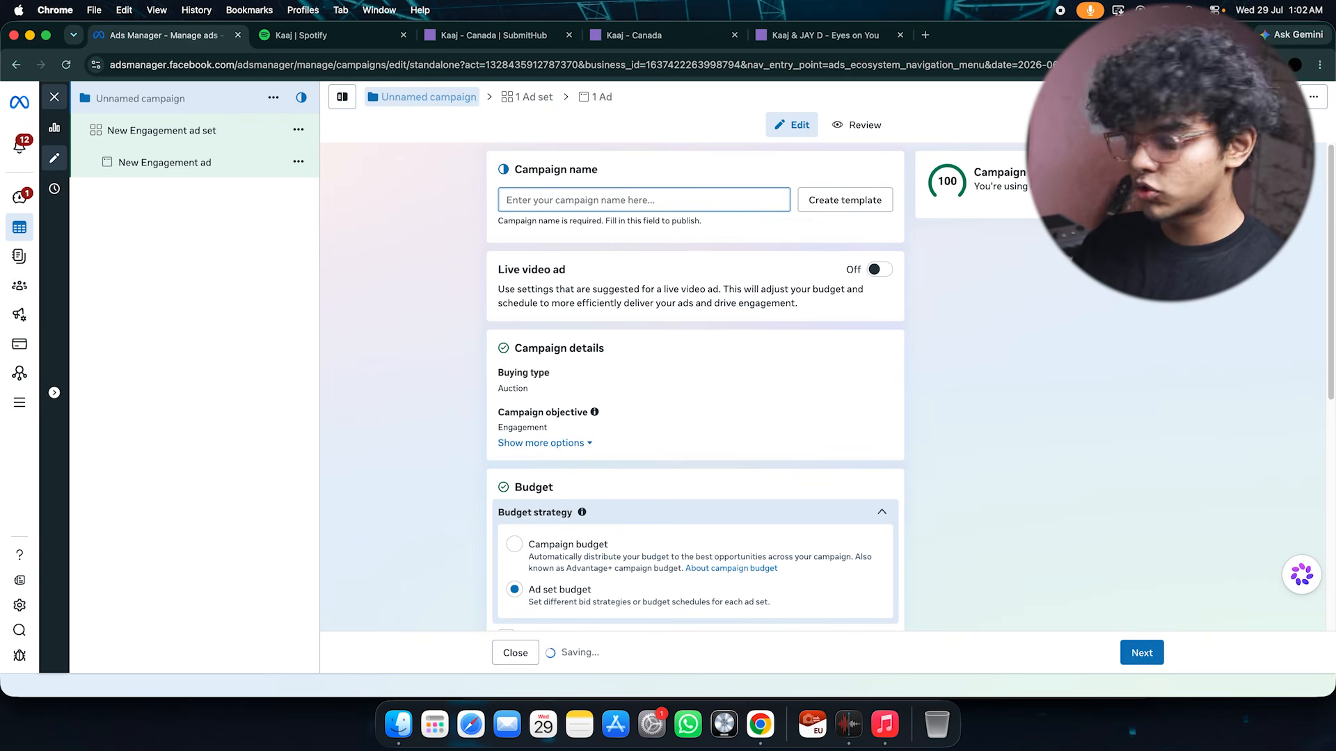
{"action": "type", "text": "Canada - Kaaj - DhunLabs"}
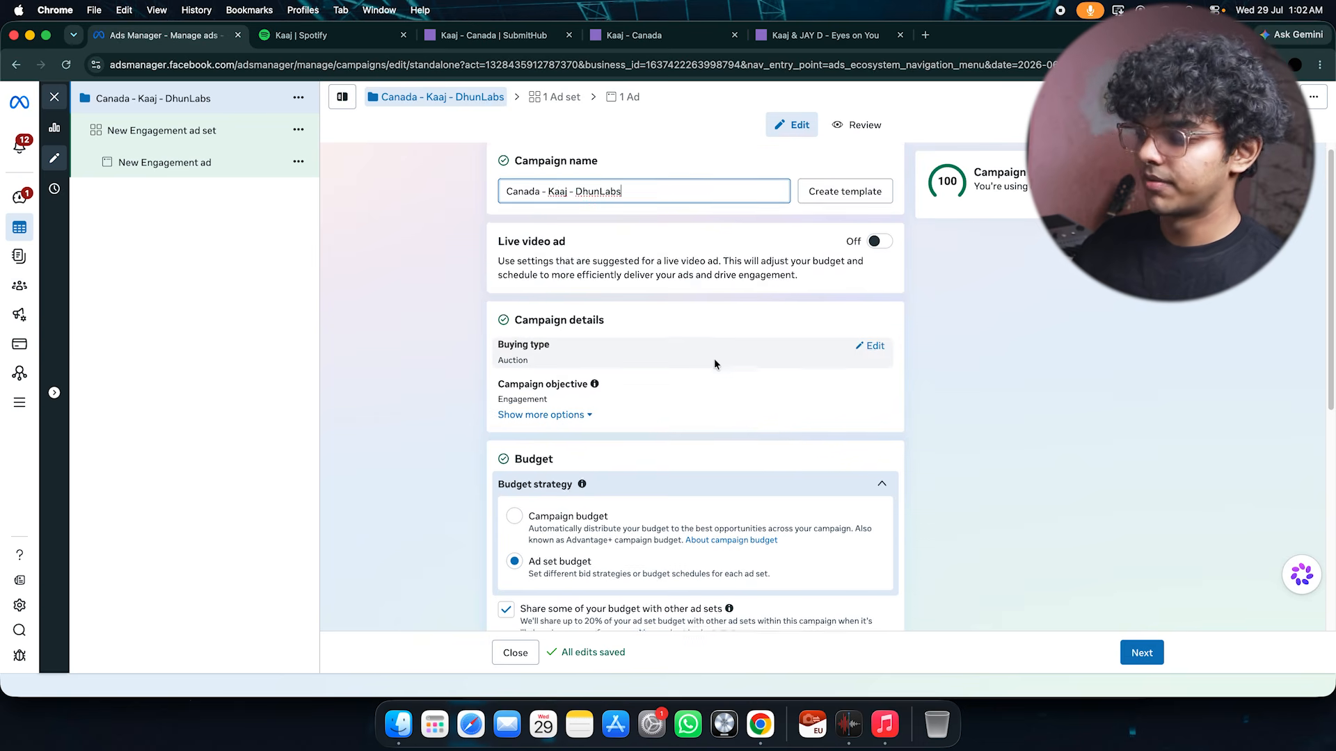
Change the campaign's budget strategy from ad set budget to campaign budget.
{"action": "scroll", "coordinate": [715, 361], "scroll_direction": "down", "scroll_amount": 3}
{"action": "scroll", "coordinate": [1035, 348], "scroll_direction": "down", "scroll_amount": 1}
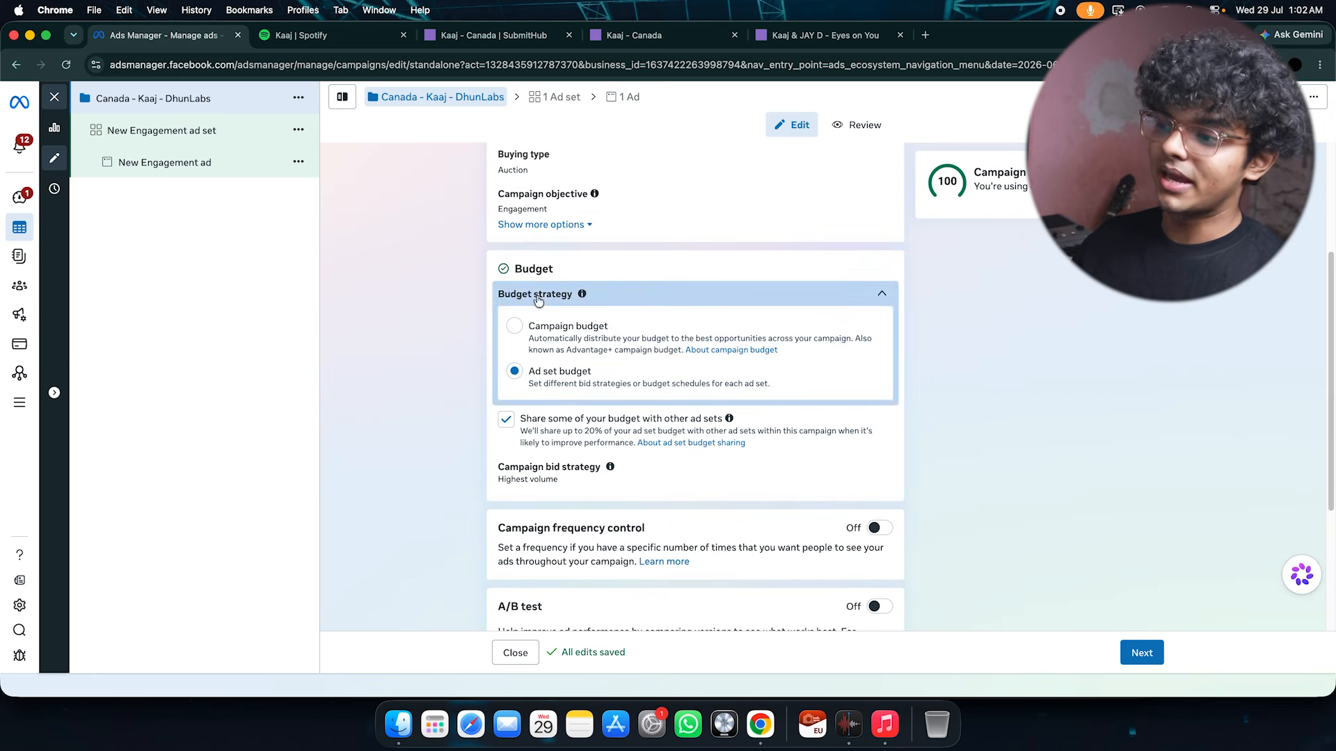
{"action": "left_click", "coordinate": [557, 329]}
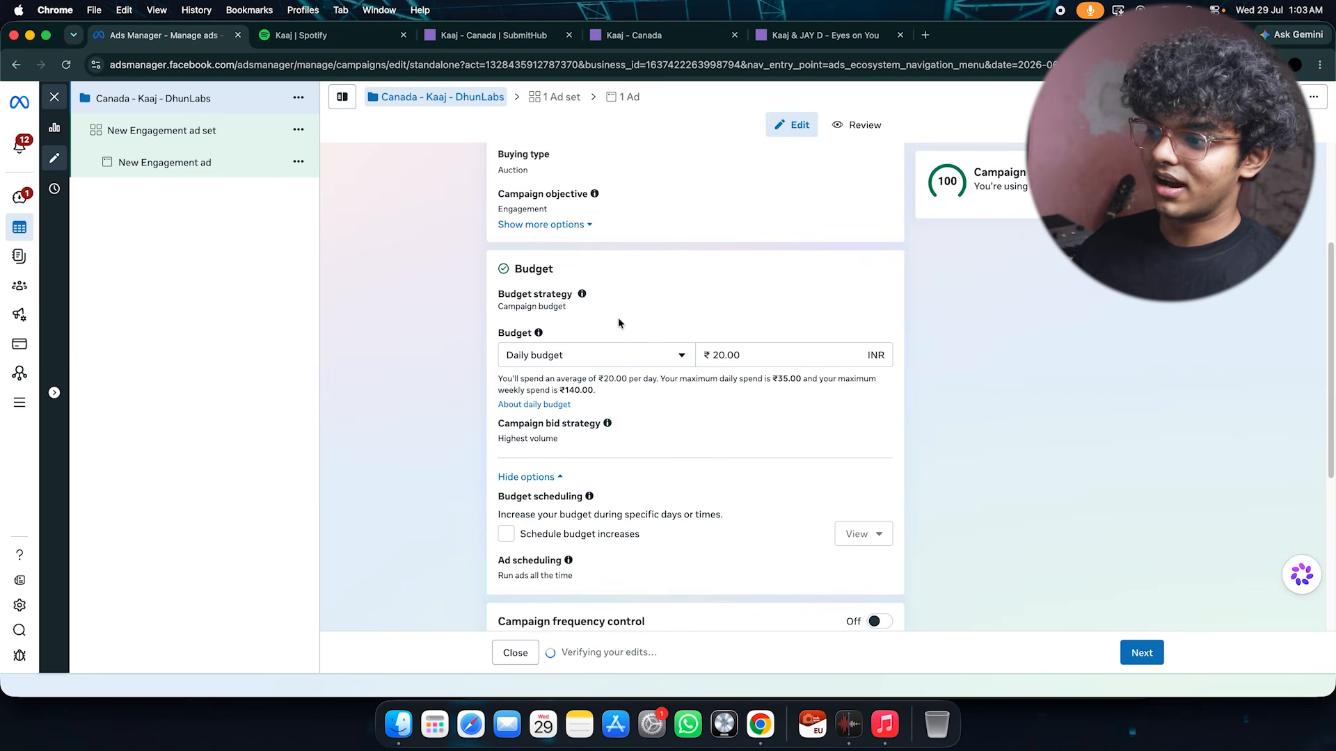
{"action": "left_click", "coordinate": [556, 296]}
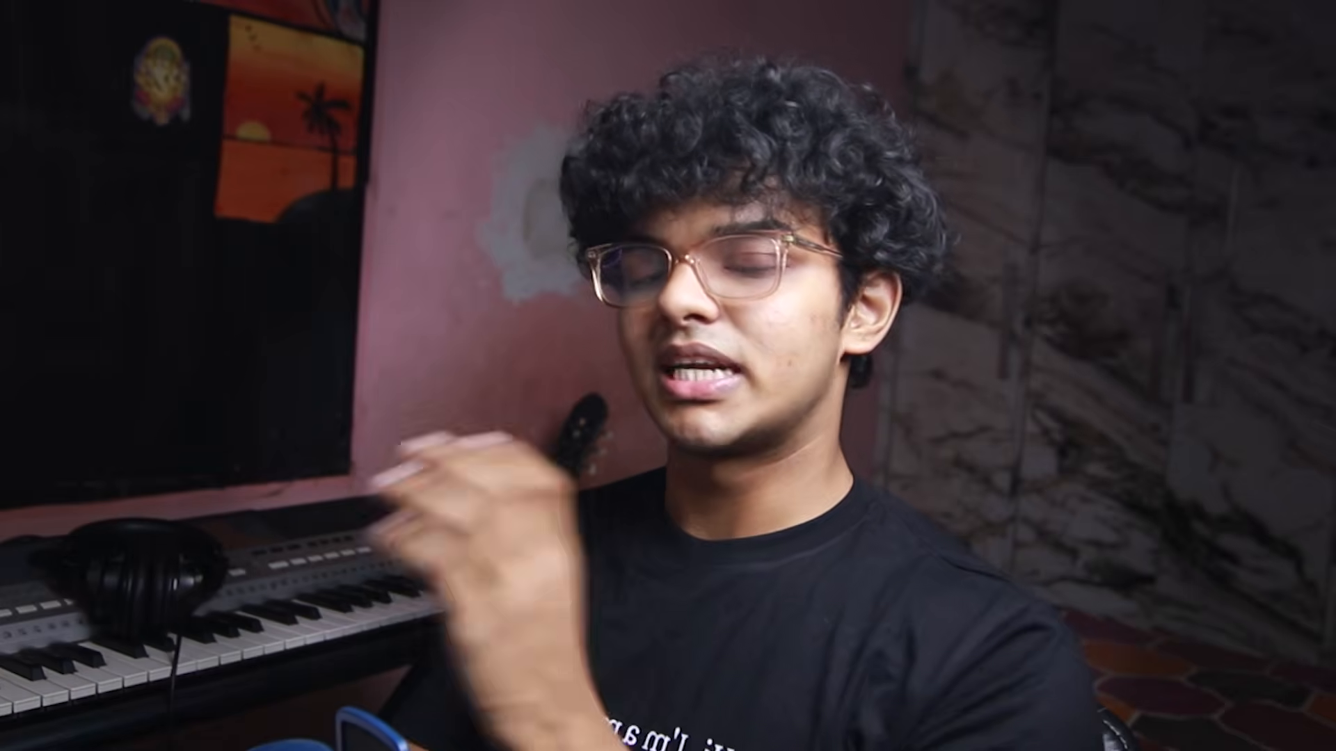
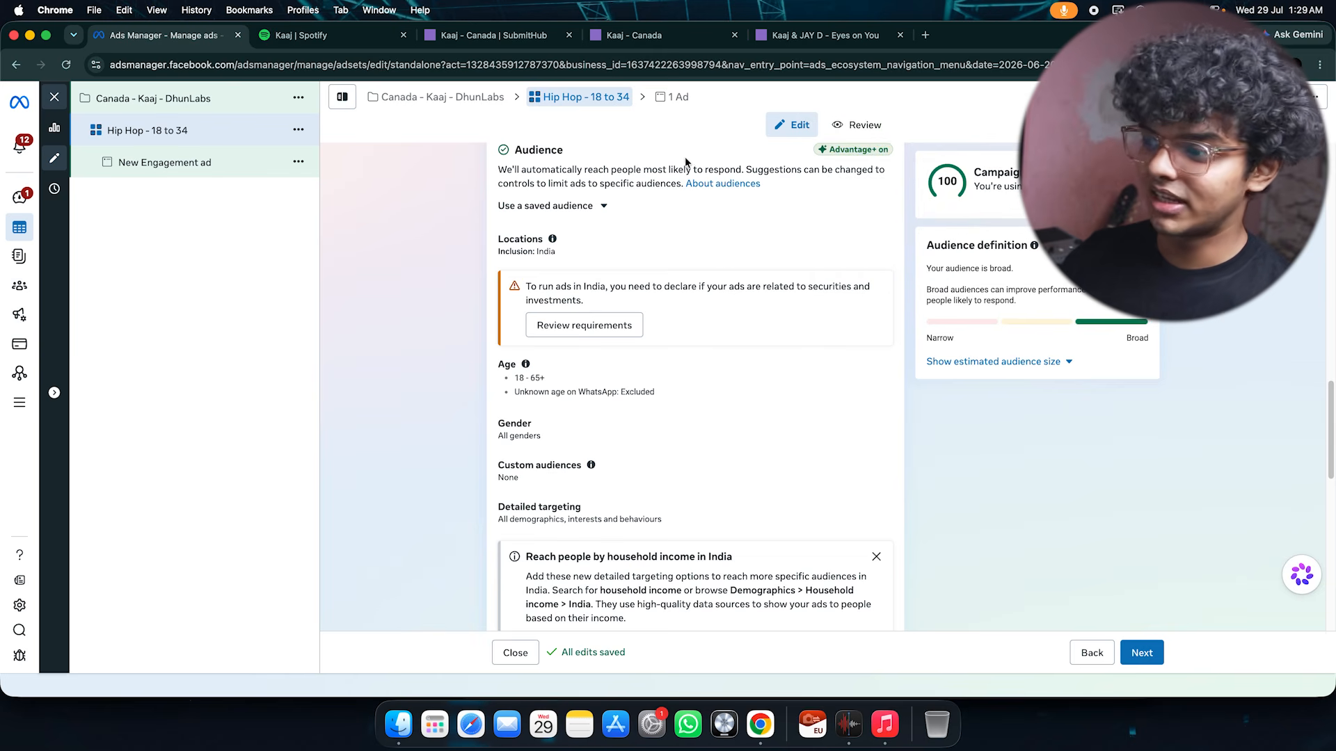
Set the maximum audience age of the Hip Hop - 18 to 34 ad set to 34.
{"action": "scroll", "coordinate": [642, 290], "scroll_direction": "down", "scroll_amount": 1}
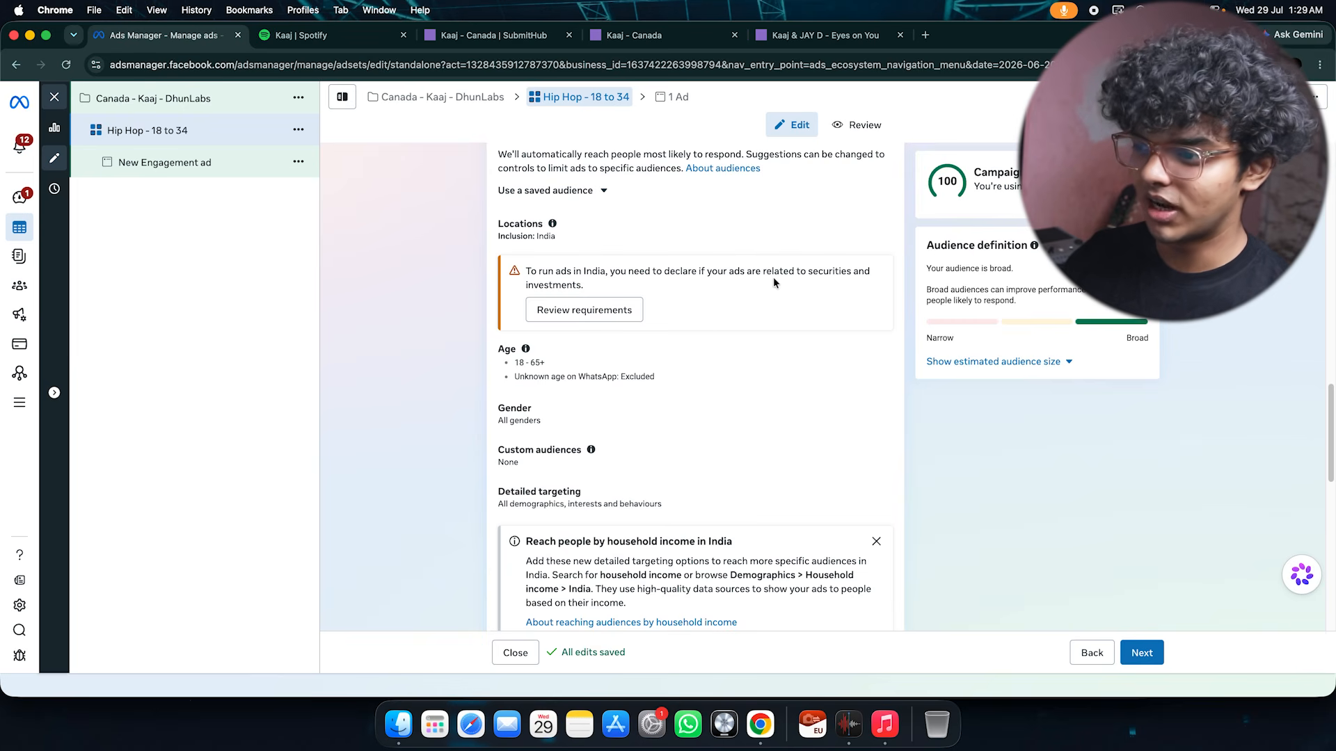
{"action": "left_click", "coordinate": [717, 284]}
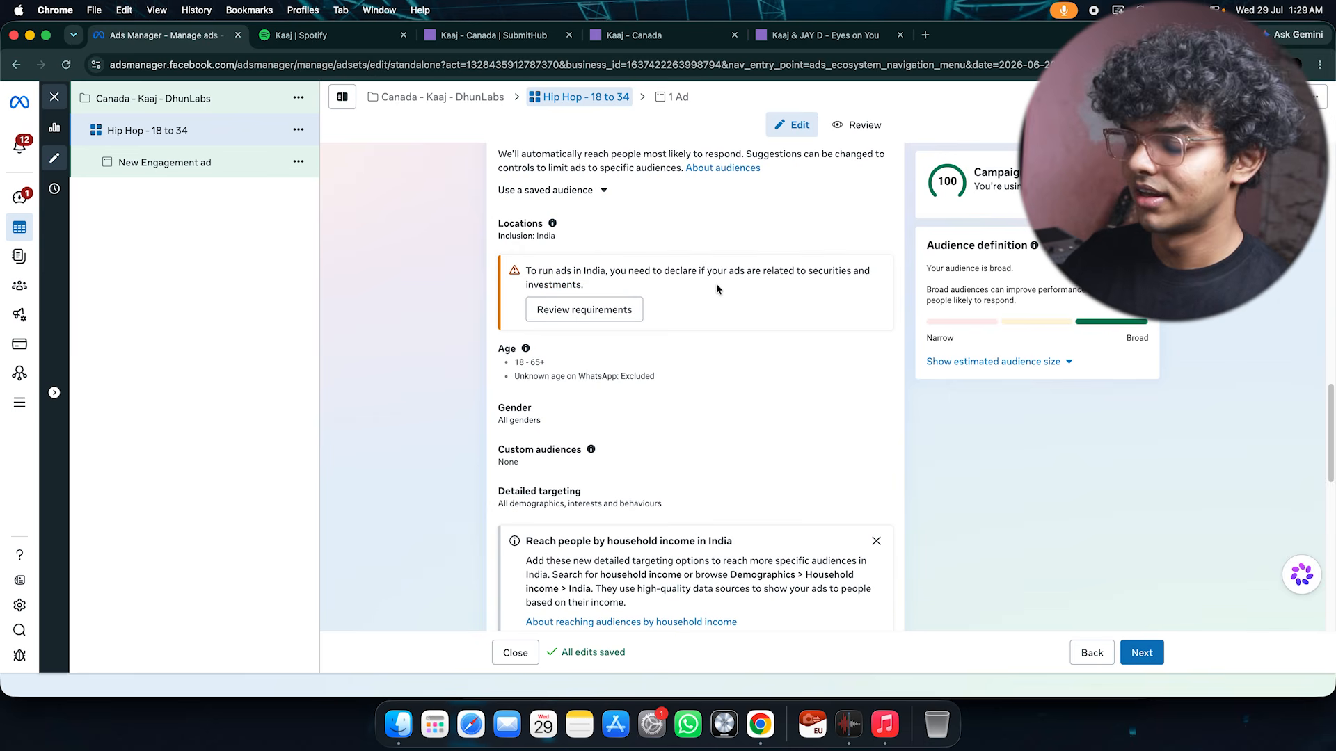
{"action": "scroll", "coordinate": [716, 282], "scroll_direction": "down", "scroll_amount": 1}
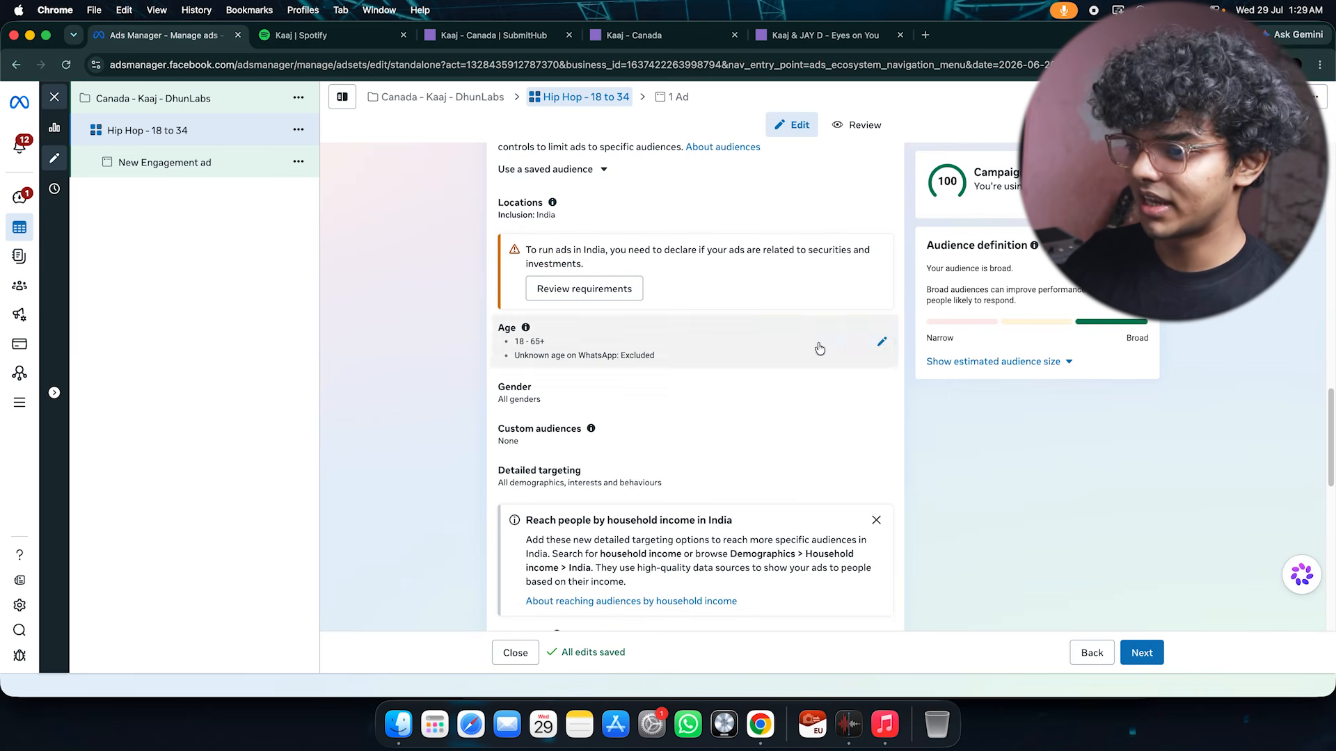
{"action": "left_click", "coordinate": [858, 340]}
{"action": "scroll", "coordinate": [613, 367], "scroll_direction": "down", "scroll_amount": 1}
{"action": "left_click", "coordinate": [596, 358]}
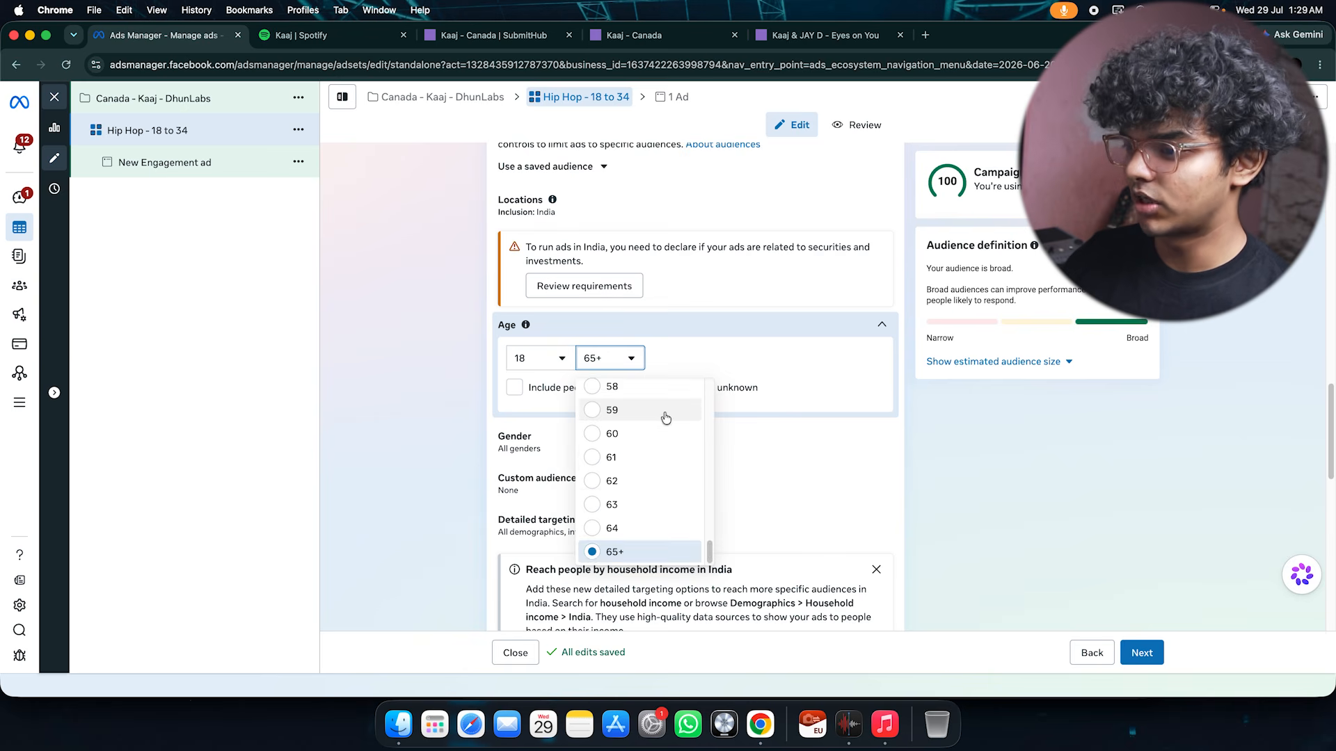
{"action": "scroll", "coordinate": [665, 431], "scroll_direction": "up", "scroll_amount": 9}
{"action": "left_click", "coordinate": [635, 457]}
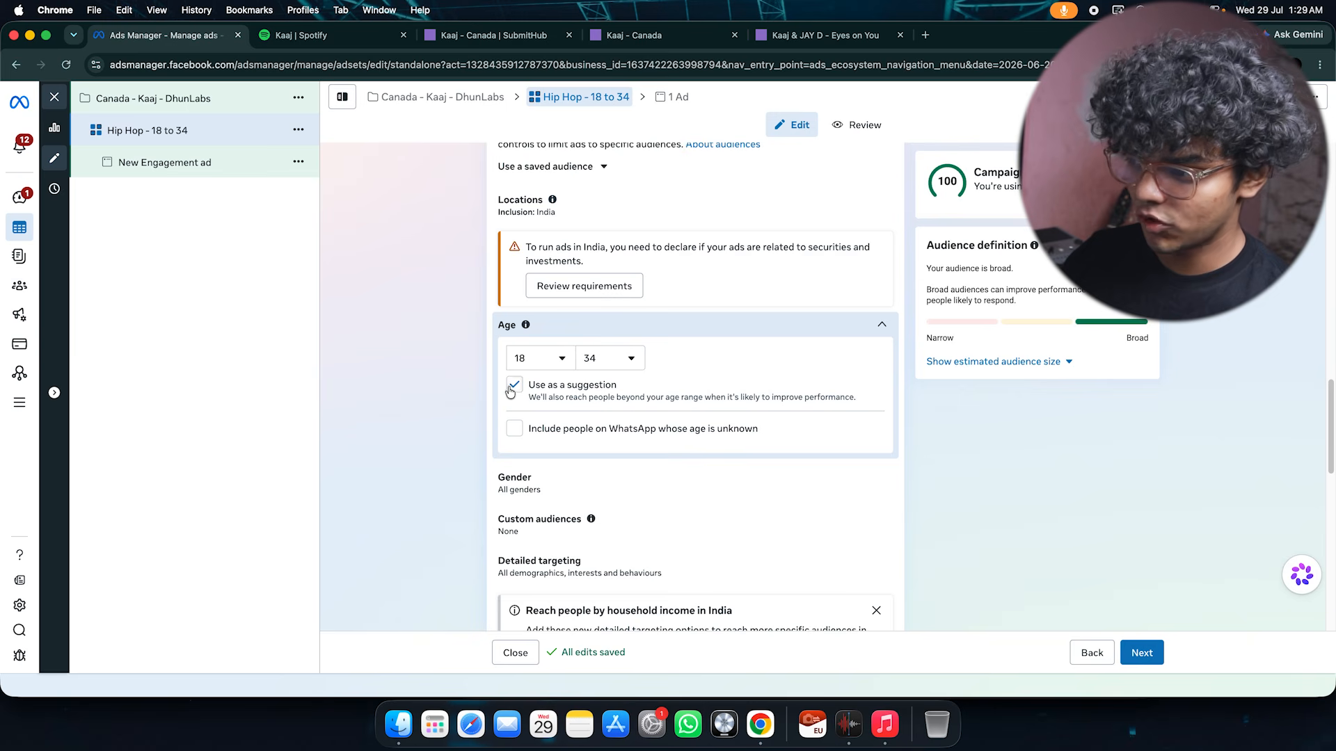
Stop using the 18 to 34 age range as a mere suggestion and close the age settings.
{"action": "left_click", "coordinate": [512, 387]}
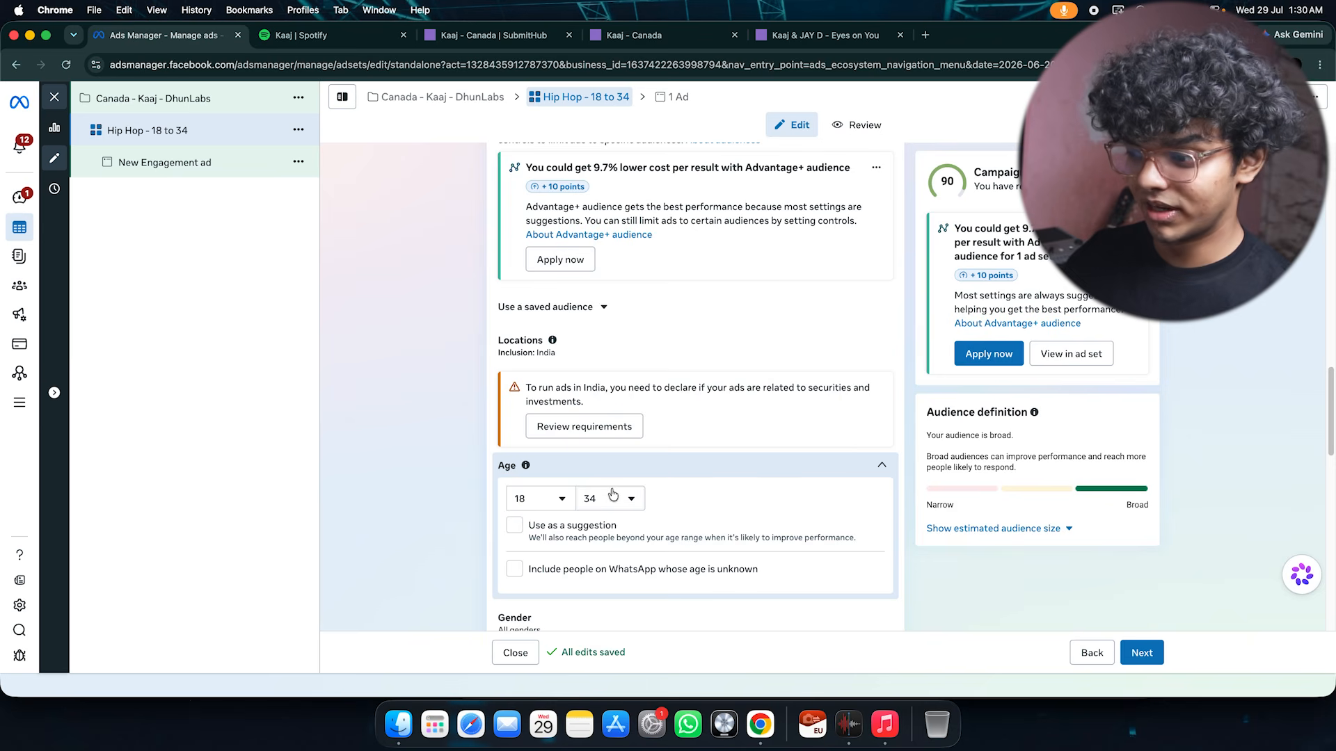
{"action": "left_click", "coordinate": [610, 498]}
{"action": "left_click", "coordinate": [392, 422]}
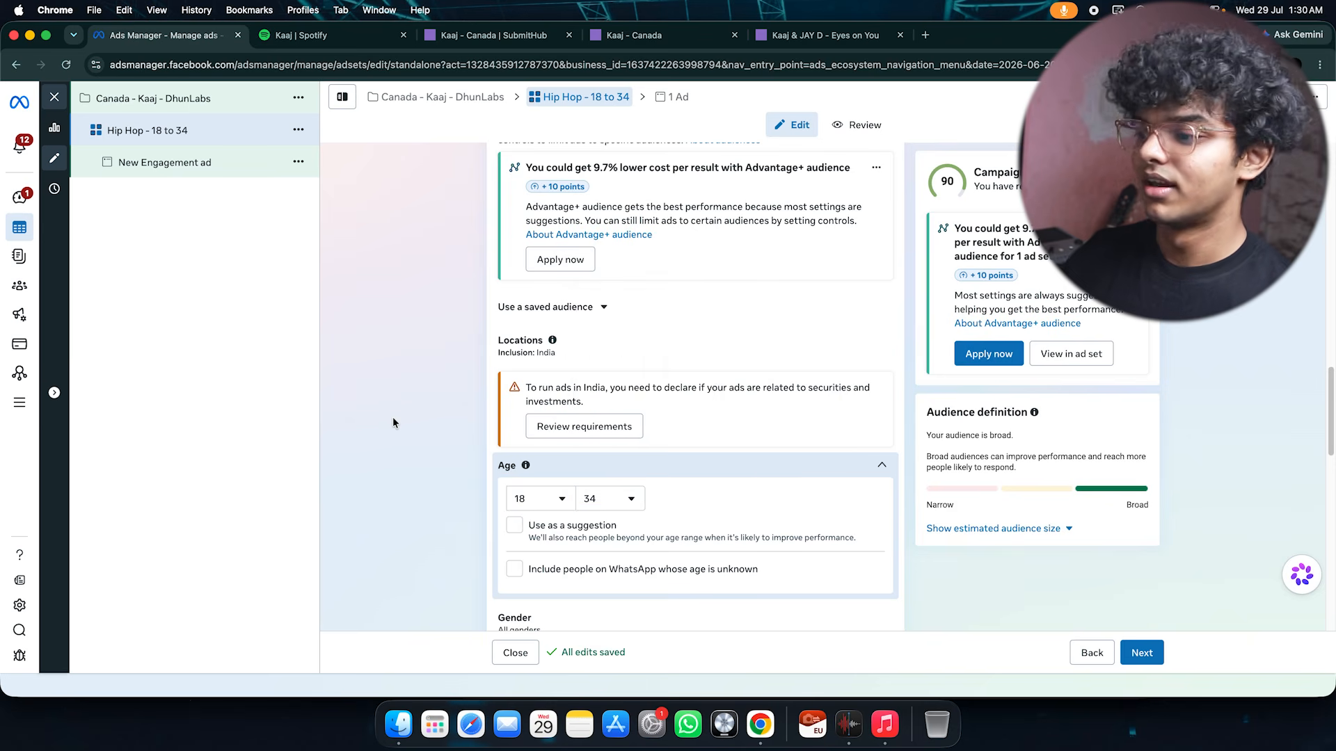
{"action": "scroll", "coordinate": [393, 422], "scroll_direction": "down", "scroll_amount": 3}
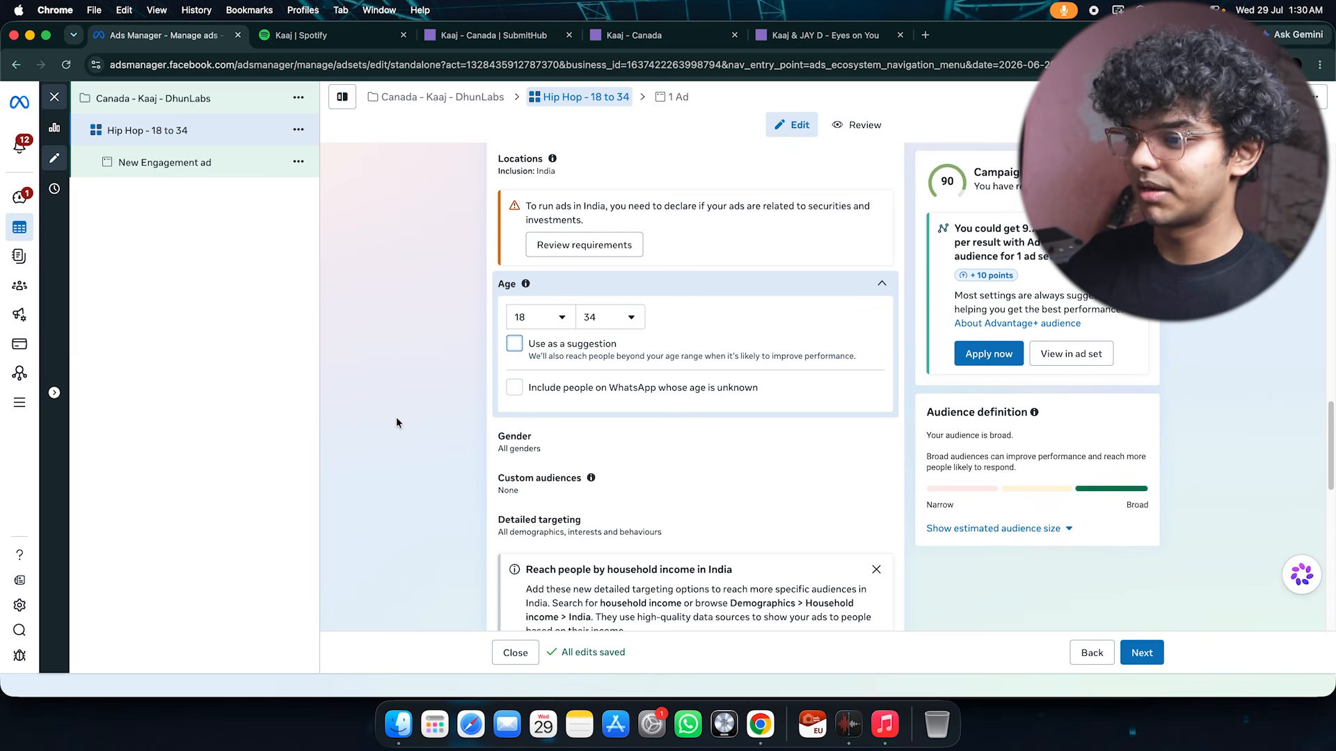
{"action": "scroll", "coordinate": [402, 422], "scroll_direction": "down", "scroll_amount": 1}
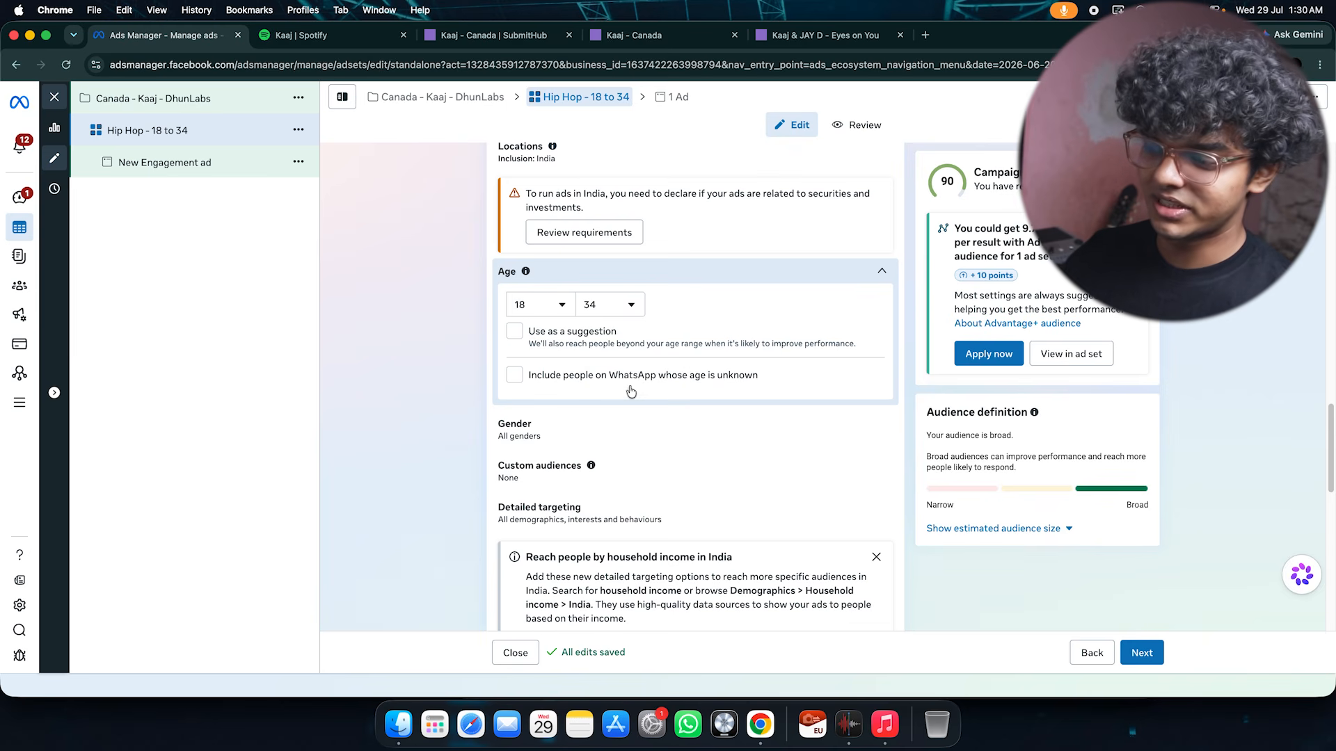
{"action": "left_click", "coordinate": [832, 279]}
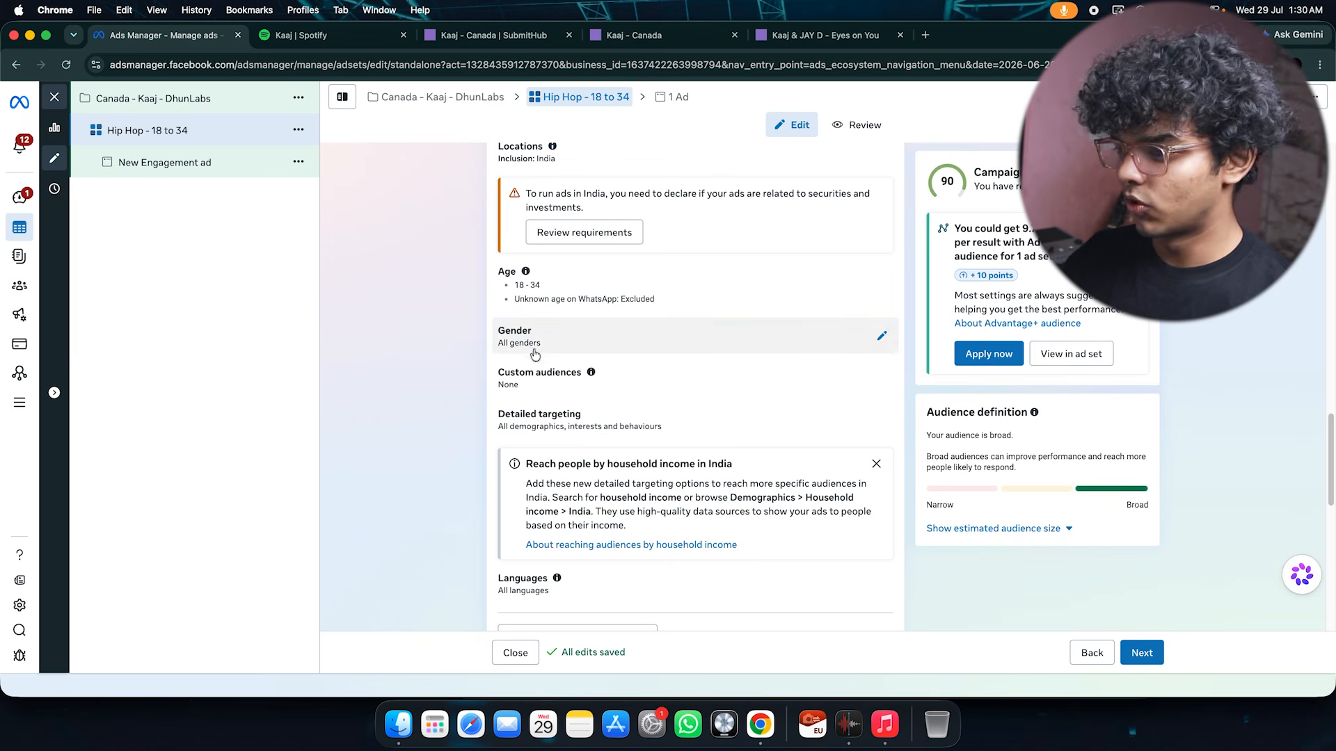
Limit the ad set's audience gender to Men and turn off its use as a suggestion.
{"action": "left_click", "coordinate": [846, 347]}
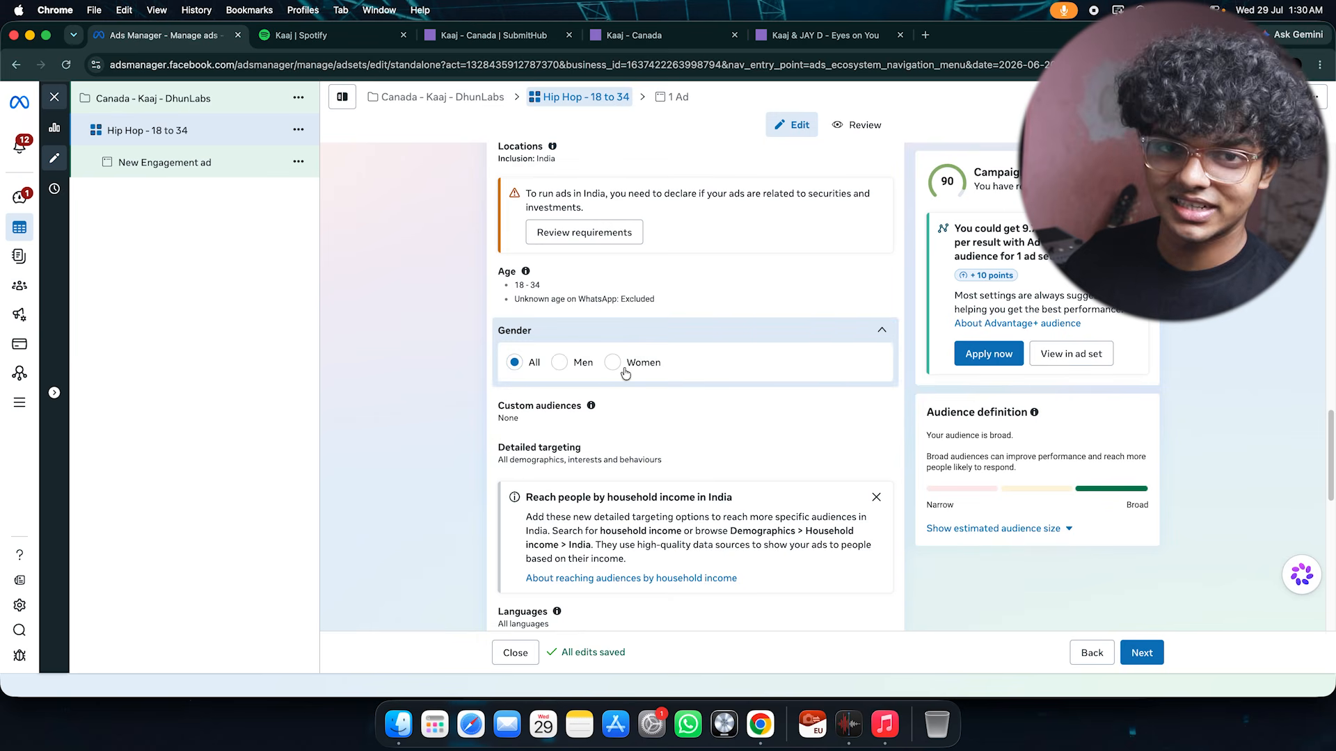
{"action": "left_click", "coordinate": [560, 362]}
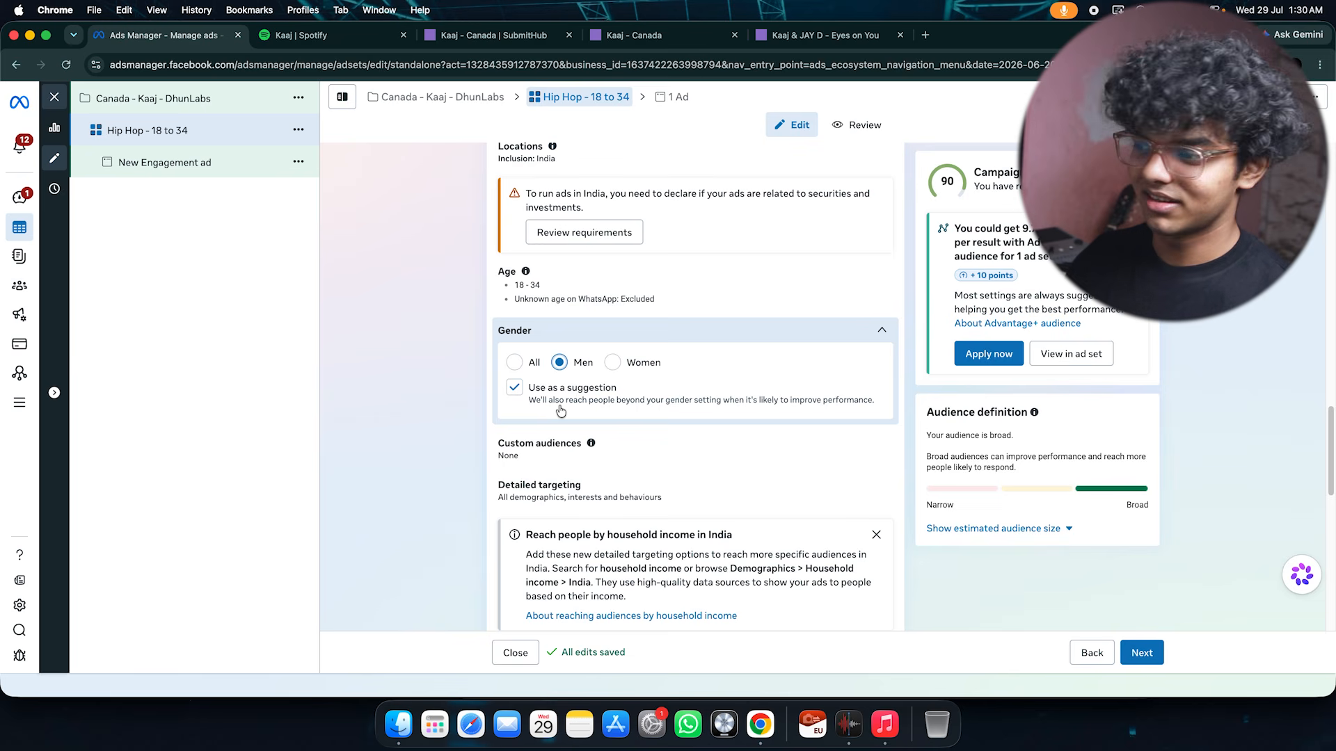
{"action": "left_click", "coordinate": [515, 387]}
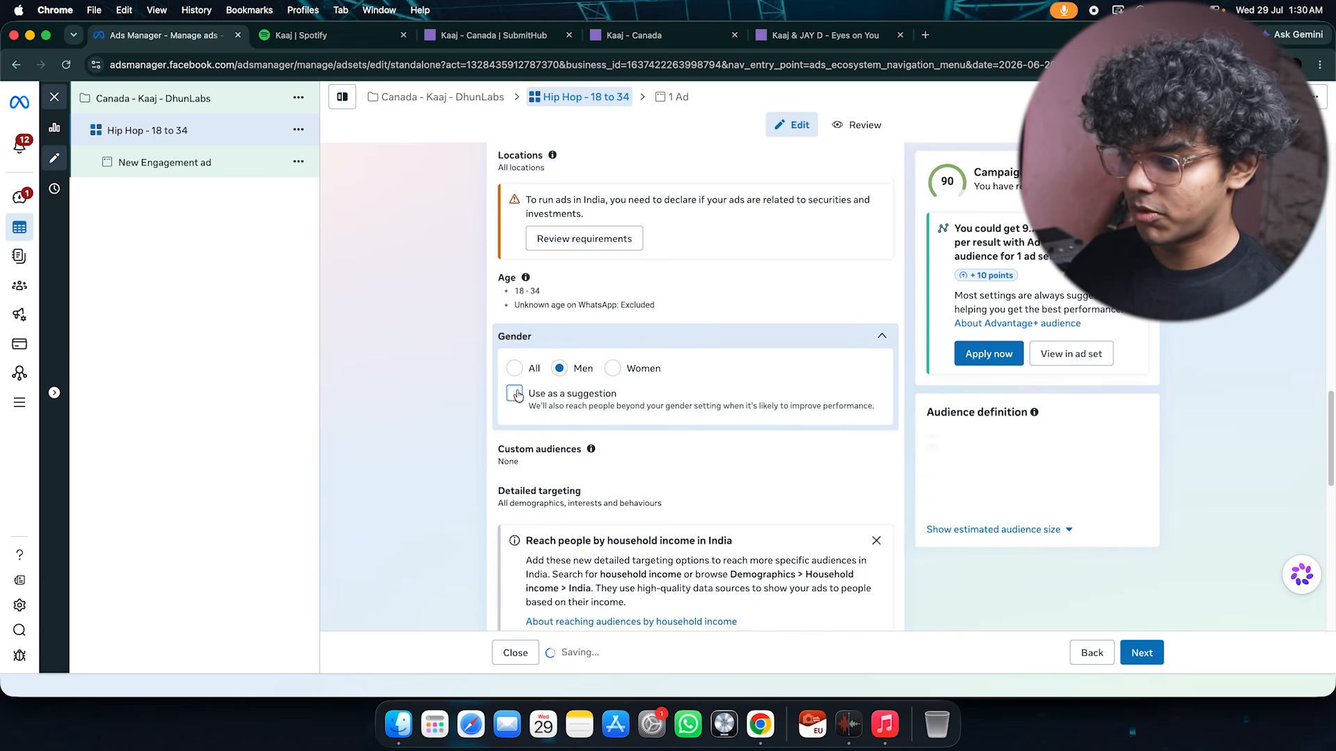
{"action": "scroll", "coordinate": [662, 375], "scroll_direction": "up", "scroll_amount": 2}
Search the detailed targeting for spotify and add the Spotify (streaming service) interest.
{"action": "left_click", "coordinate": [630, 490]}
{"action": "scroll", "coordinate": [757, 462], "scroll_direction": "down", "scroll_amount": 2}
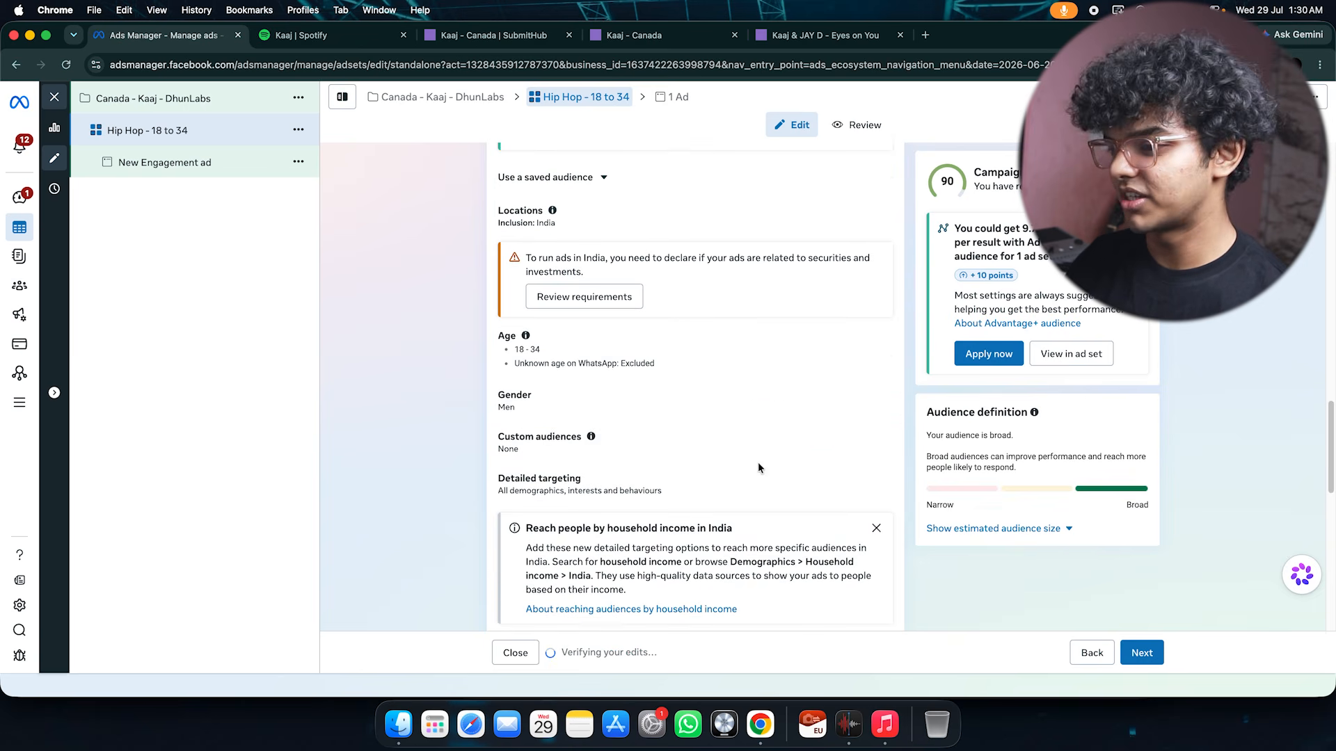
{"action": "scroll", "coordinate": [692, 450], "scroll_direction": "down", "scroll_amount": 1}
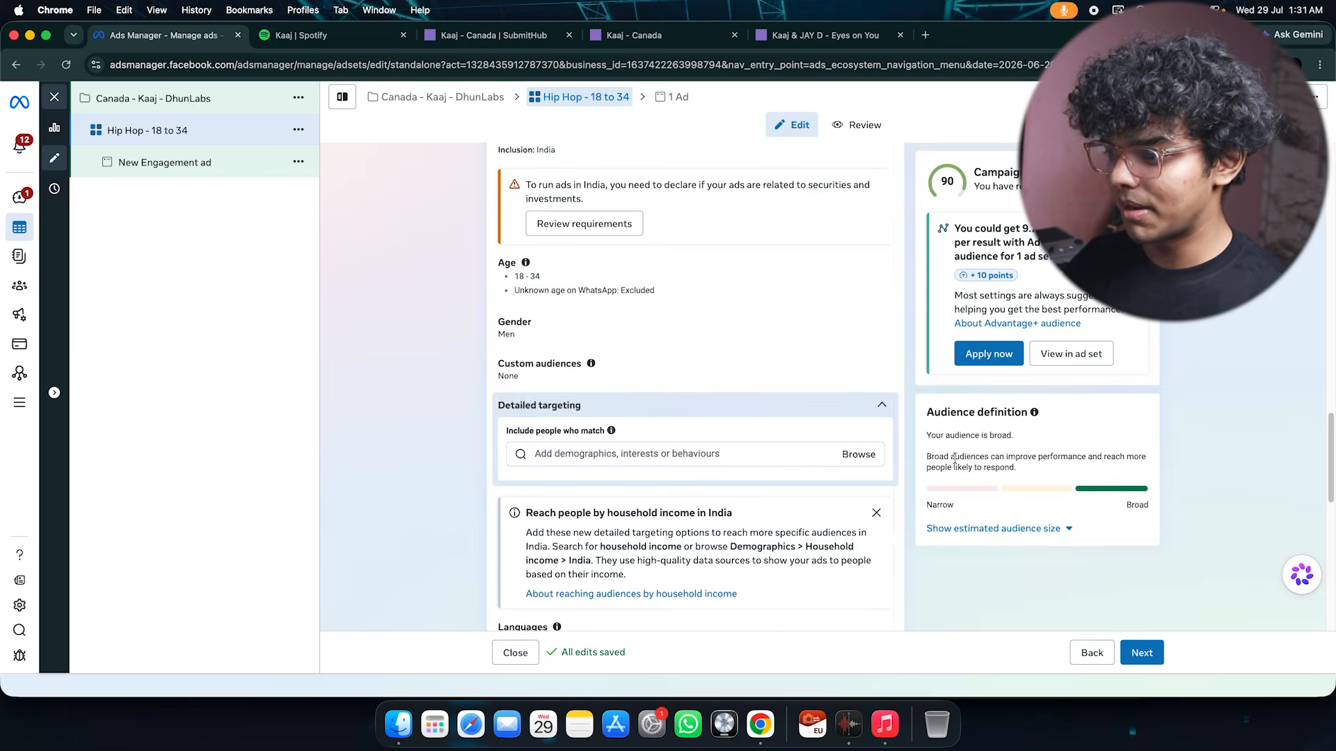
{"action": "scroll", "coordinate": [653, 377], "scroll_direction": "down", "scroll_amount": 2}
{"action": "left_click", "coordinate": [655, 362]}
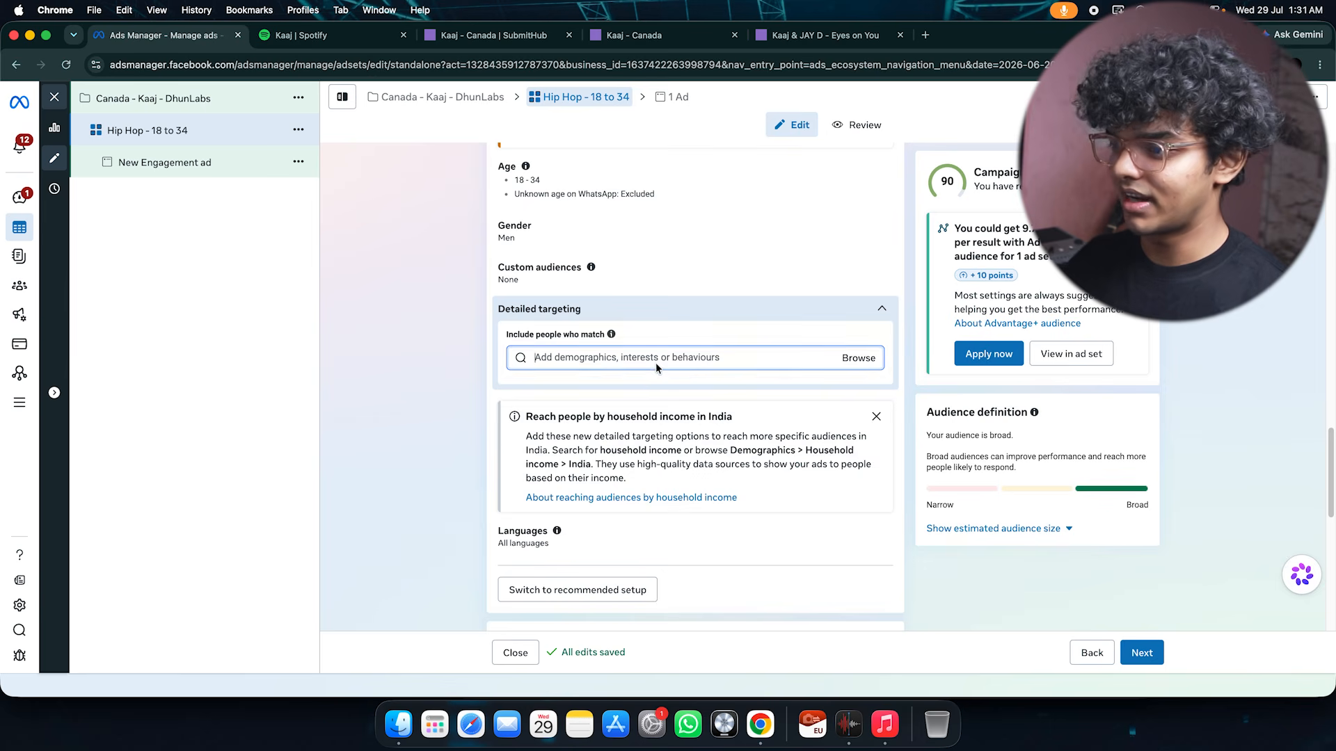
{"action": "type", "text": "s"}
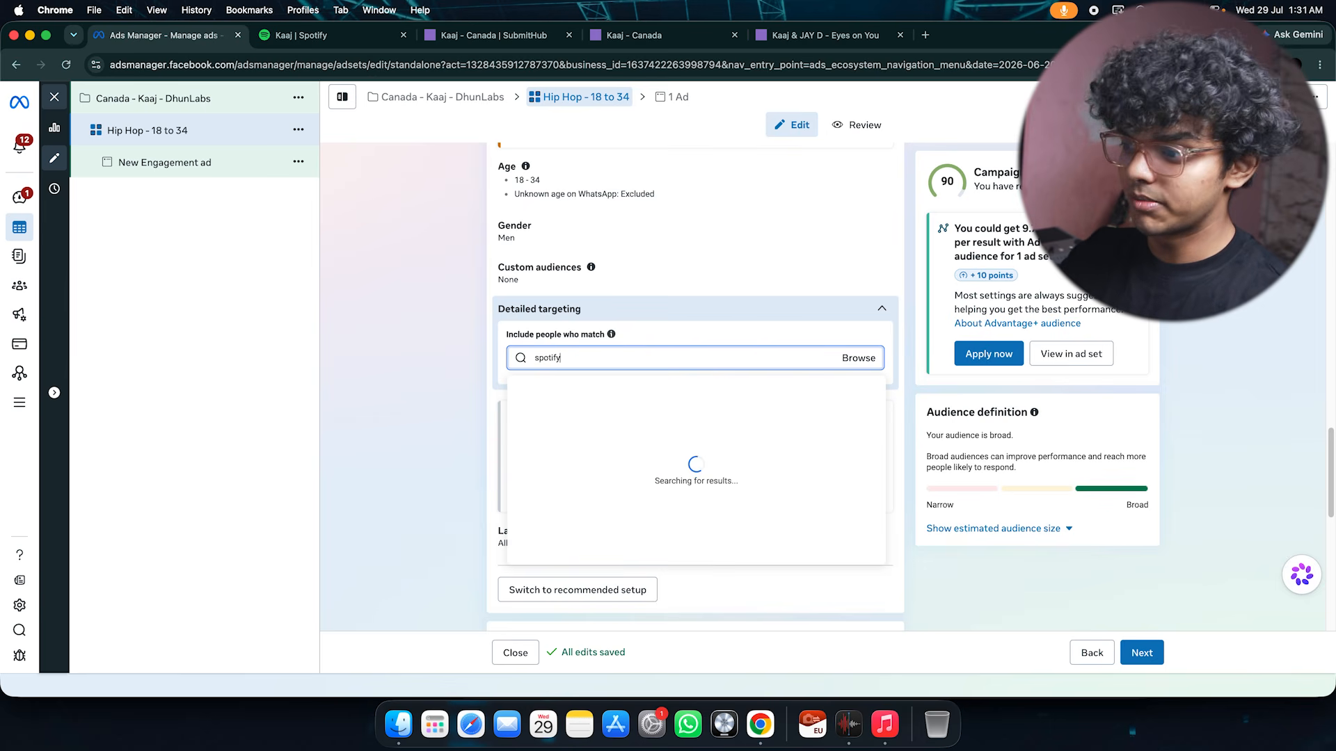
{"action": "type", "text": "potify"}
{"action": "left_click", "coordinate": [596, 415]}
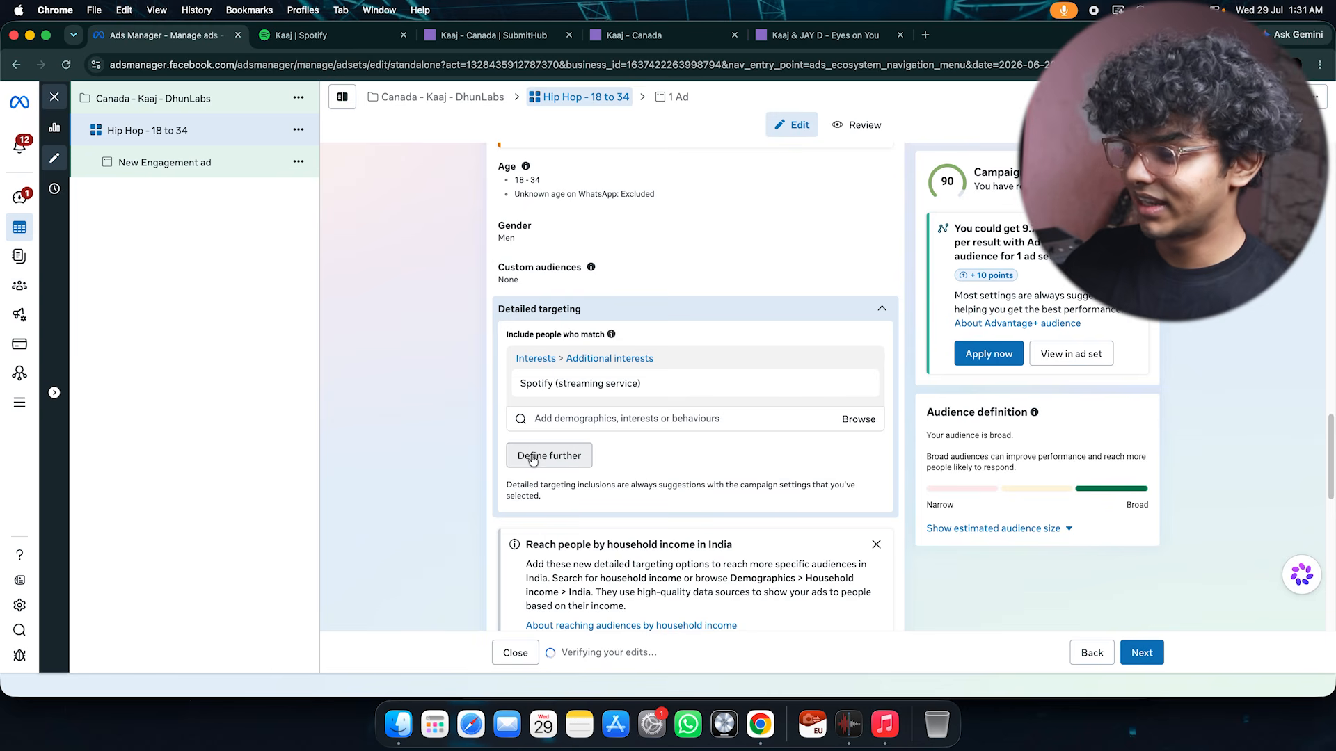
Narrow the detailed targeting with a must-also-match condition, search it for hip hop and add the Hip hop employer entry.
{"action": "left_click", "coordinate": [532, 457]}
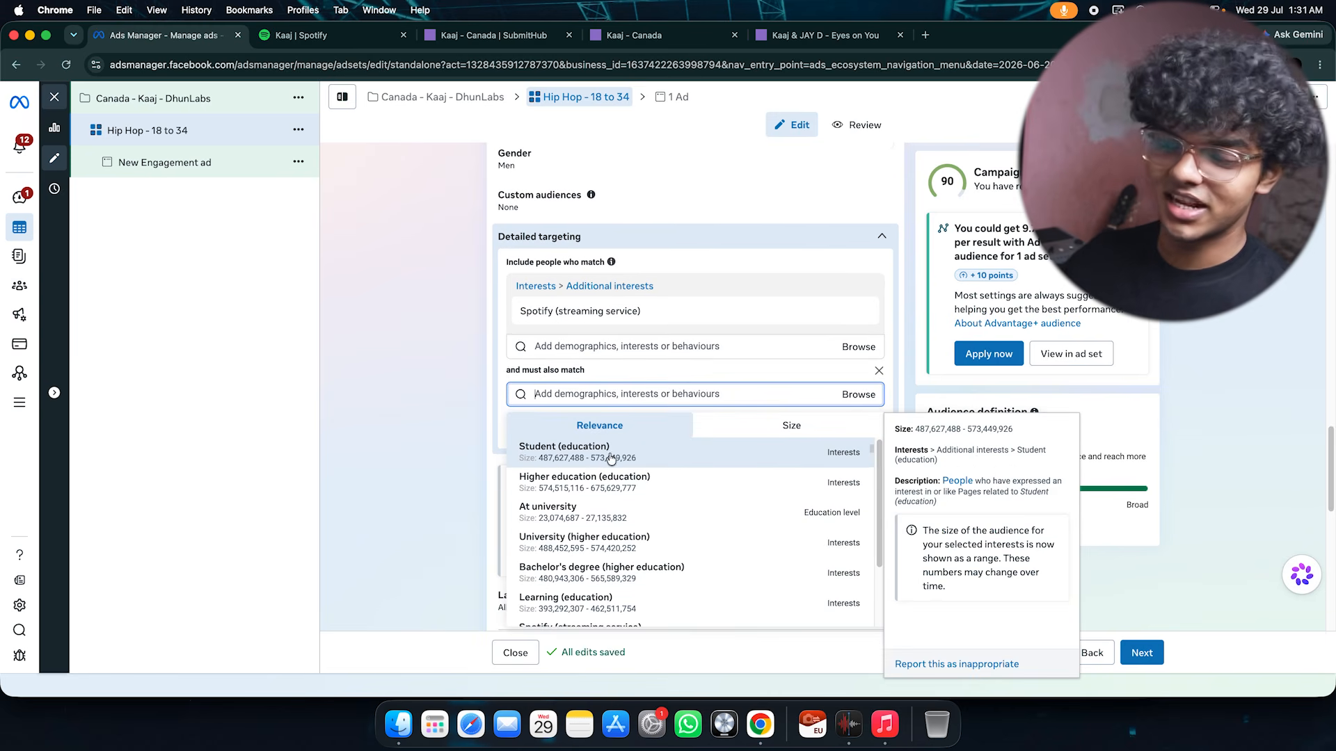
{"action": "scroll", "coordinate": [632, 404], "scroll_direction": "up", "scroll_amount": 15}
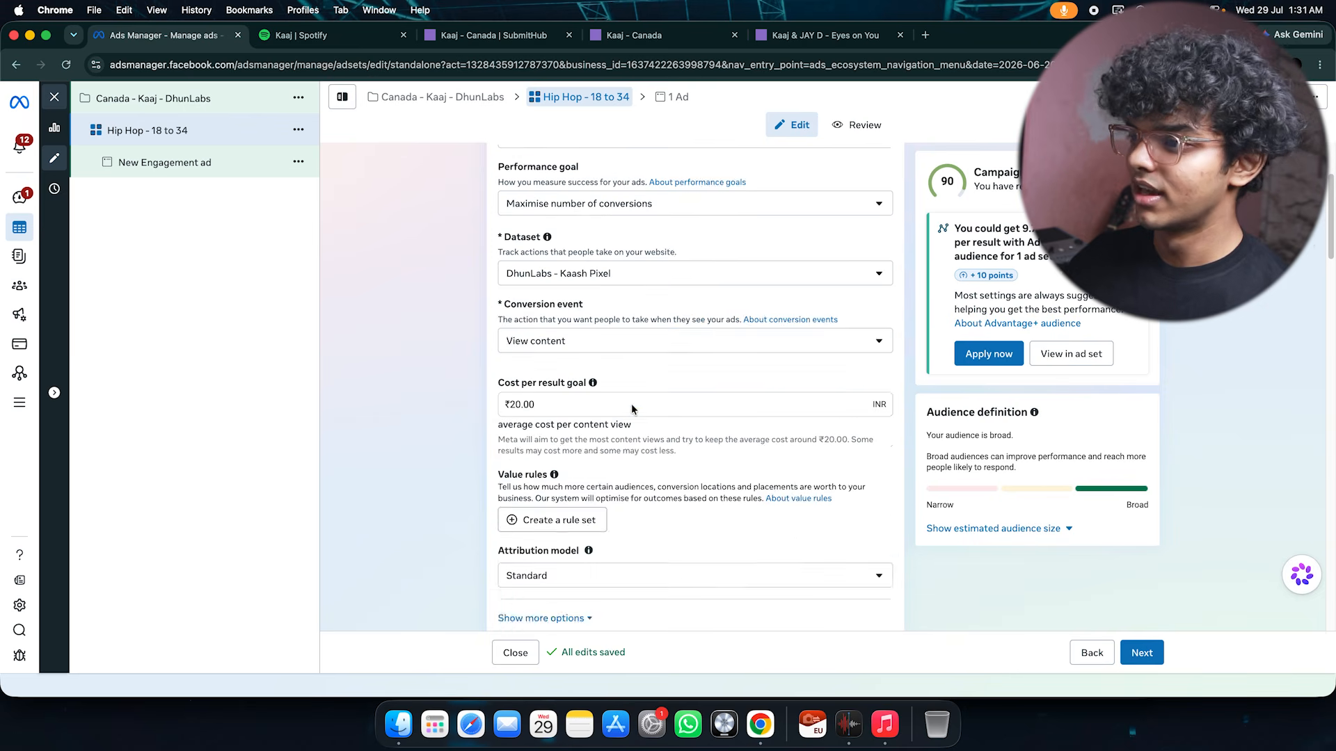
{"action": "scroll", "coordinate": [578, 374], "scroll_direction": "down", "scroll_amount": 3}
{"action": "scroll", "coordinate": [577, 374], "scroll_direction": "down", "scroll_amount": 12}
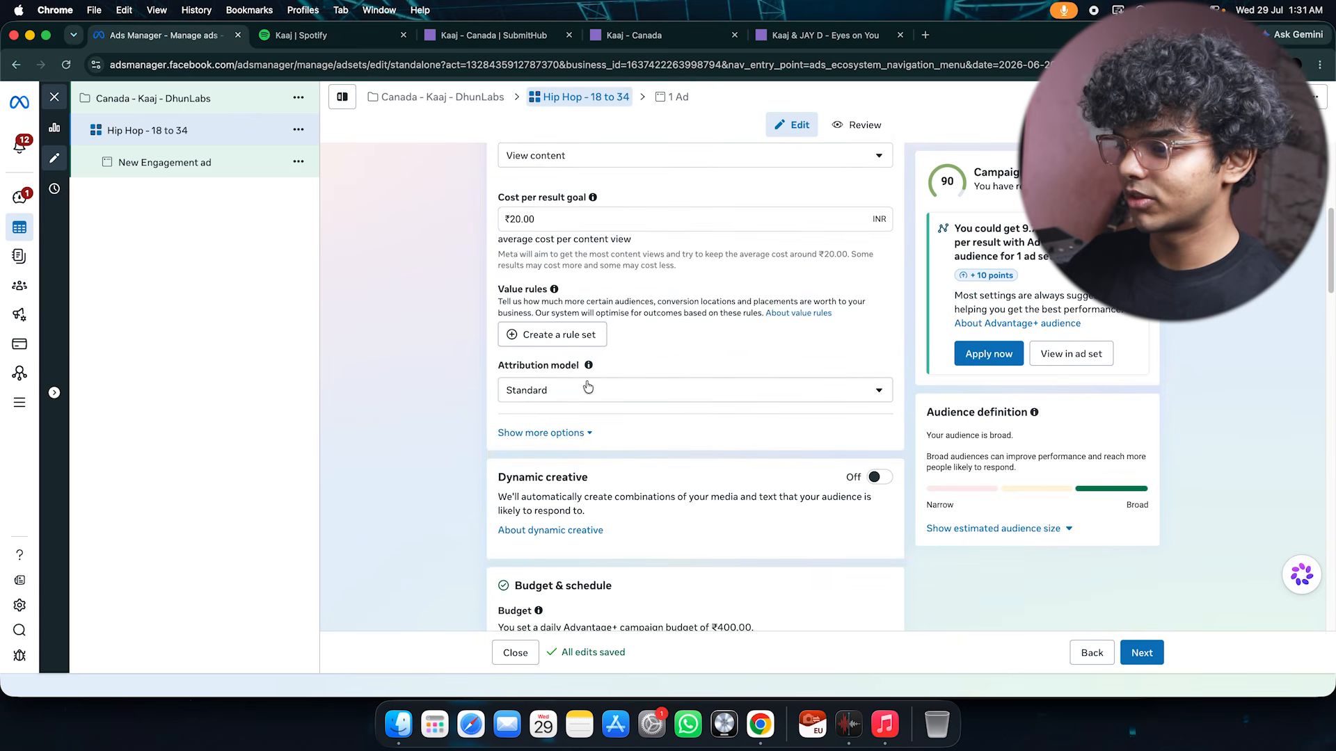
{"action": "scroll", "coordinate": [623, 406], "scroll_direction": "down", "scroll_amount": 4}
{"action": "left_click", "coordinate": [668, 375]}
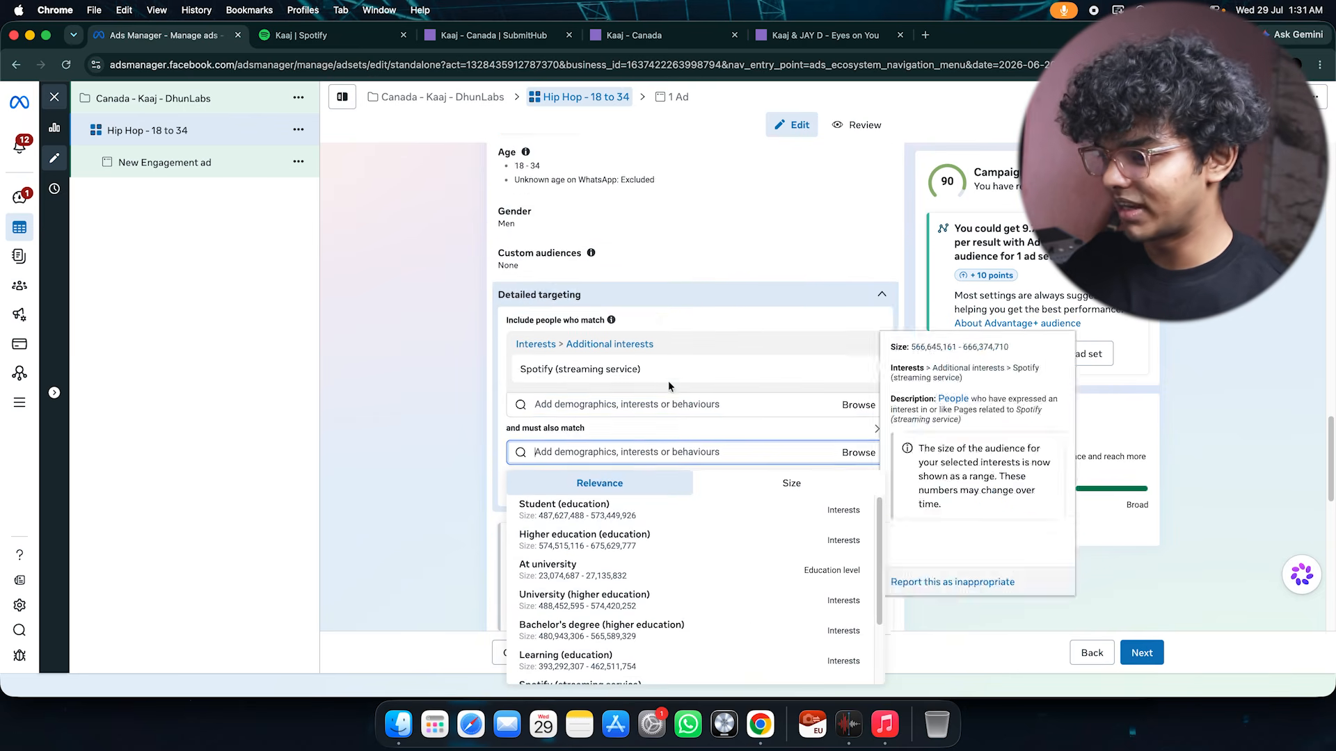
{"action": "type", "text": "hip hop"}
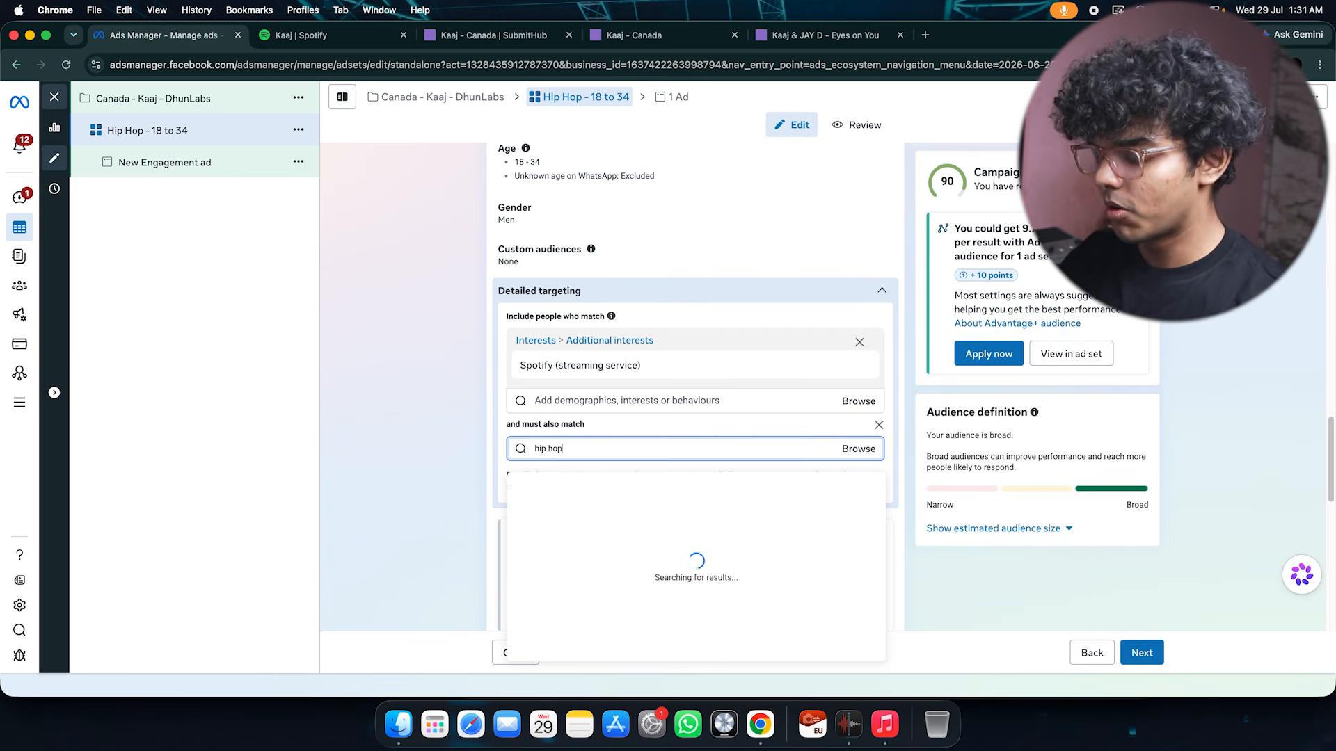
{"action": "left_click", "coordinate": [619, 513]}
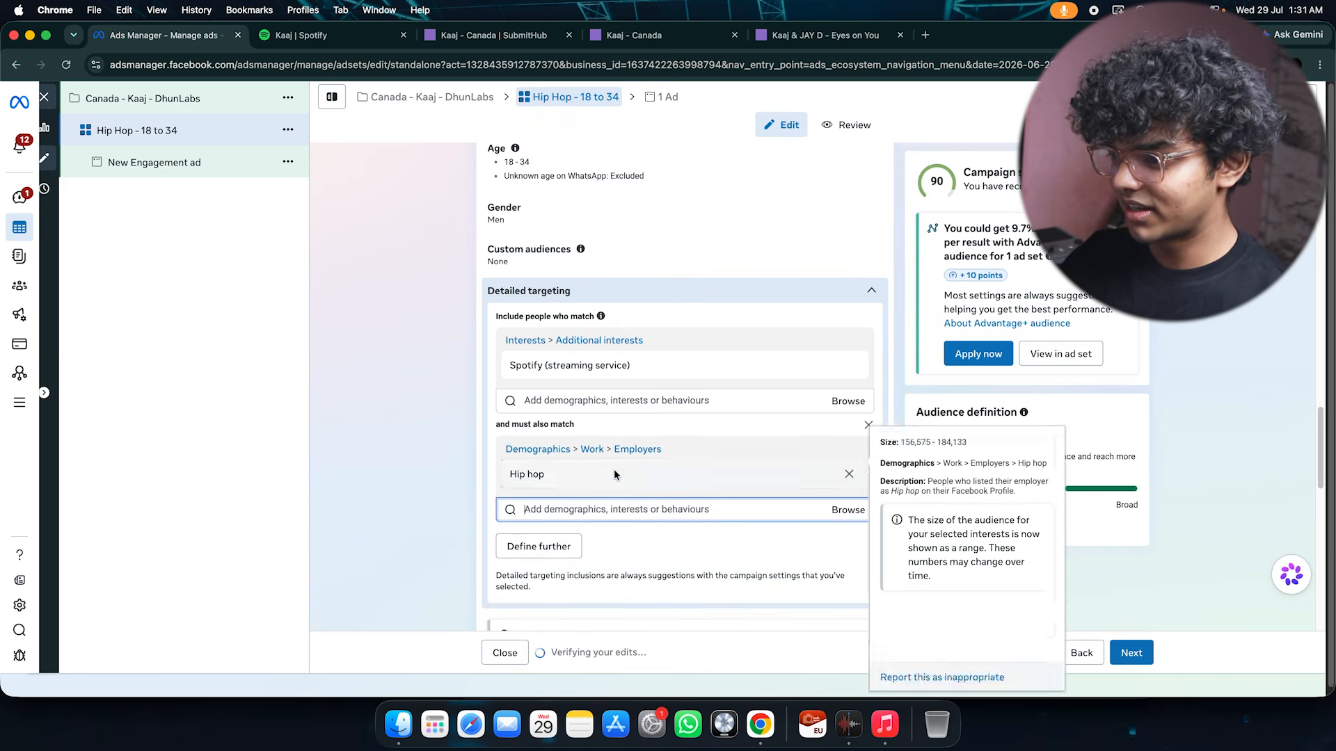
Add the Hip hop music (music) and Rapping (music) interests to the must-also-match condition.
{"action": "left_click", "coordinate": [543, 512]}
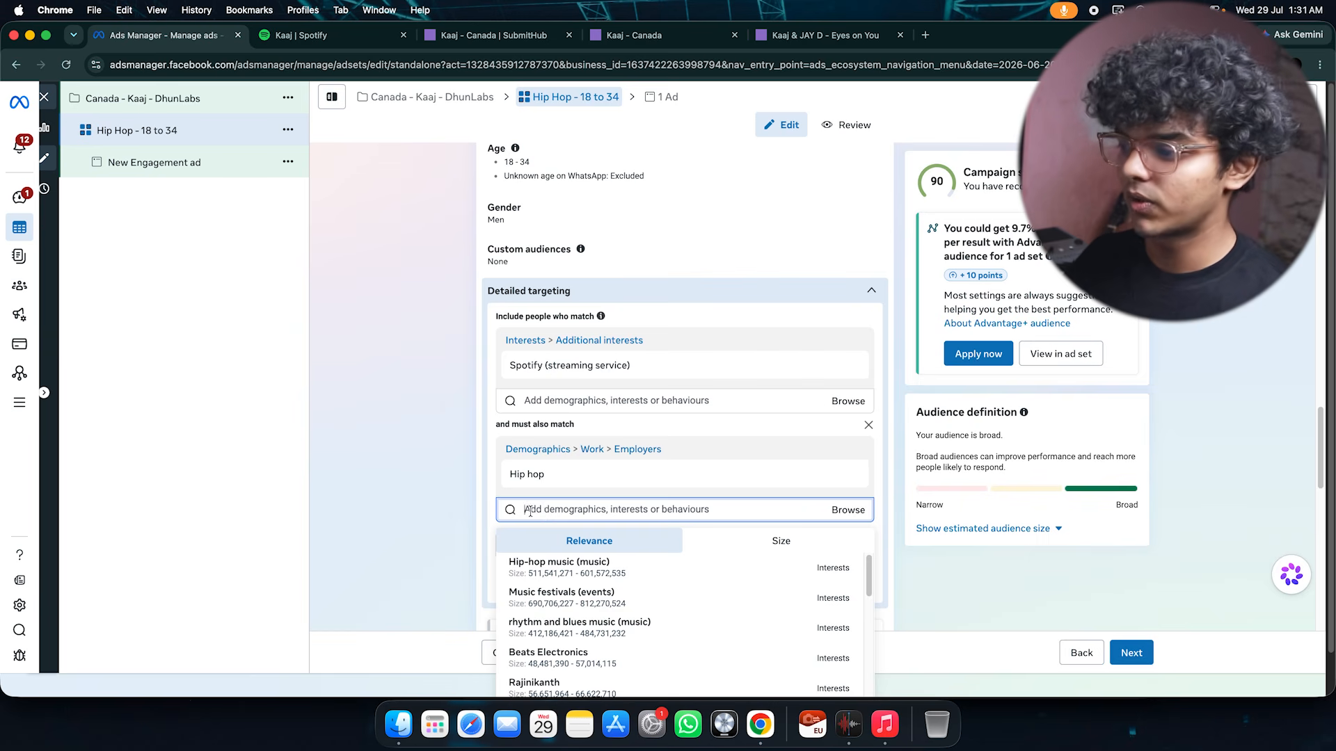
{"action": "scroll", "coordinate": [395, 468], "scroll_direction": "down", "scroll_amount": 1}
{"action": "left_click", "coordinate": [636, 503]}
{"action": "scroll", "coordinate": [651, 516], "scroll_direction": "down", "scroll_amount": 2}
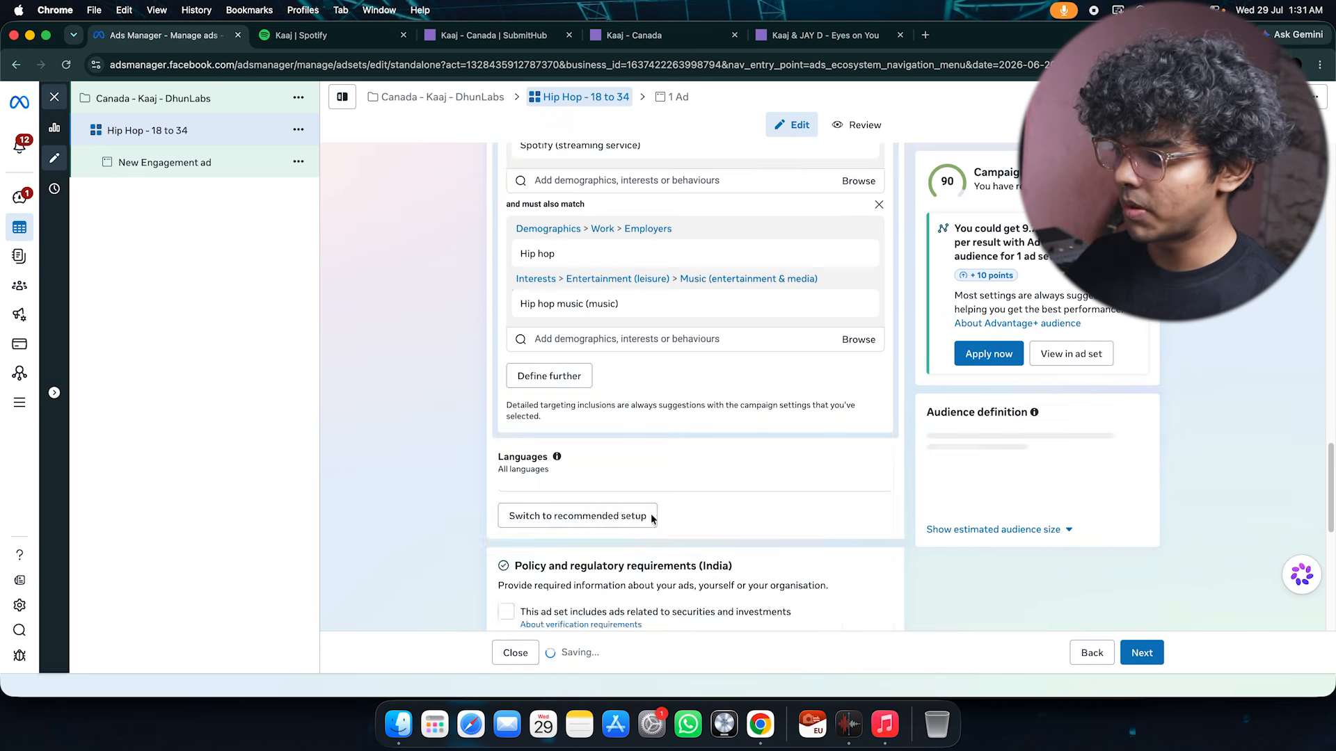
{"action": "scroll", "coordinate": [584, 479], "scroll_direction": "up", "scroll_amount": 2}
{"action": "left_click", "coordinate": [578, 491]}
{"action": "left_click", "coordinate": [641, 539]}
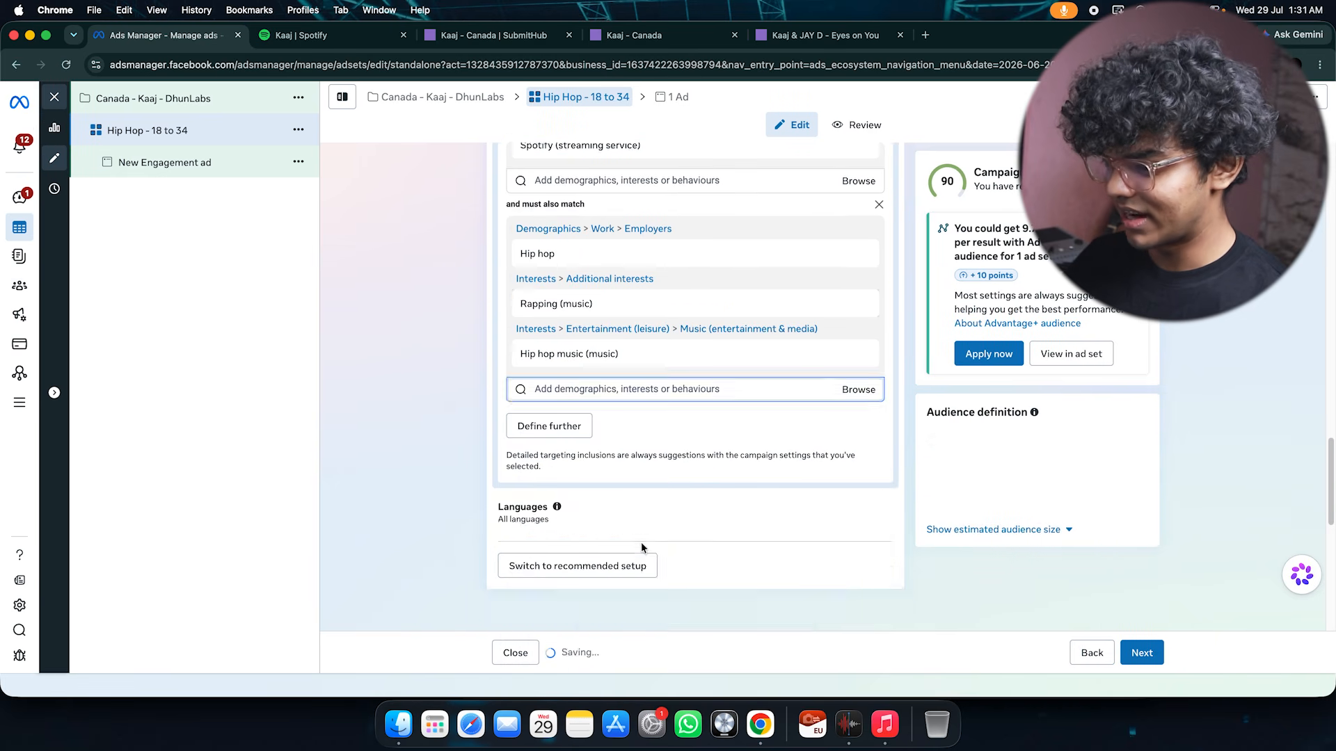
Look through the suggested interests for the must-also-match condition and add Trap (music).
{"action": "left_click", "coordinate": [594, 451]}
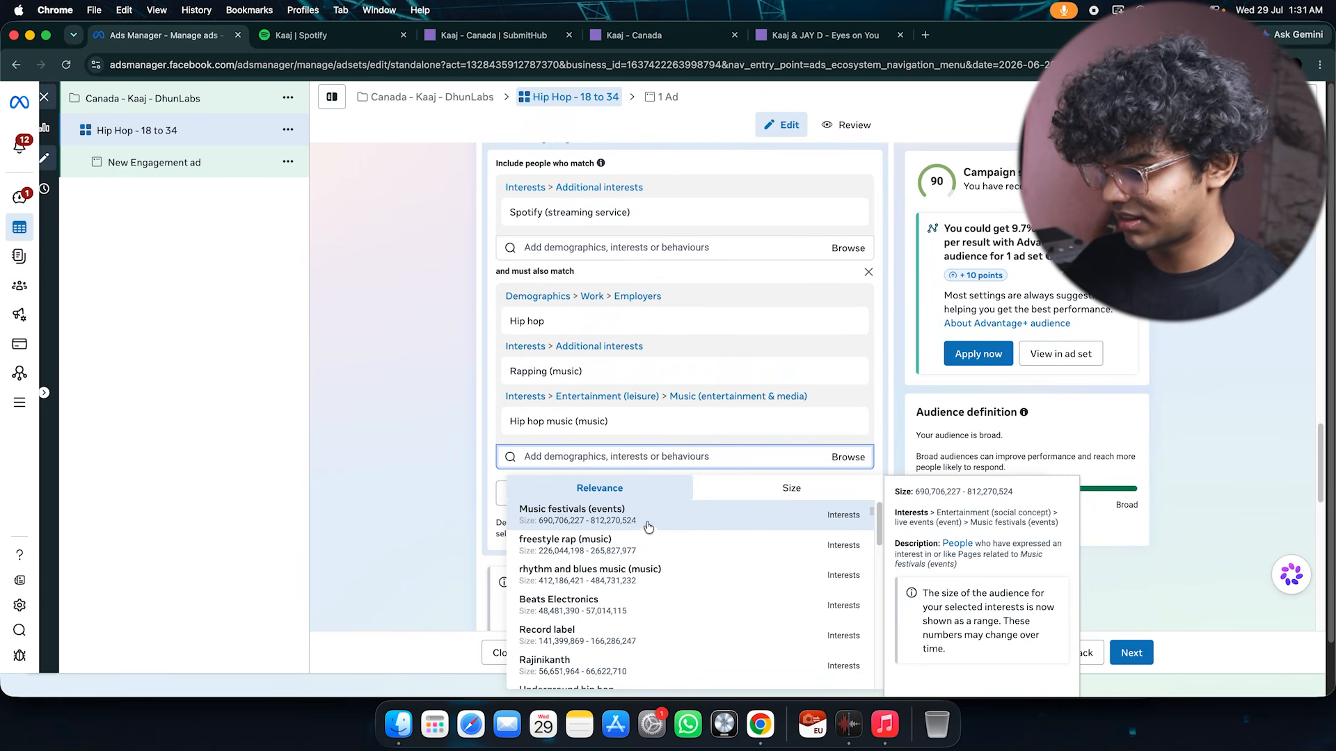
{"action": "scroll", "coordinate": [623, 536], "scroll_direction": "down", "scroll_amount": 2}
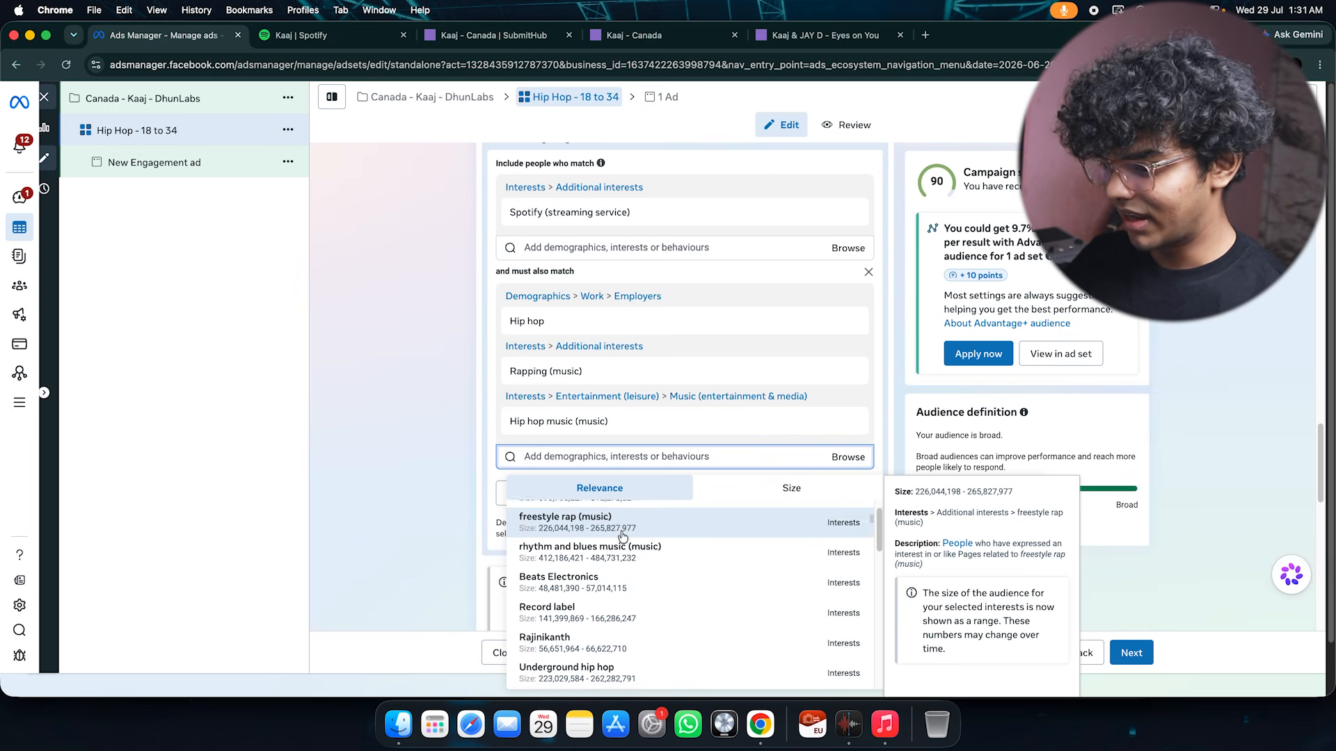
{"action": "scroll", "coordinate": [622, 536], "scroll_direction": "down", "scroll_amount": 4}
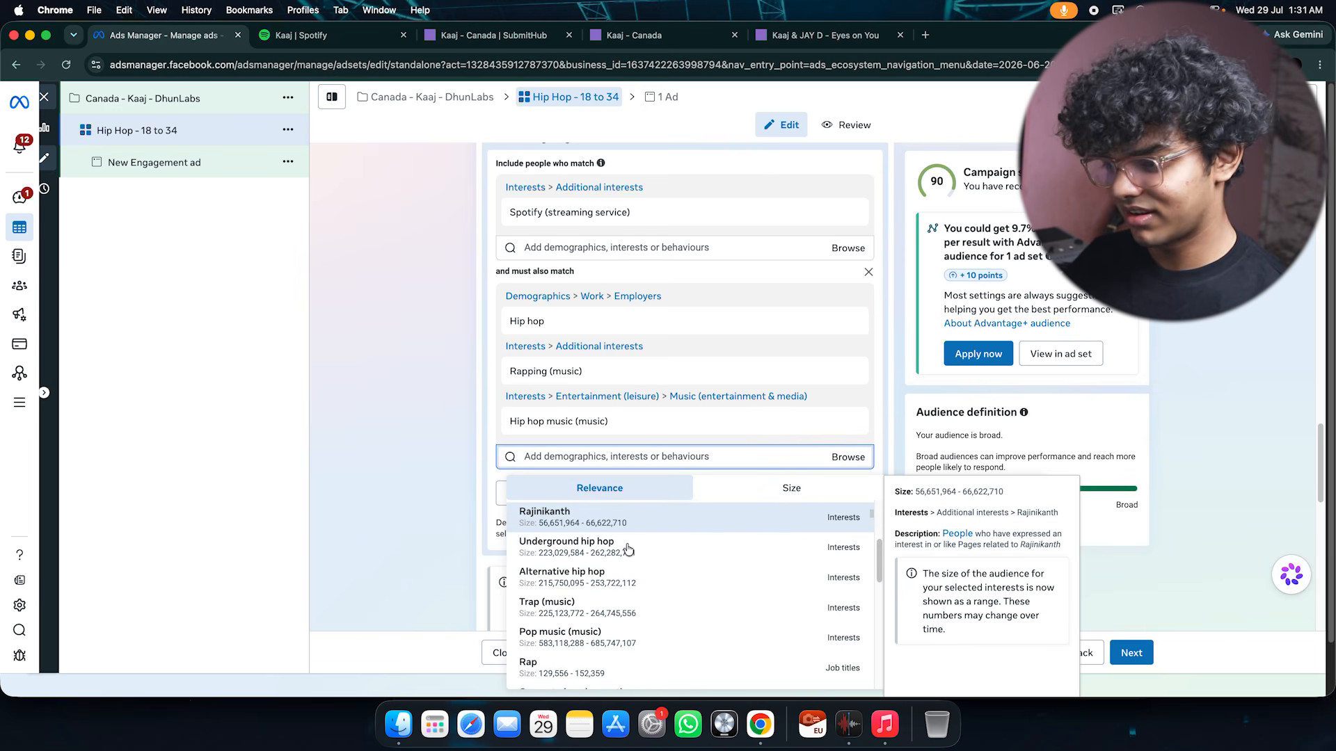
{"action": "left_click", "coordinate": [599, 598]}
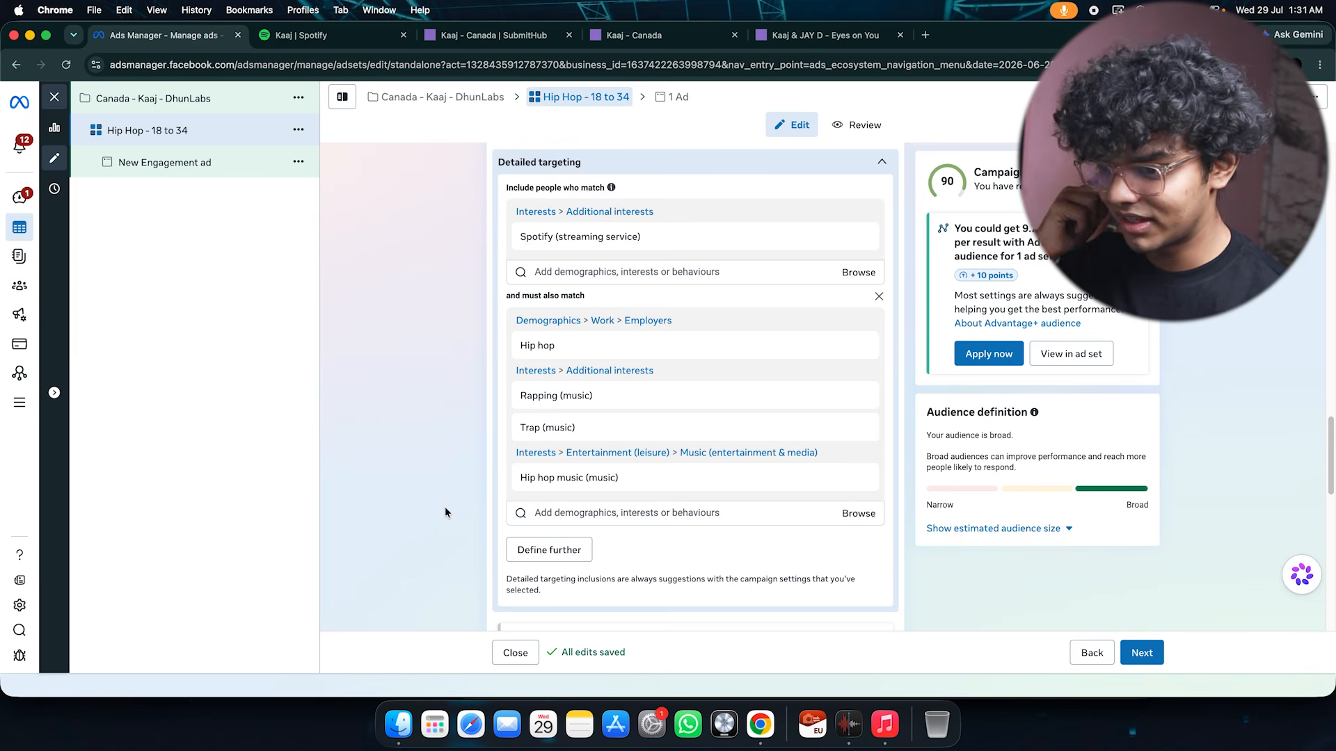
Dismiss the notice about reaching people by household income in India, and view and close the audience's language settings.
{"action": "scroll", "coordinate": [445, 512], "scroll_direction": "down", "scroll_amount": 3}
{"action": "scroll", "coordinate": [446, 513], "scroll_direction": "down", "scroll_amount": 3}
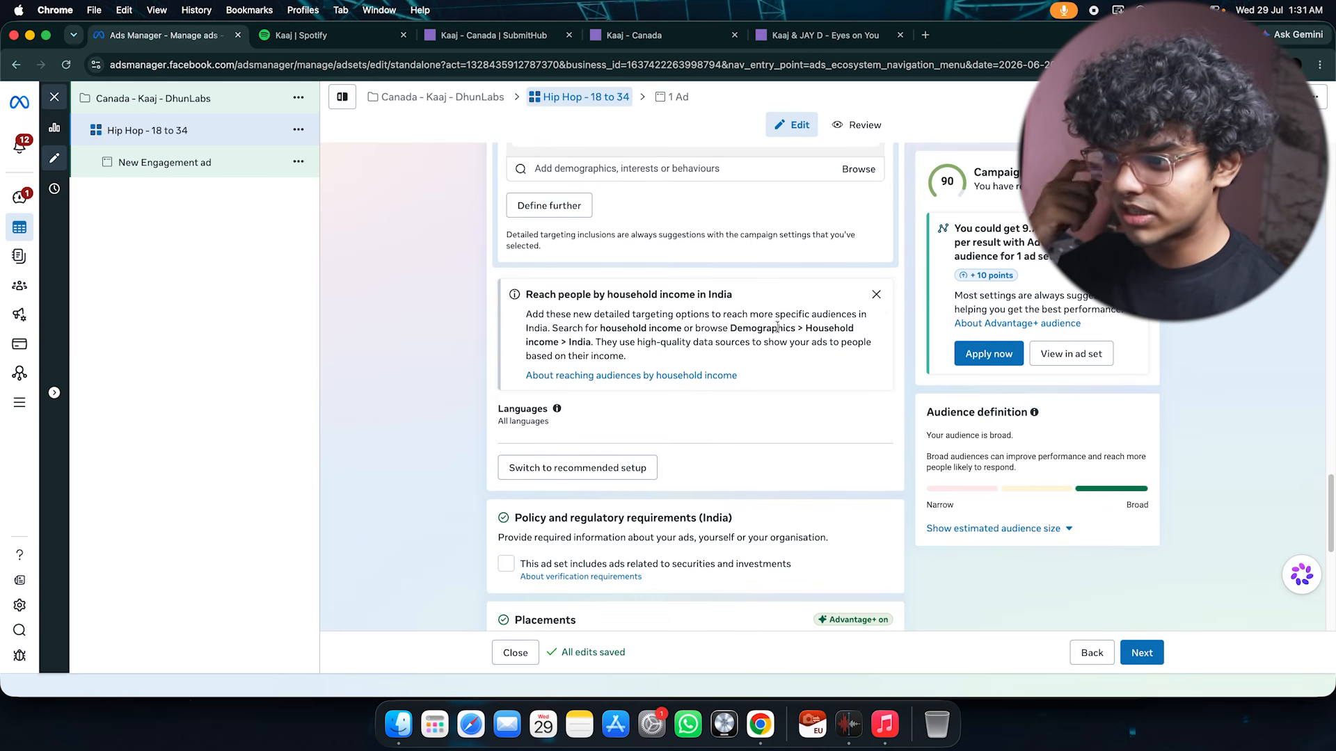
{"action": "left_click", "coordinate": [877, 296]}
{"action": "scroll", "coordinate": [690, 292], "scroll_direction": "down", "scroll_amount": 5}
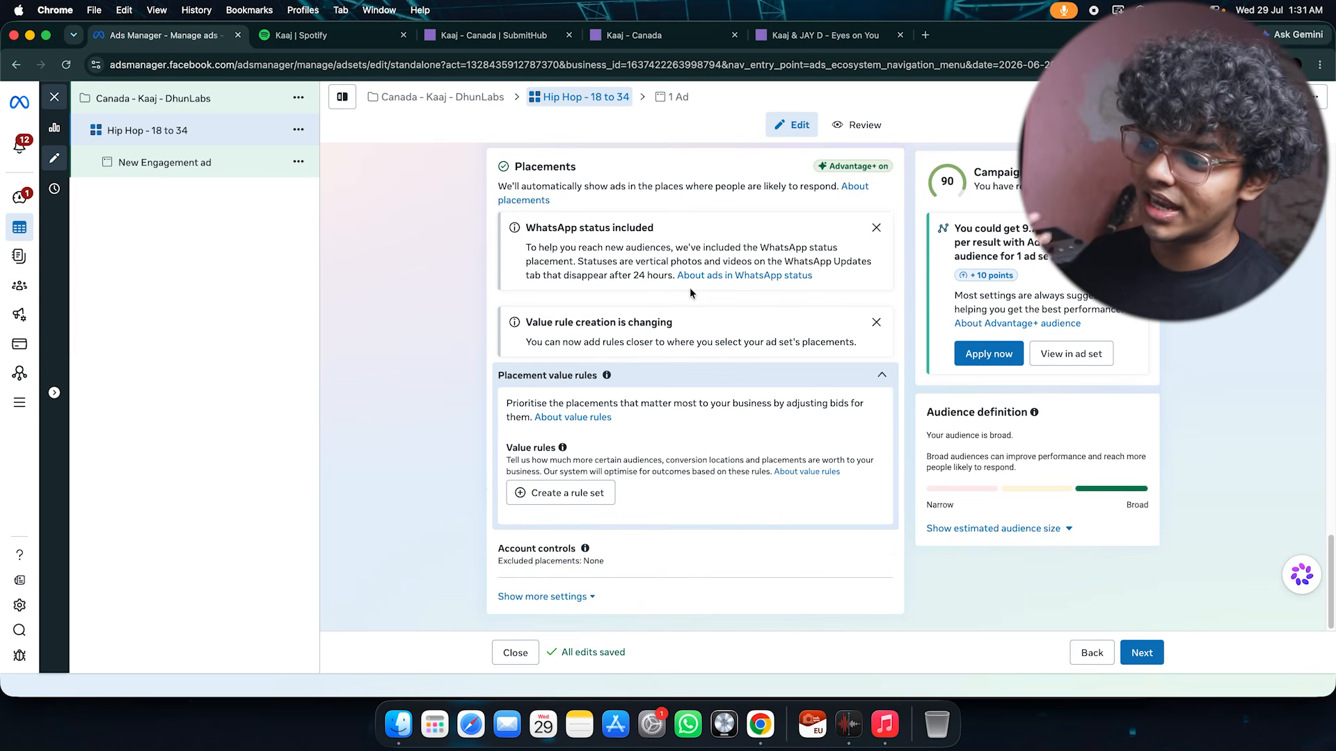
{"action": "scroll", "coordinate": [690, 286], "scroll_direction": "up", "scroll_amount": 10}
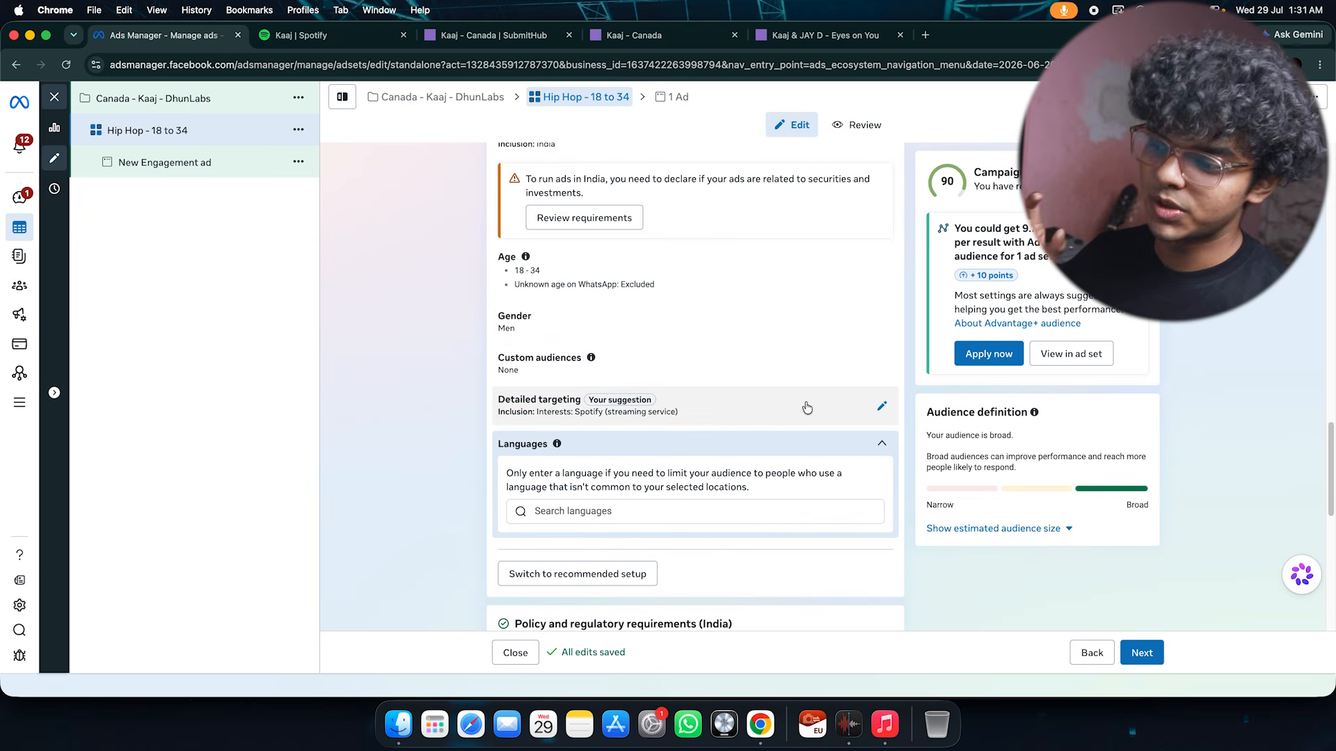
{"action": "left_click", "coordinate": [867, 445]}
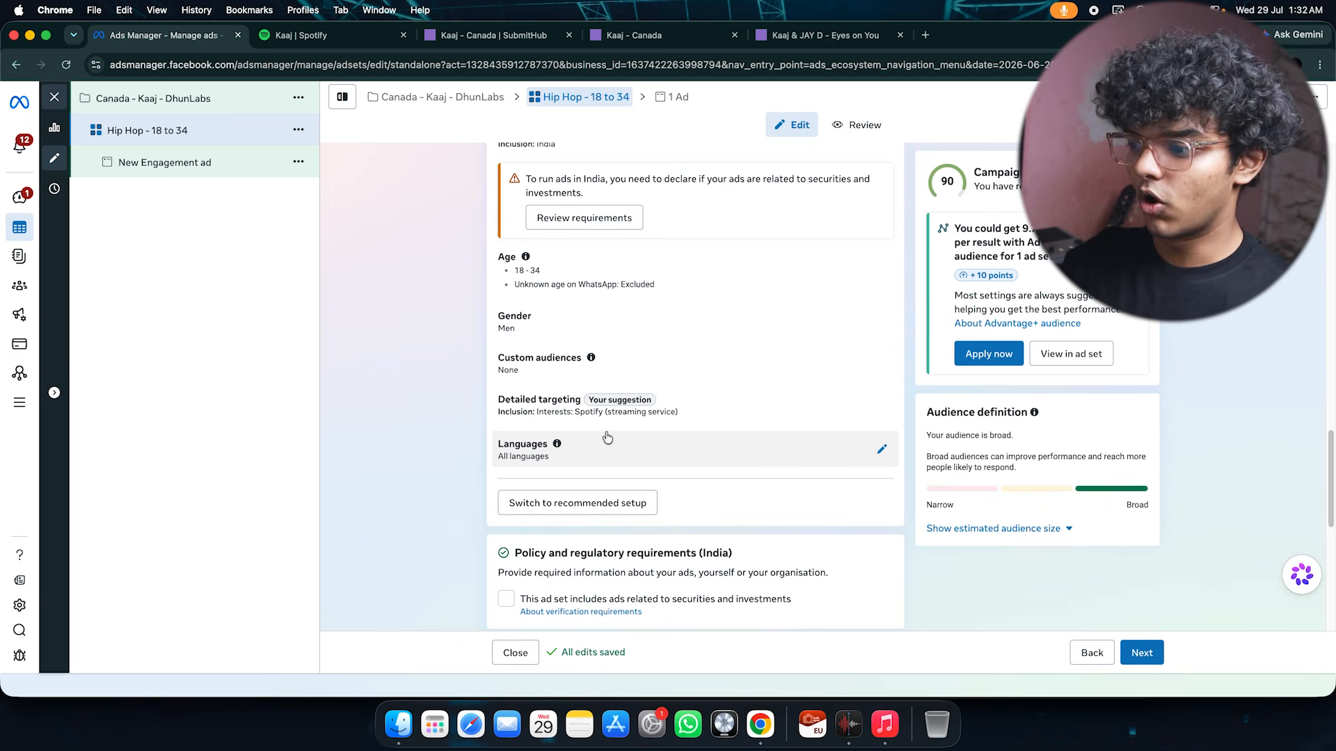
Dismiss the WhatsApp status and value rule creation notices under Placements and collapse the placement value rules.
{"action": "scroll", "coordinate": [607, 437], "scroll_direction": "down", "scroll_amount": 5}
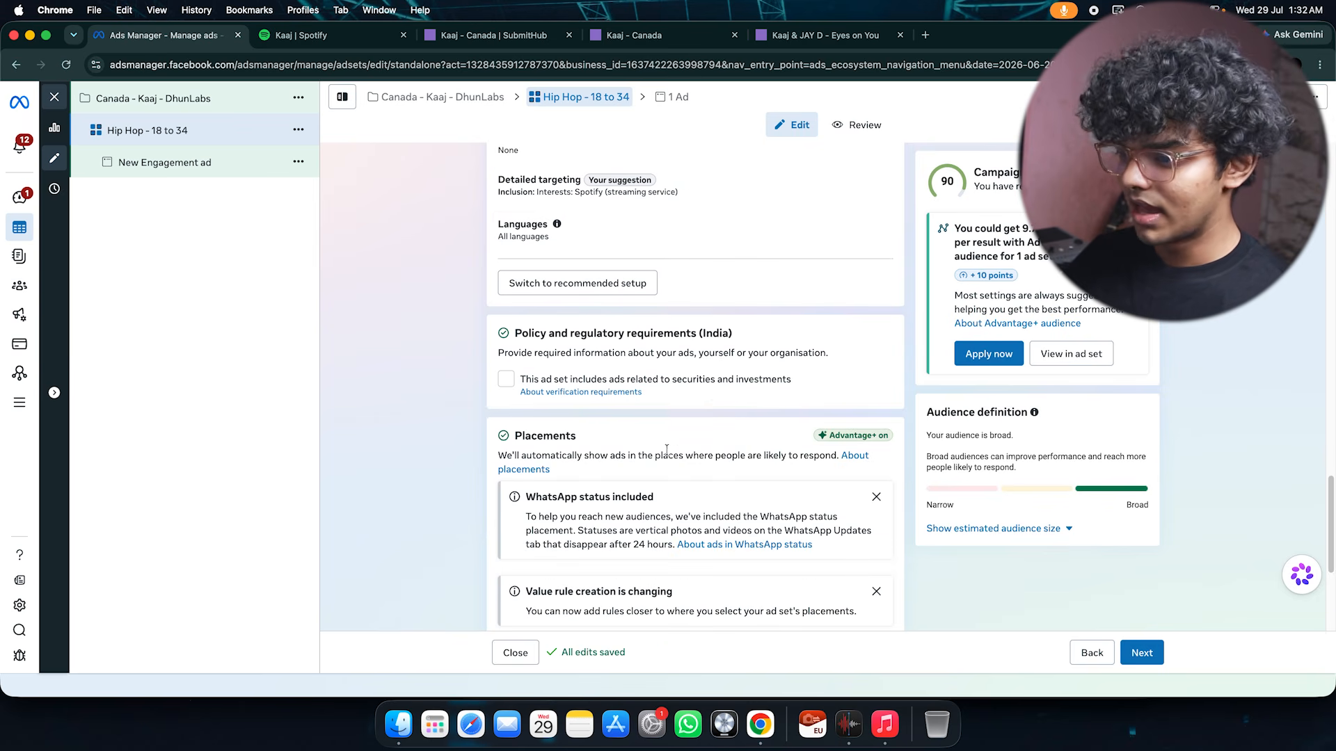
{"action": "scroll", "coordinate": [667, 450], "scroll_direction": "down", "scroll_amount": 2}
{"action": "left_click", "coordinate": [877, 401]}
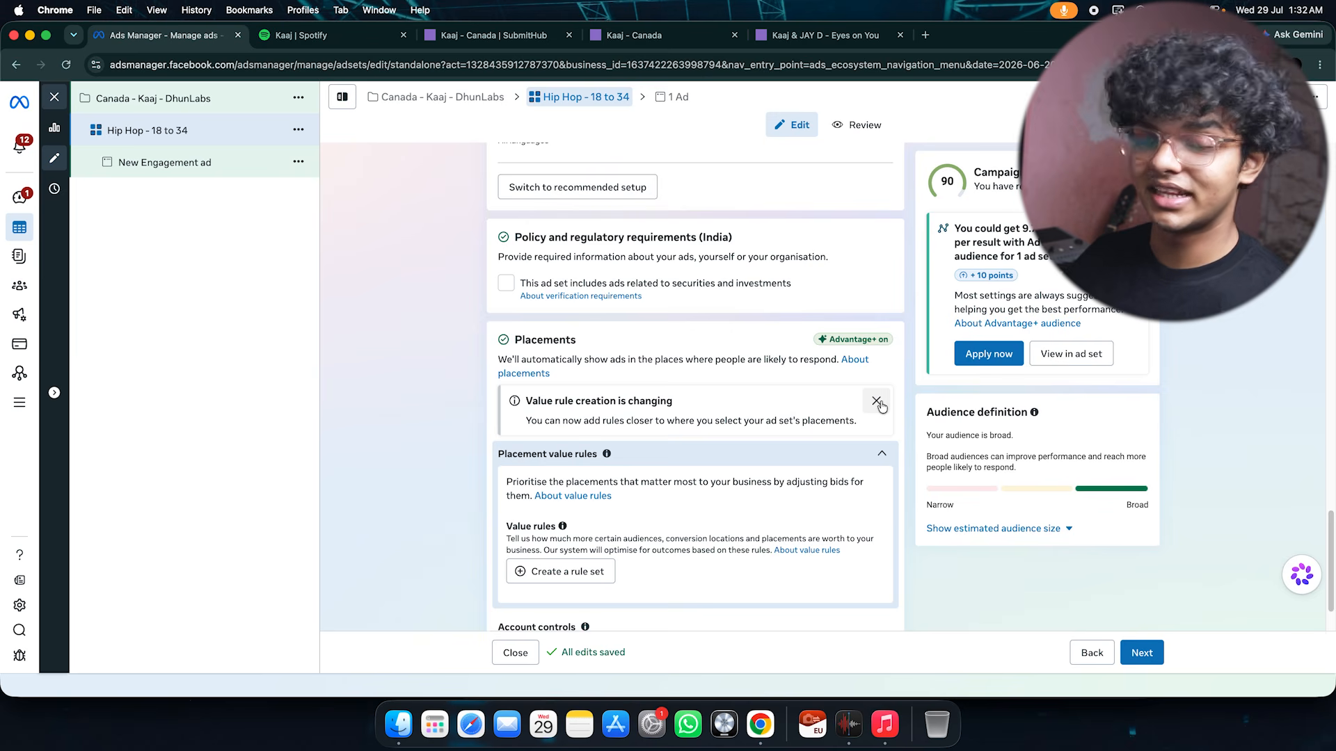
{"action": "left_click", "coordinate": [877, 401]}
{"action": "scroll", "coordinate": [665, 420], "scroll_direction": "down", "scroll_amount": 1}
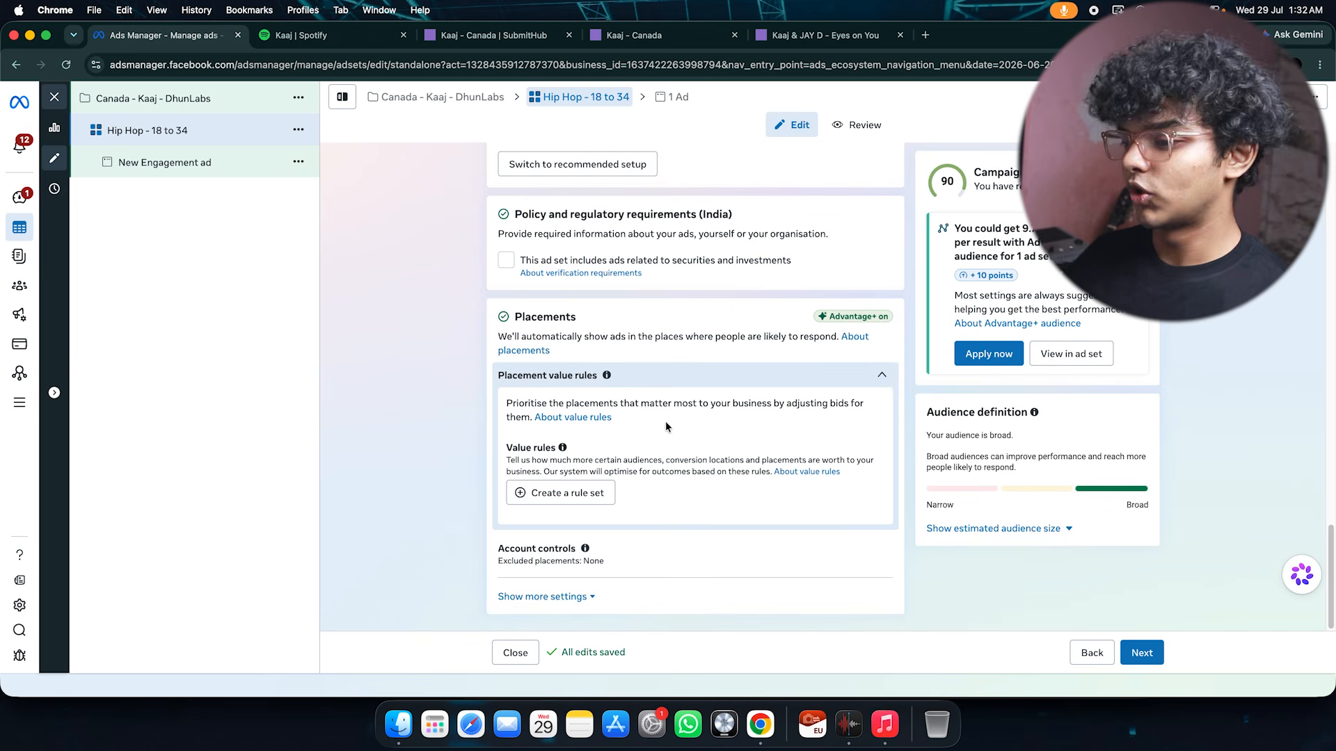
{"action": "left_click", "coordinate": [863, 378]}
Check which placements the account controls exclude and close that section.
{"action": "left_click", "coordinate": [617, 549]}
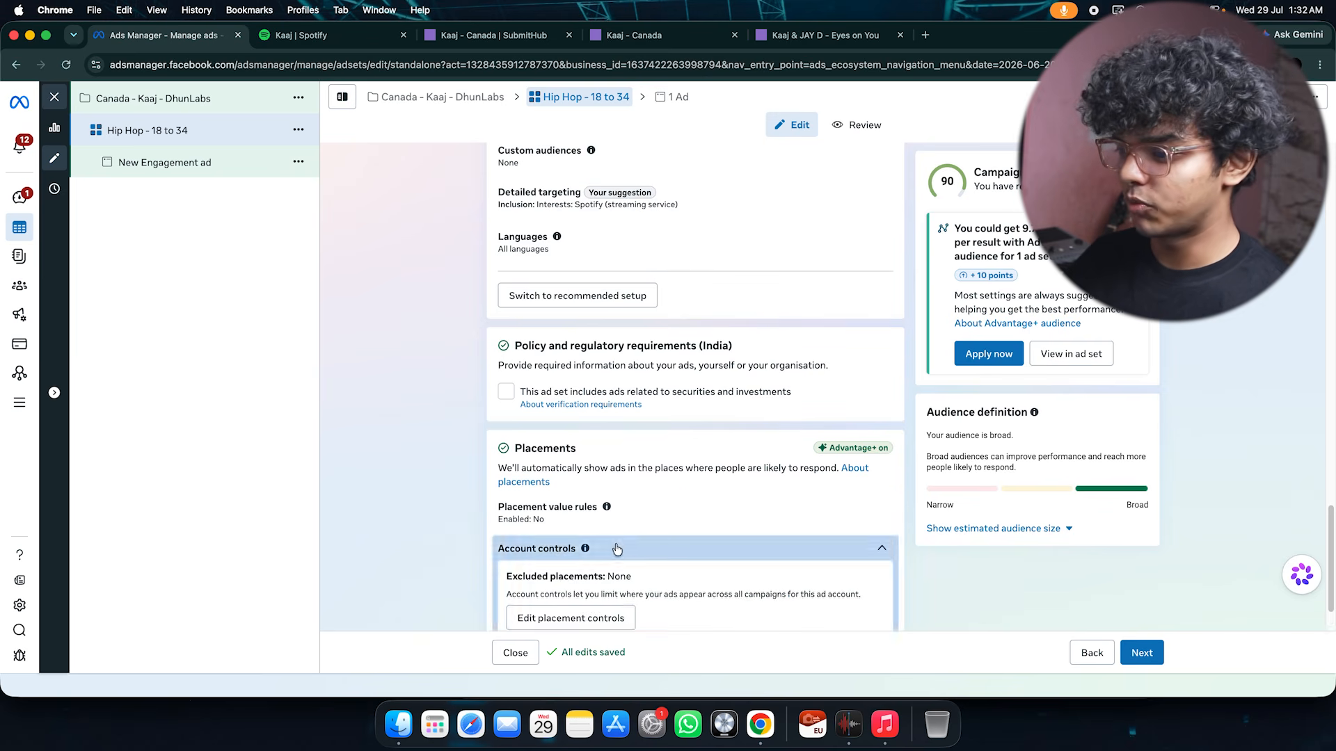
{"action": "scroll", "coordinate": [805, 438], "scroll_direction": "down", "scroll_amount": 1}
{"action": "left_click", "coordinate": [720, 477]}
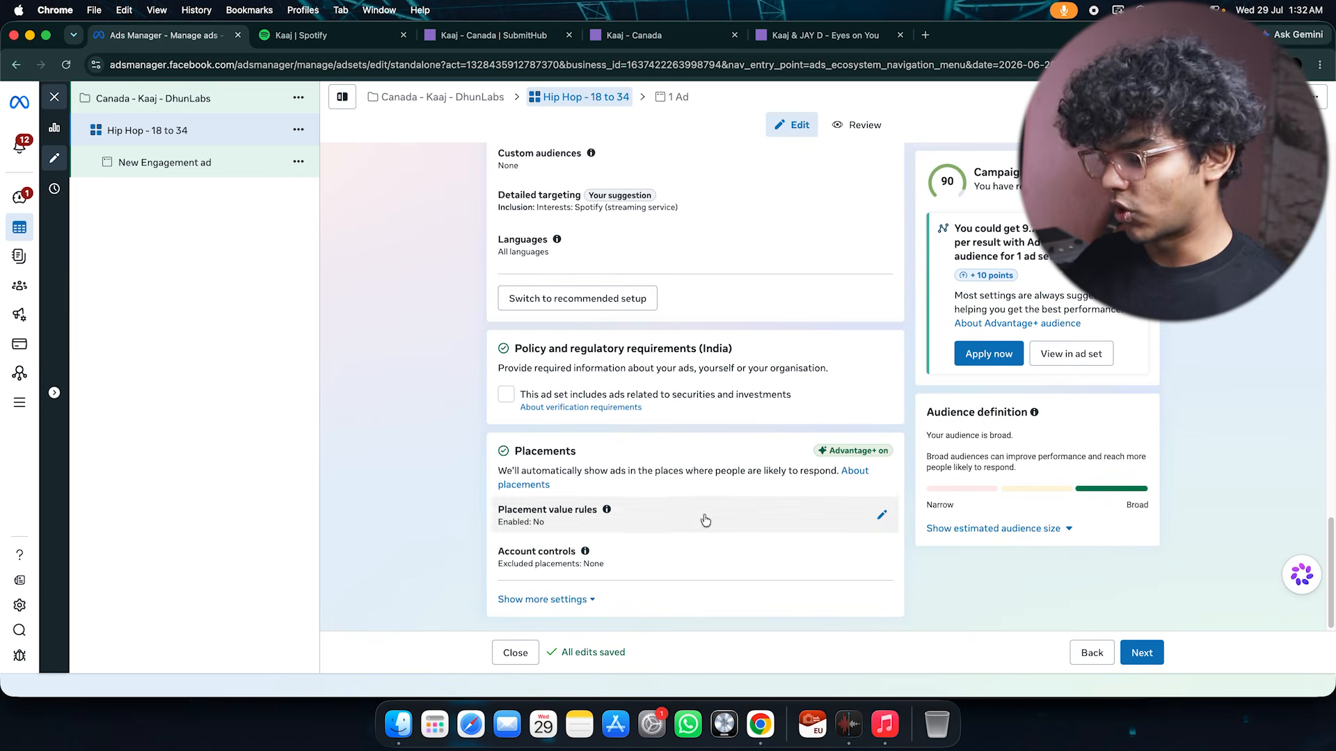
Show the additional placement settings and limit the ad set's platforms to Instagram only.
{"action": "left_click", "coordinate": [557, 596]}
{"action": "scroll", "coordinate": [667, 486], "scroll_direction": "down", "scroll_amount": 6}
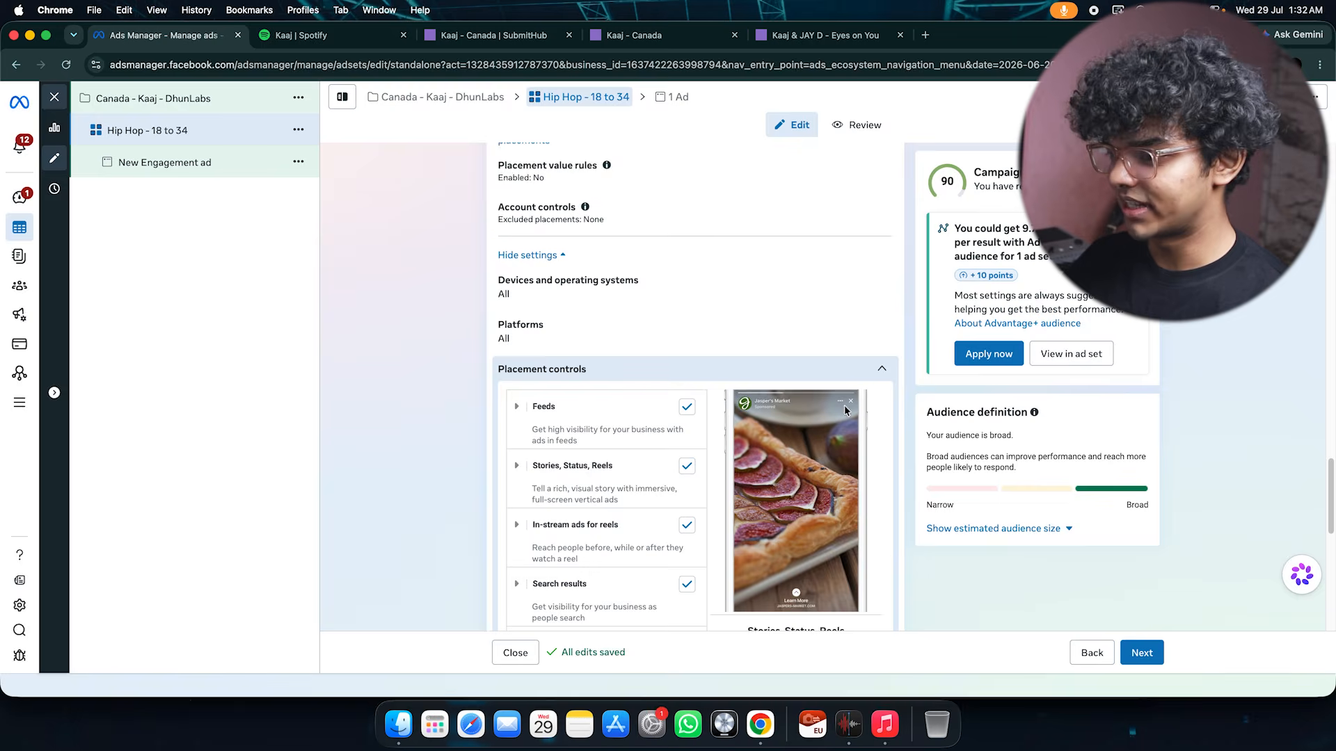
{"action": "left_click", "coordinate": [710, 259]}
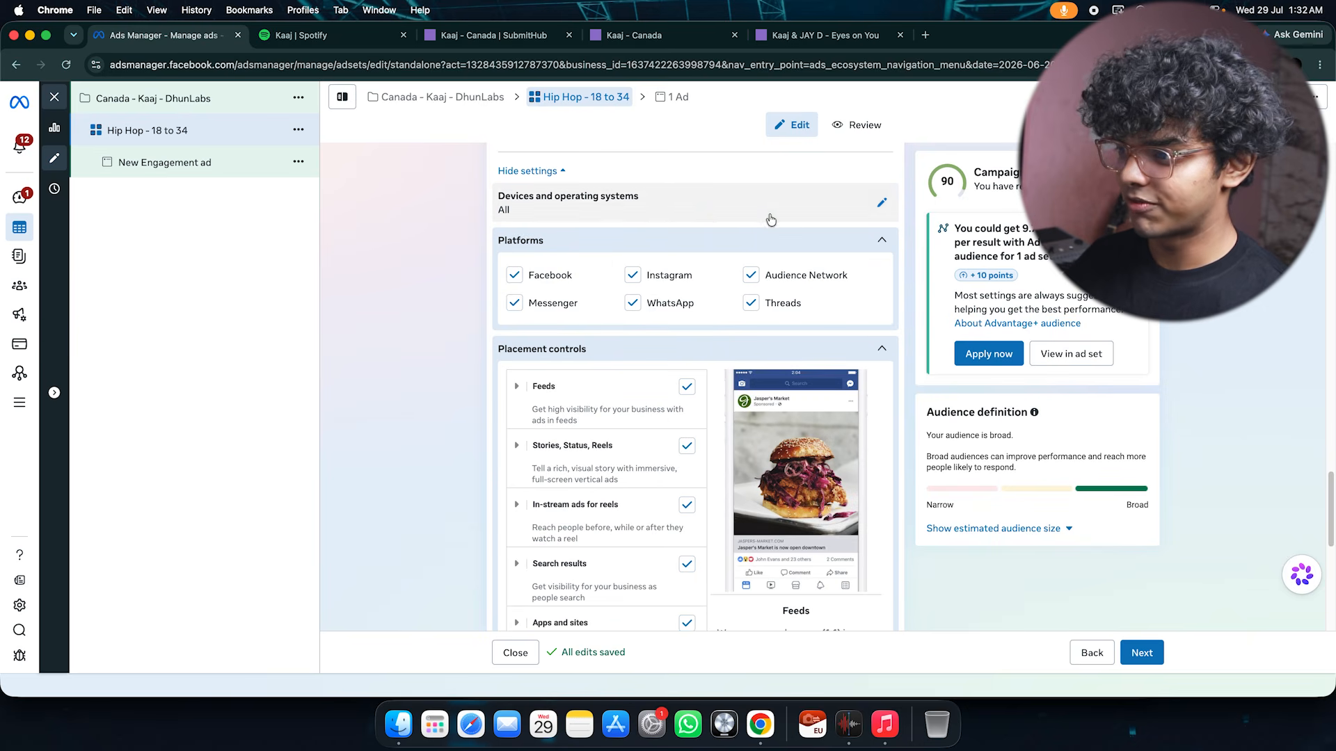
{"action": "left_click", "coordinate": [525, 277]}
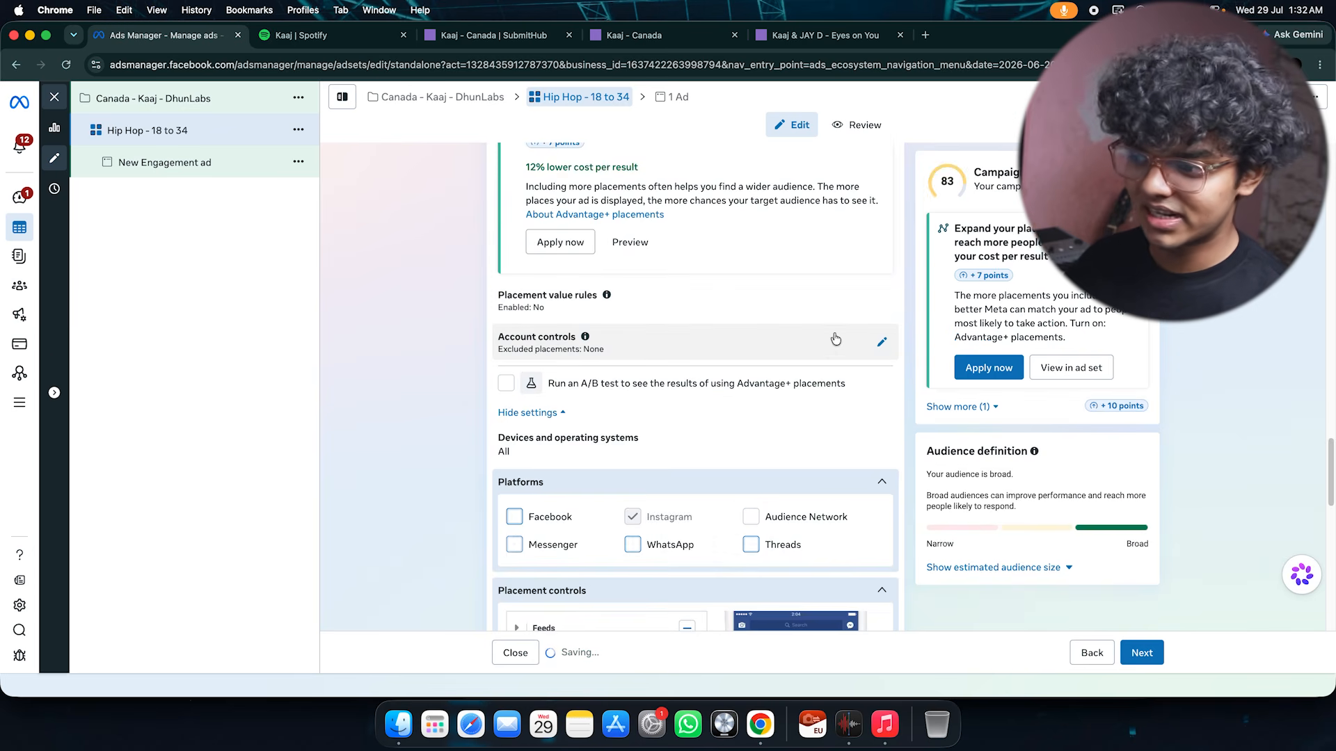
Expand the placement categories and exclude Instagram profile feed, Instagram Explore home and Instagram Feed.
{"action": "scroll", "coordinate": [827, 349], "scroll_direction": "down", "scroll_amount": 3}
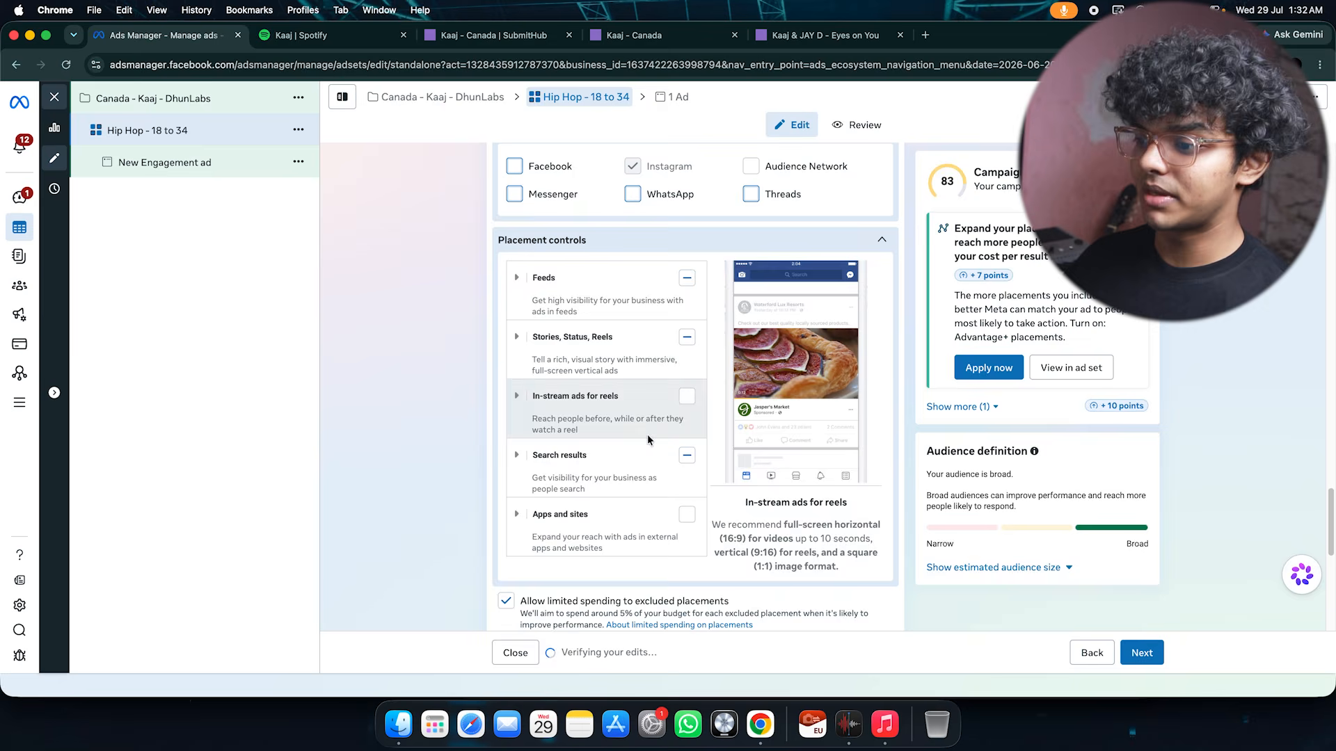
{"action": "left_click", "coordinate": [516, 458]}
{"action": "left_click", "coordinate": [516, 396]}
{"action": "left_click", "coordinate": [515, 339]}
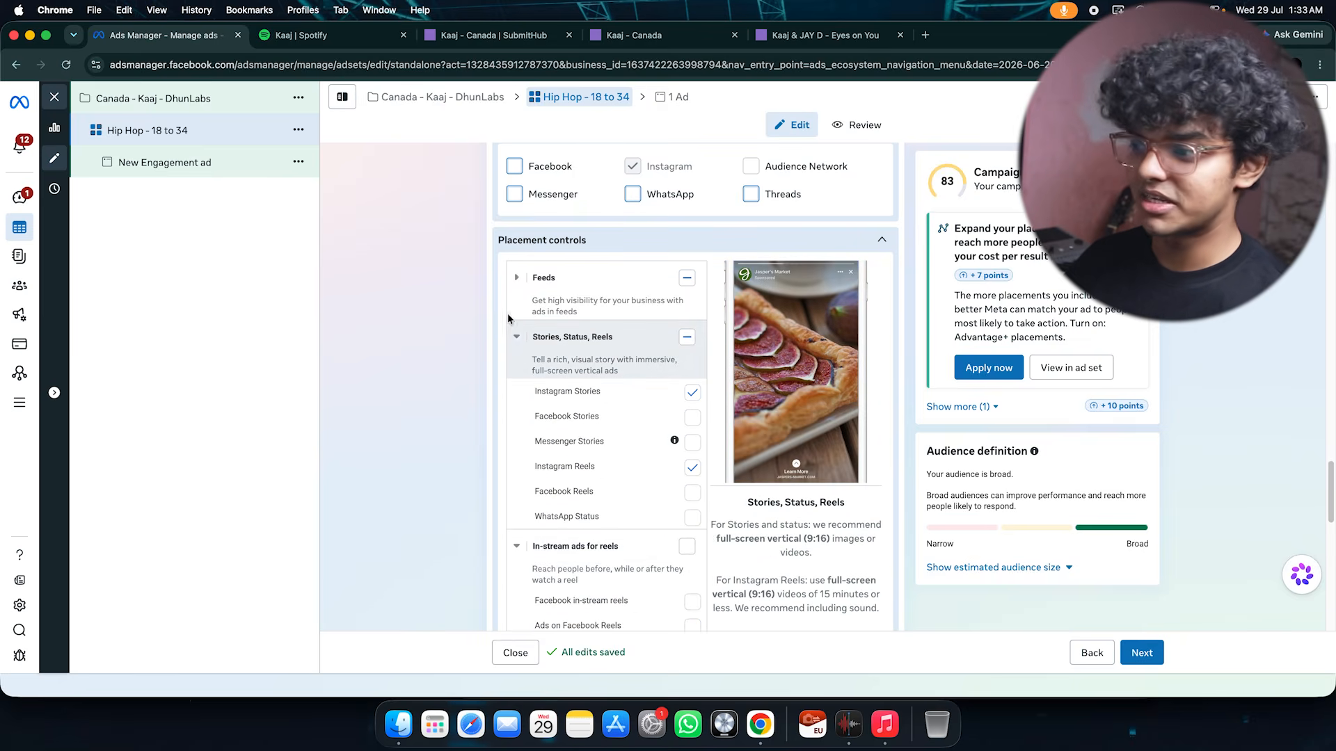
{"action": "left_click", "coordinate": [516, 277]}
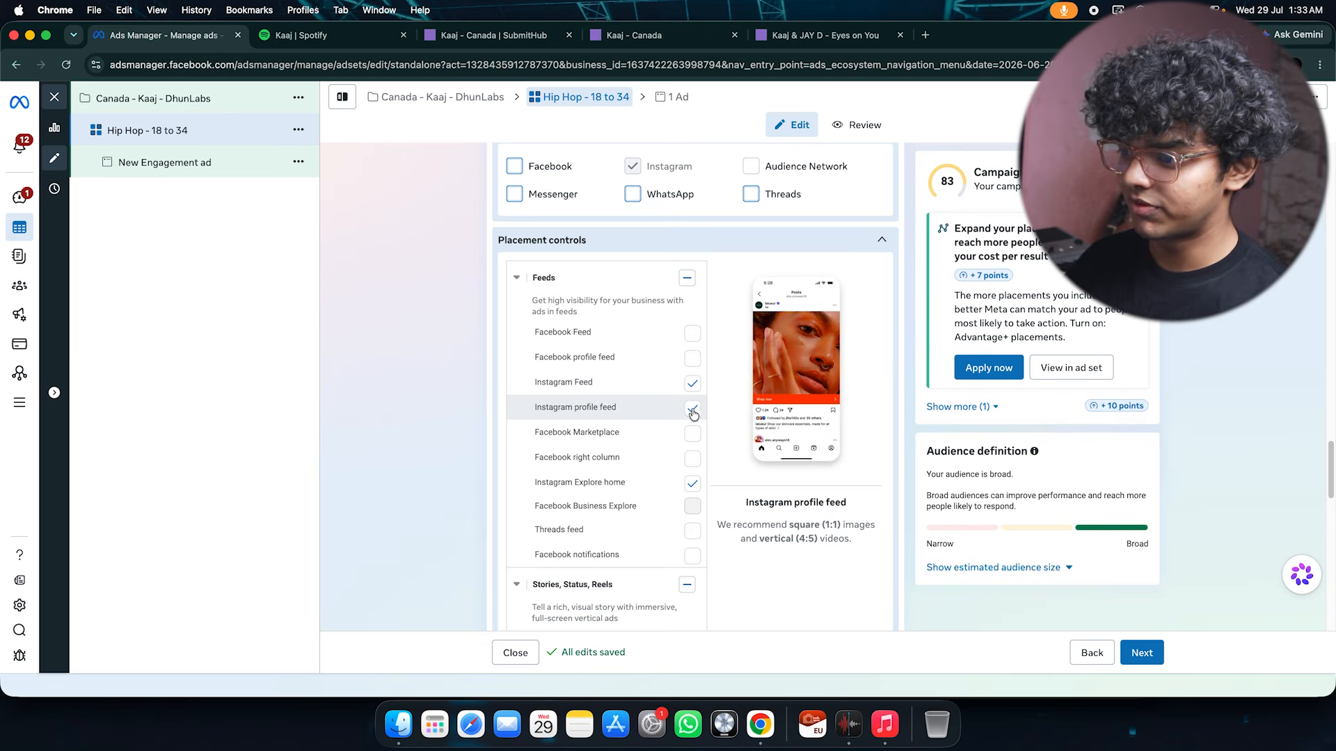
{"action": "left_click", "coordinate": [692, 408]}
{"action": "left_click", "coordinate": [692, 483]}
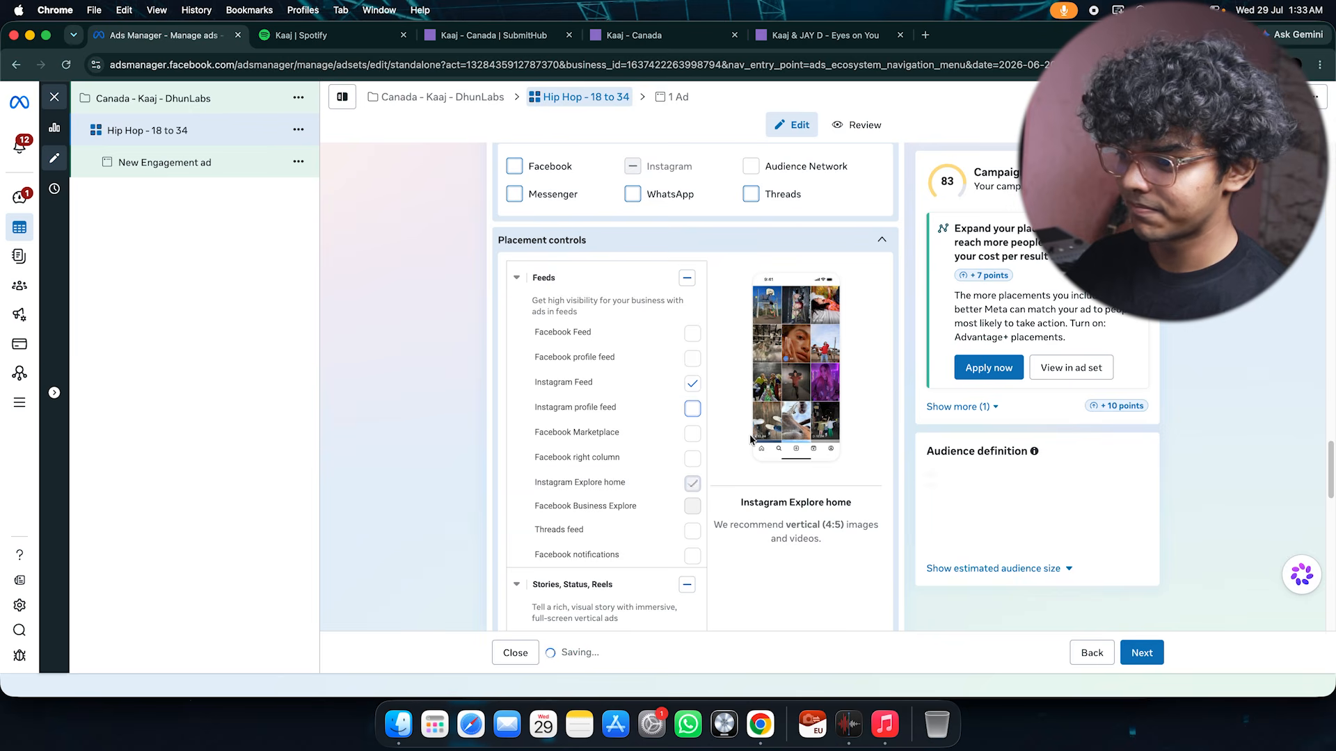
{"action": "left_click", "coordinate": [692, 384]}
Exclude Instagram search results, turn off limited spending to excluded placements and confirm the placement exclusions.
{"action": "scroll", "coordinate": [642, 391], "scroll_direction": "down", "scroll_amount": 4}
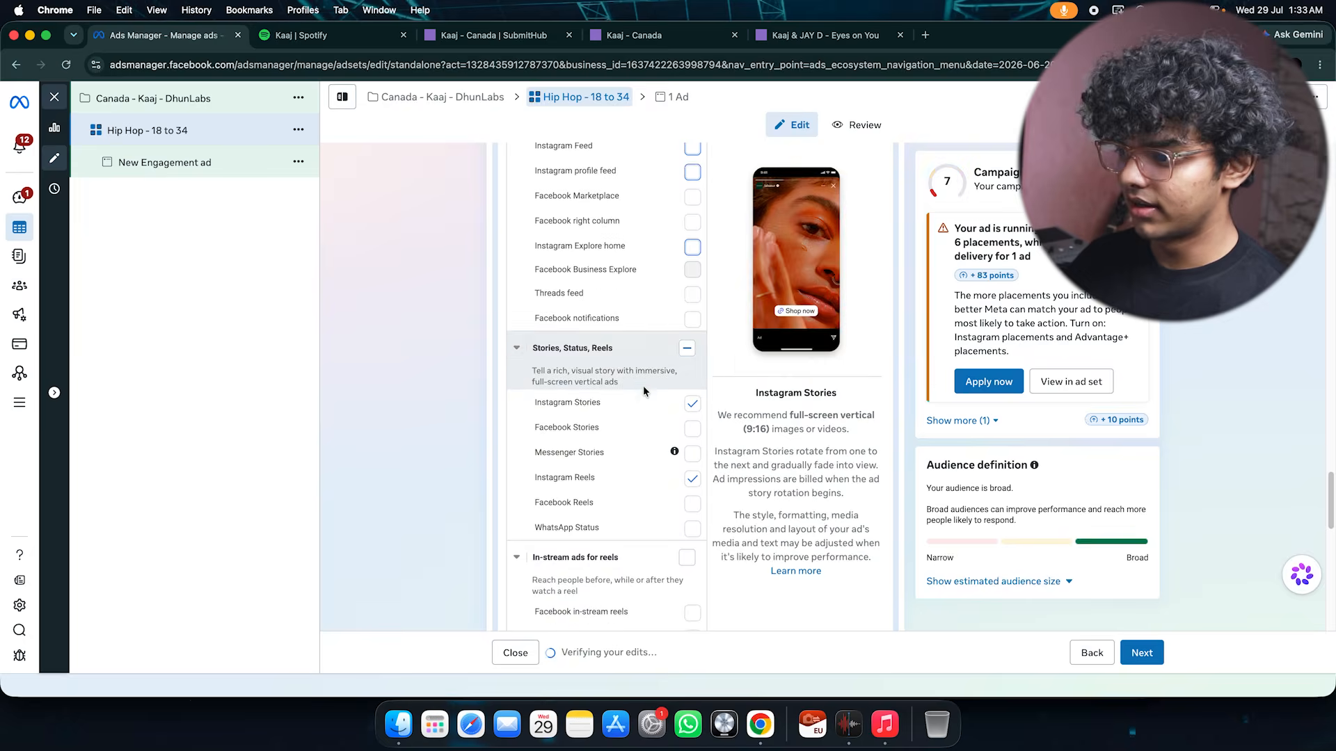
{"action": "scroll", "coordinate": [654, 483], "scroll_direction": "down", "scroll_amount": 3}
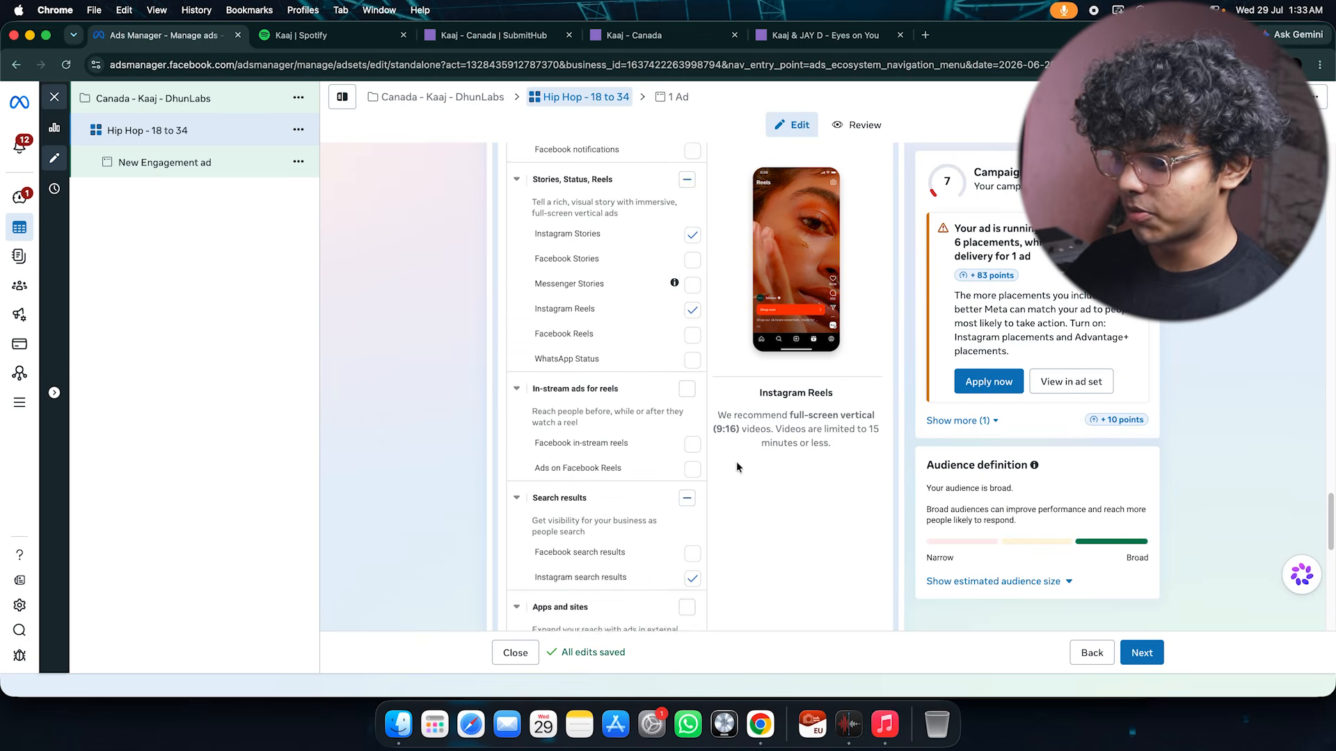
{"action": "left_click", "coordinate": [692, 564]}
{"action": "scroll", "coordinate": [790, 450], "scroll_direction": "down", "scroll_amount": 5}
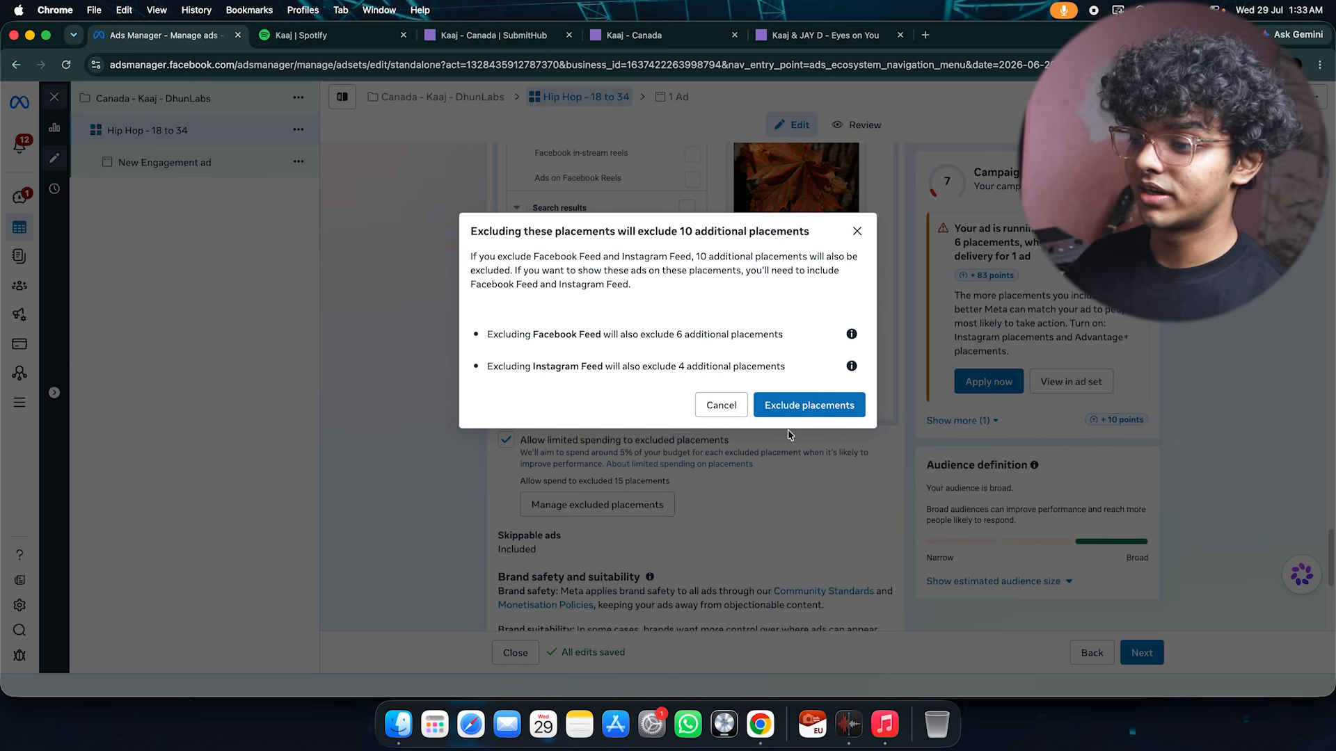
{"action": "left_click", "coordinate": [813, 405]}
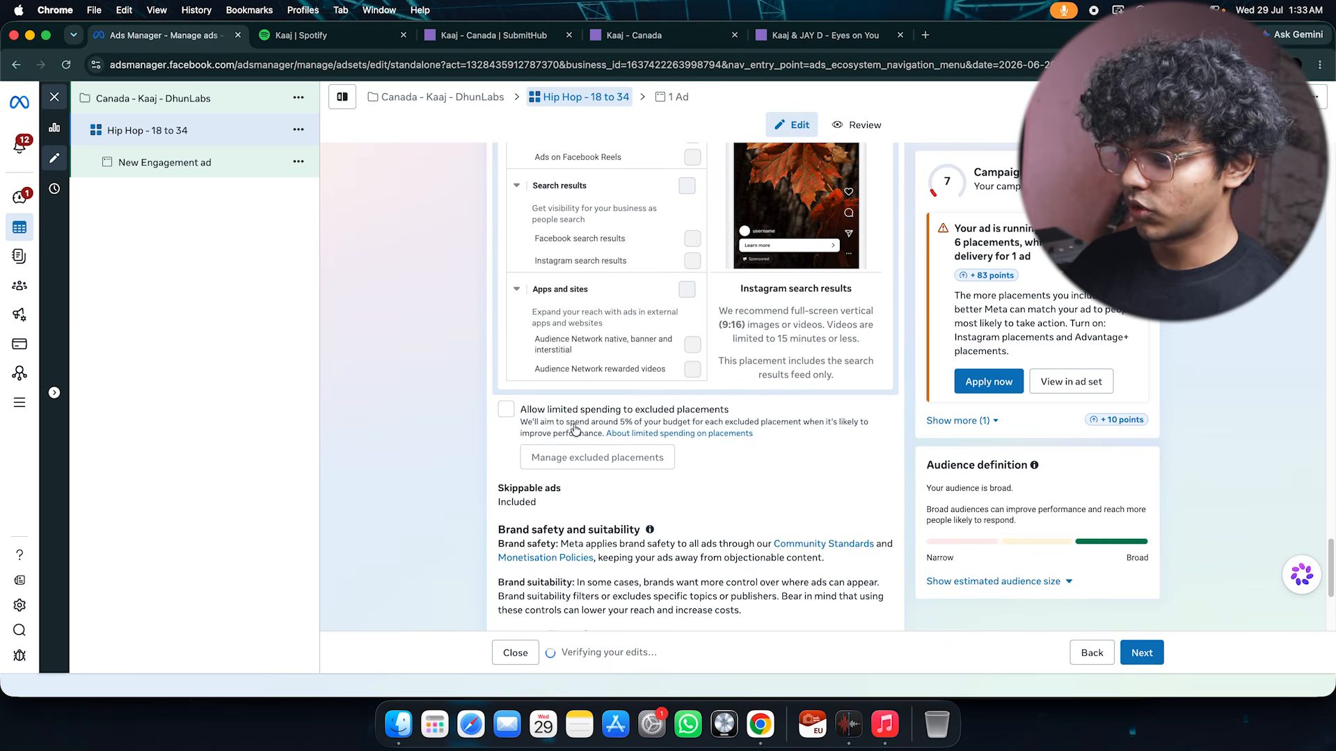
Review the ad set's remaining brand safety settings and open the New Engagement ad for editing.
{"action": "scroll", "coordinate": [574, 429], "scroll_direction": "down", "scroll_amount": 5}
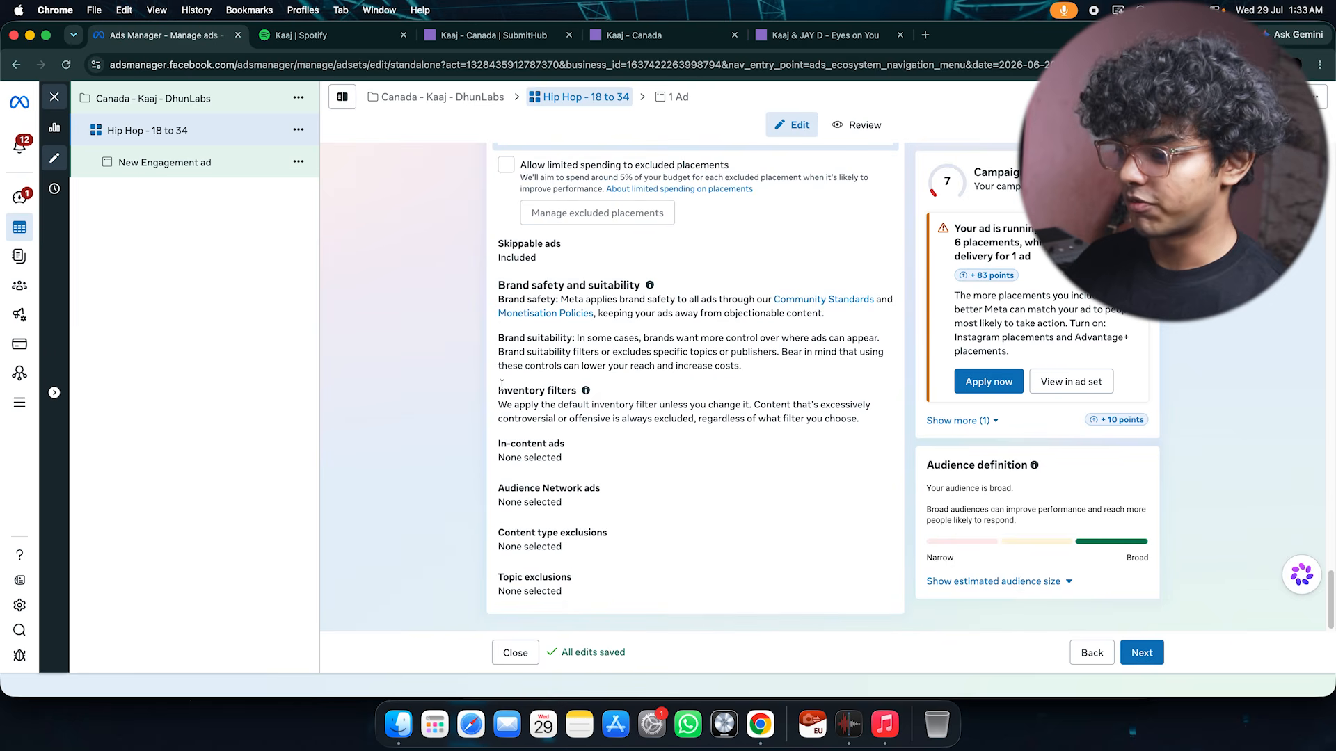
{"action": "left_click", "coordinate": [200, 170]}
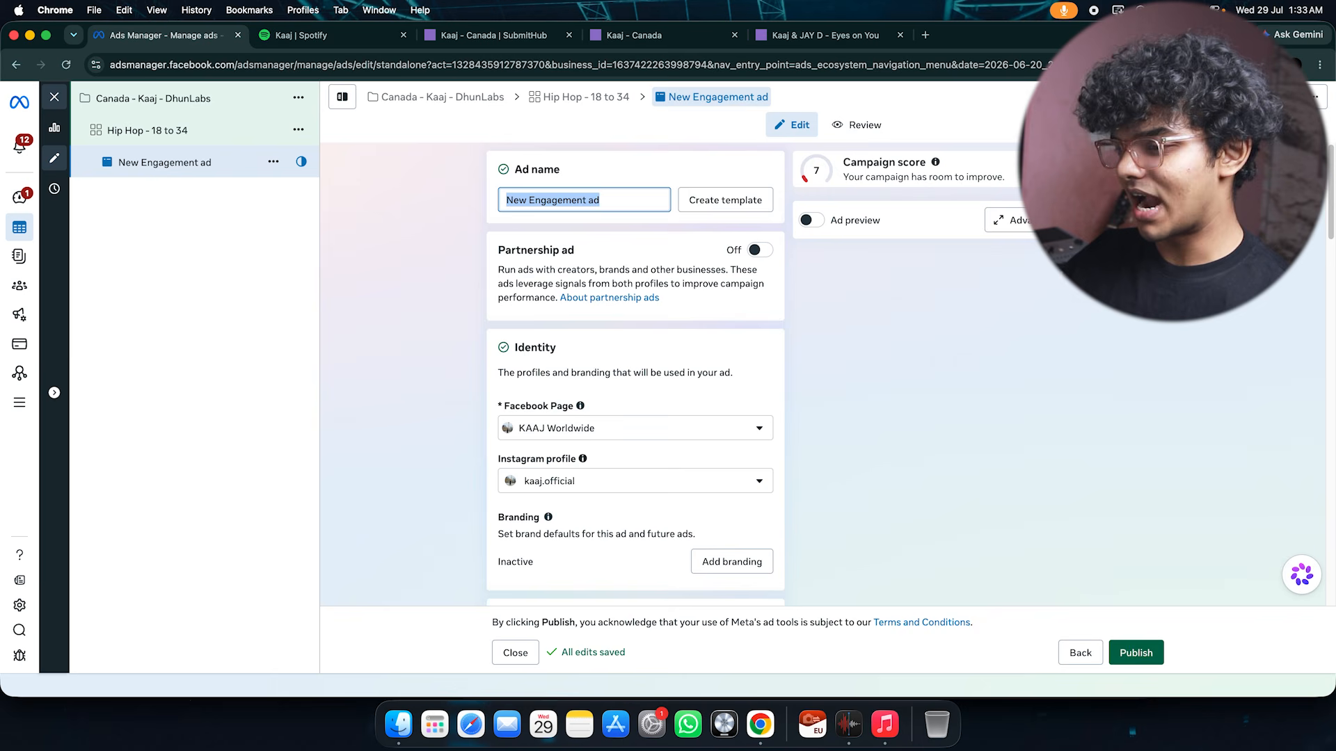
Rename the ad as AD1.
{"action": "type", "text": "A"}
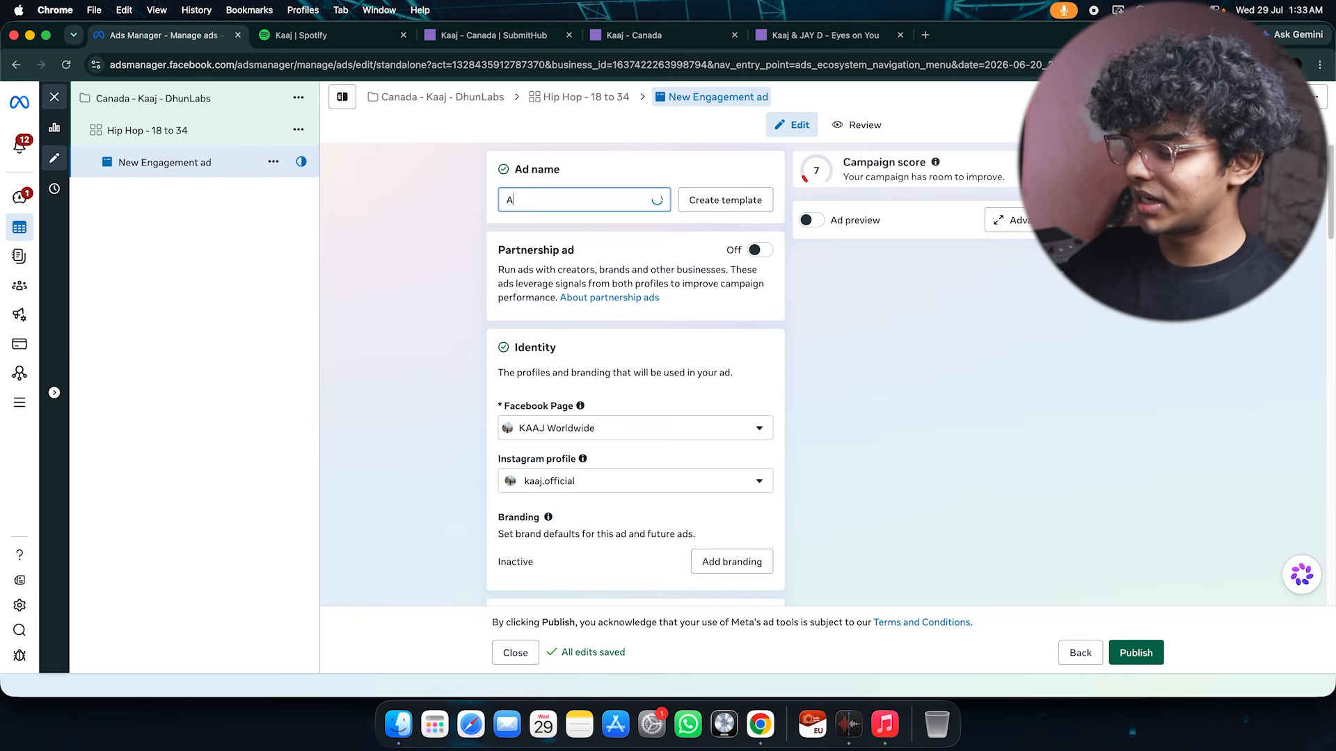
{"action": "type", "text": "D1"}
{"action": "left_click", "coordinate": [400, 241]}
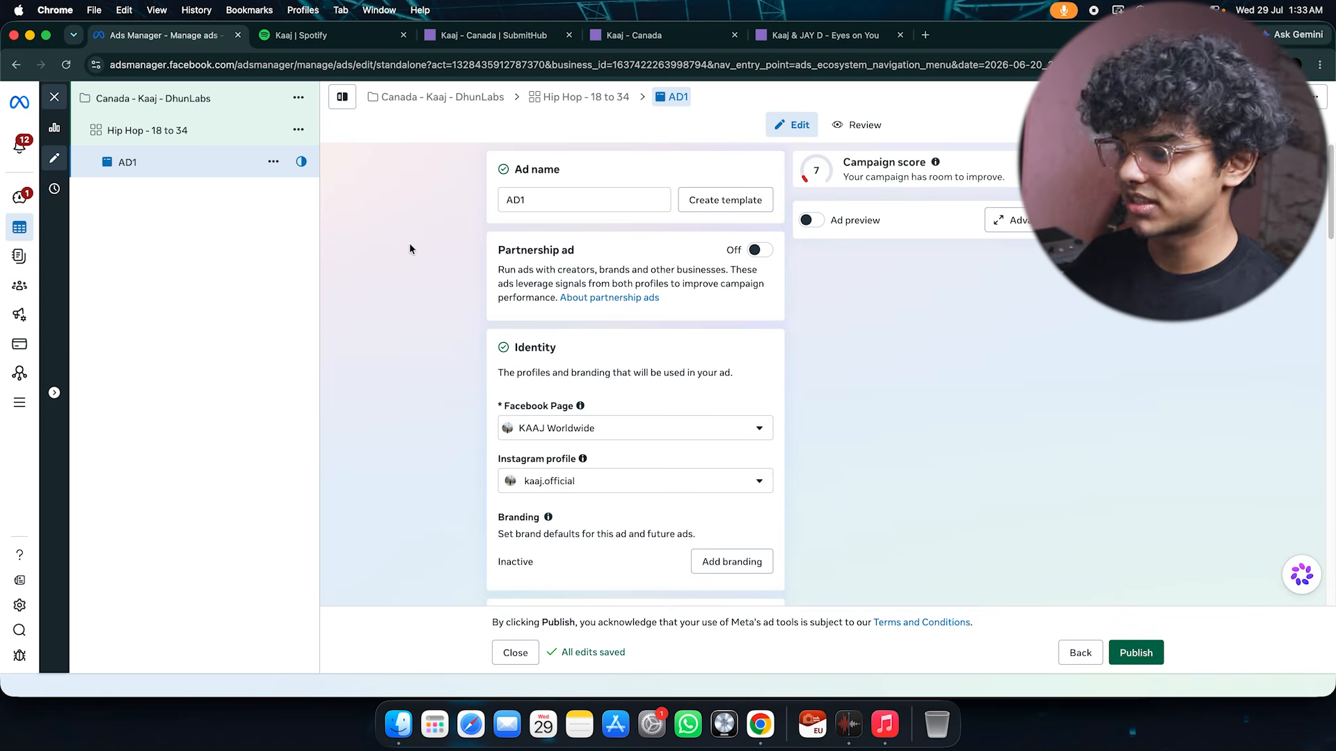
Try Use existing post as the ad setup and return the setup to Create ad.
{"action": "scroll", "coordinate": [418, 251], "scroll_direction": "down", "scroll_amount": 1}
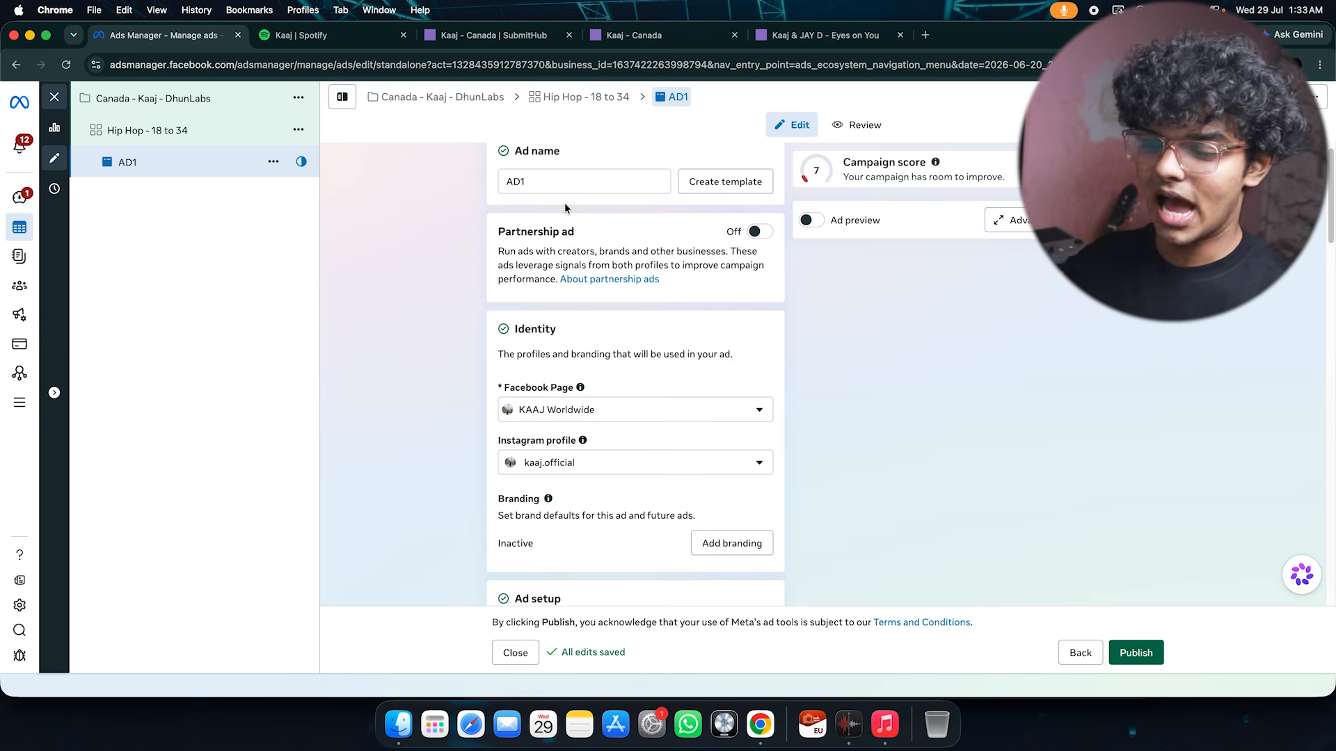
{"action": "scroll", "coordinate": [591, 292], "scroll_direction": "down", "scroll_amount": 3}
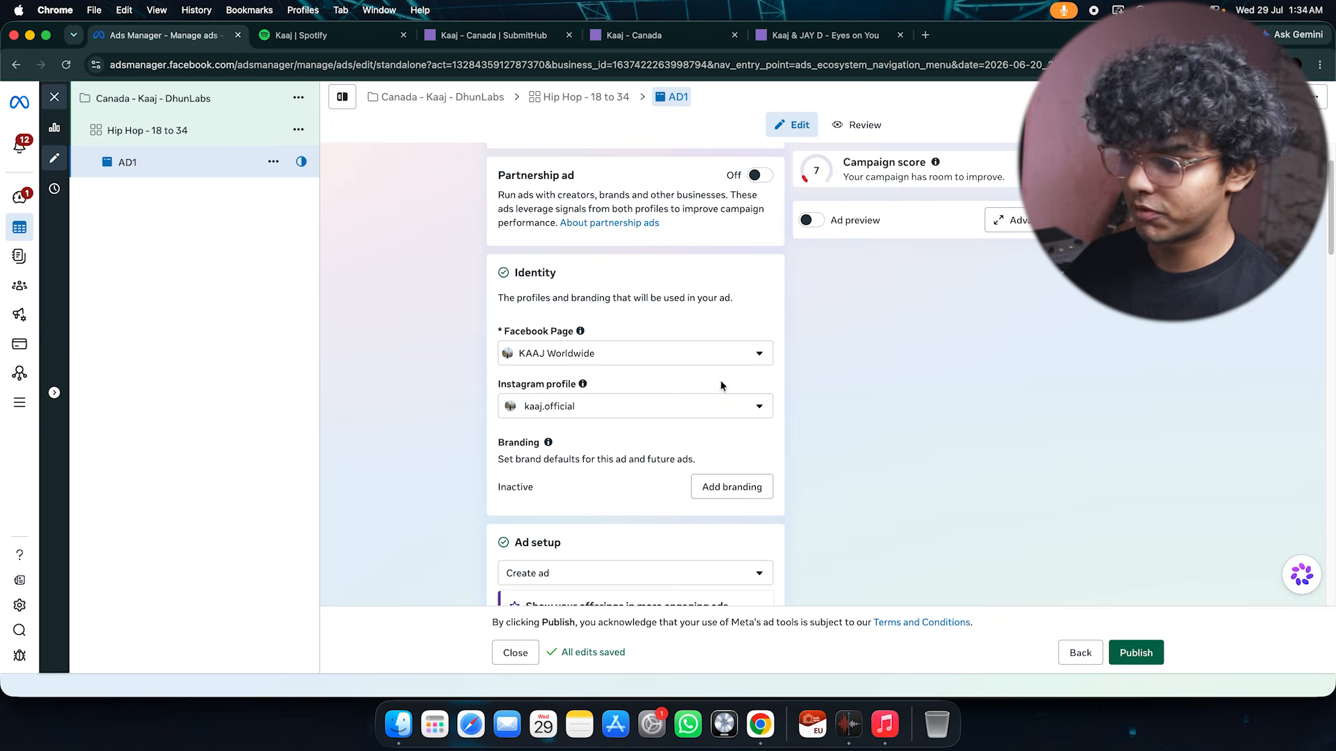
{"action": "scroll", "coordinate": [719, 410], "scroll_direction": "down", "scroll_amount": 1}
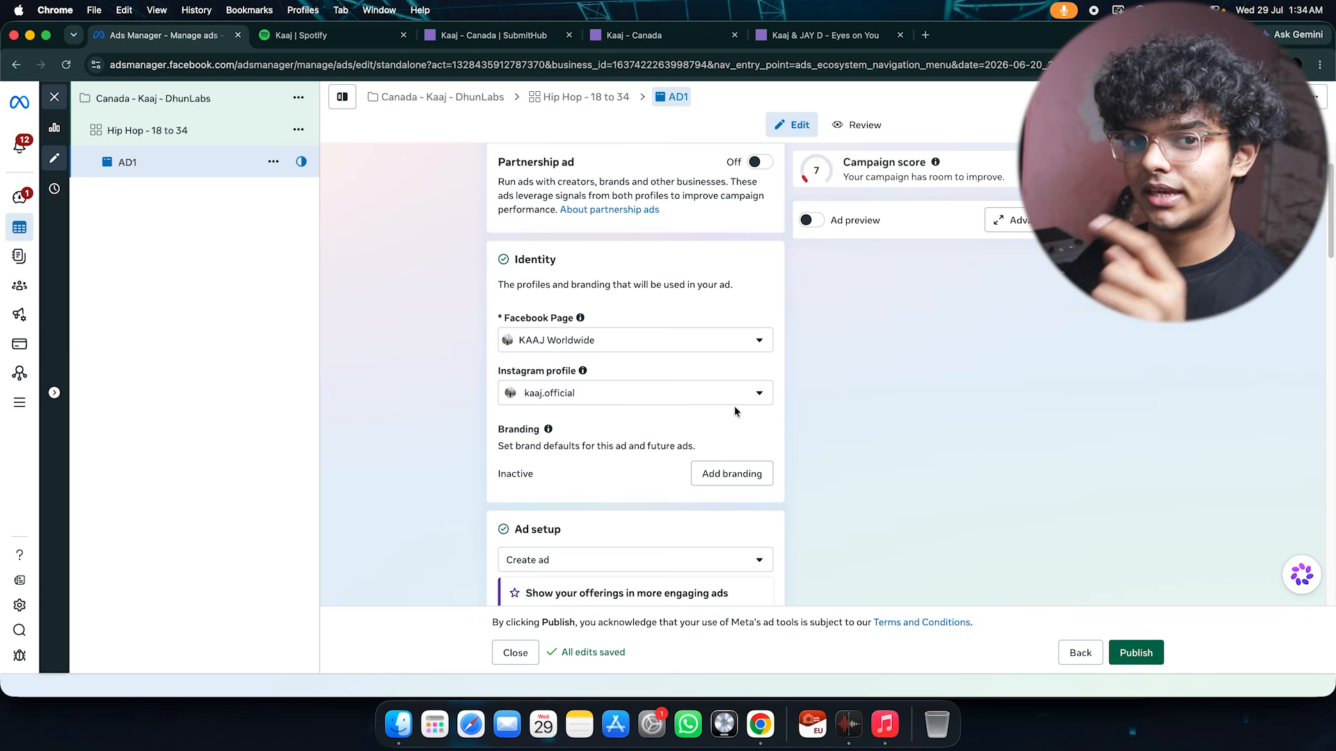
{"action": "scroll", "coordinate": [736, 412], "scroll_direction": "down", "scroll_amount": 1}
{"action": "scroll", "coordinate": [735, 411], "scroll_direction": "down", "scroll_amount": 5}
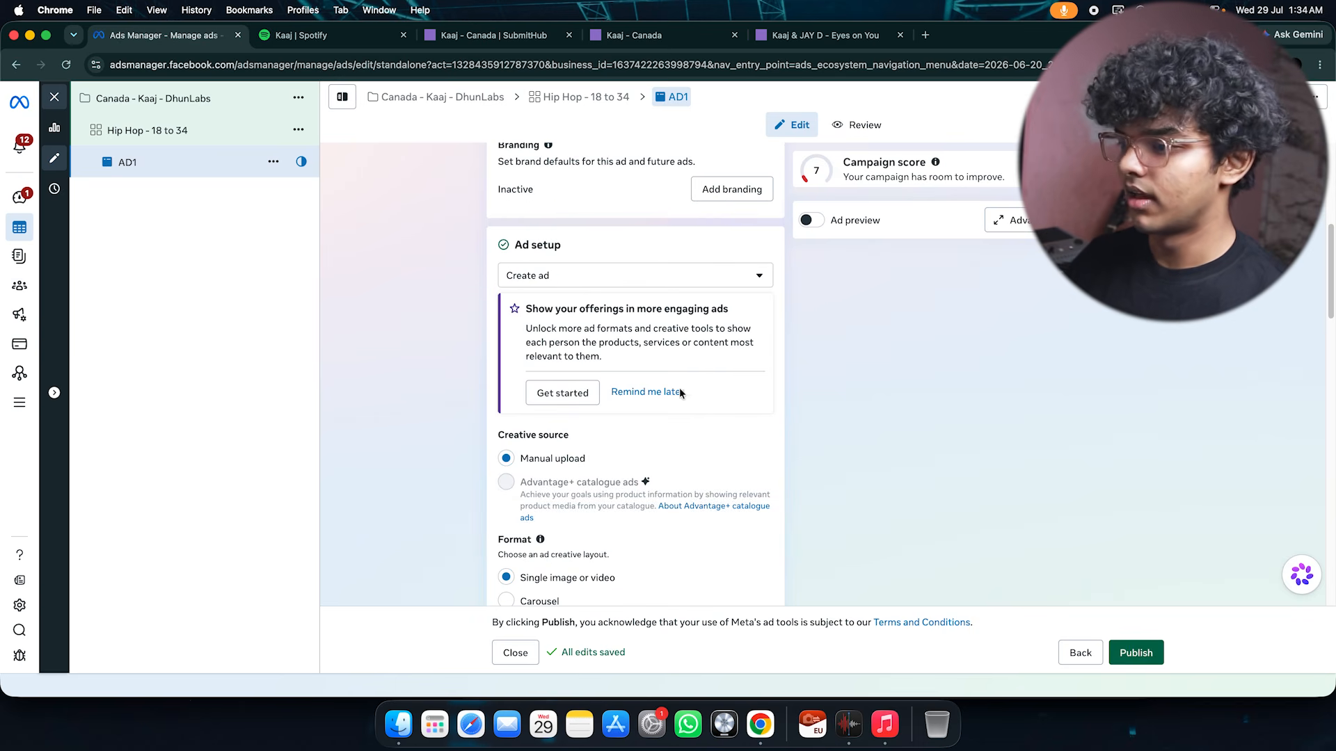
{"action": "left_click", "coordinate": [621, 284]}
{"action": "left_click", "coordinate": [647, 331]}
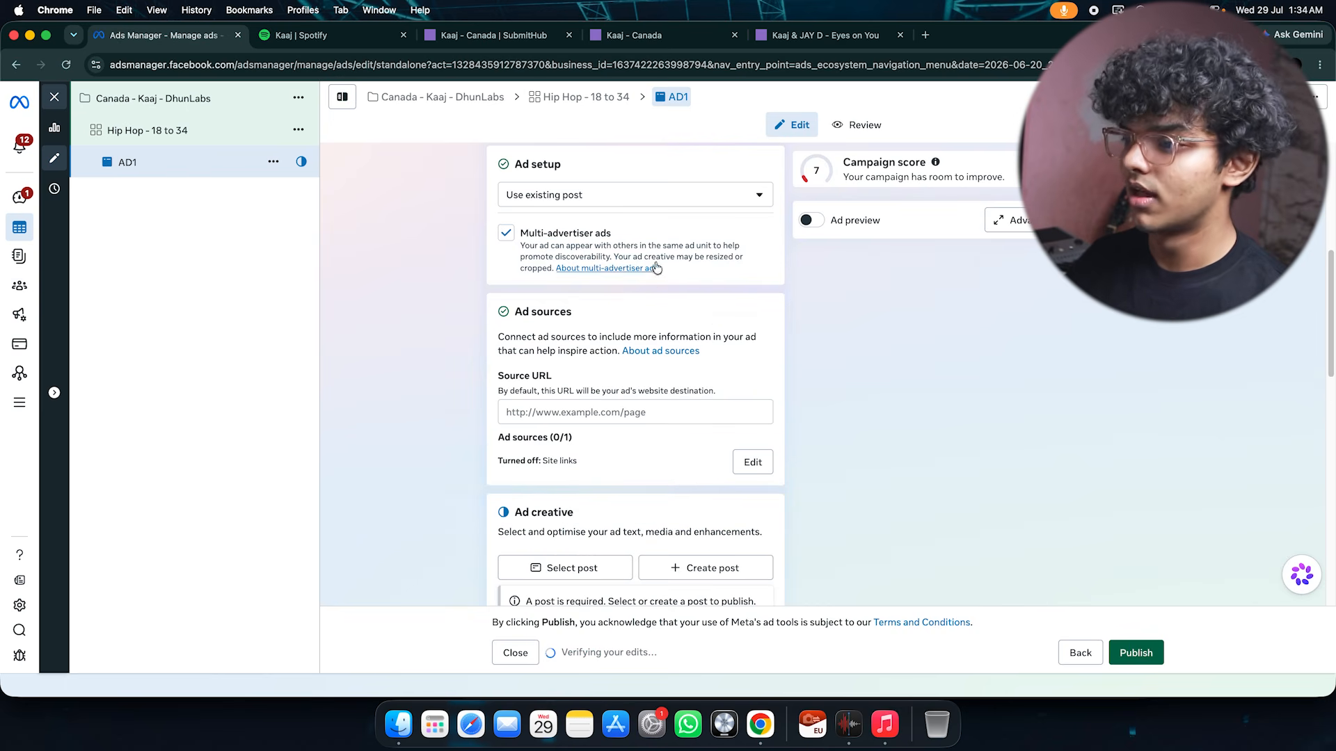
{"action": "left_click", "coordinate": [622, 196]}
{"action": "left_click", "coordinate": [593, 228]}
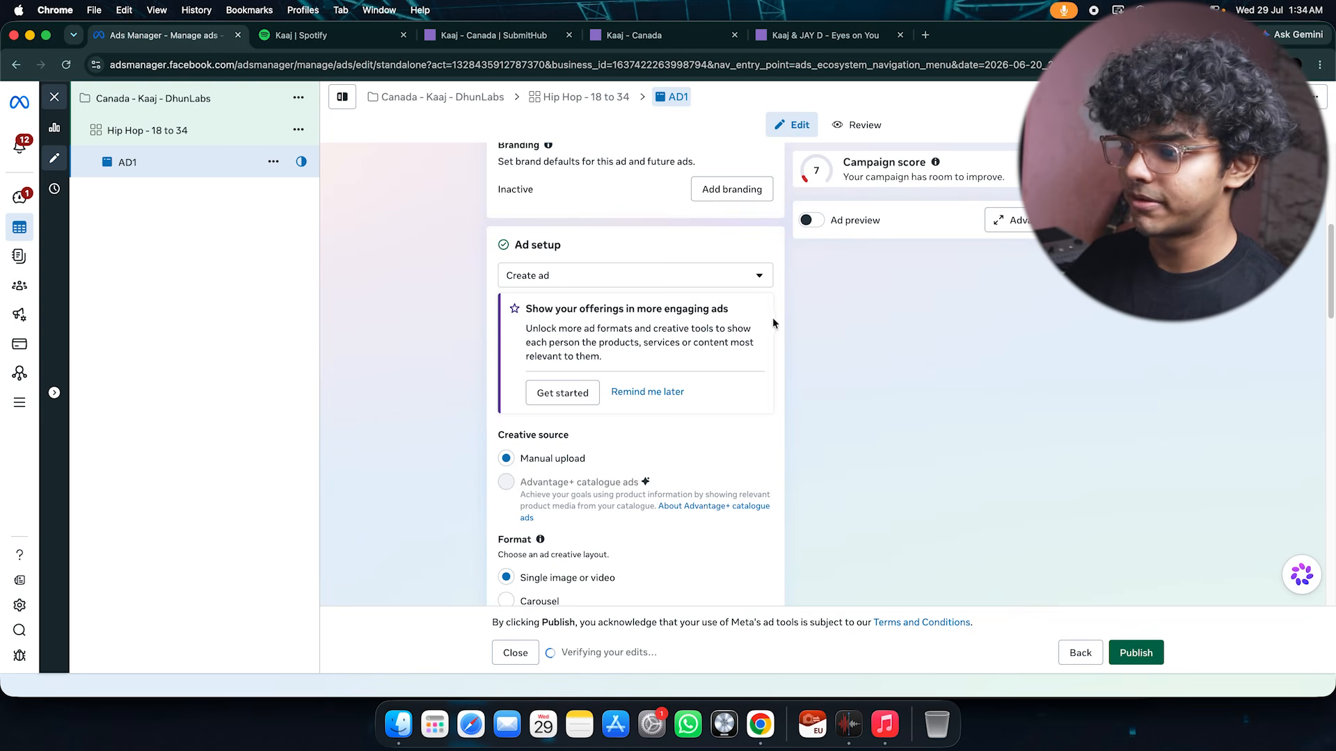
Turn off multi-advertiser ads in the ad setup.
{"action": "scroll", "coordinate": [772, 317], "scroll_direction": "down", "scroll_amount": 2}
{"action": "scroll", "coordinate": [528, 466], "scroll_direction": "down", "scroll_amount": 3}
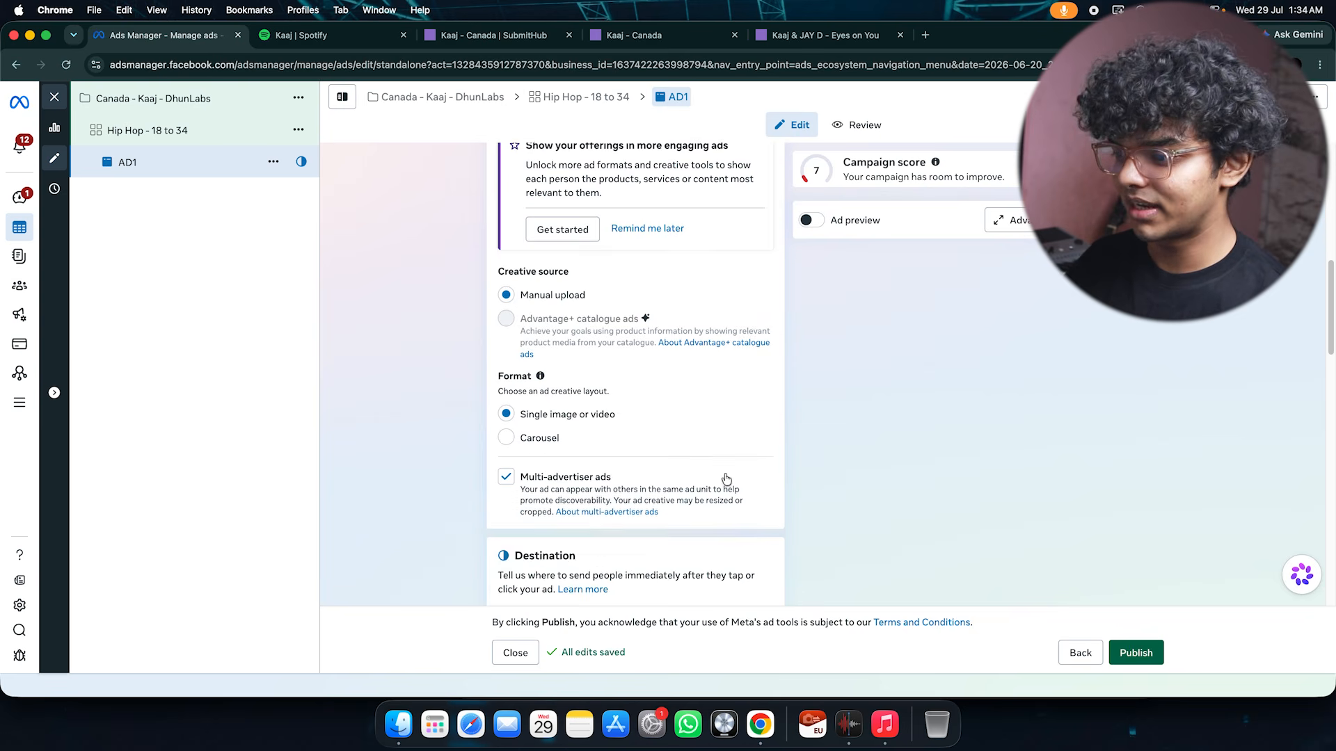
{"action": "left_click", "coordinate": [505, 466]}
{"action": "scroll", "coordinate": [724, 398], "scroll_direction": "down", "scroll_amount": 2}
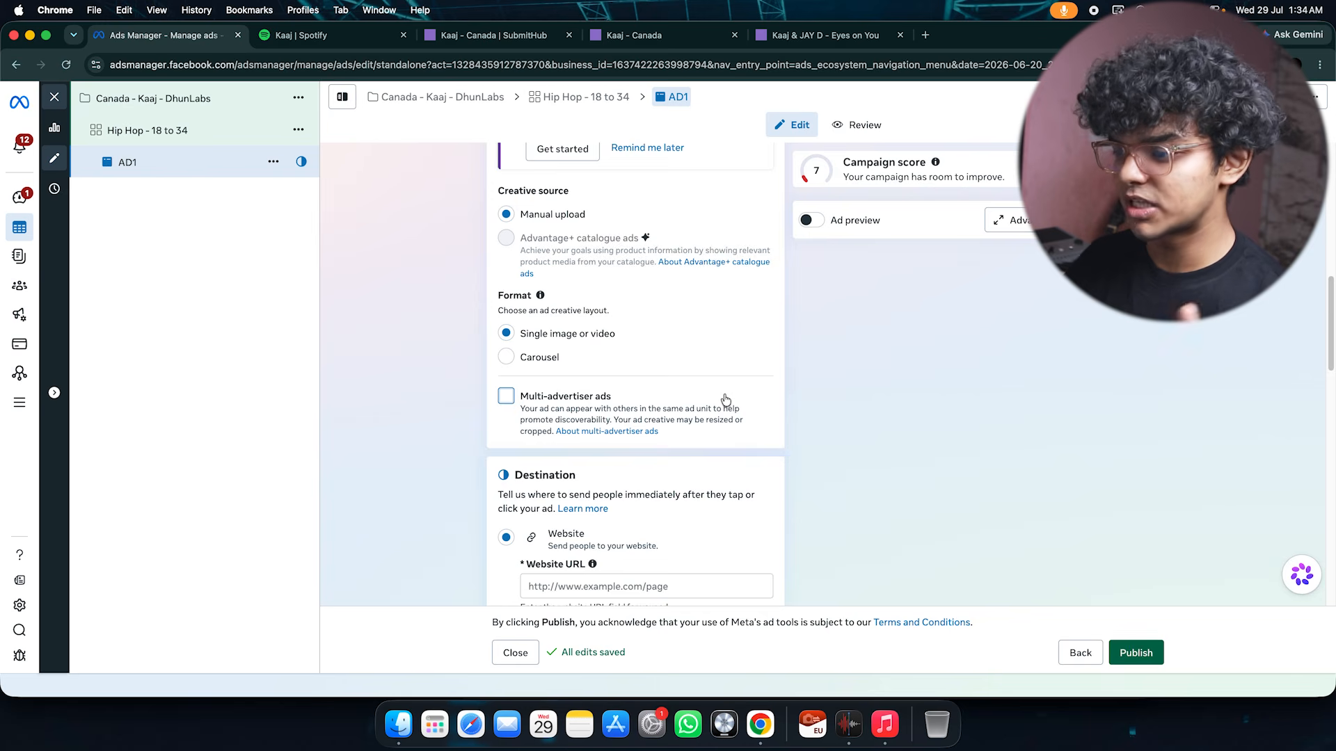
{"action": "scroll", "coordinate": [725, 401], "scroll_direction": "down", "scroll_amount": 6}
{"action": "left_click", "coordinate": [612, 385]}
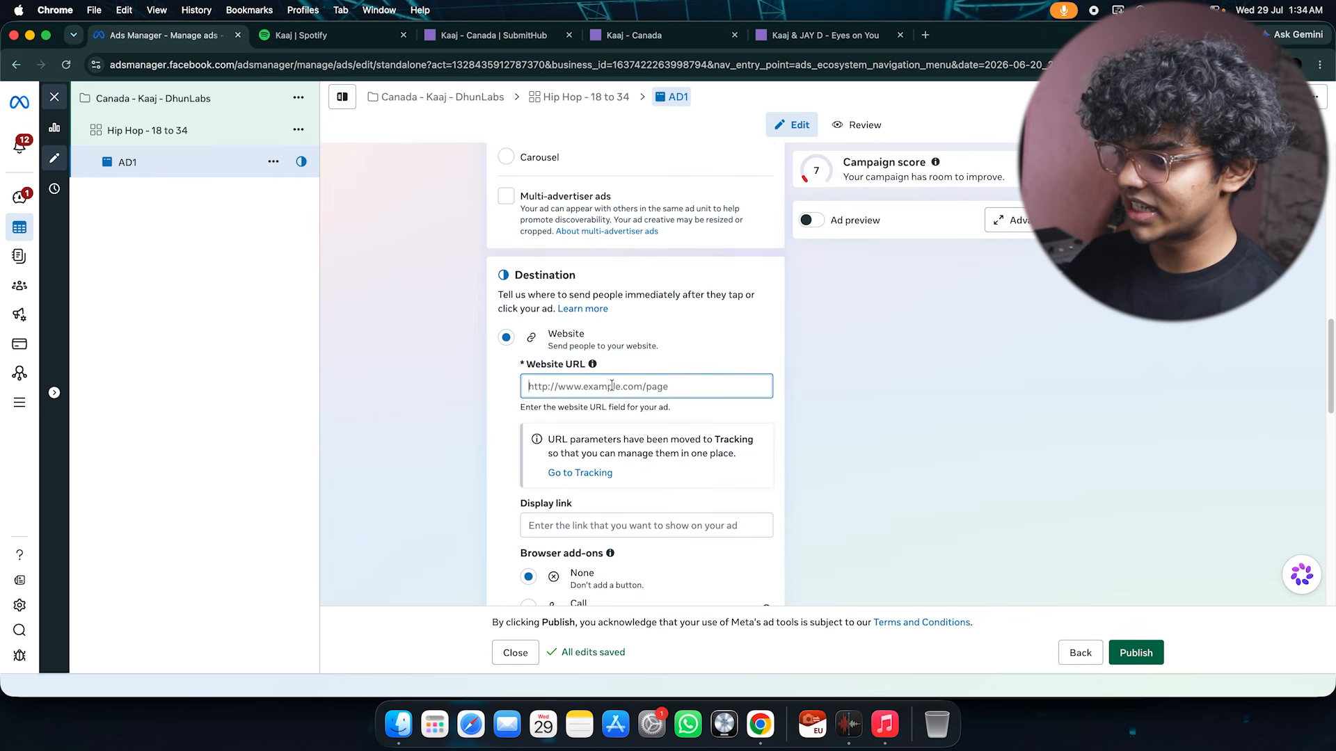
{"action": "type", "text": "5R3A7237.MP4"}
{"action": "key", "text": "super+a"}
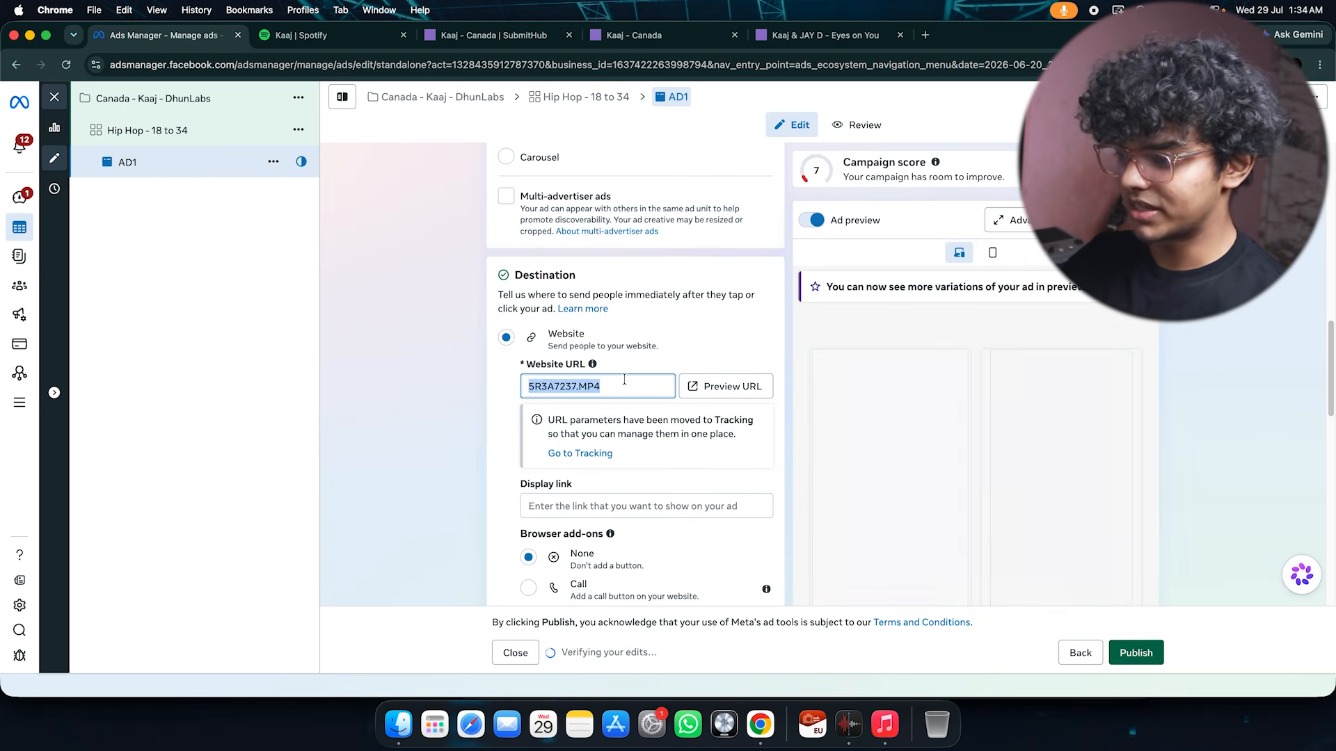
{"action": "key", "text": "BackSpace"}
{"action": "left_click", "coordinate": [508, 39]}
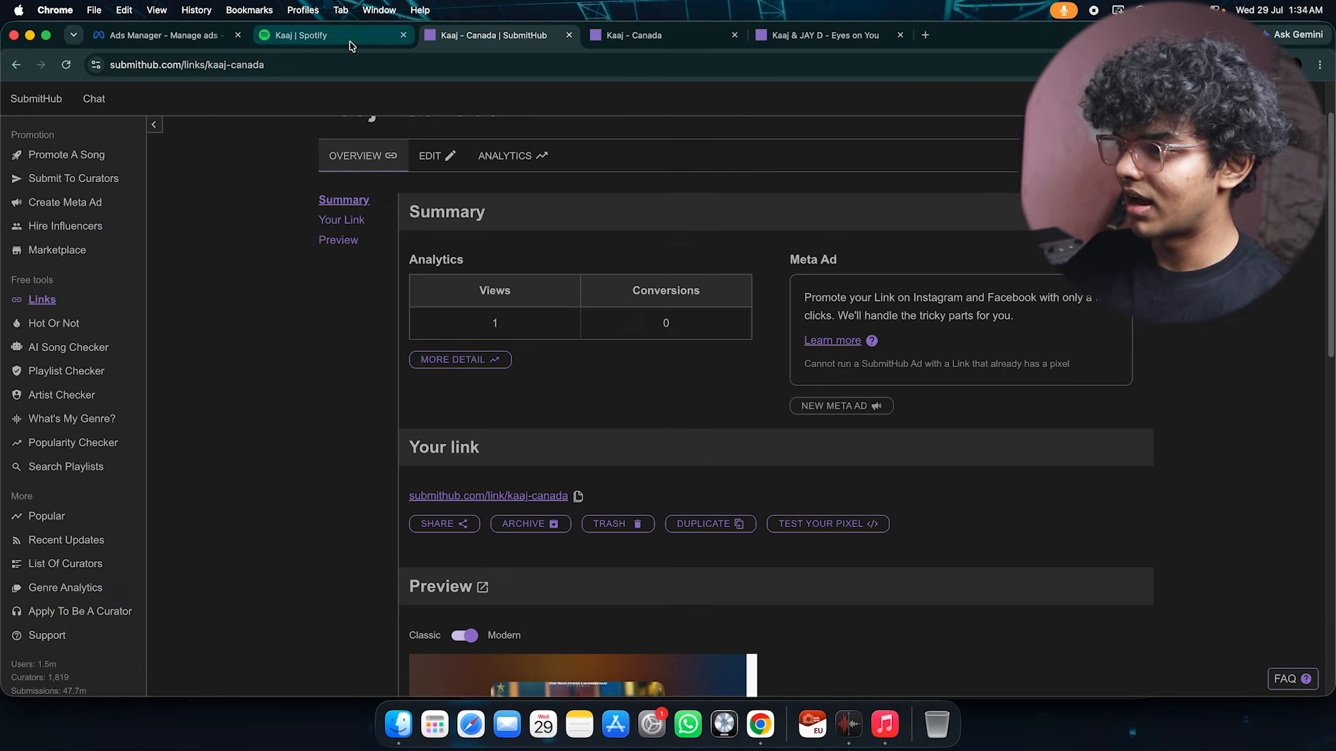
{"action": "left_click", "coordinate": [160, 35]}
{"action": "type", "text": "https://www.submithub.com/link/kaaj-canada"}
{"action": "left_click", "coordinate": [503, 414]}
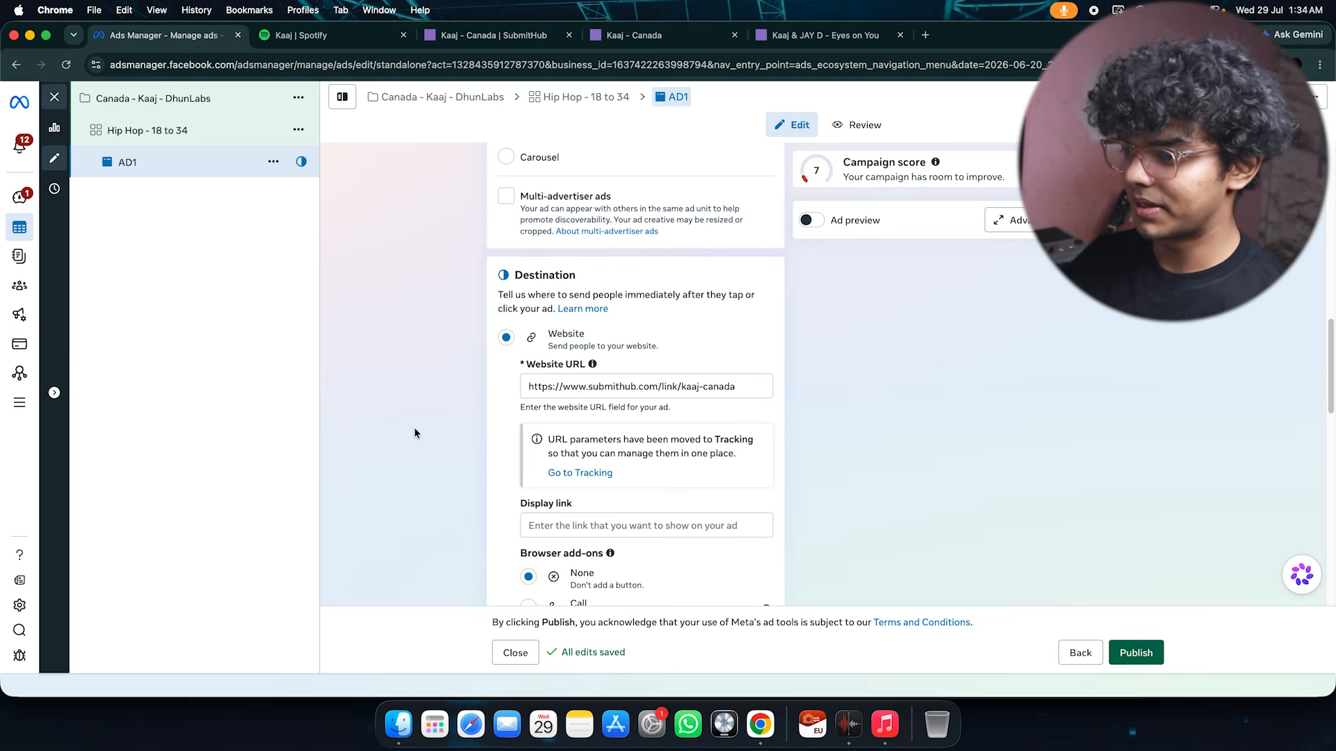
Set up a video ad creative with Eyes AD.mp4 from the account videos, skipping the trim and accepting the placement crop.
{"action": "scroll", "coordinate": [449, 429], "scroll_direction": "down", "scroll_amount": 2}
{"action": "scroll", "coordinate": [459, 431], "scroll_direction": "down", "scroll_amount": 3}
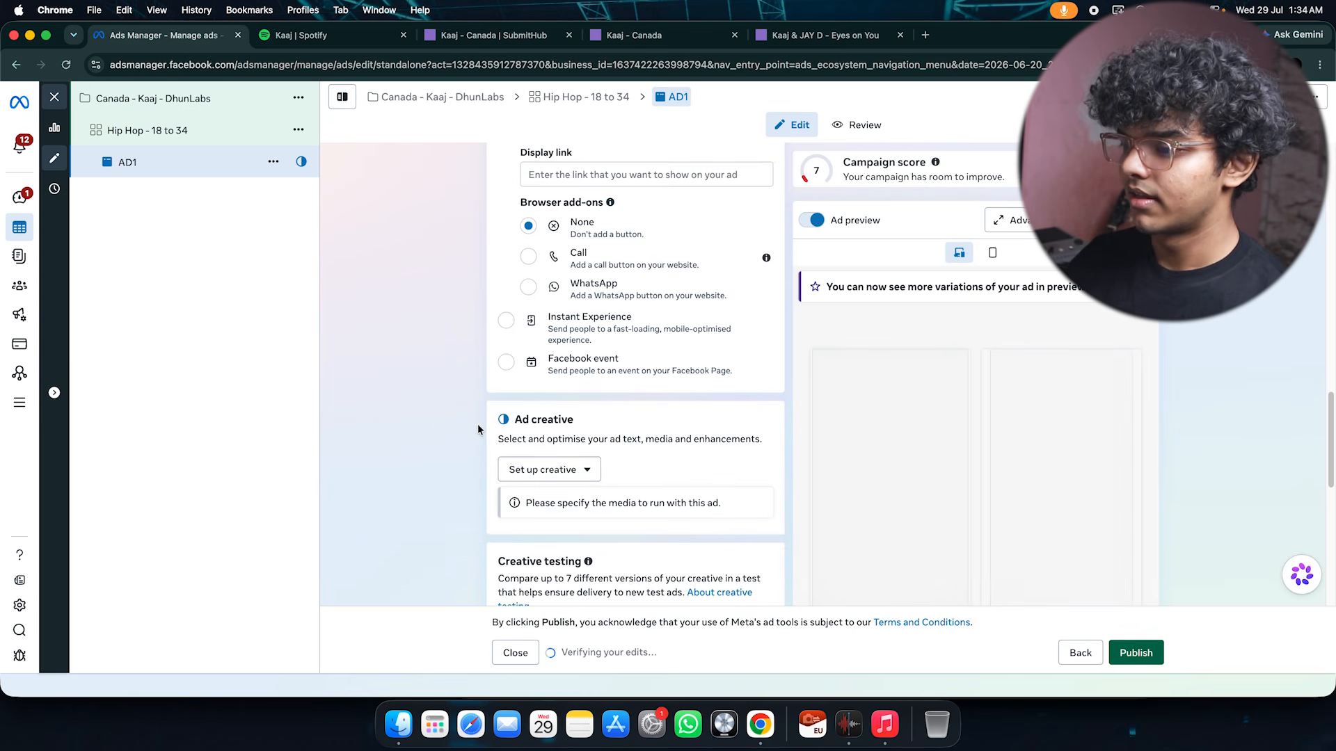
{"action": "left_click", "coordinate": [564, 459]}
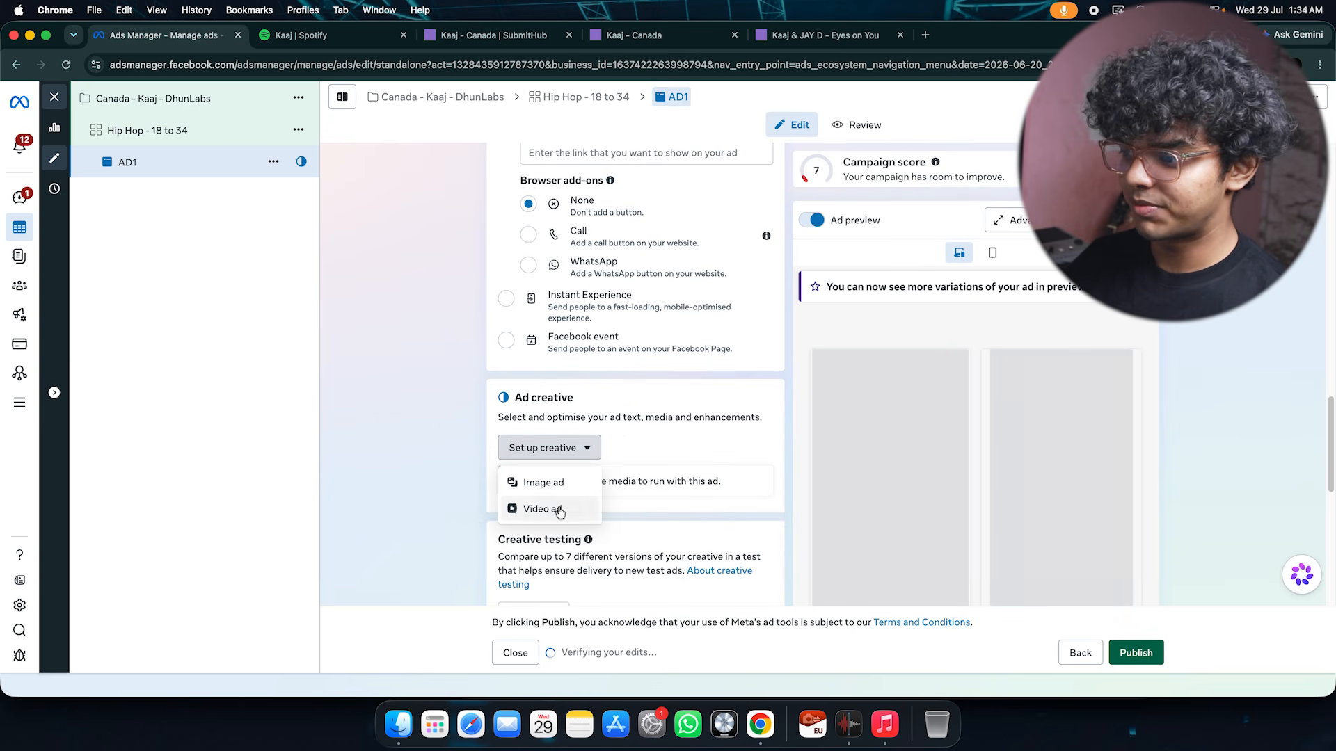
{"action": "left_click", "coordinate": [553, 508]}
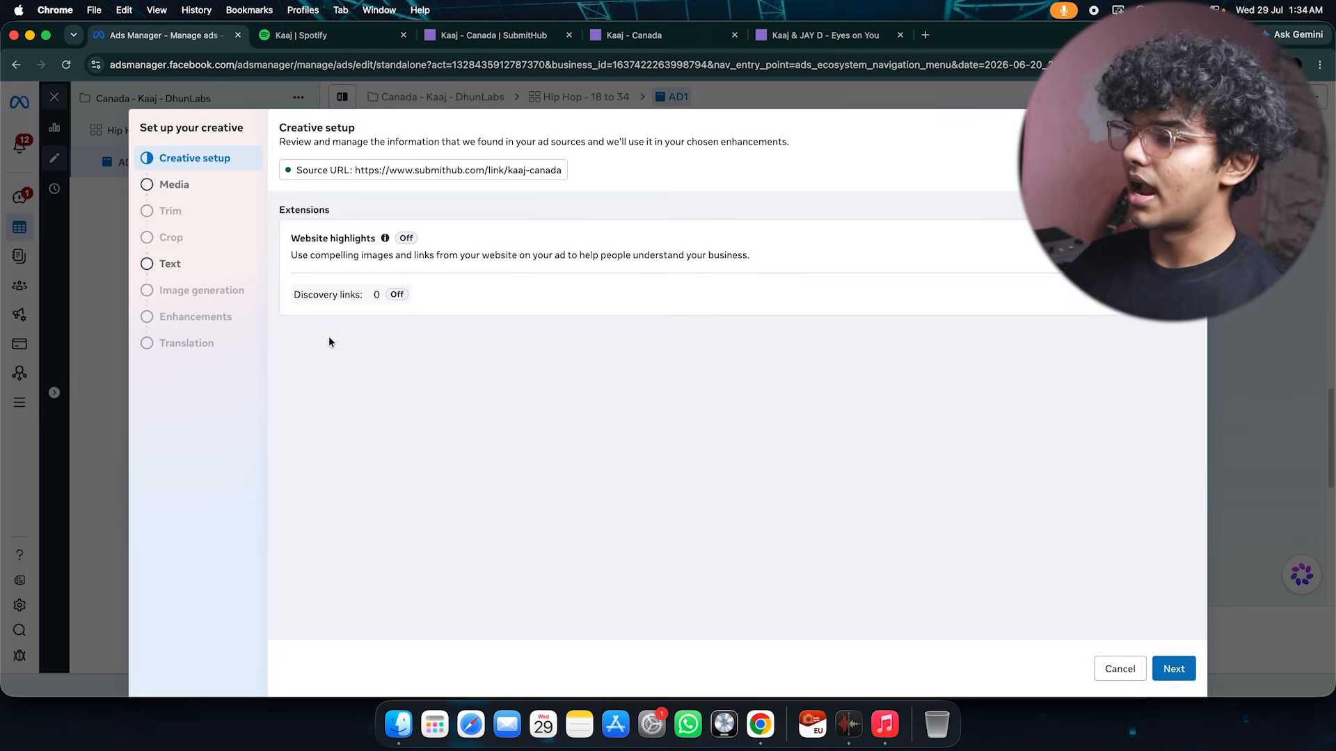
{"action": "left_click", "coordinate": [174, 185]}
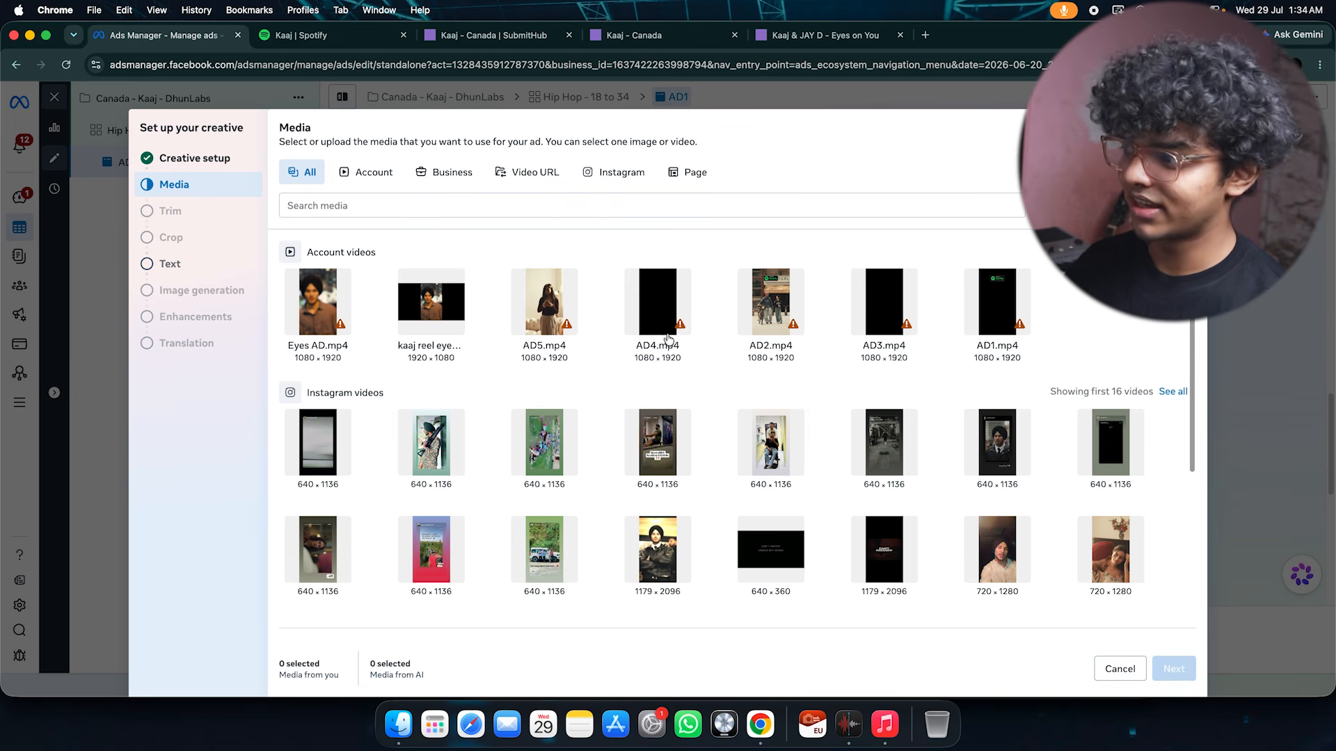
{"action": "left_click", "coordinate": [325, 301]}
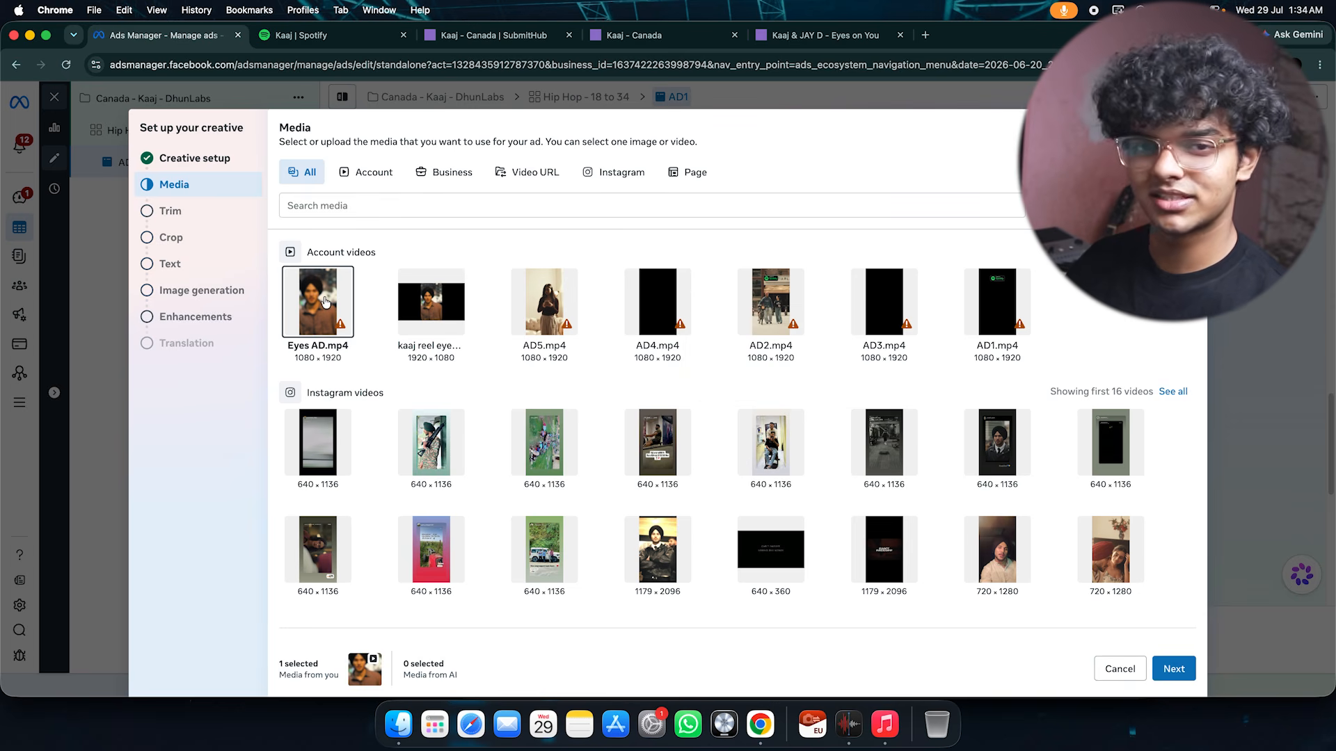
{"action": "left_click", "coordinate": [1174, 672]}
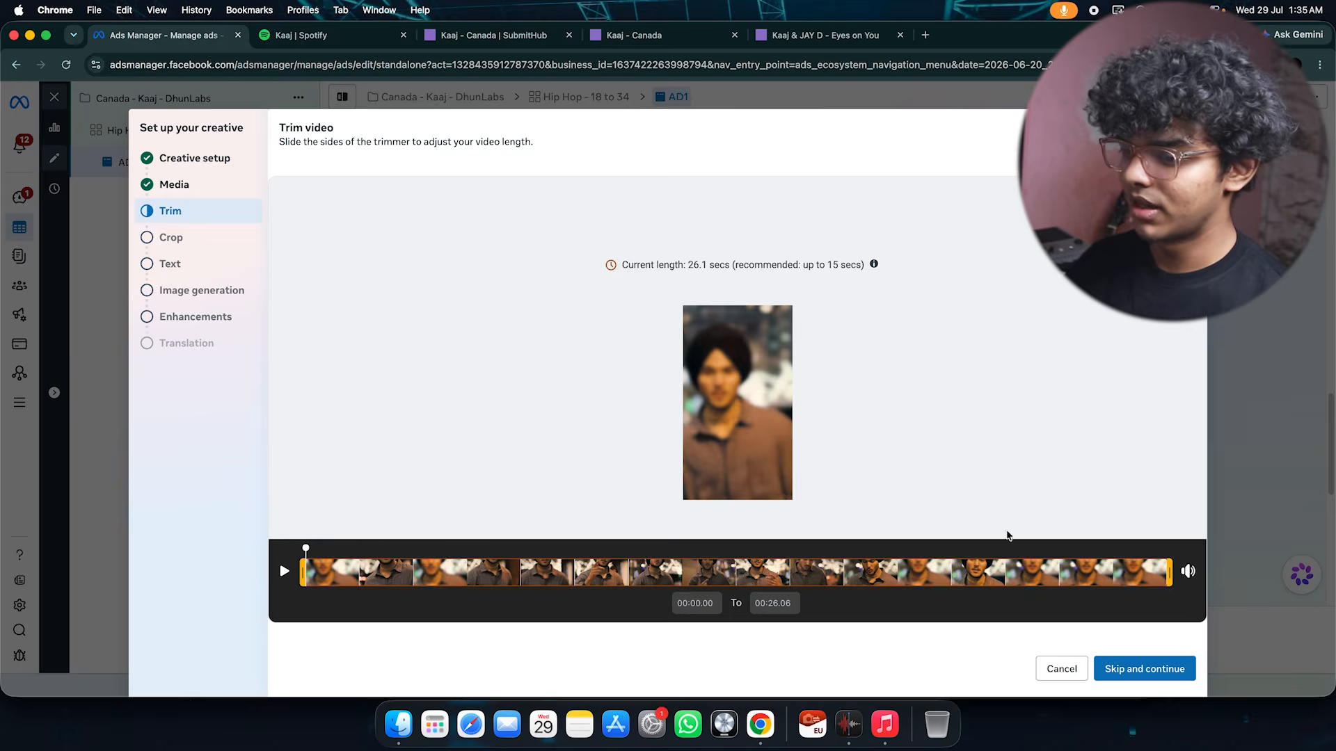
{"action": "left_click", "coordinate": [1190, 668]}
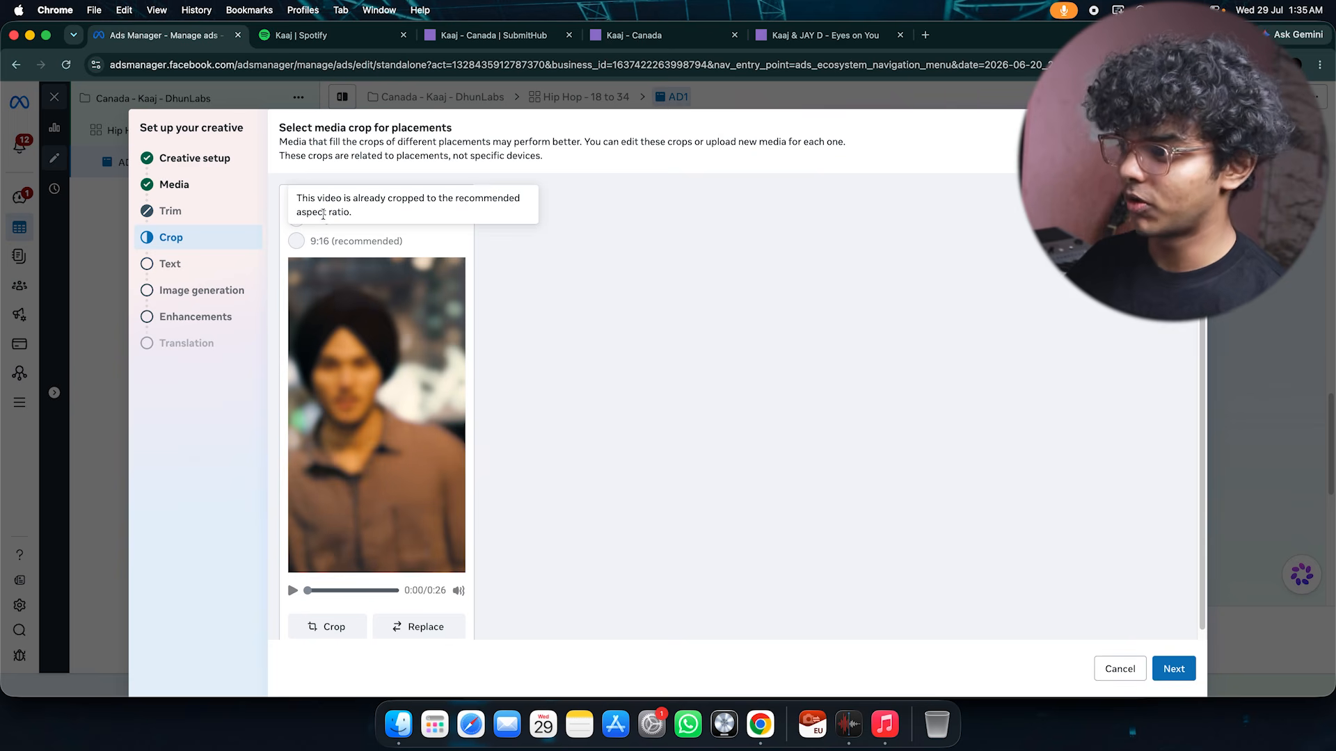
{"action": "left_click", "coordinate": [1173, 669]}
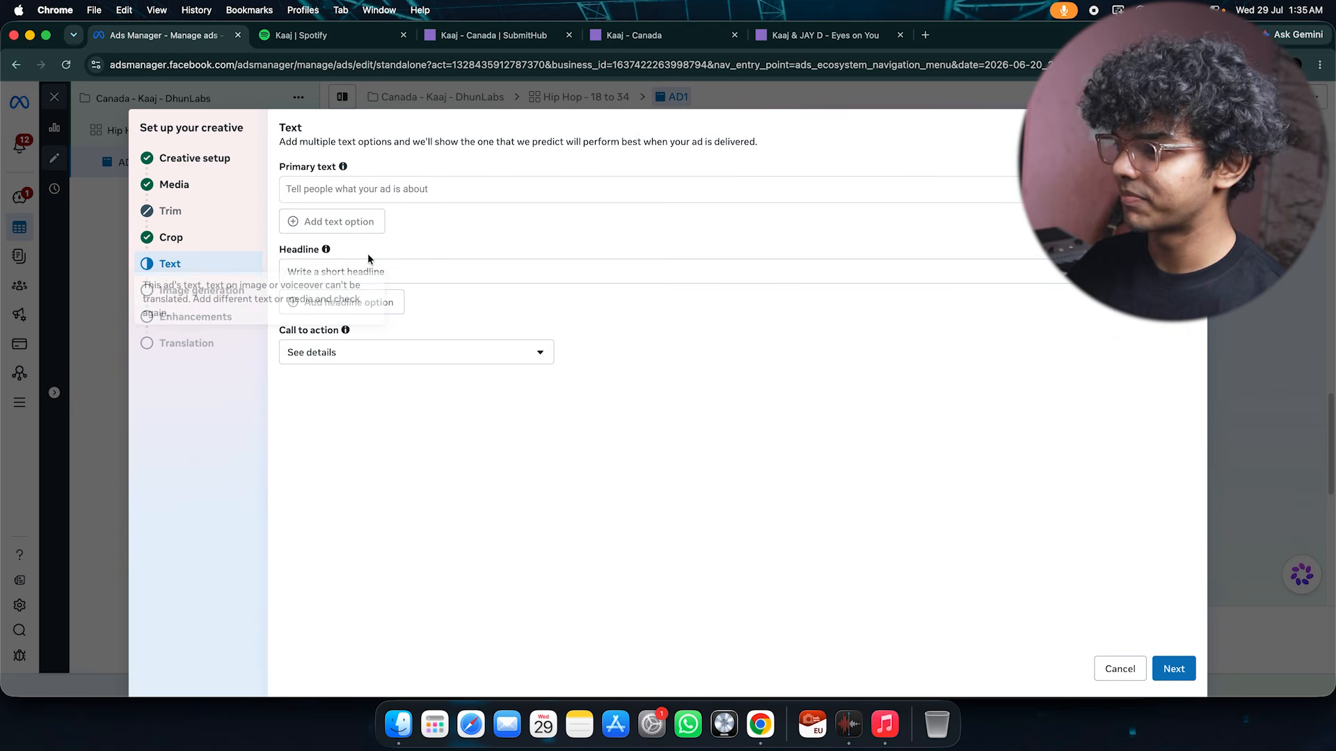
Set the primary text to "Stream Canada Now!", the headline to "New punjabi music for you!" and the call to action to Listen now.
{"action": "left_click", "coordinate": [392, 186]}
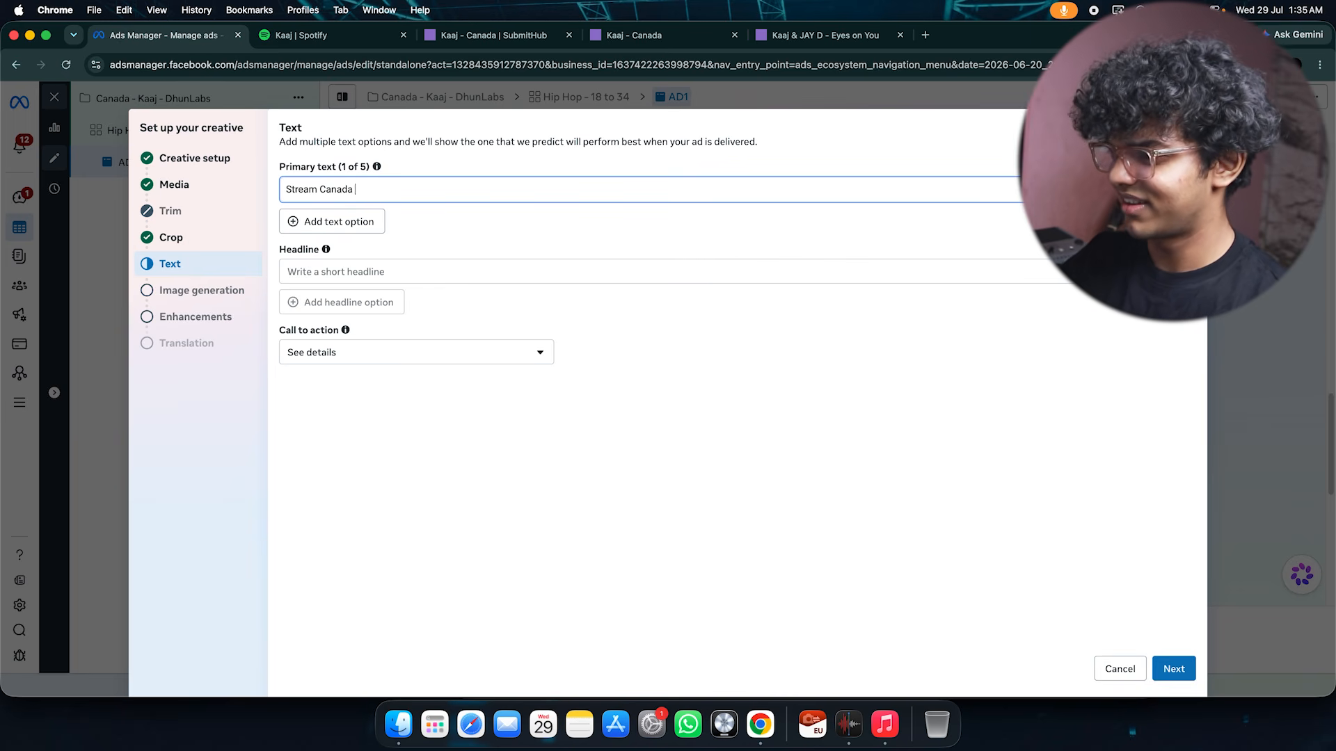
{"action": "left_click", "coordinate": [421, 271]}
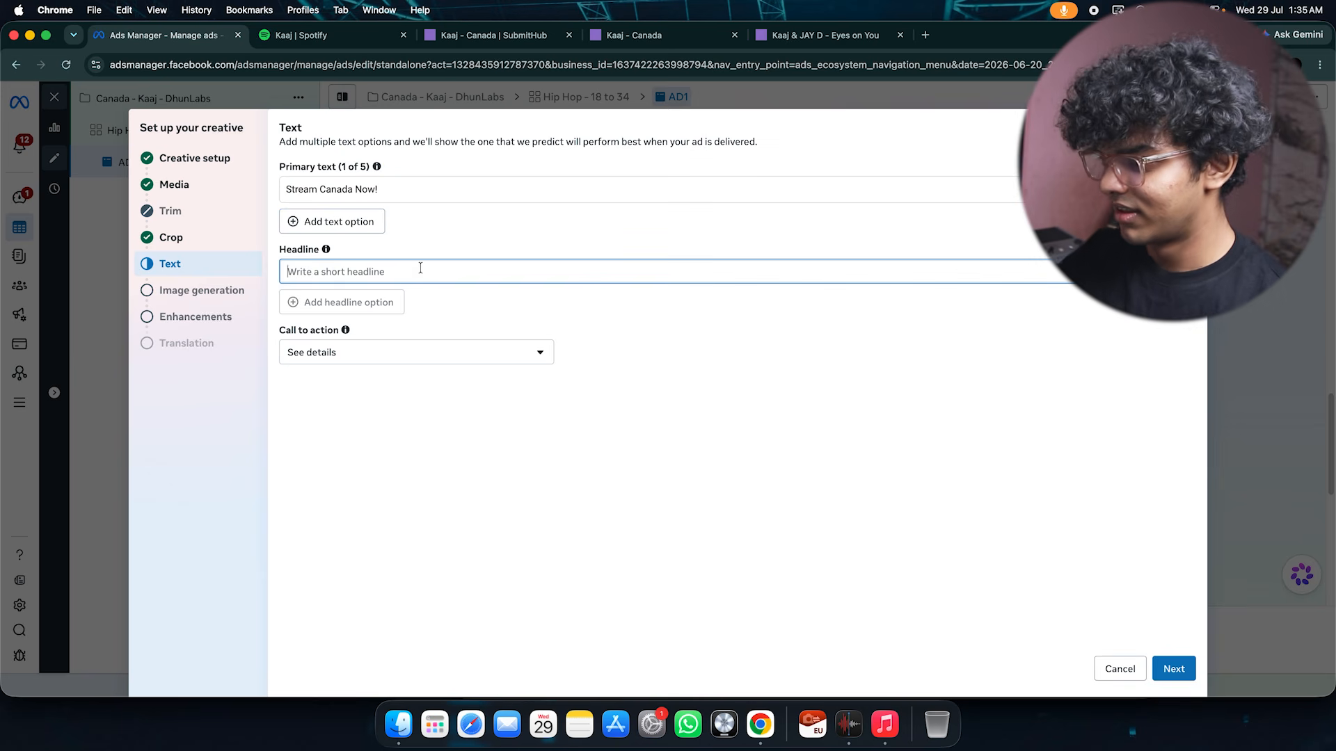
{"action": "type", "text": "New punjabi music for you!"}
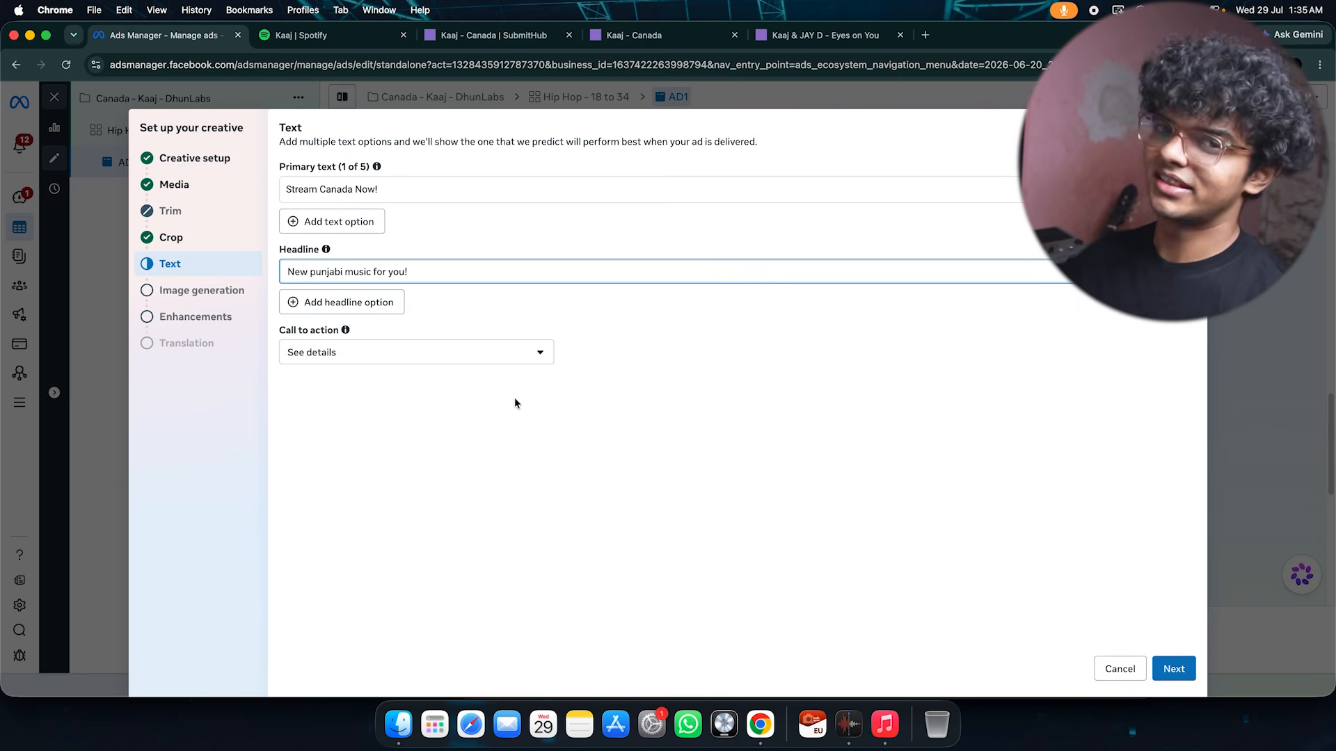
{"action": "left_click", "coordinate": [499, 361]}
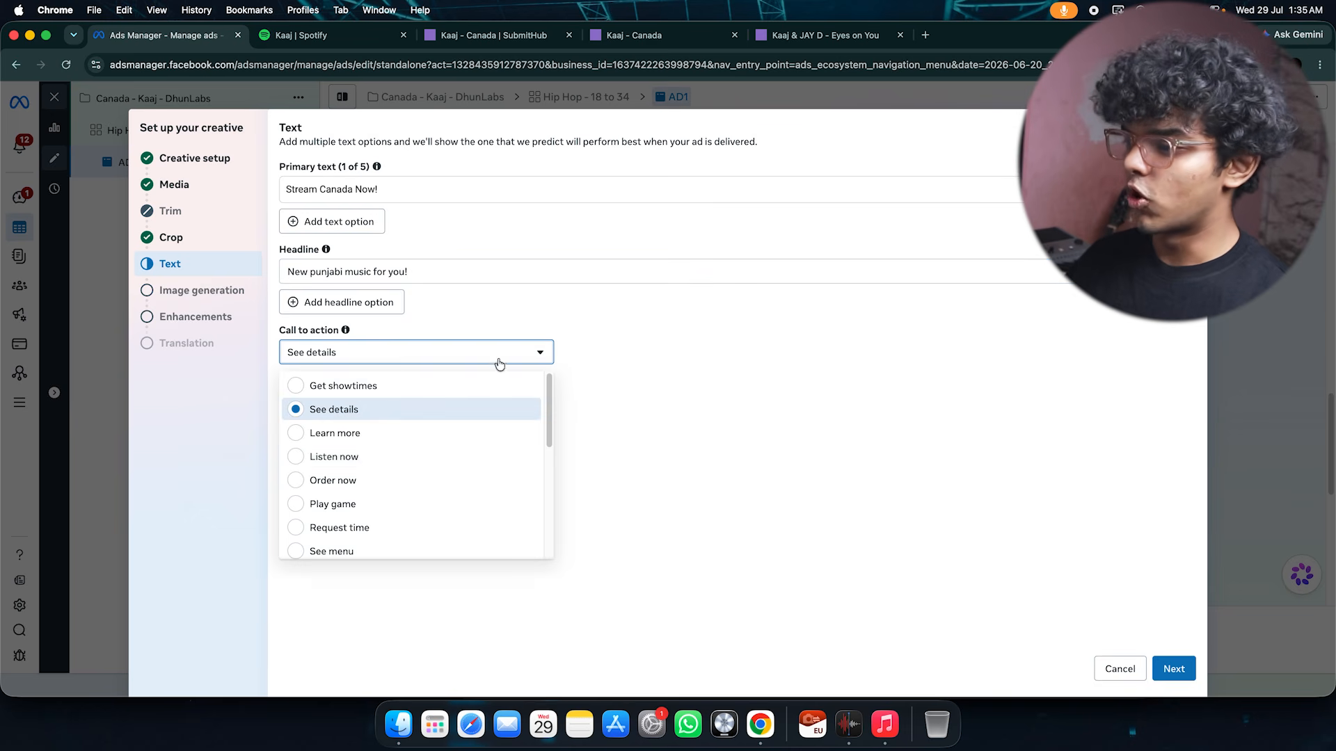
{"action": "left_click", "coordinate": [367, 461]}
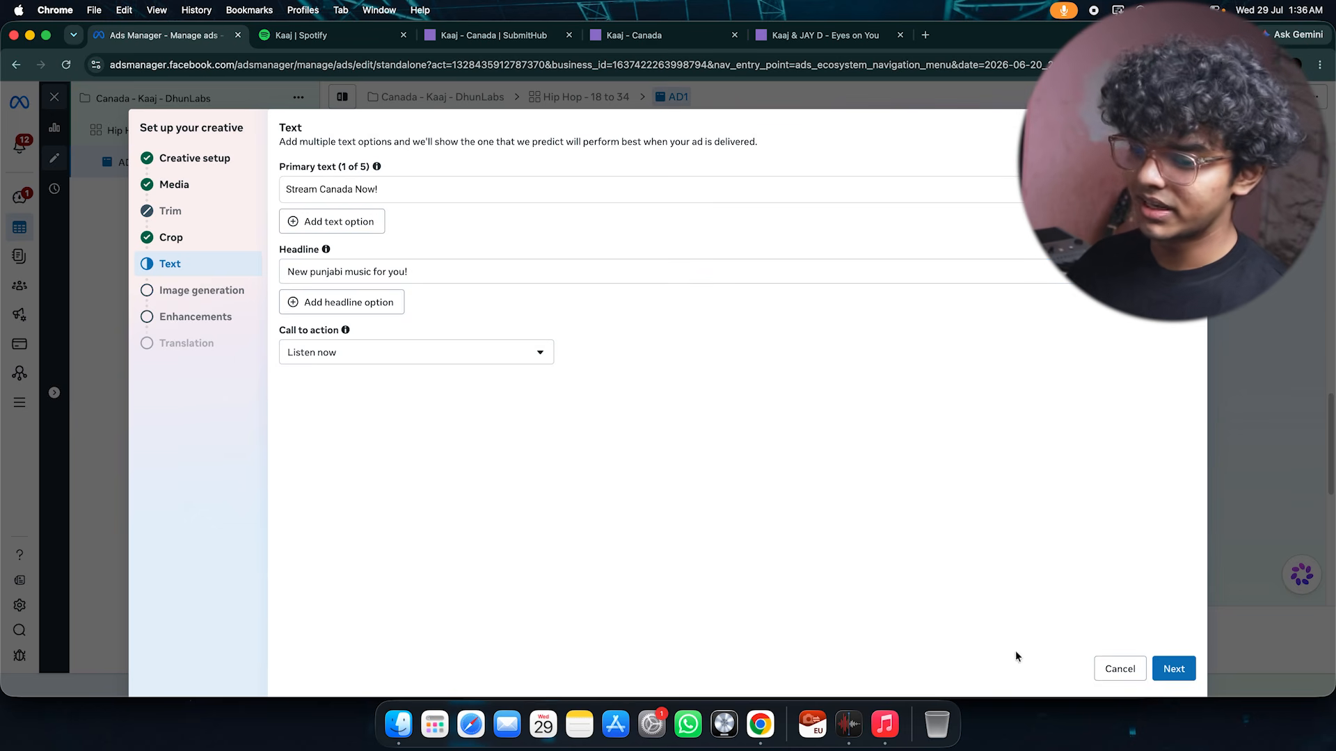
{"action": "left_click", "coordinate": [1173, 669]}
Skip the AI-generated images, leave the listed Advantage+ creative enhancements off and finish the creative setup.
{"action": "scroll", "coordinate": [920, 563], "scroll_direction": "down", "scroll_amount": 5}
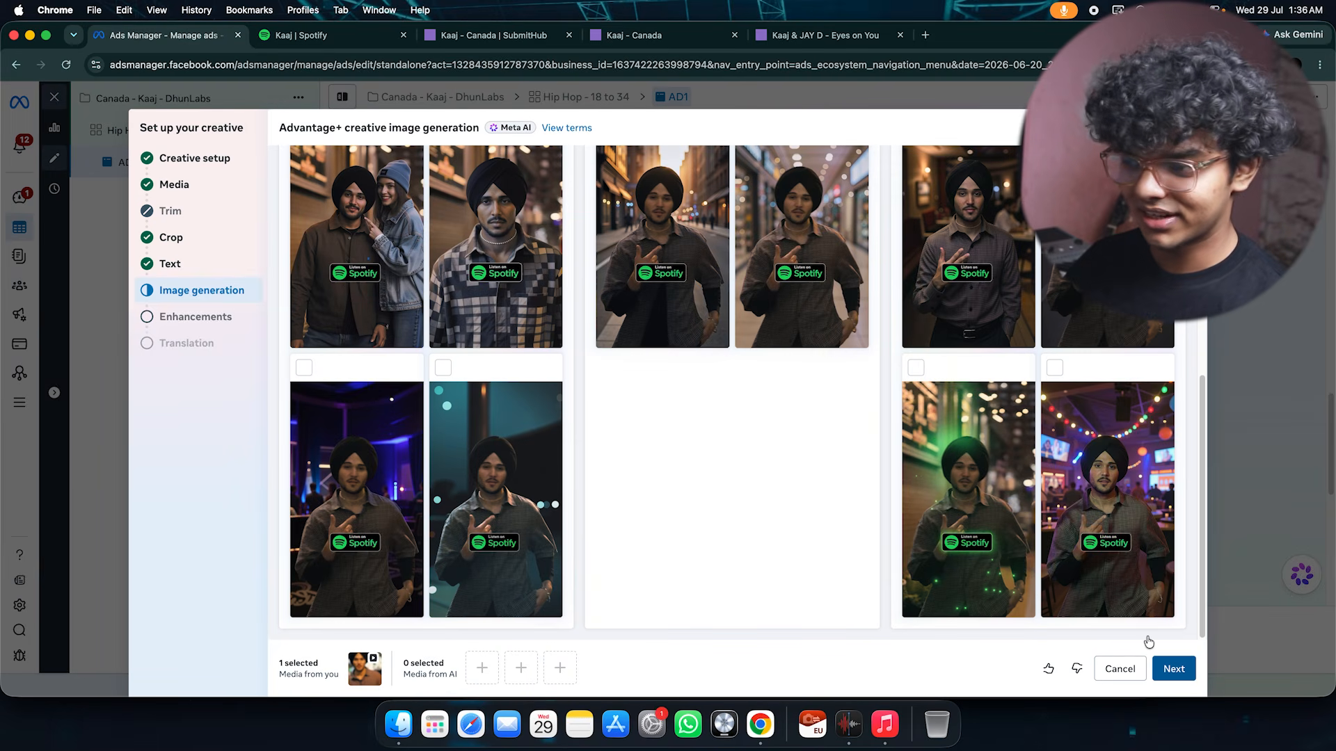
{"action": "scroll", "coordinate": [974, 556], "scroll_direction": "up", "scroll_amount": 5}
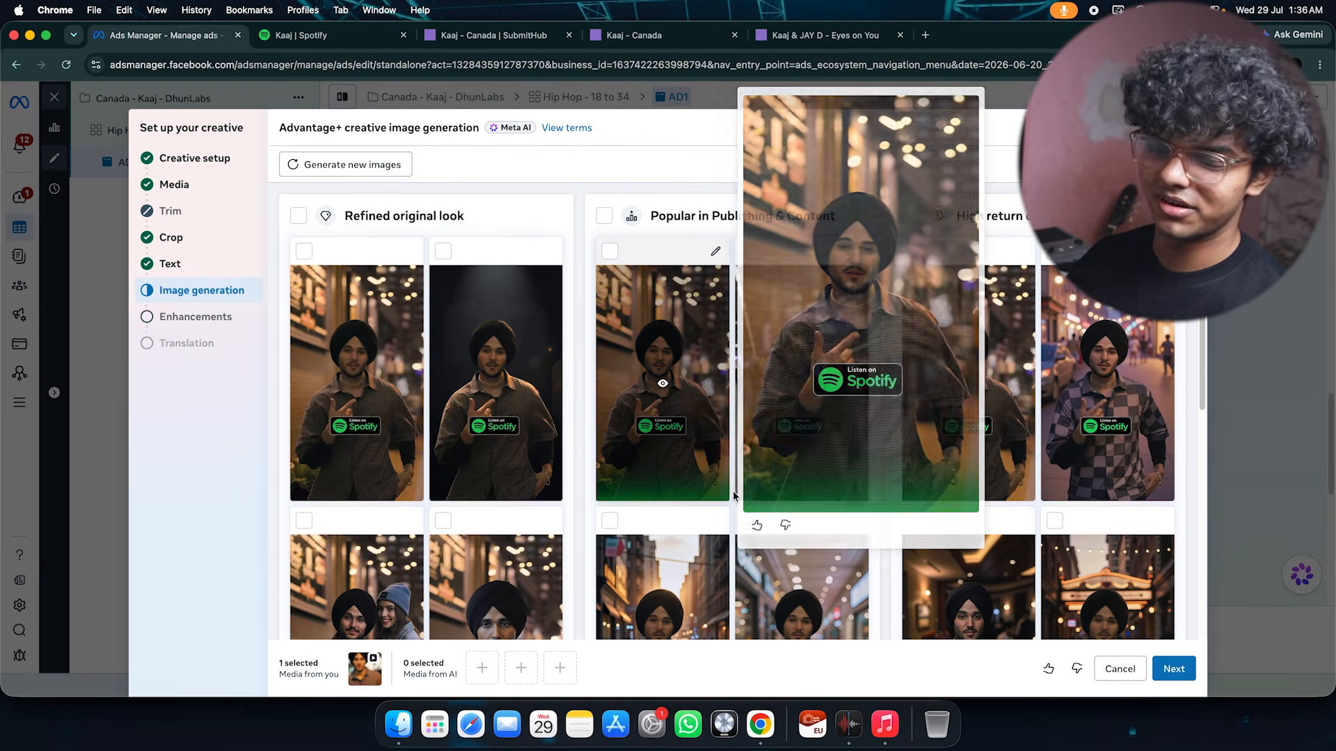
{"action": "left_click", "coordinate": [1173, 669]}
{"action": "scroll", "coordinate": [676, 420], "scroll_direction": "down", "scroll_amount": 5}
{"action": "scroll", "coordinate": [319, 343], "scroll_direction": "up", "scroll_amount": 5}
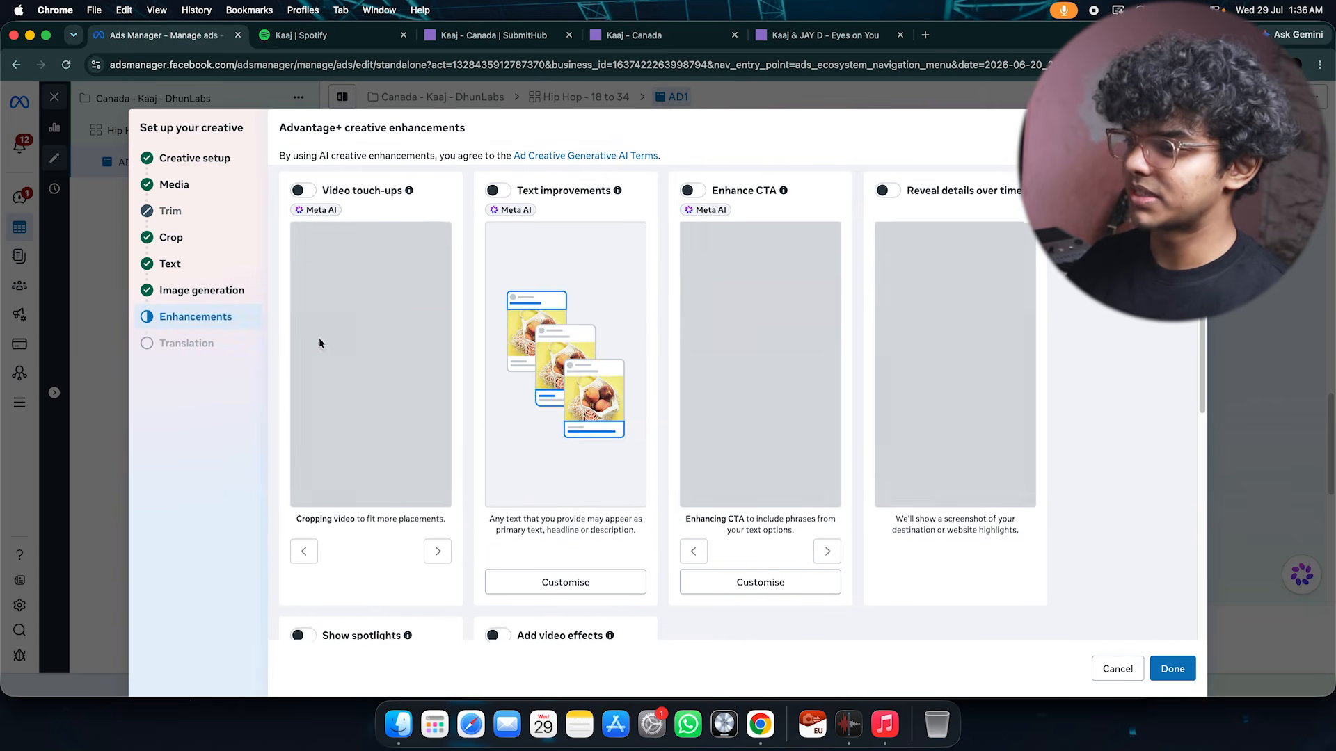
{"action": "scroll", "coordinate": [842, 446], "scroll_direction": "down", "scroll_amount": 5}
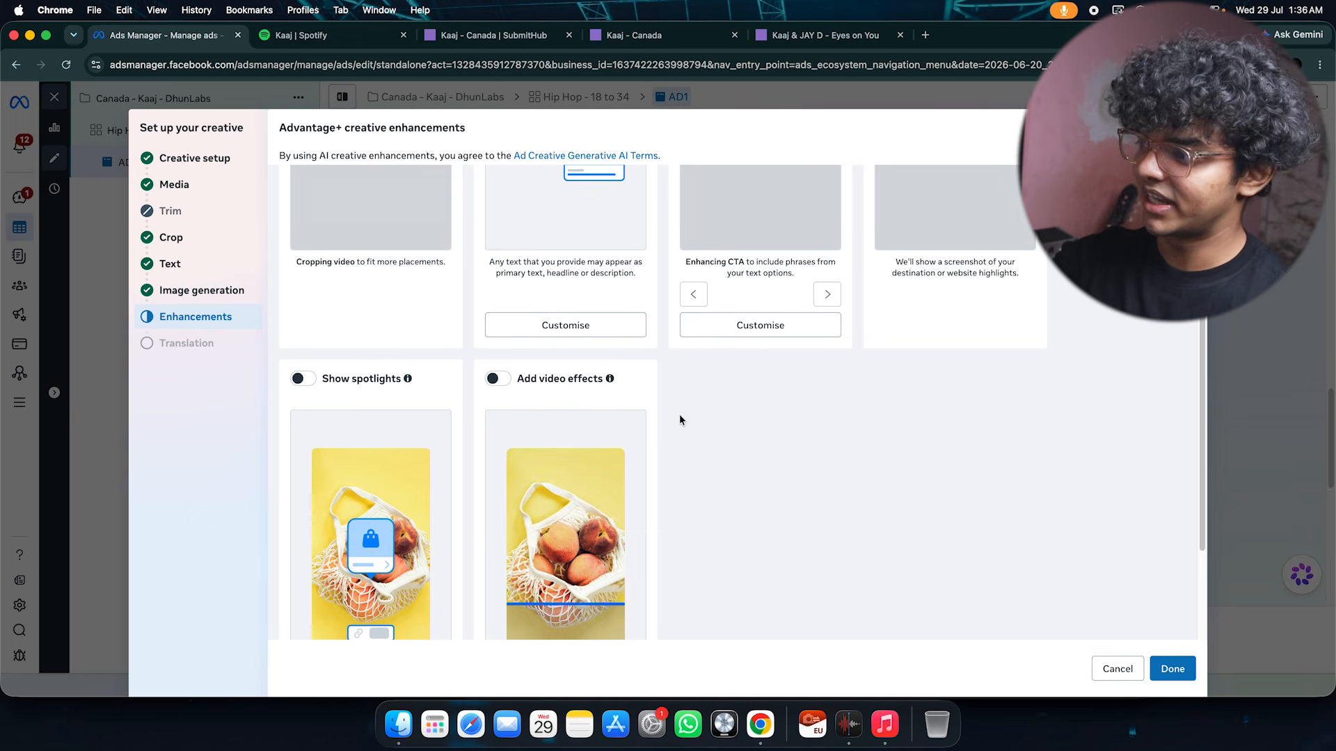
{"action": "left_click", "coordinate": [1174, 670]}
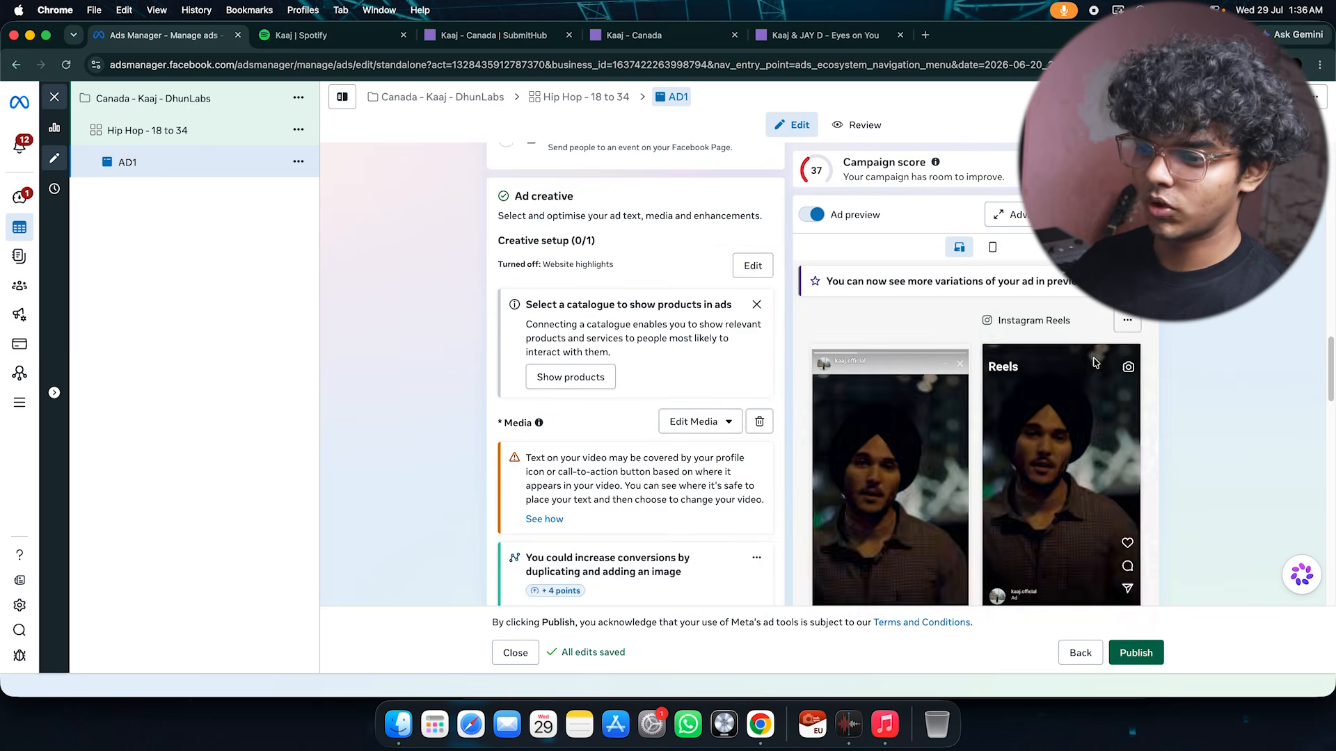
Review the completed ad creative, including its media, text, call to action and enhancement settings.
{"action": "scroll", "coordinate": [1094, 362], "scroll_direction": "down", "scroll_amount": 6}
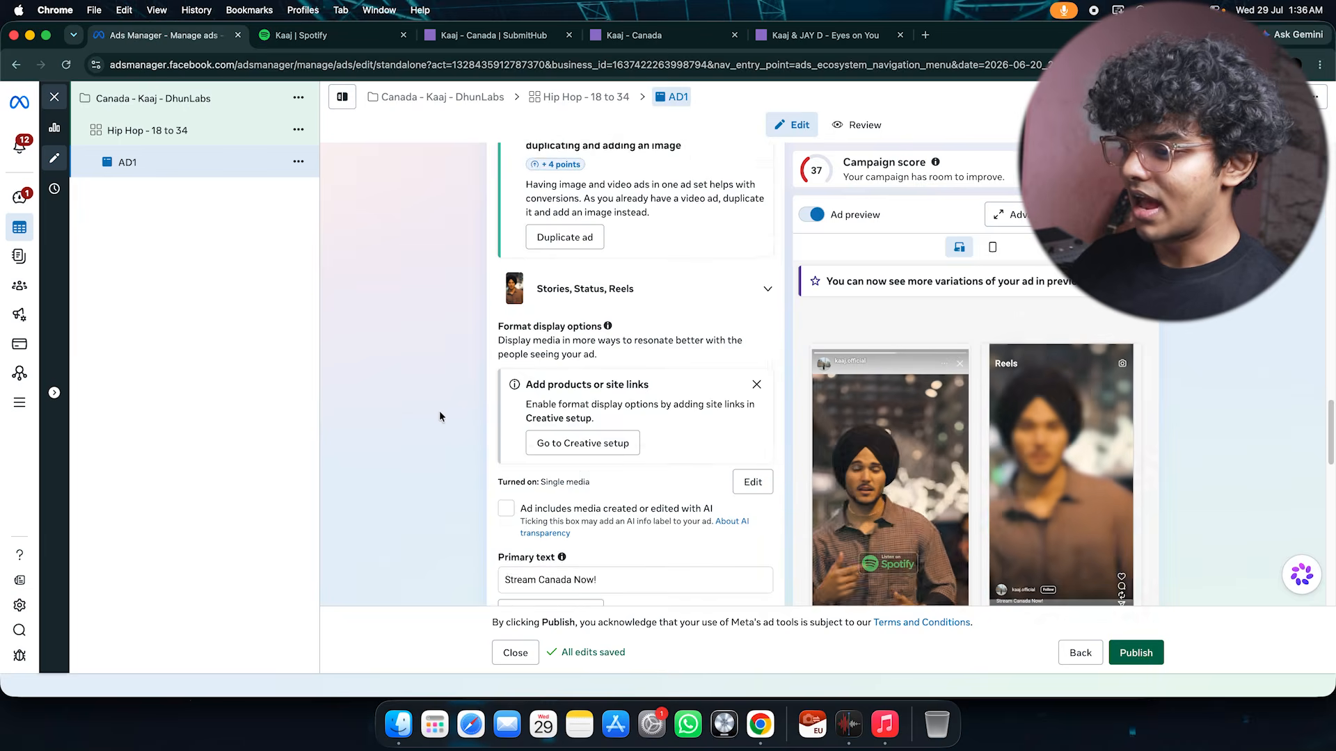
{"action": "scroll", "coordinate": [440, 416], "scroll_direction": "down", "scroll_amount": 10}
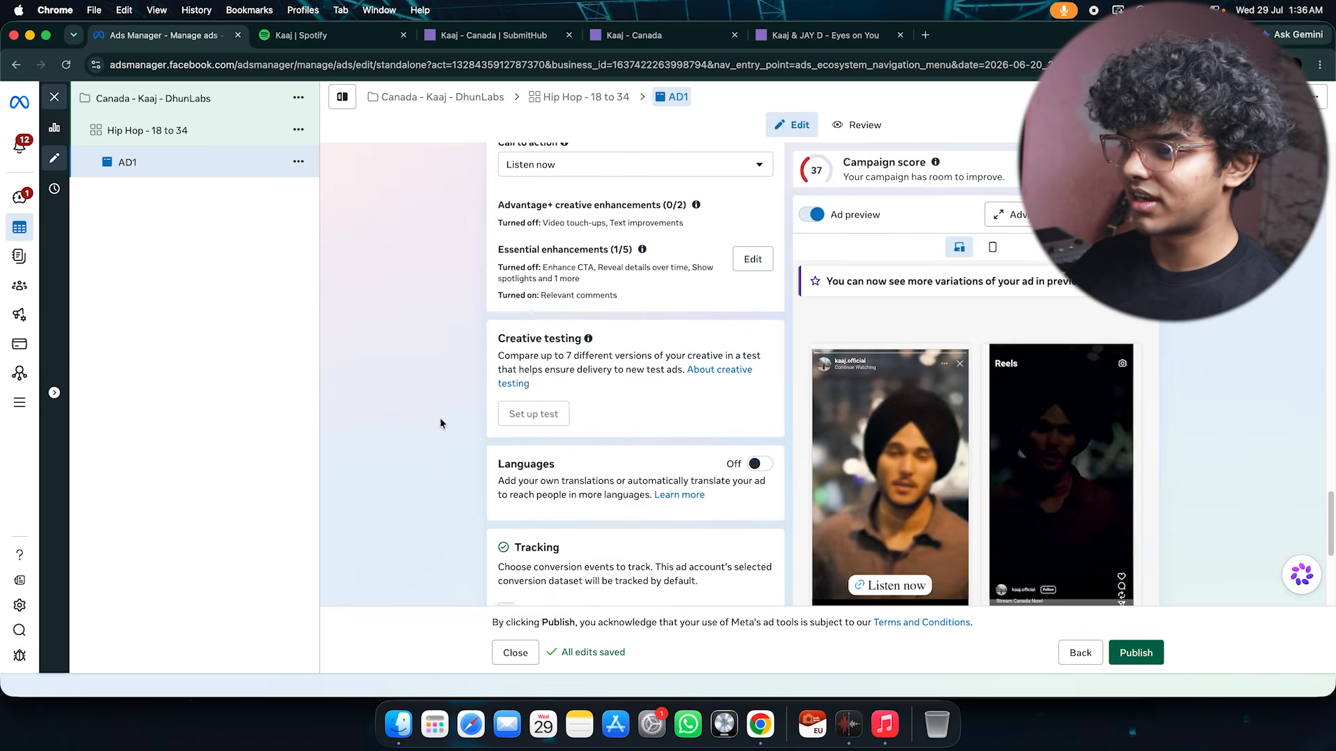
{"action": "scroll", "coordinate": [439, 417], "scroll_direction": "up", "scroll_amount": 1}
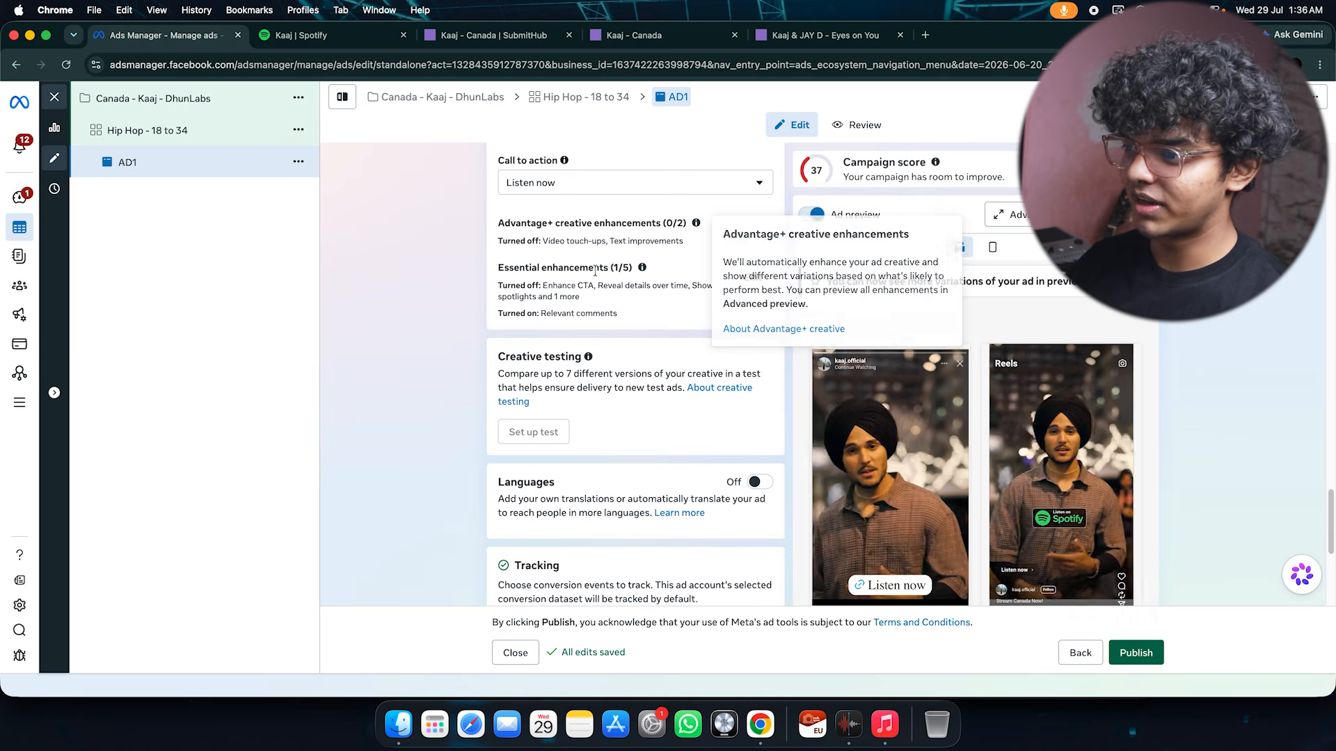
Turn off the Relevant comments essential enhancement for AD1, save it, and check the ad's creative testing, language and tracking settings.
{"action": "double_click", "coordinate": [597, 314]}
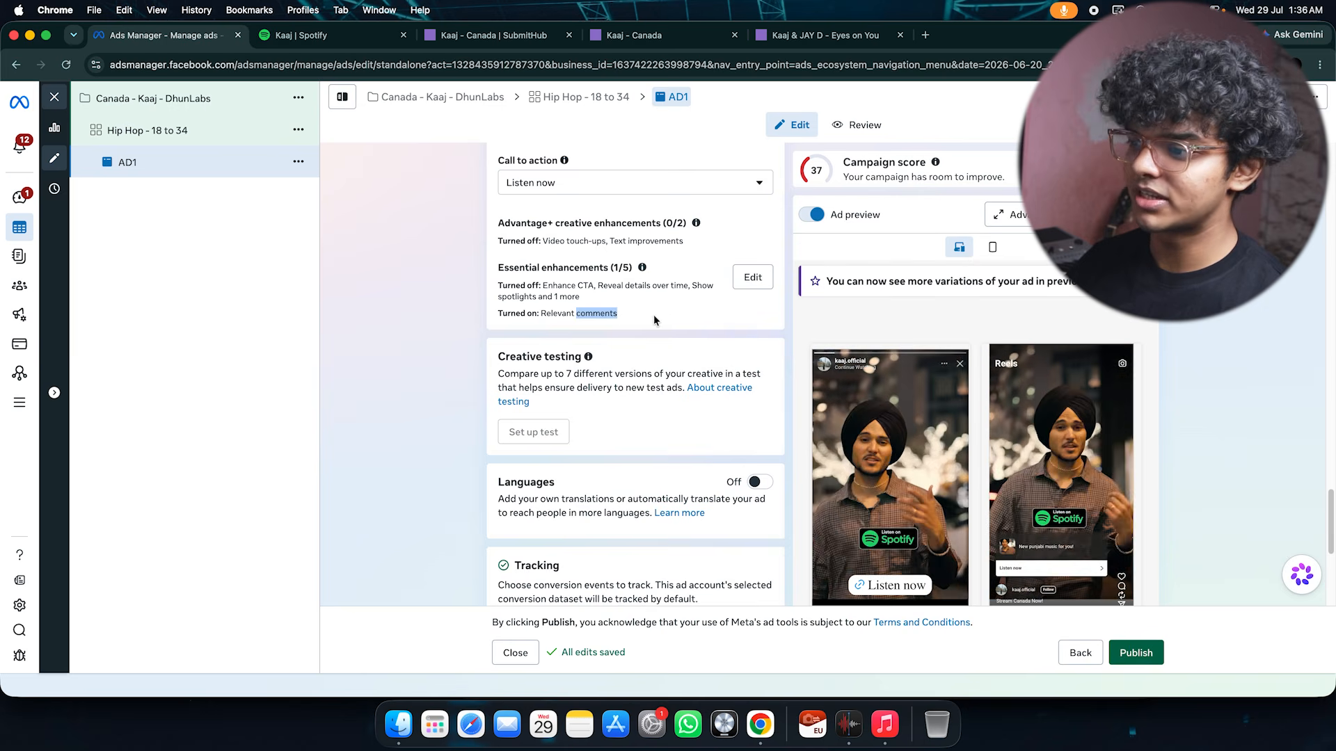
{"action": "left_click", "coordinate": [760, 279]}
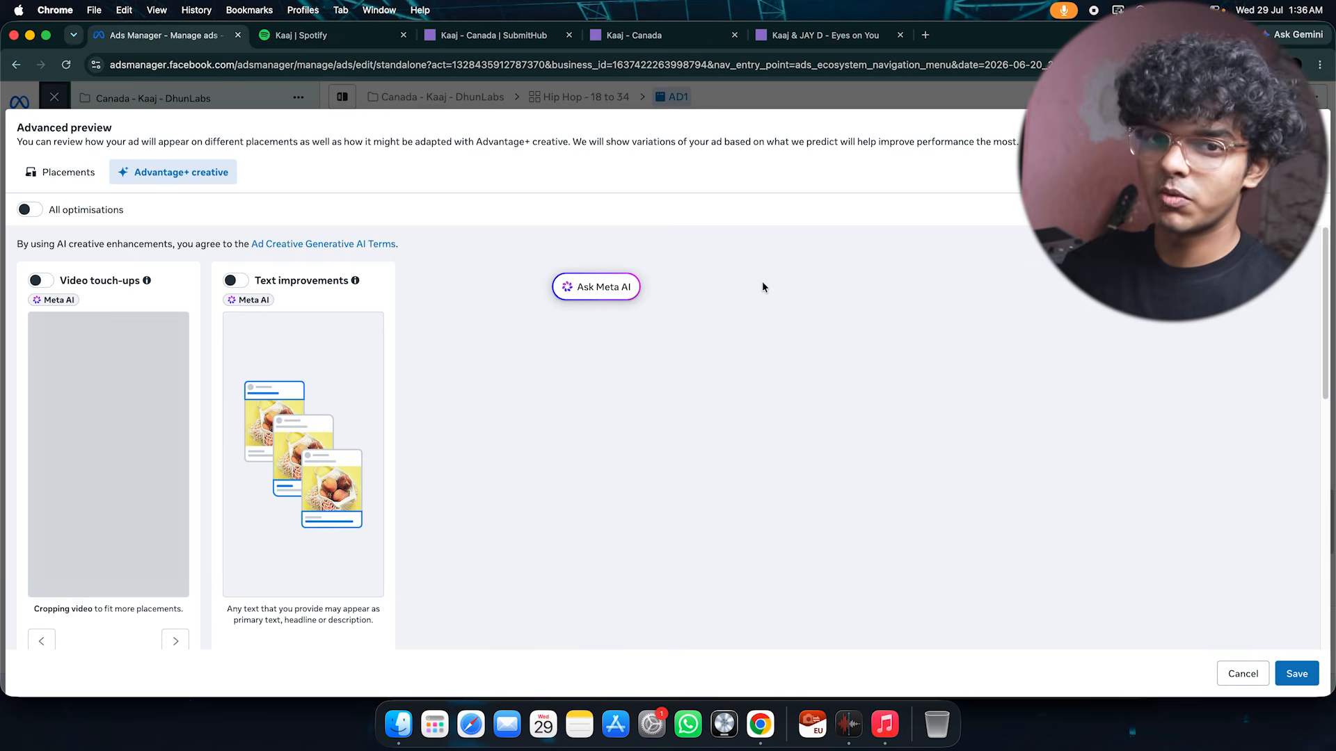
{"action": "scroll", "coordinate": [761, 287], "scroll_direction": "down", "scroll_amount": 5}
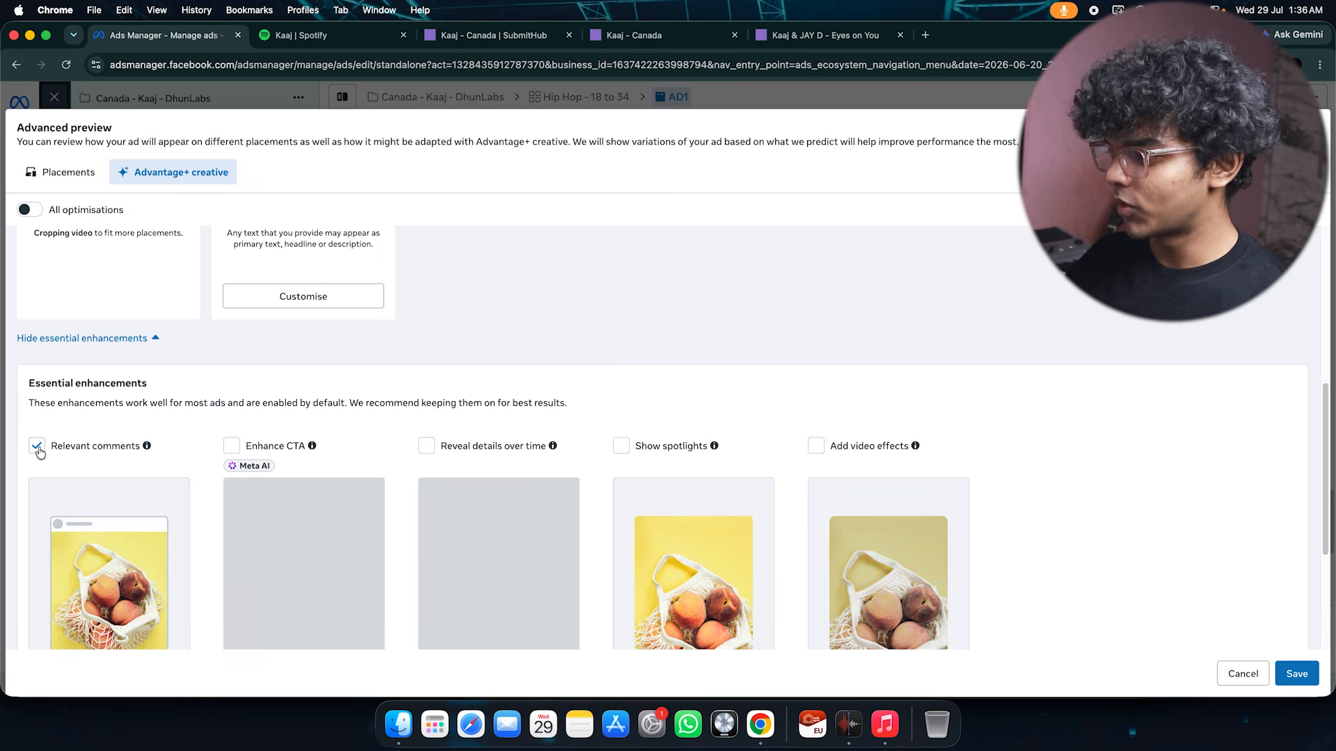
{"action": "left_click", "coordinate": [1295, 674]}
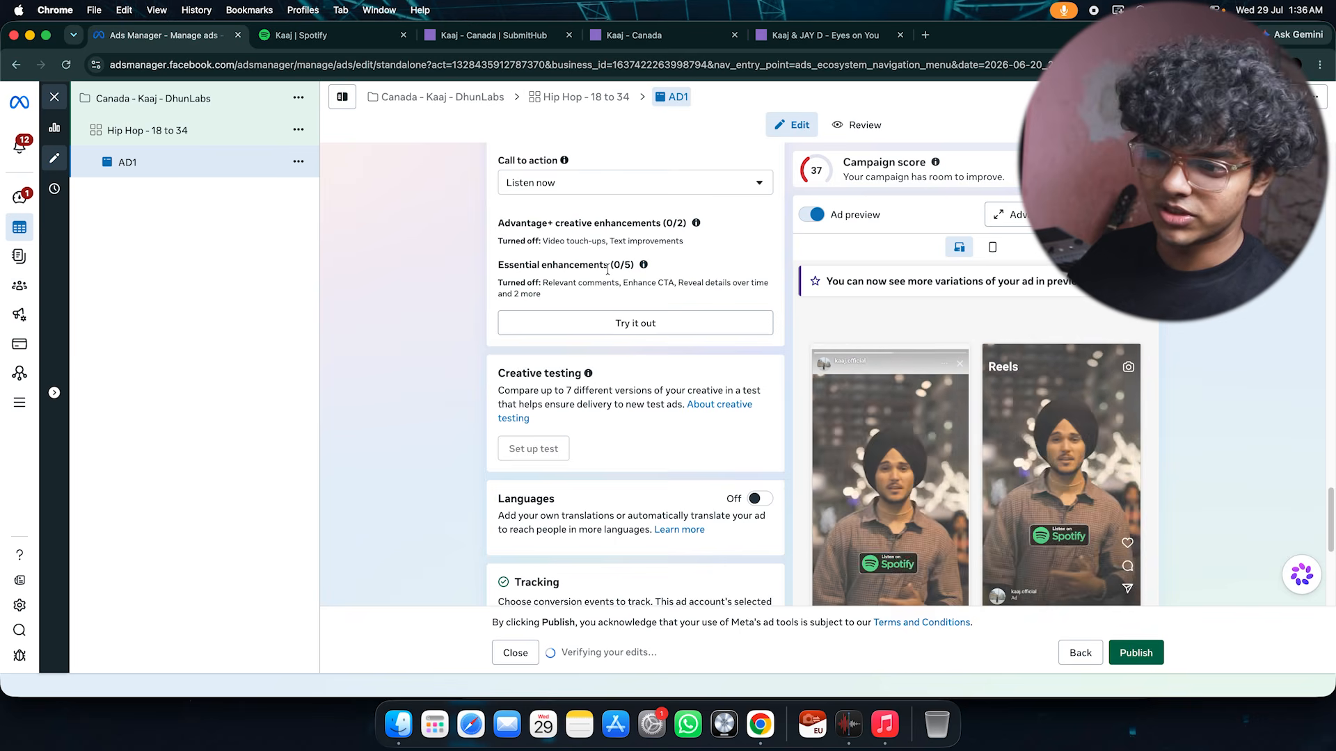
{"action": "mouse_move", "coordinate": [586, 373]}
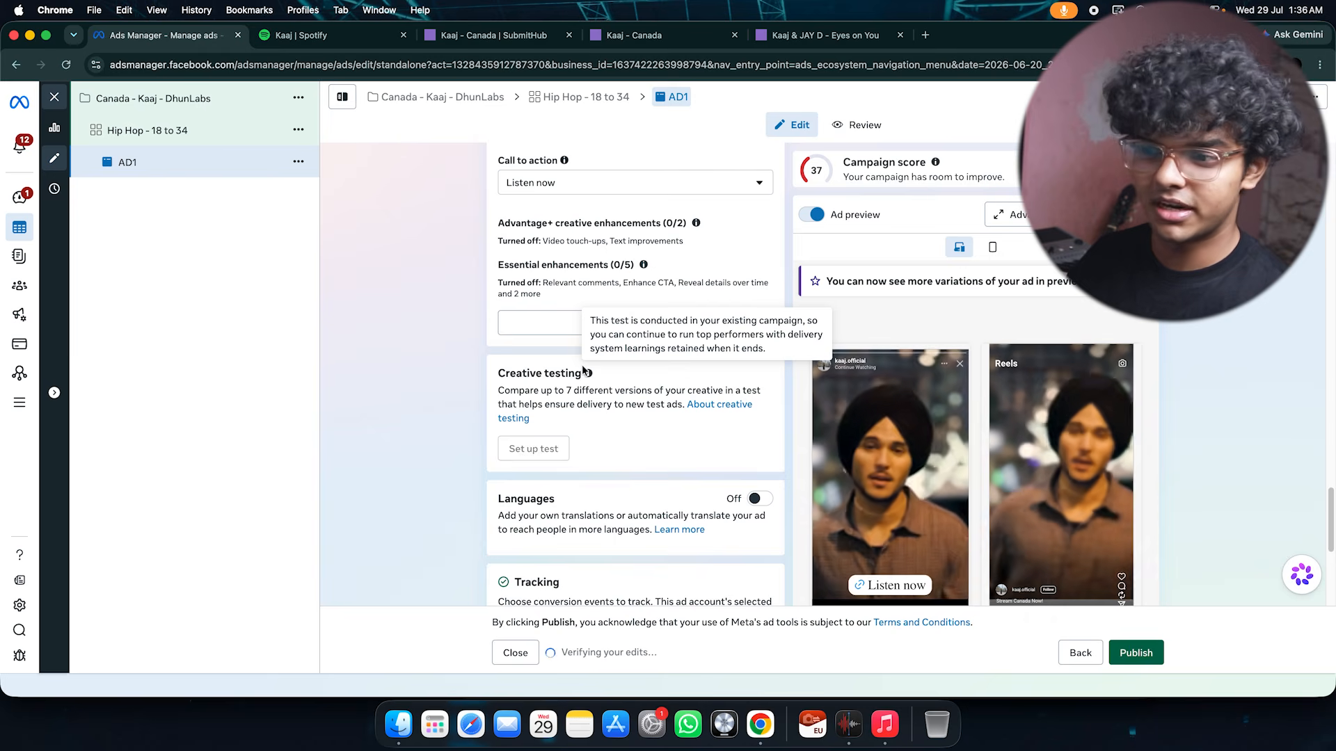
{"action": "scroll", "coordinate": [458, 455], "scroll_direction": "down", "scroll_amount": 2}
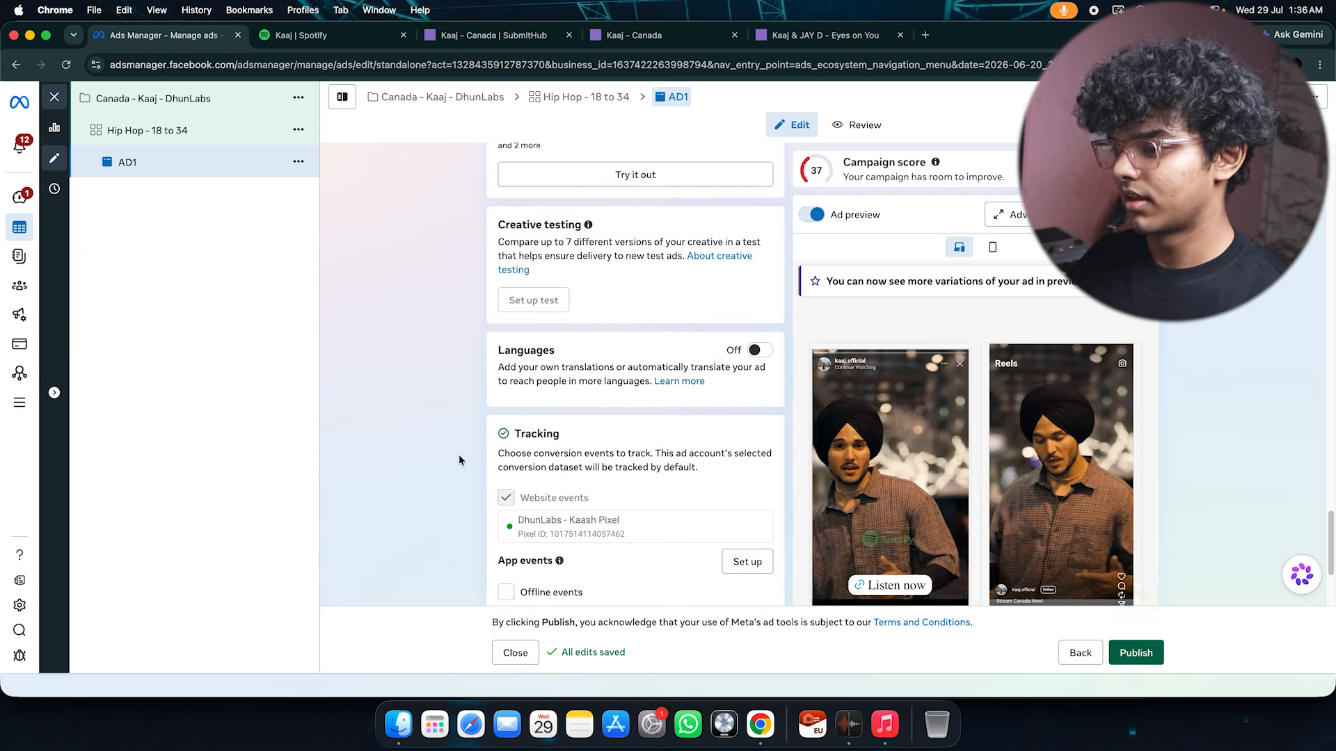
{"action": "scroll", "coordinate": [458, 454], "scroll_direction": "down", "scroll_amount": 1}
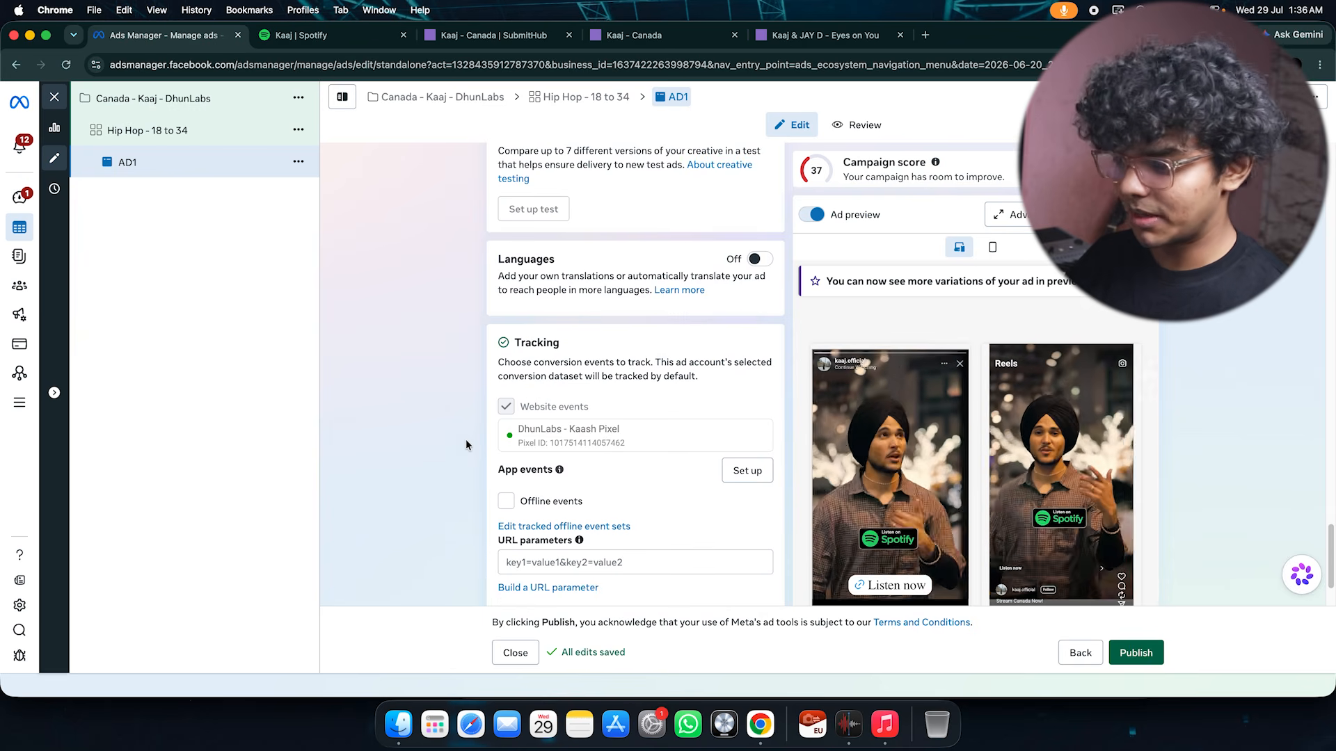
{"action": "scroll", "coordinate": [466, 445], "scroll_direction": "down", "scroll_amount": 2}
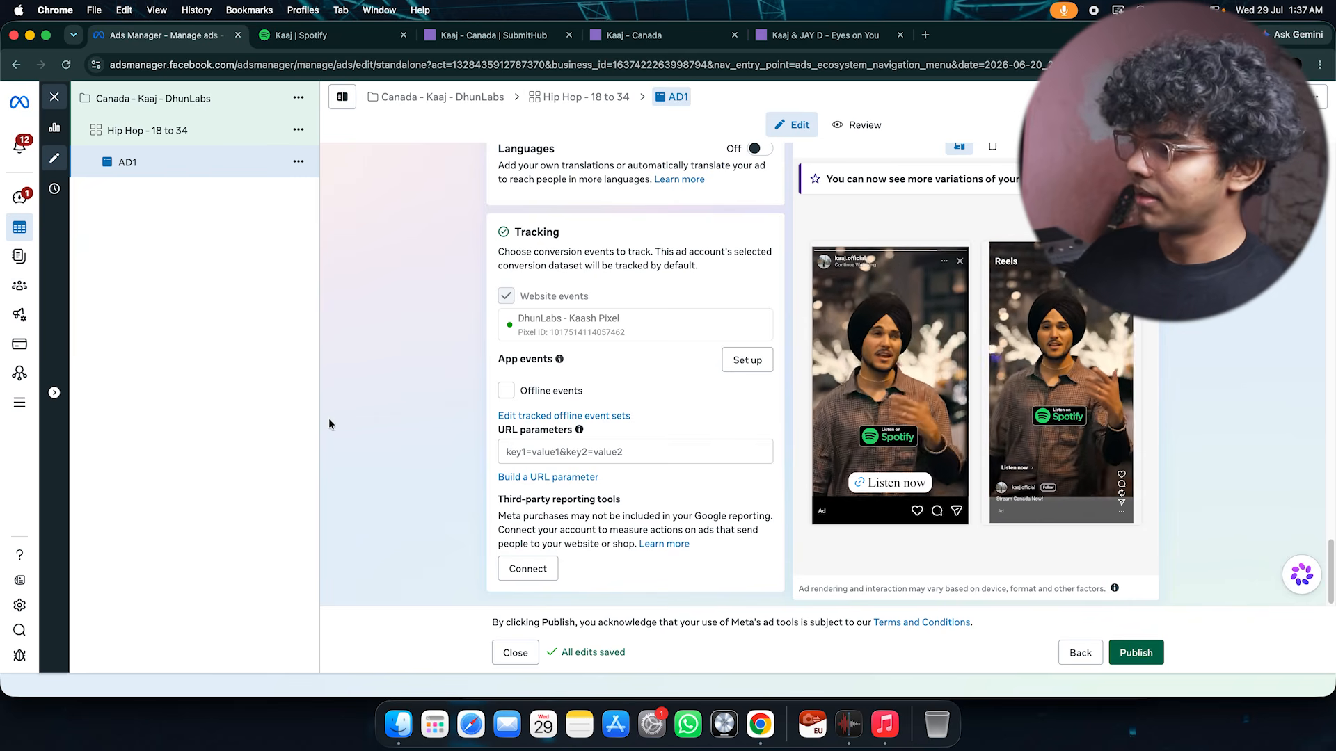
Quickly duplicate AD1 within its ad set using the original setup and name the copy AD2.
{"action": "scroll", "coordinate": [760, 415], "scroll_direction": "up", "scroll_amount": 20}
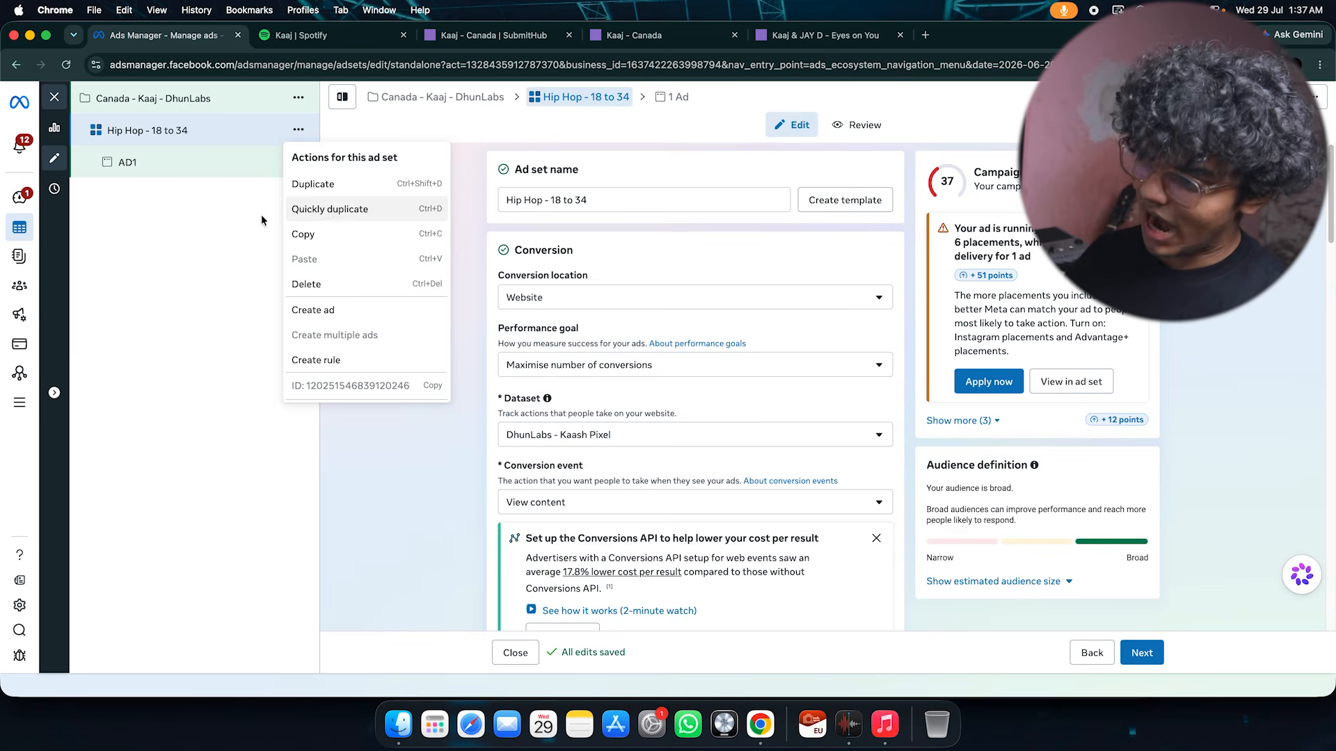
{"action": "left_click", "coordinate": [185, 167]}
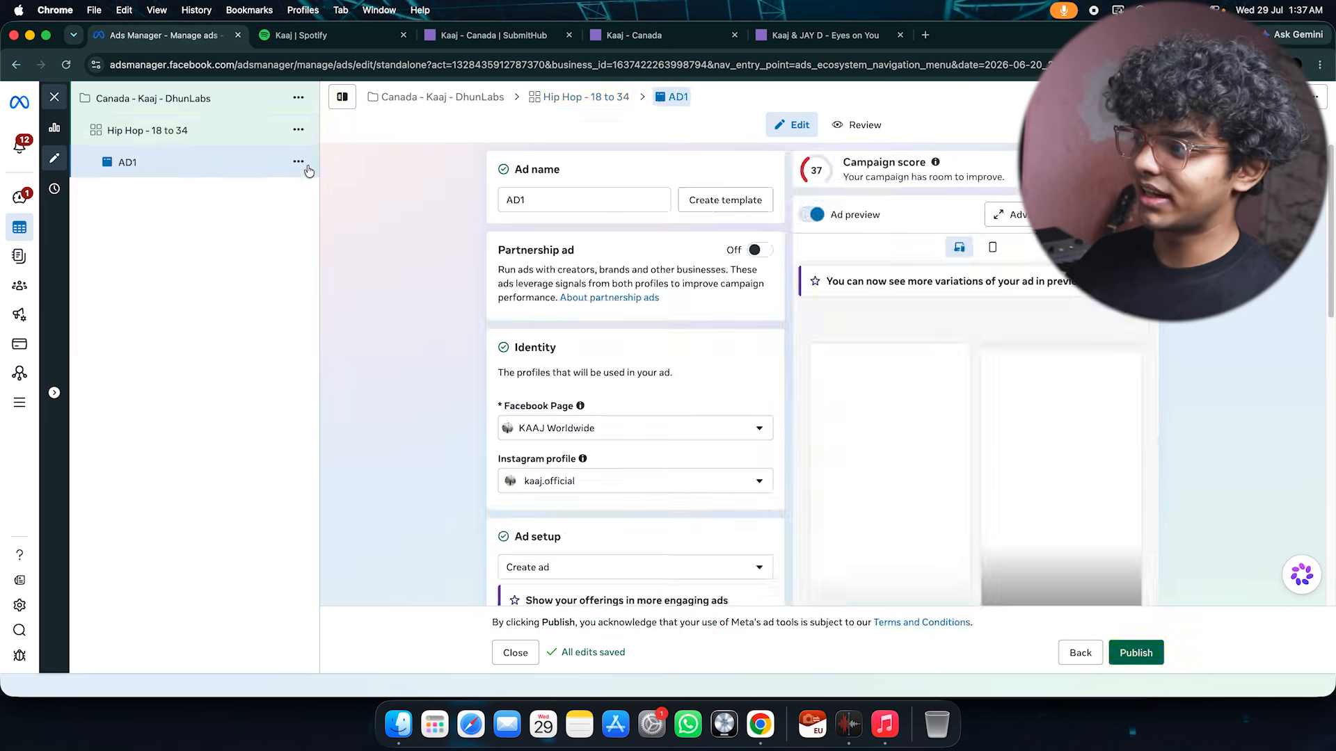
{"action": "left_click", "coordinate": [299, 162]}
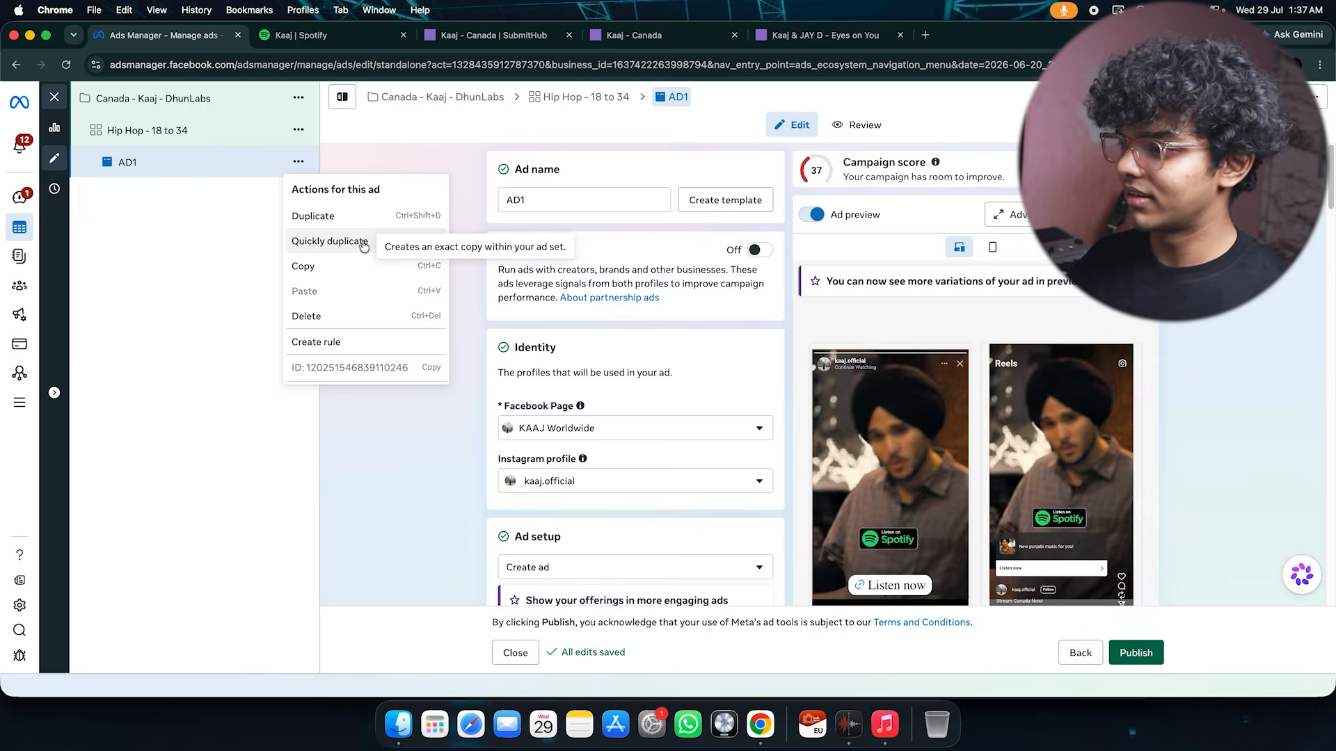
{"action": "left_click", "coordinate": [348, 239]}
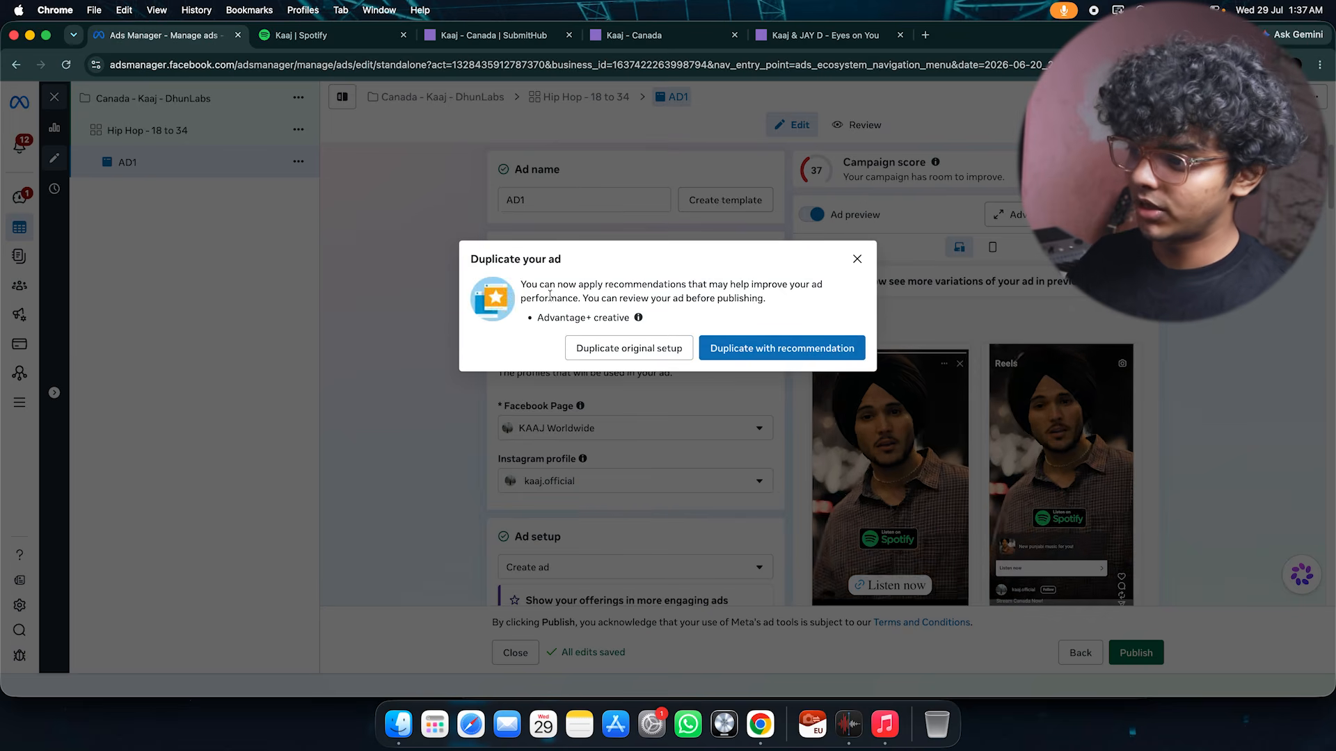
{"action": "left_click", "coordinate": [615, 345]}
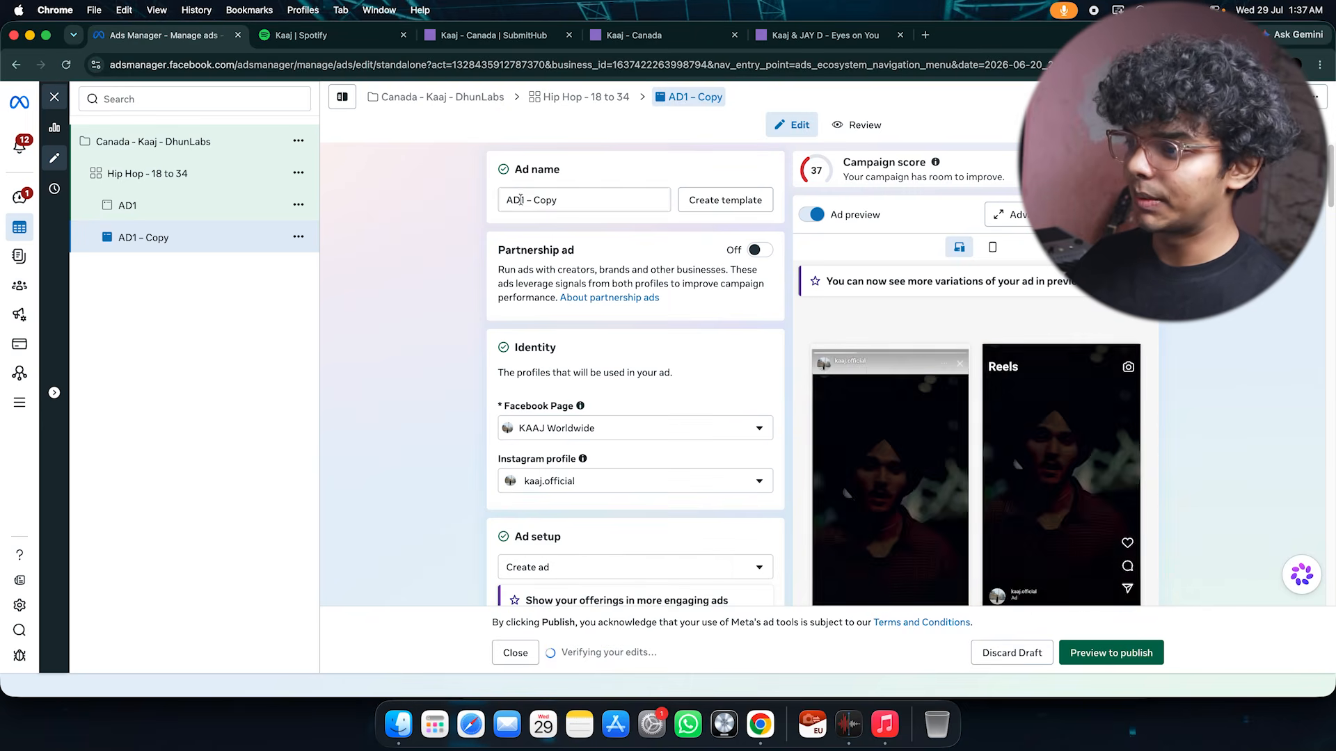
{"action": "left_click_drag", "start_coordinate": [520, 200], "coordinate": [598, 222]}
{"action": "type", "text": "2"}
{"action": "left_click", "coordinate": [440, 295]}
Replace AD2's media with AD5.mp4 from the account videos, skipping the trim and keeping the original vertical crop.
{"action": "scroll", "coordinate": [443, 301], "scroll_direction": "down", "scroll_amount": 3}
{"action": "scroll", "coordinate": [441, 297], "scroll_direction": "down", "scroll_amount": 3}
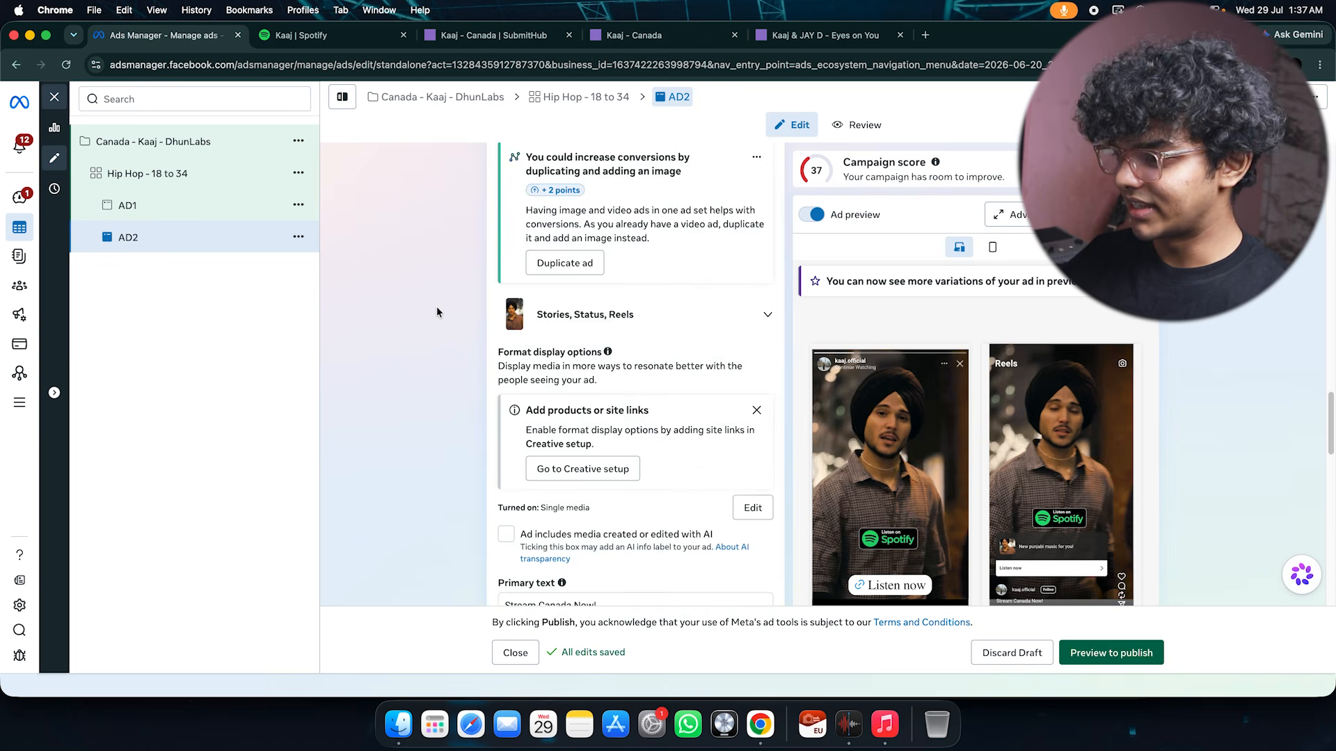
{"action": "scroll", "coordinate": [437, 312], "scroll_direction": "down", "scroll_amount": 10}
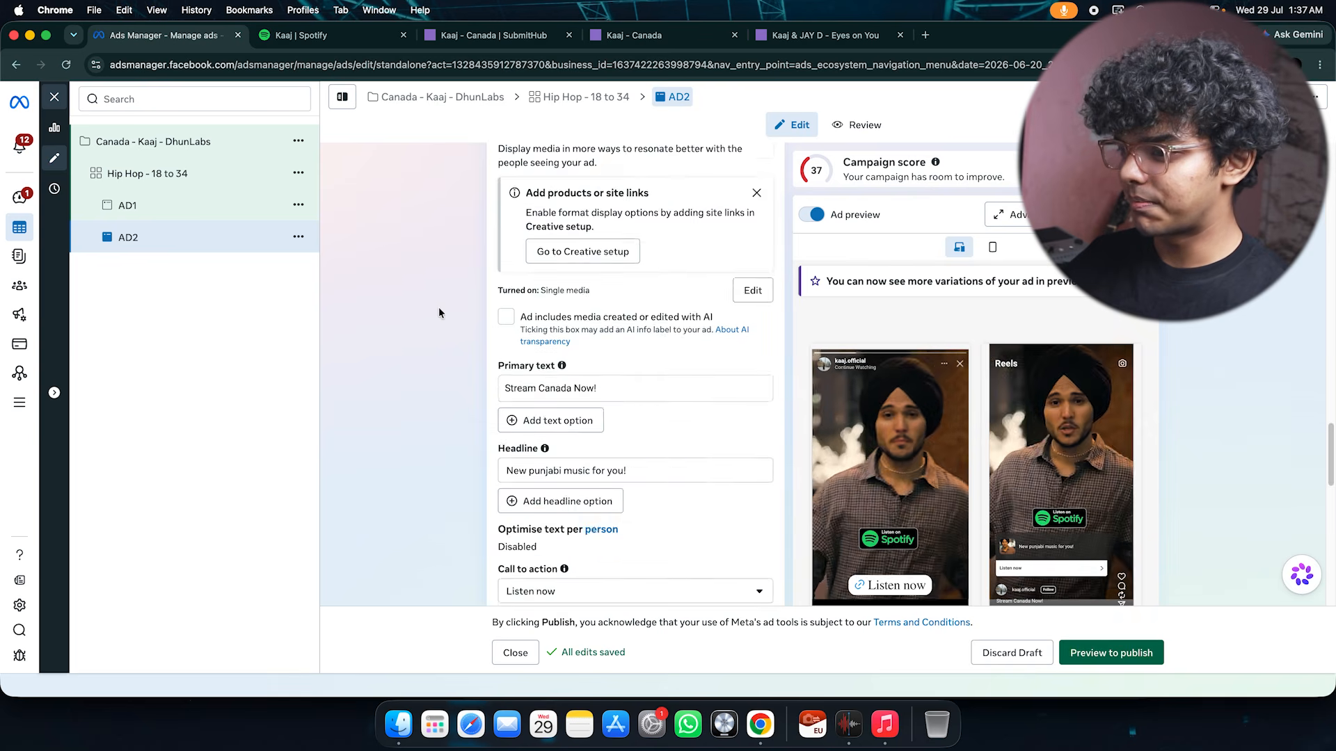
{"action": "scroll", "coordinate": [441, 313], "scroll_direction": "down", "scroll_amount": 3}
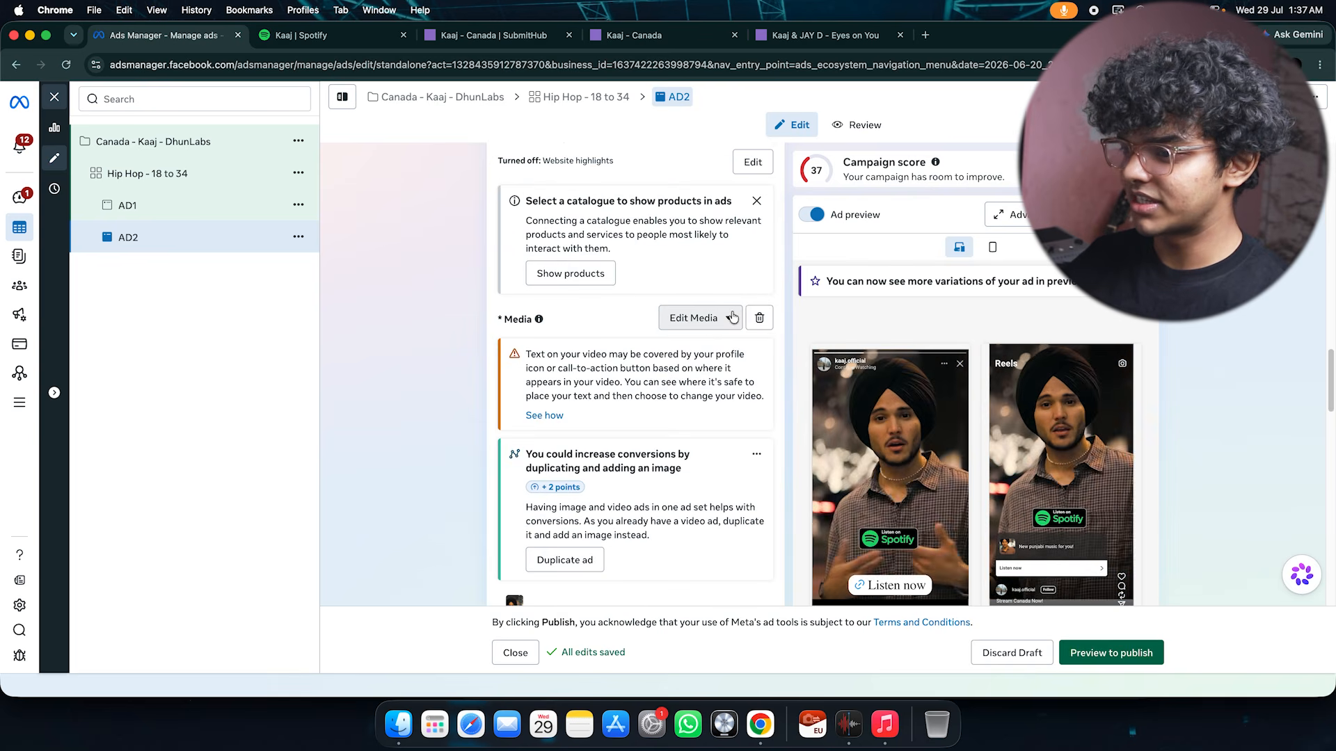
{"action": "left_click", "coordinate": [697, 379]}
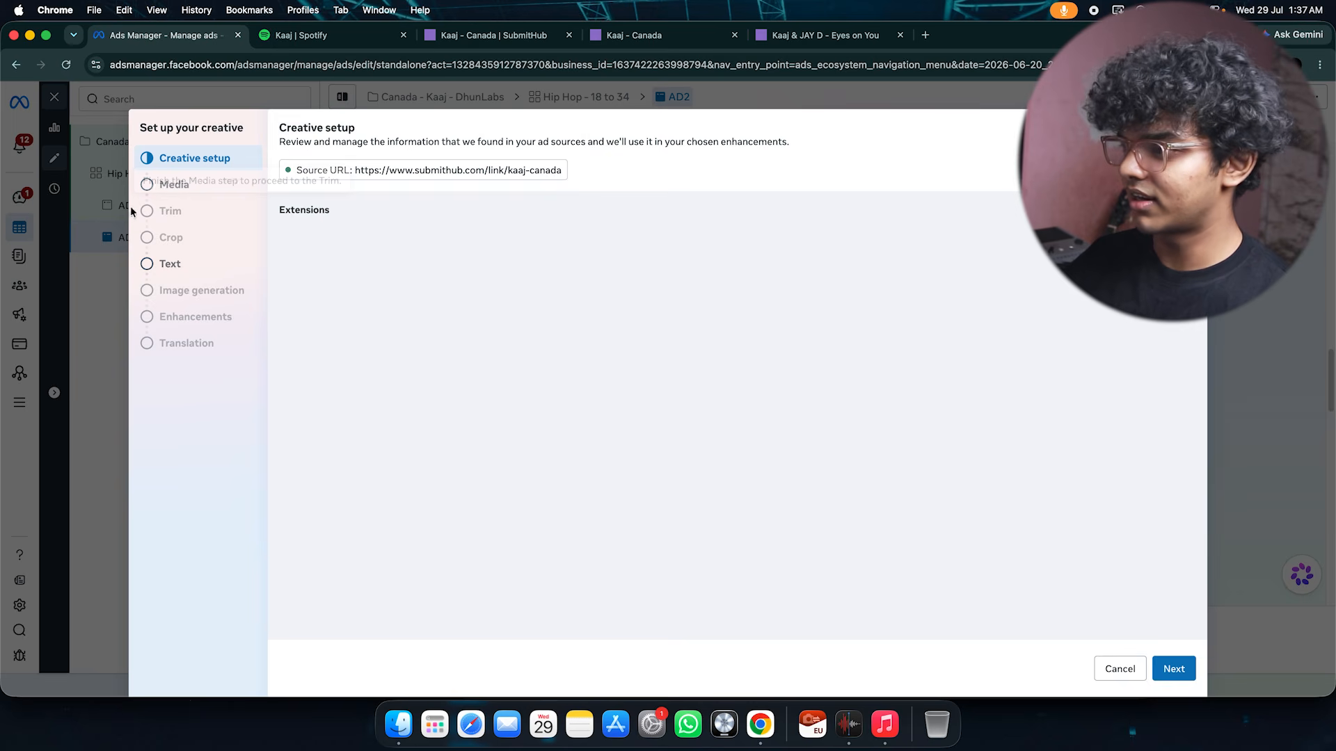
{"action": "left_click", "coordinate": [173, 187]}
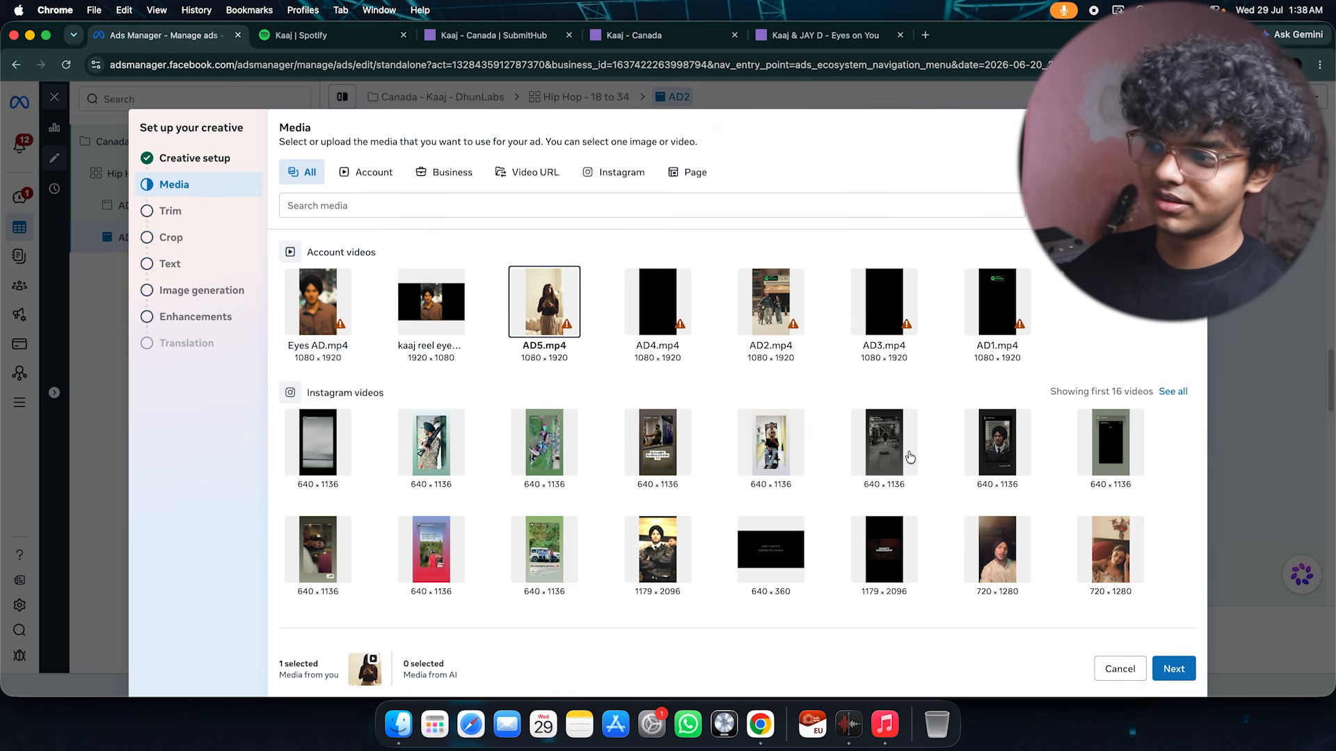
{"action": "left_click", "coordinate": [1173, 669]}
{"action": "left_click", "coordinate": [1147, 657]}
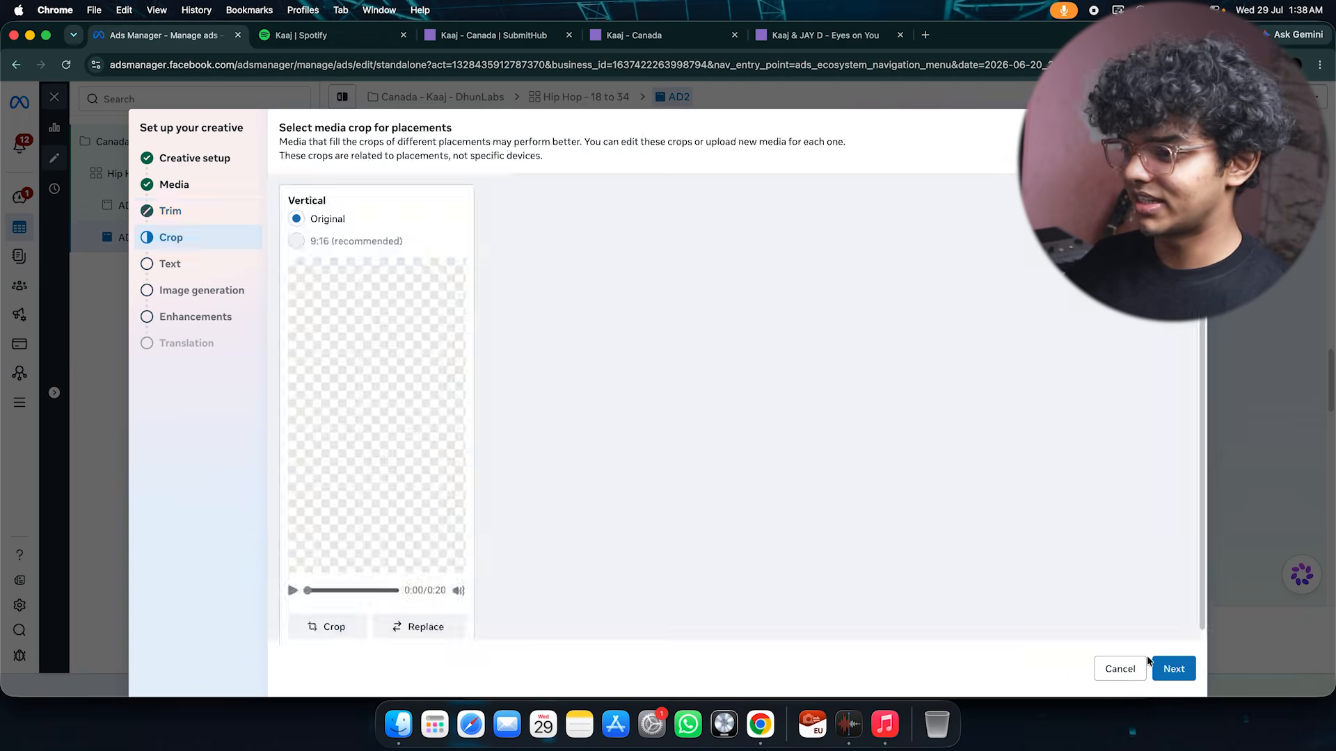
{"action": "left_click", "coordinate": [1156, 672]}
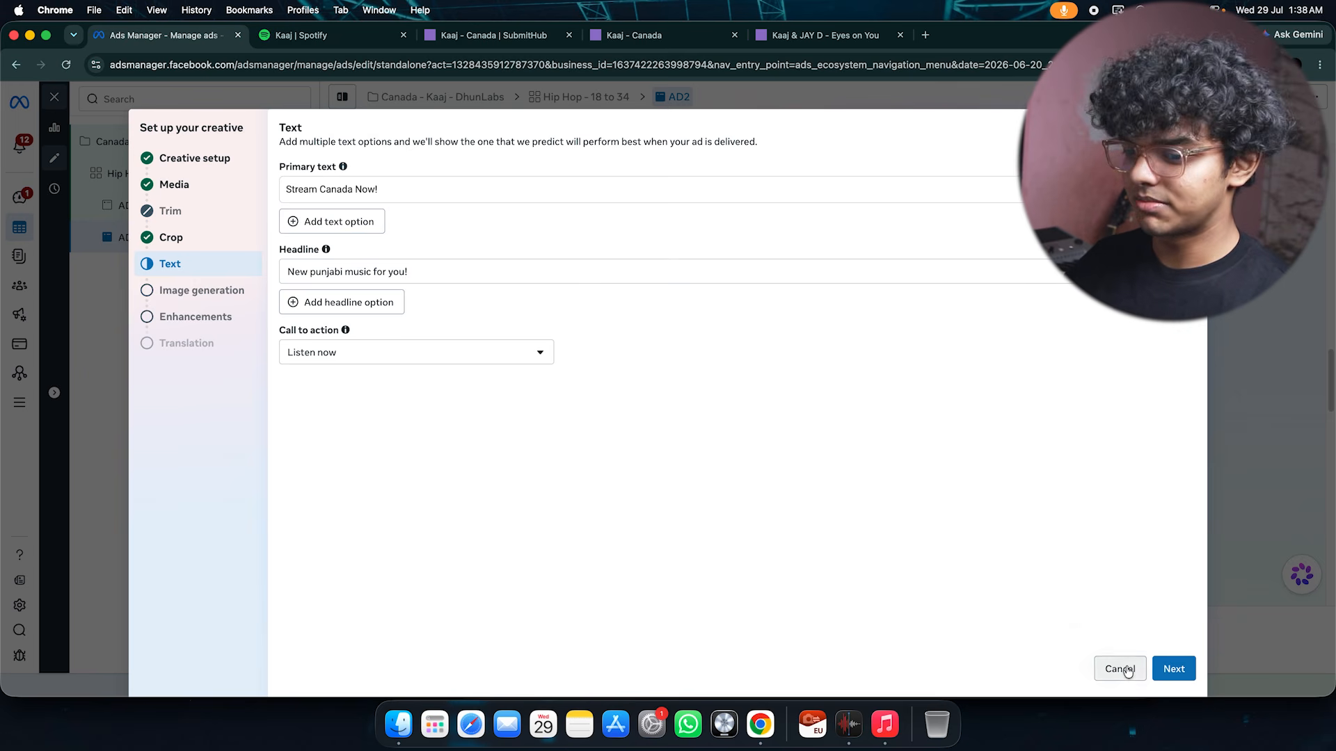
Finish AD2's creative setup with the existing text, no AI-generated images and the listed Advantage+ enhancements left off.
{"action": "left_click", "coordinate": [1157, 674]}
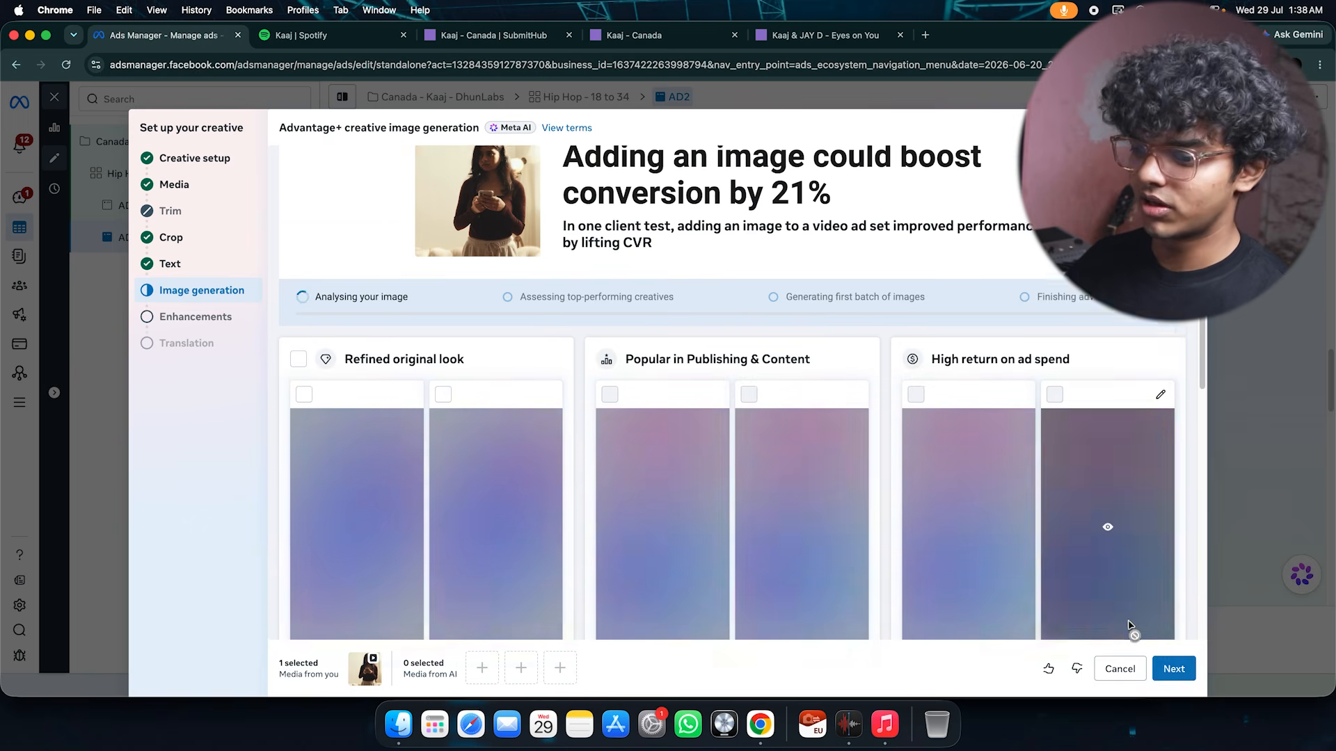
{"action": "left_click", "coordinate": [1157, 673]}
{"action": "scroll", "coordinate": [653, 407], "scroll_direction": "down", "scroll_amount": 6}
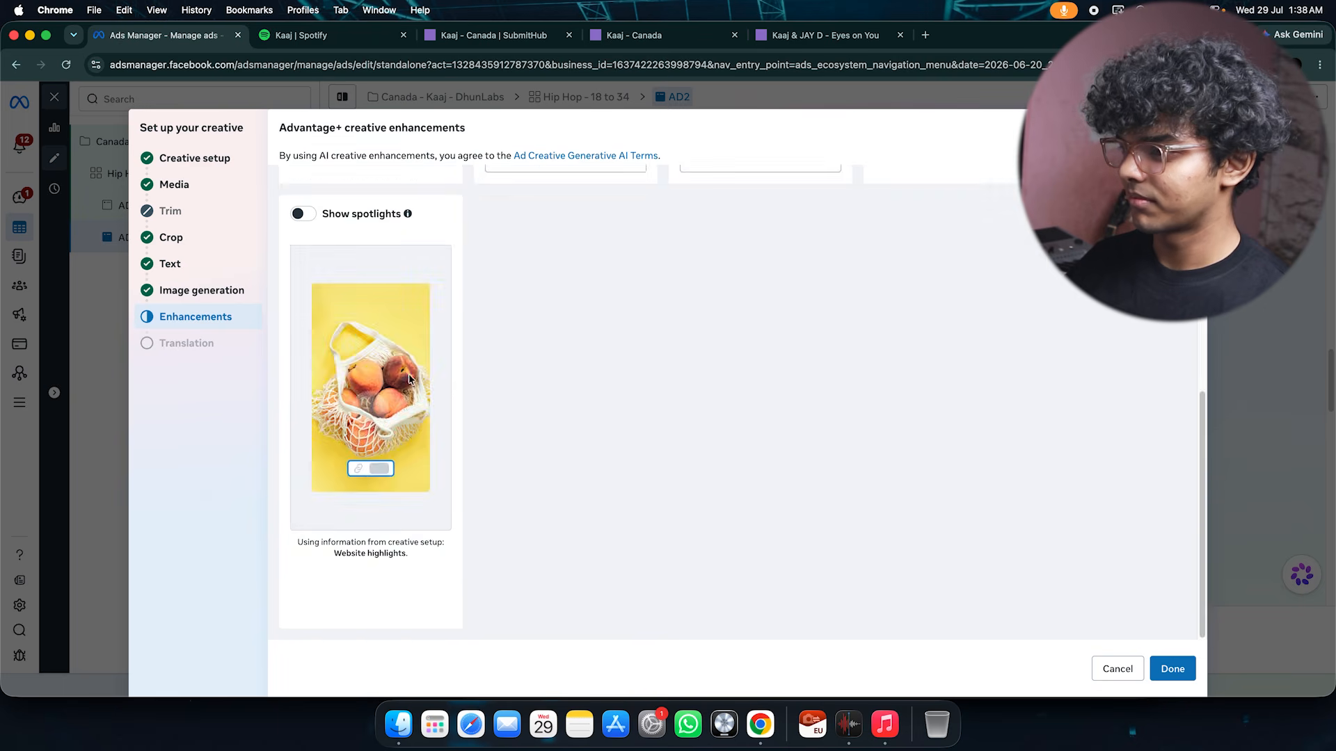
{"action": "scroll", "coordinate": [652, 407], "scroll_direction": "up", "scroll_amount": 5}
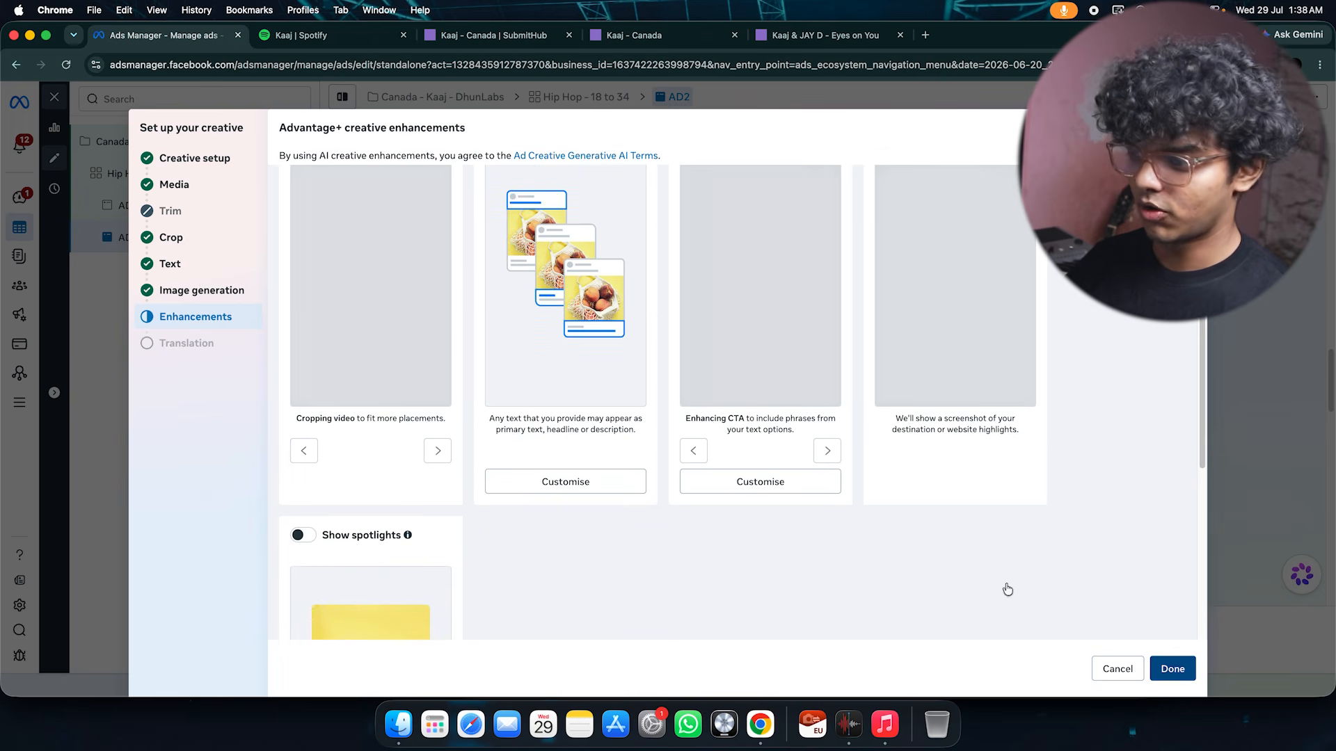
{"action": "left_click", "coordinate": [1172, 668]}
Turn off the Relevant comments and Add video effects essential enhancements for AD2 and save the change.
{"action": "scroll", "coordinate": [600, 396], "scroll_direction": "down", "scroll_amount": 5}
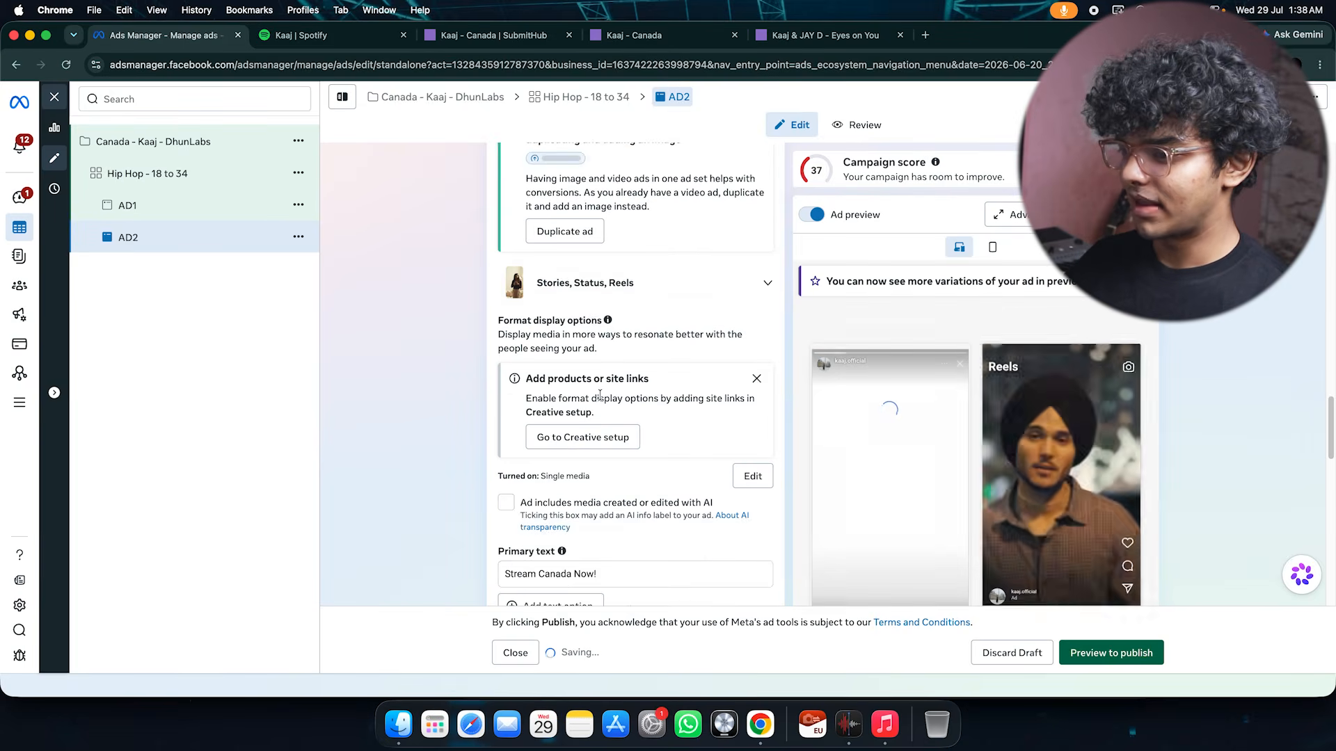
{"action": "scroll", "coordinate": [601, 394], "scroll_direction": "down", "scroll_amount": 8}
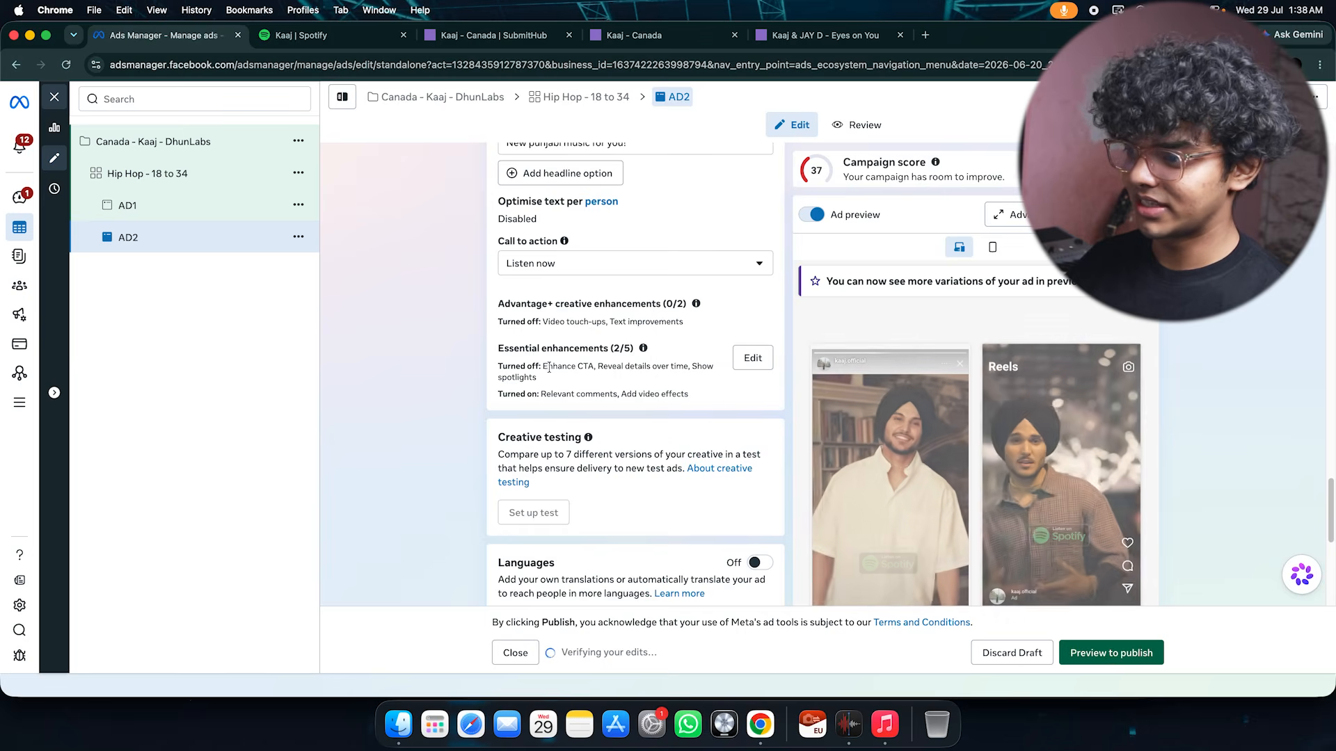
{"action": "left_click_drag", "start_coordinate": [546, 394], "coordinate": [663, 395]}
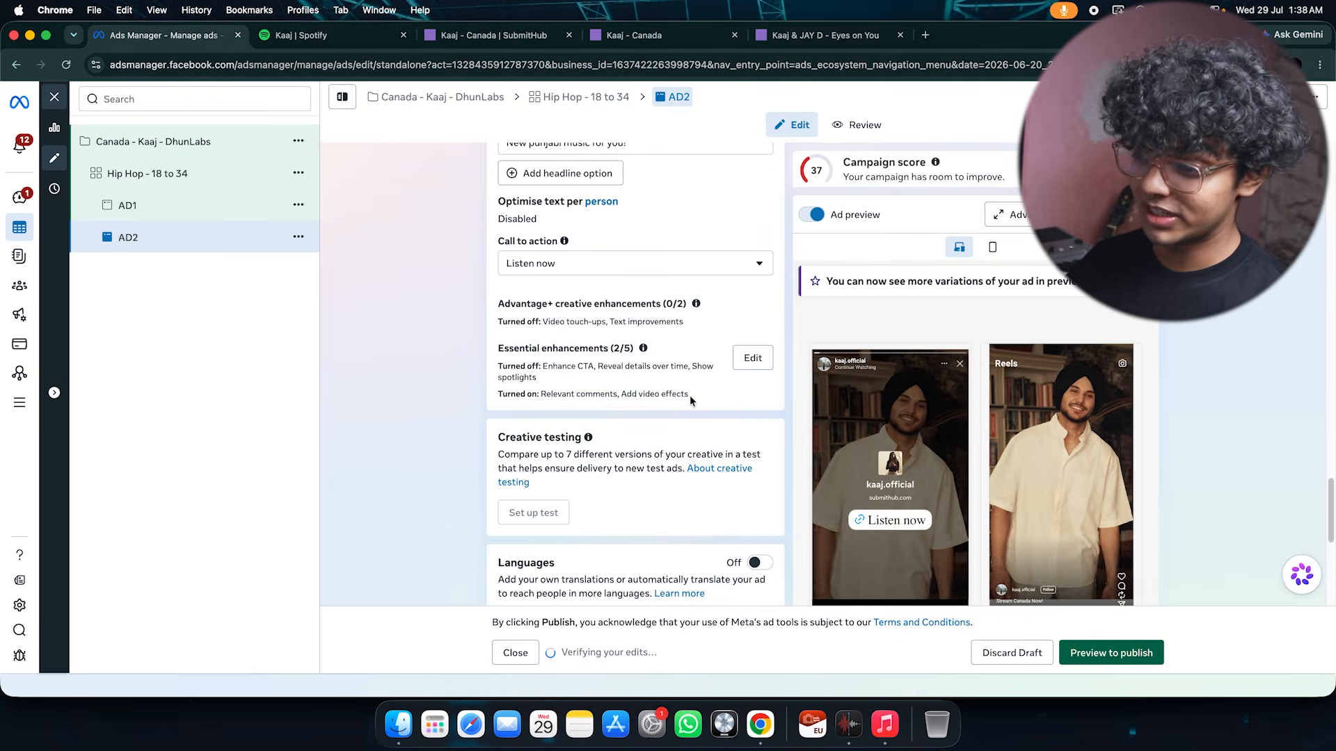
{"action": "left_click", "coordinate": [744, 361]}
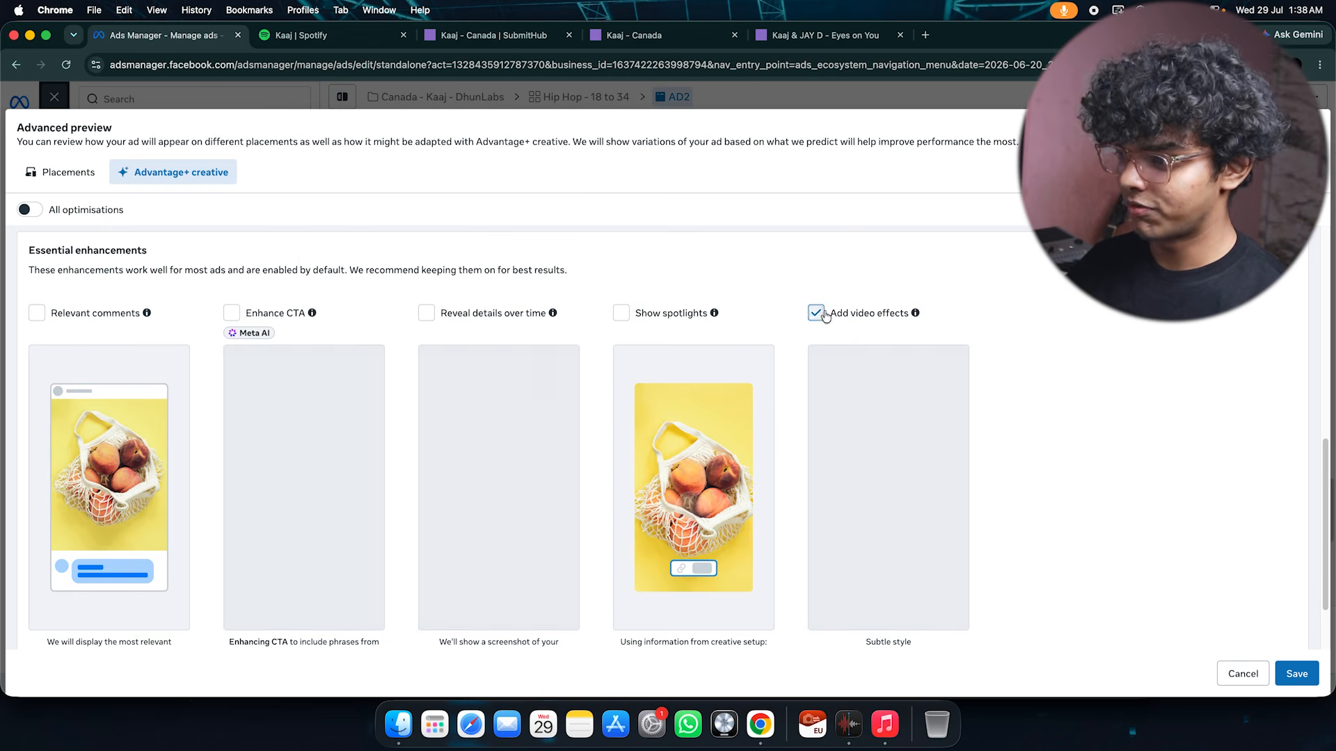
{"action": "left_click", "coordinate": [1300, 672]}
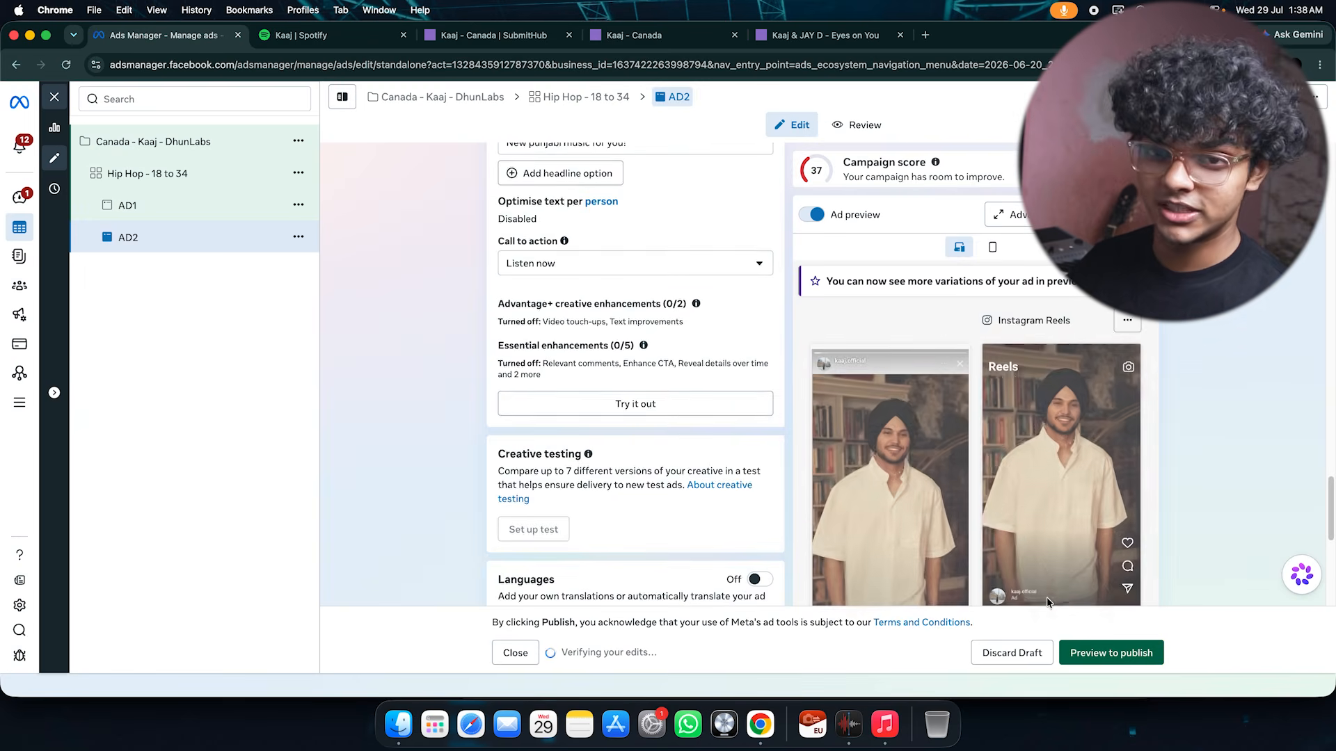
{"action": "scroll", "coordinate": [1020, 386], "scroll_direction": "down", "scroll_amount": 5}
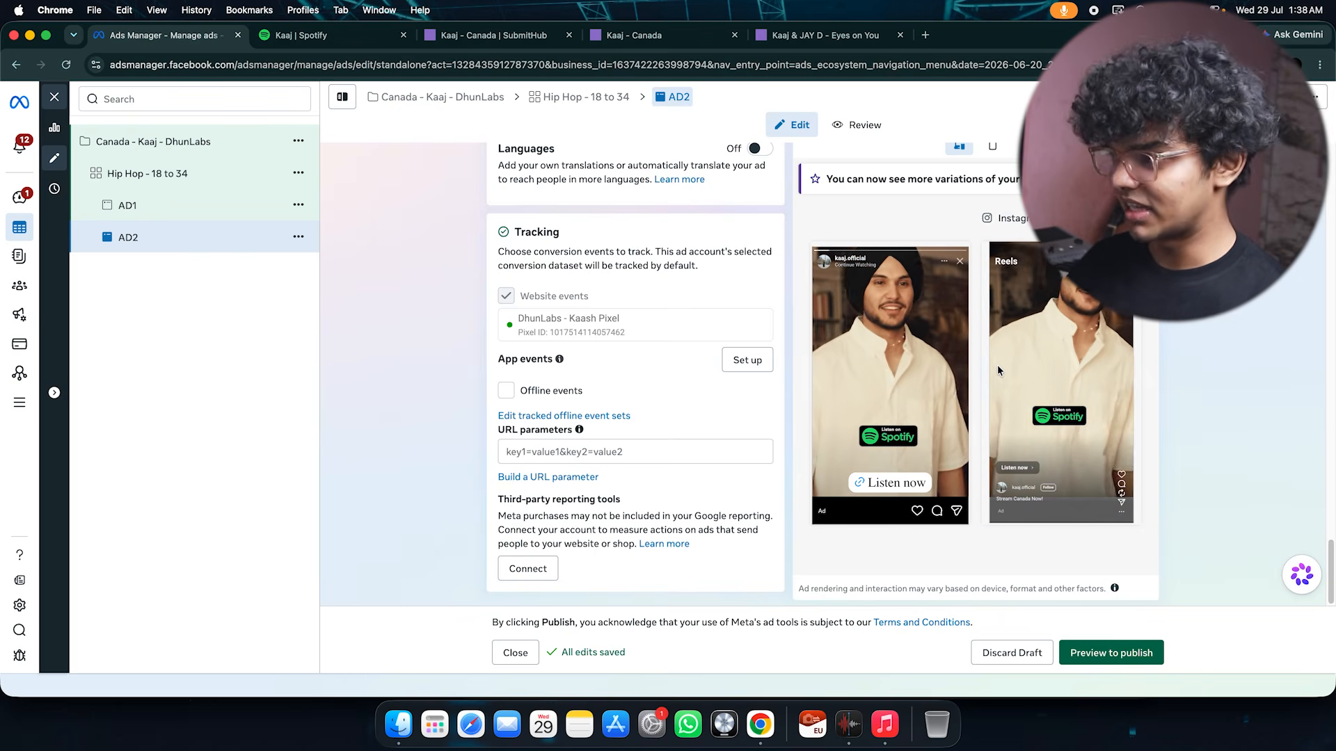
Quickly duplicate the Hip Hop - 18 to 34 ad set with its original setup and name the copy Pop Music - 18 to 34.
{"action": "left_click", "coordinate": [298, 173]}
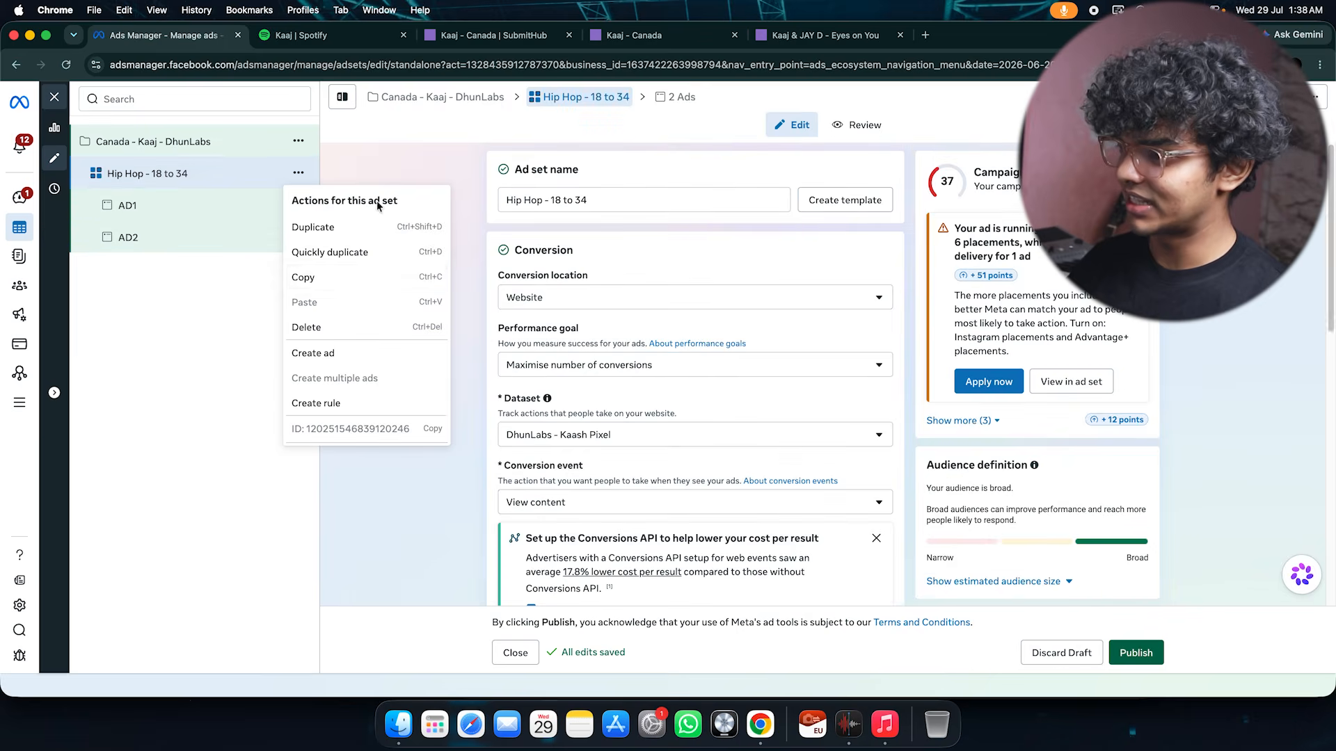
{"action": "left_click", "coordinate": [348, 254]}
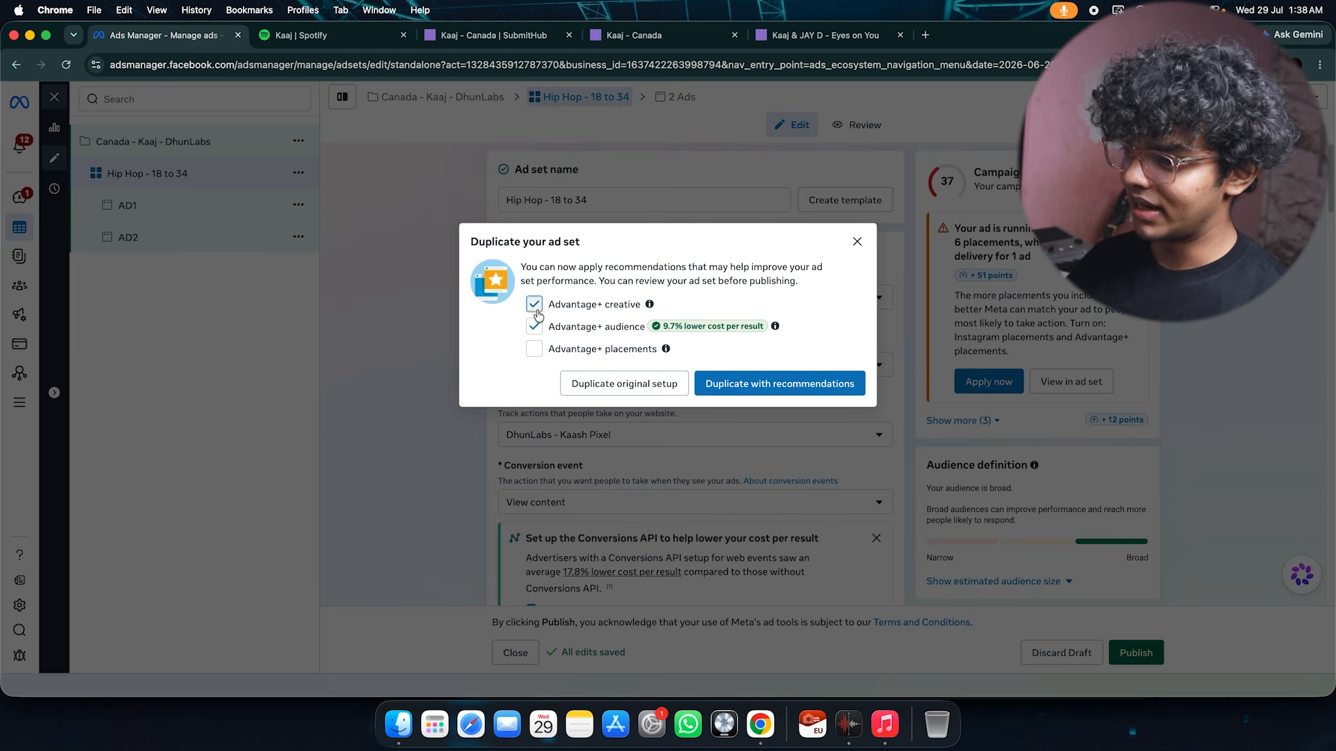
{"action": "left_click", "coordinate": [630, 384]}
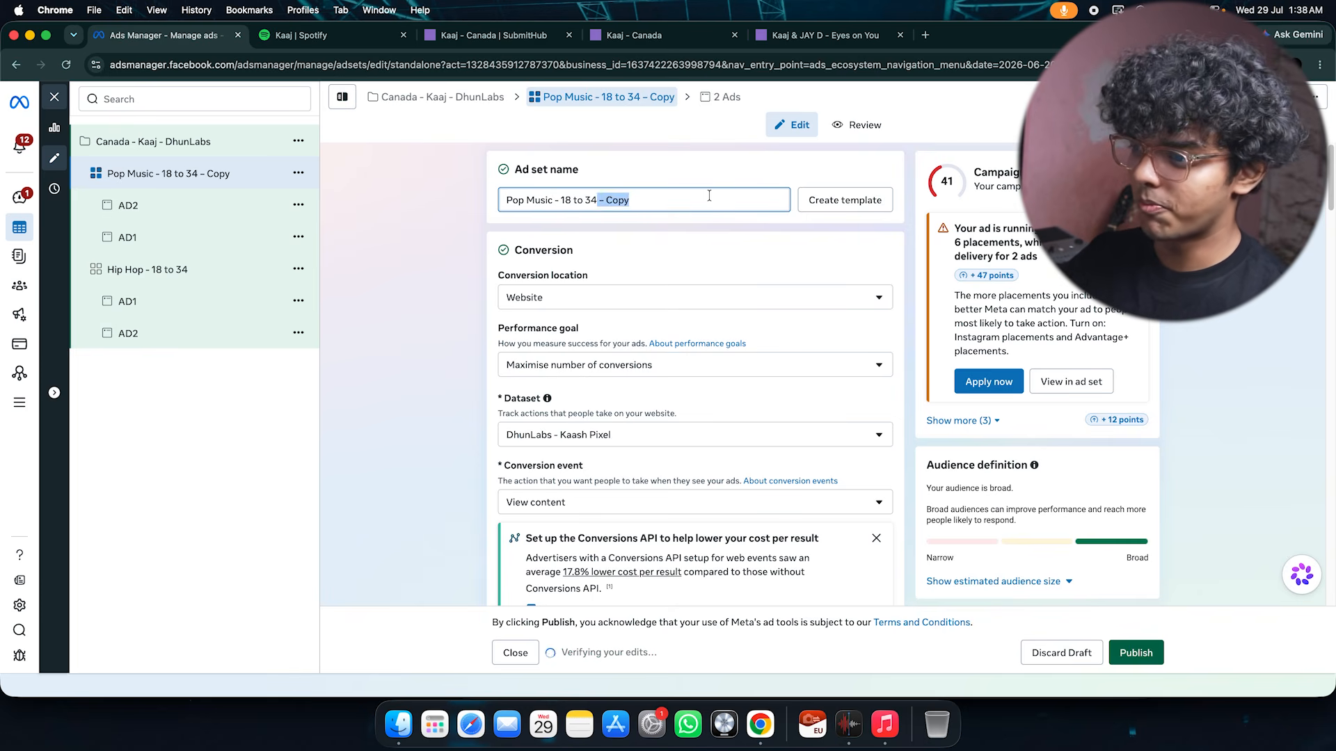
{"action": "left_click", "coordinate": [362, 339]}
Remove Hip hop, Rapping (music), Trap (music) and Hip hop music (music) from the Pop Music ad set's must-also-match targeting.
{"action": "scroll", "coordinate": [615, 344], "scroll_direction": "down", "scroll_amount": 15}
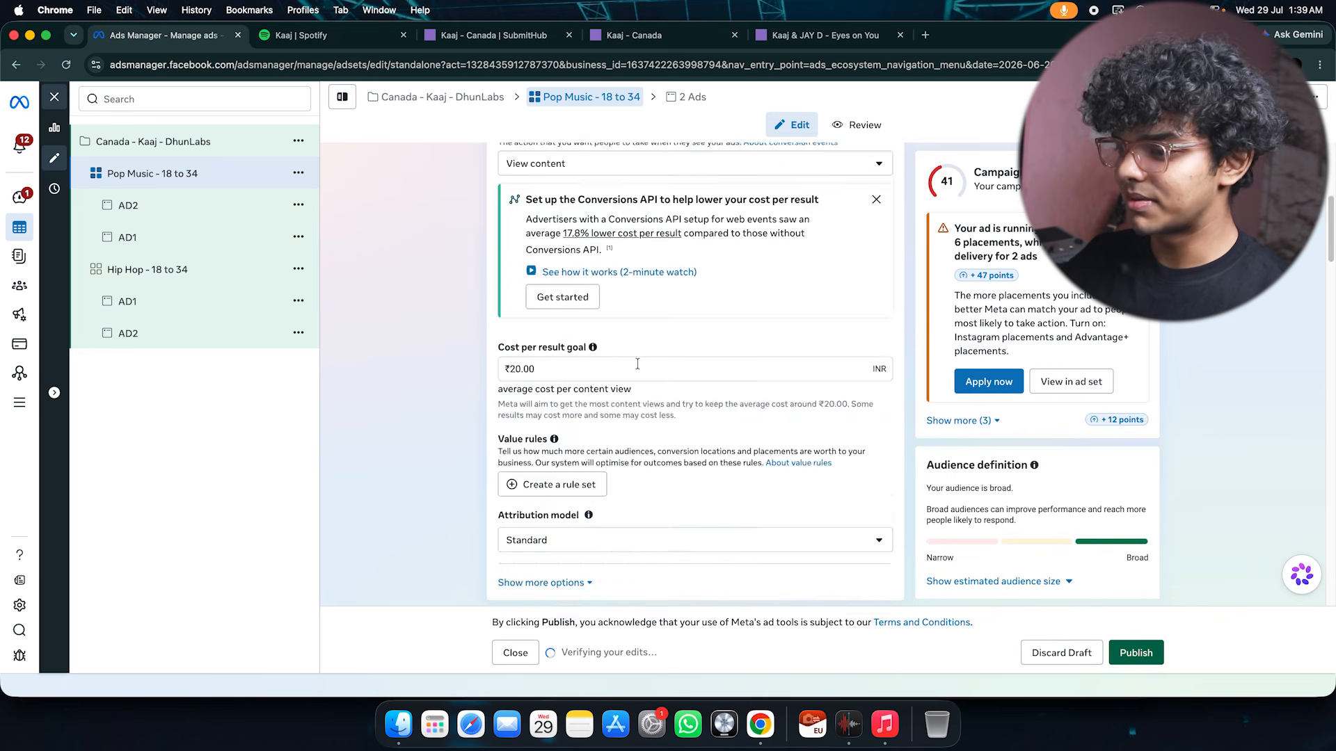
{"action": "scroll", "coordinate": [628, 338], "scroll_direction": "down", "scroll_amount": 10}
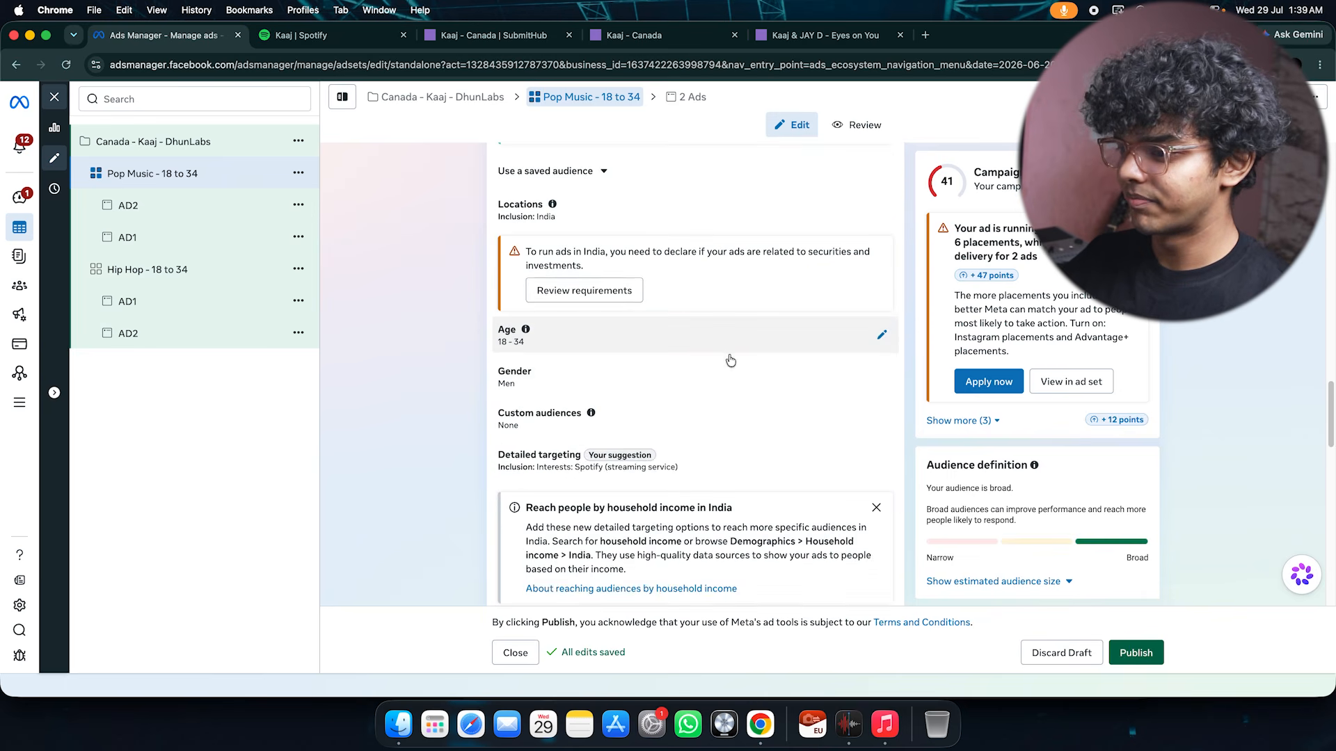
{"action": "scroll", "coordinate": [729, 353], "scroll_direction": "down", "scroll_amount": 3}
{"action": "scroll", "coordinate": [729, 352], "scroll_direction": "up", "scroll_amount": 10}
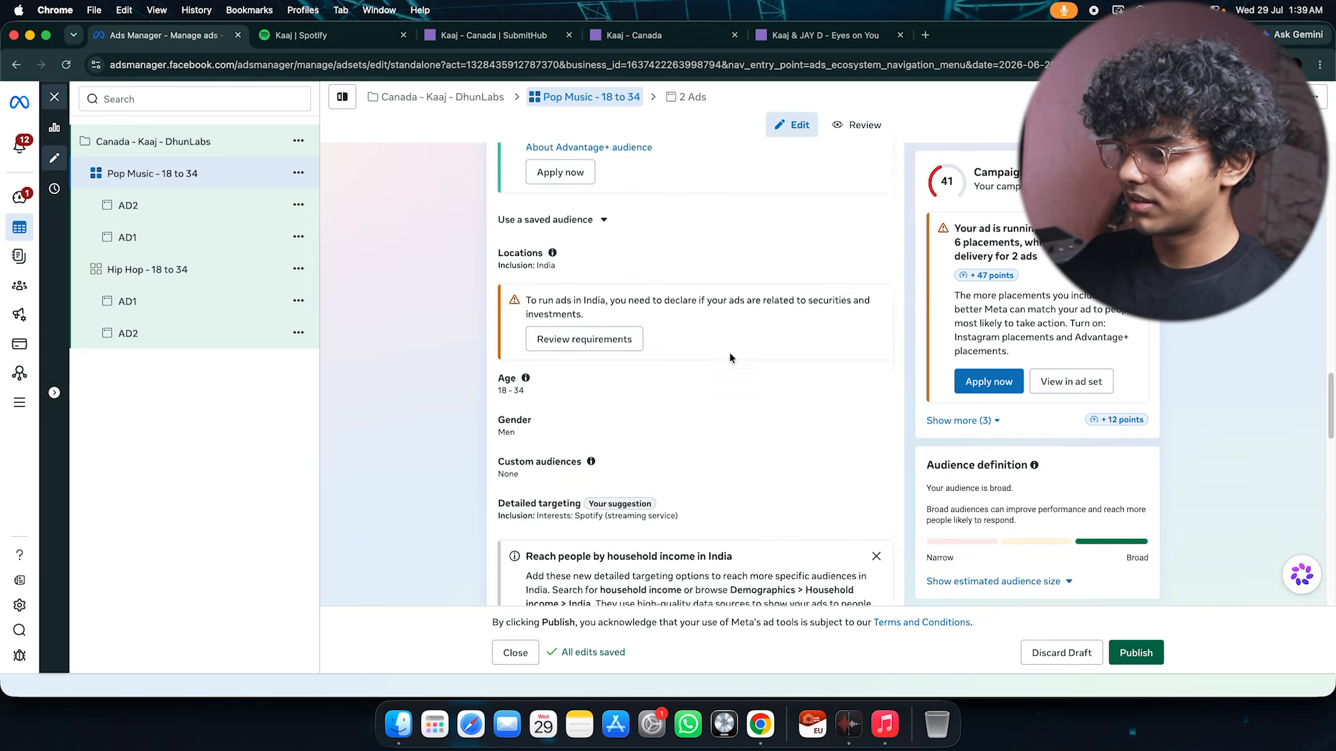
{"action": "left_click", "coordinate": [717, 525]}
{"action": "scroll", "coordinate": [695, 390], "scroll_direction": "down", "scroll_amount": 5}
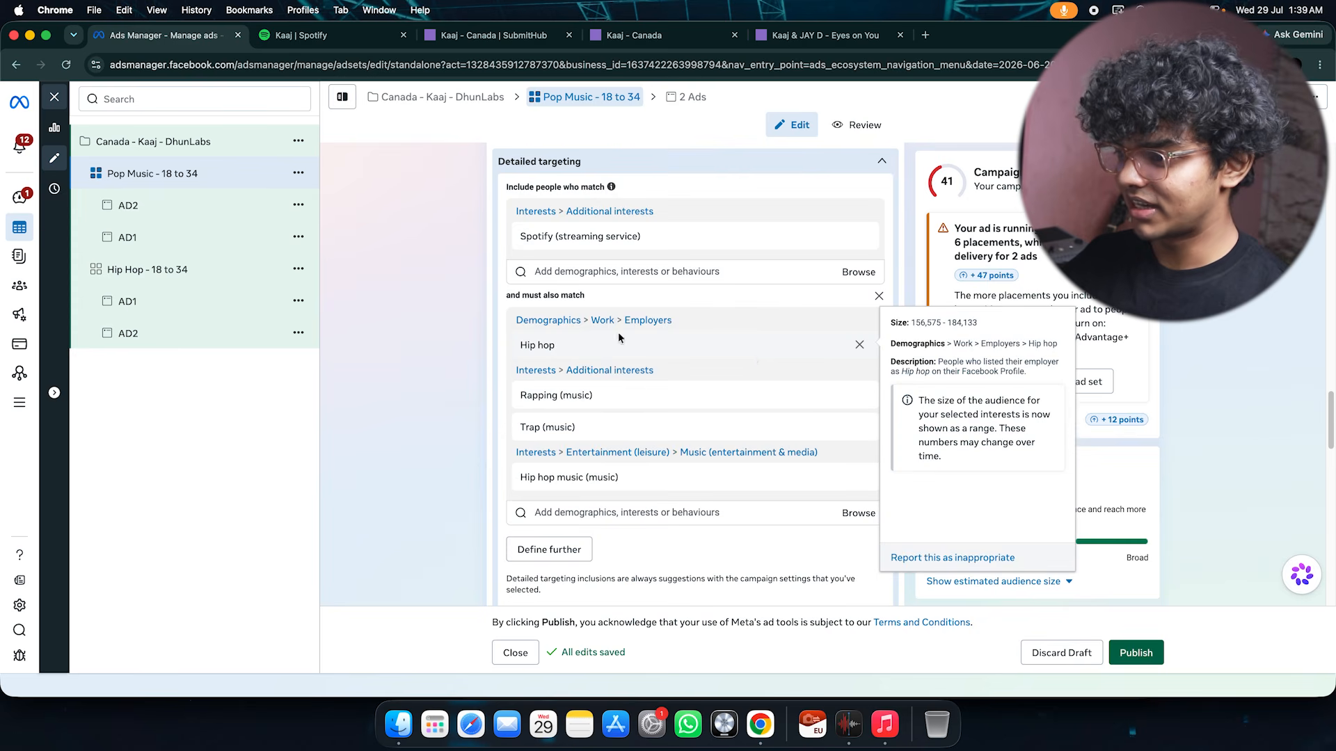
{"action": "left_click", "coordinate": [858, 348]}
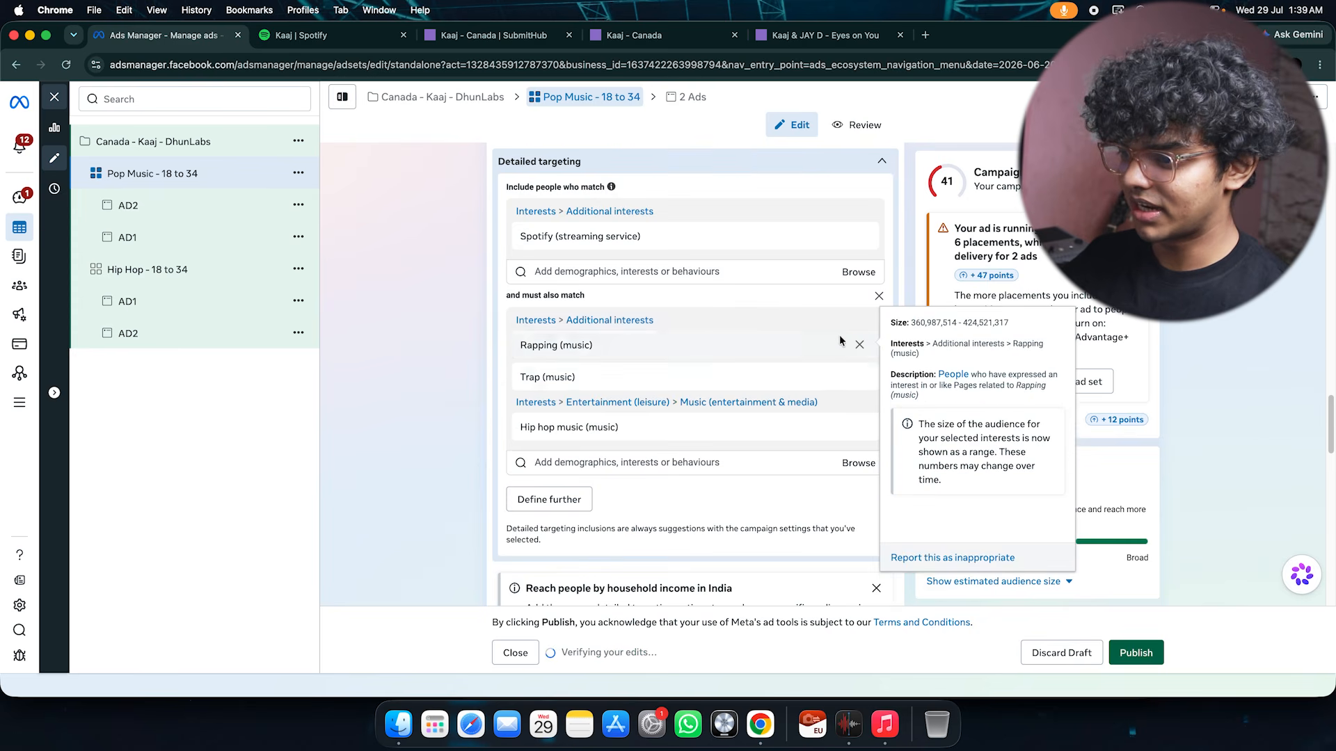
{"action": "left_click", "coordinate": [858, 346]}
{"action": "left_click", "coordinate": [854, 340]}
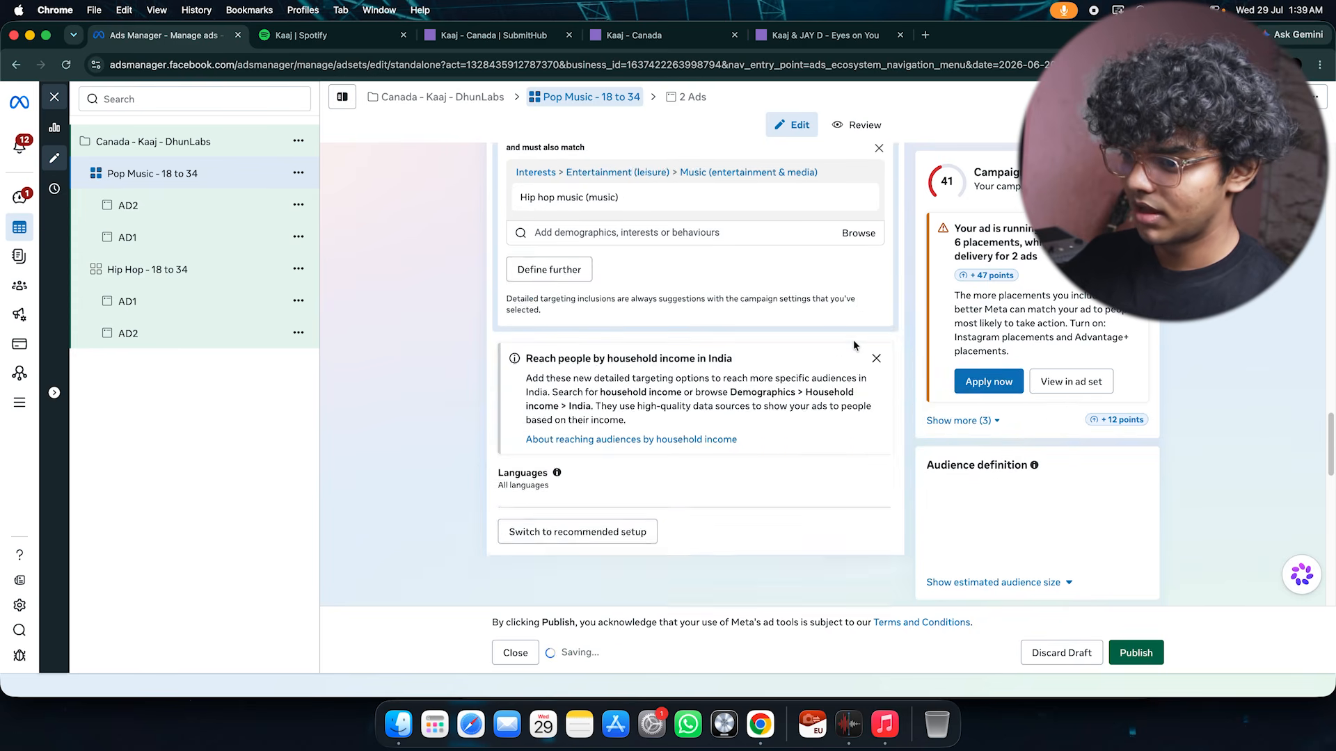
{"action": "scroll", "coordinate": [788, 346], "scroll_direction": "down", "scroll_amount": 3}
{"action": "scroll", "coordinate": [788, 346], "scroll_direction": "up", "scroll_amount": 4}
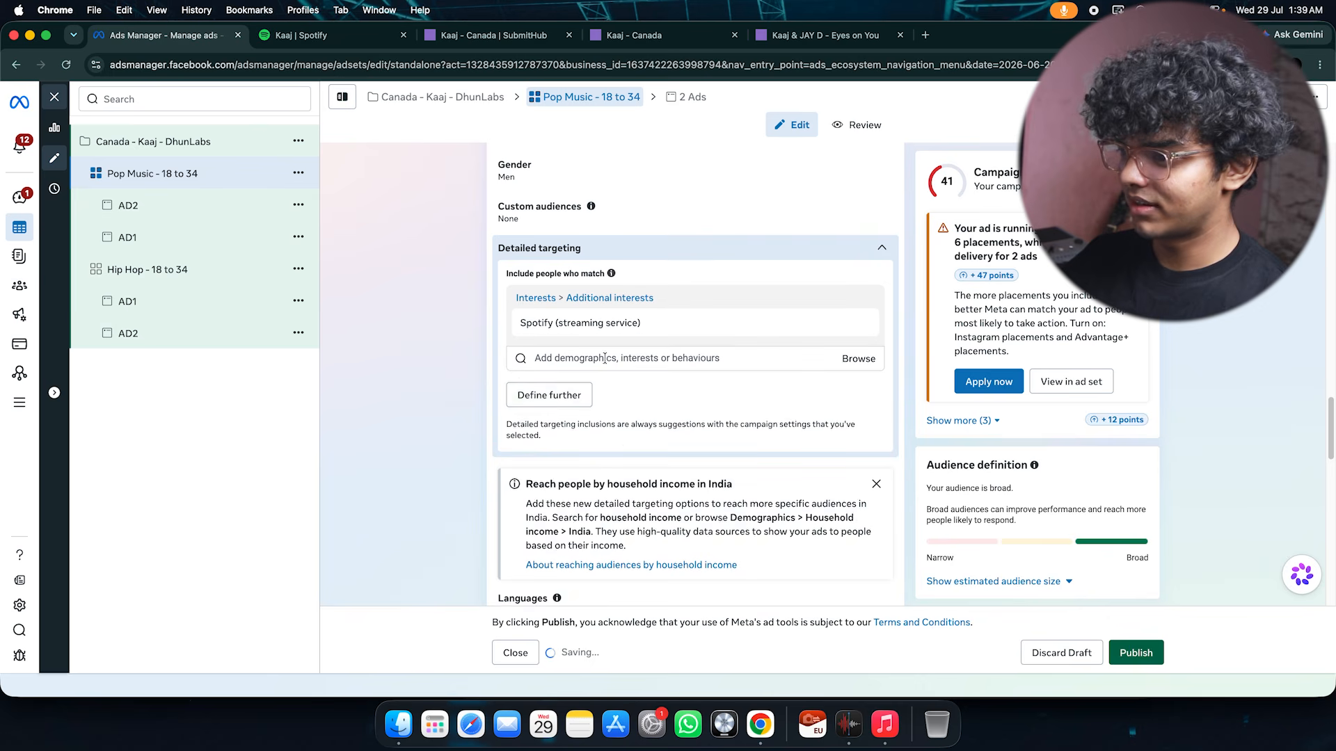
Narrow the detailed targeting to people who also match Pop music (music), Popular music (music) or Concerts (music event), and view the estimated audience size.
{"action": "left_click", "coordinate": [602, 408]}
{"action": "type", "text": "pop "}
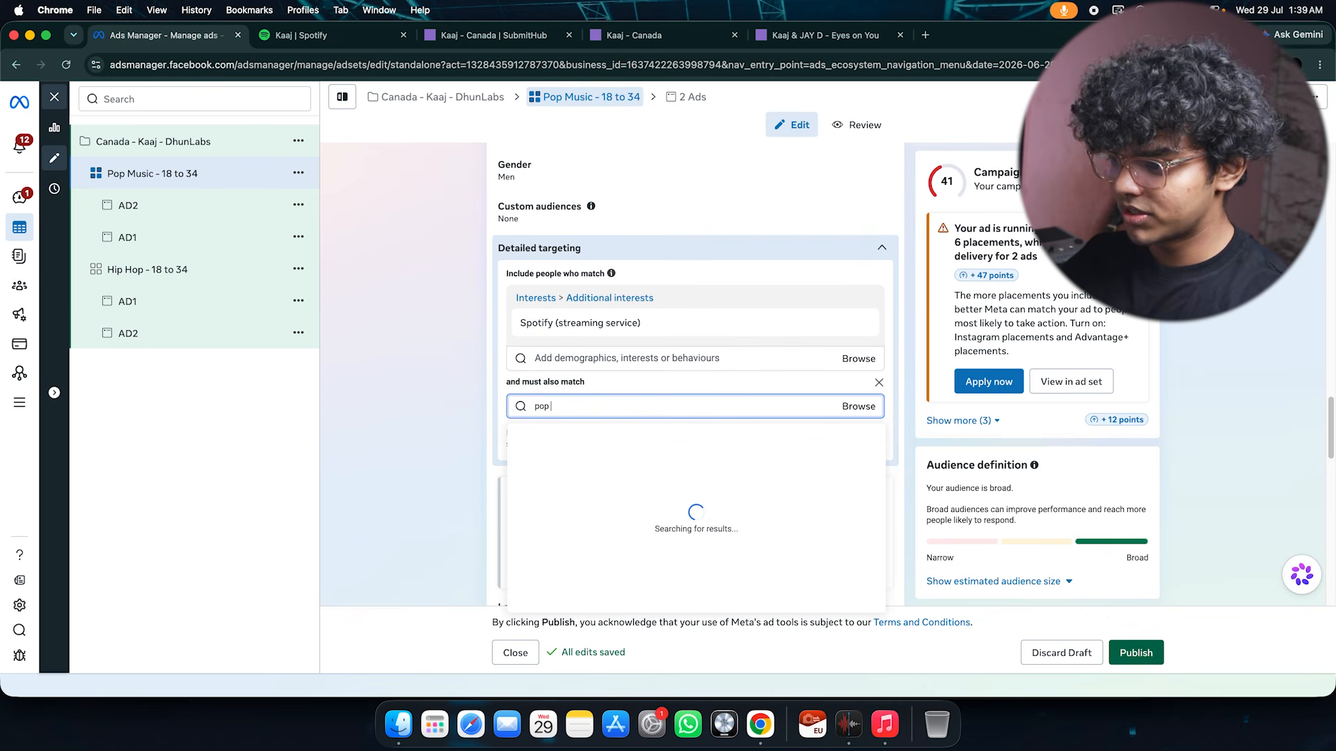
{"action": "type", "text": "music"}
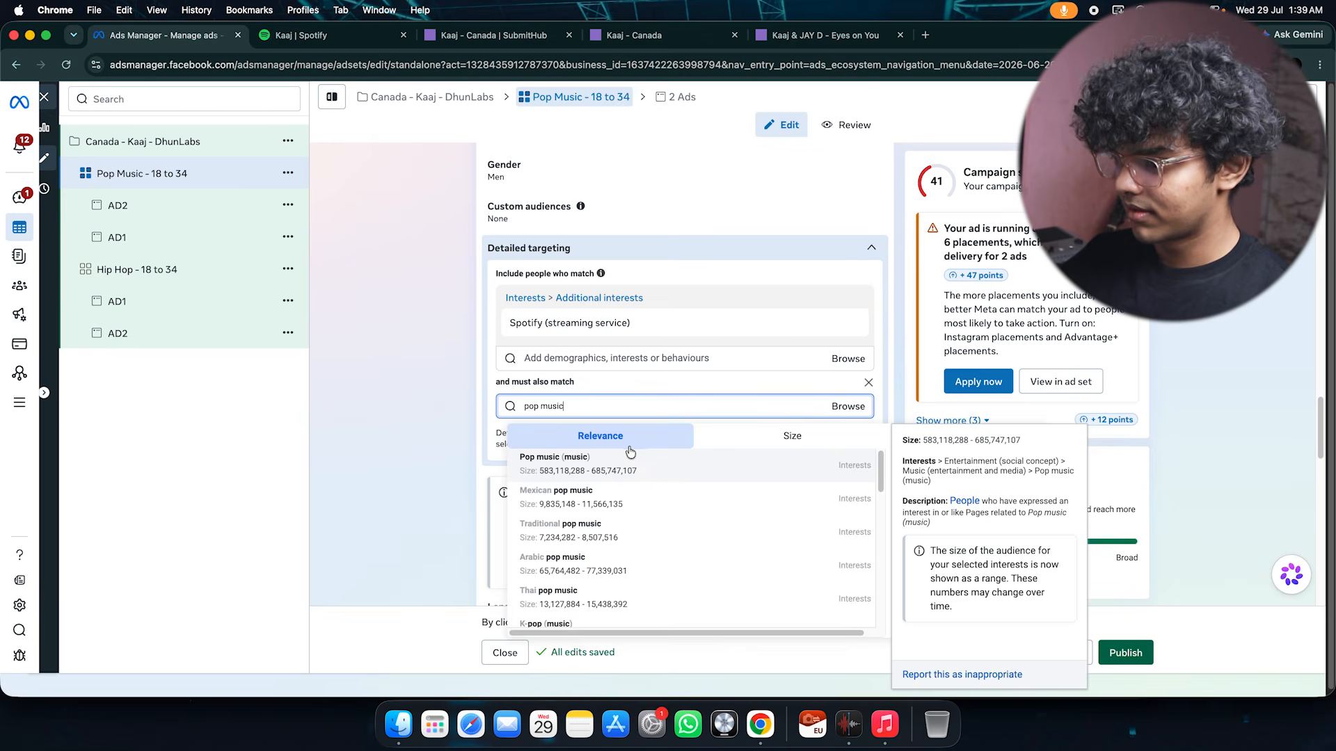
{"action": "left_click", "coordinate": [626, 448]}
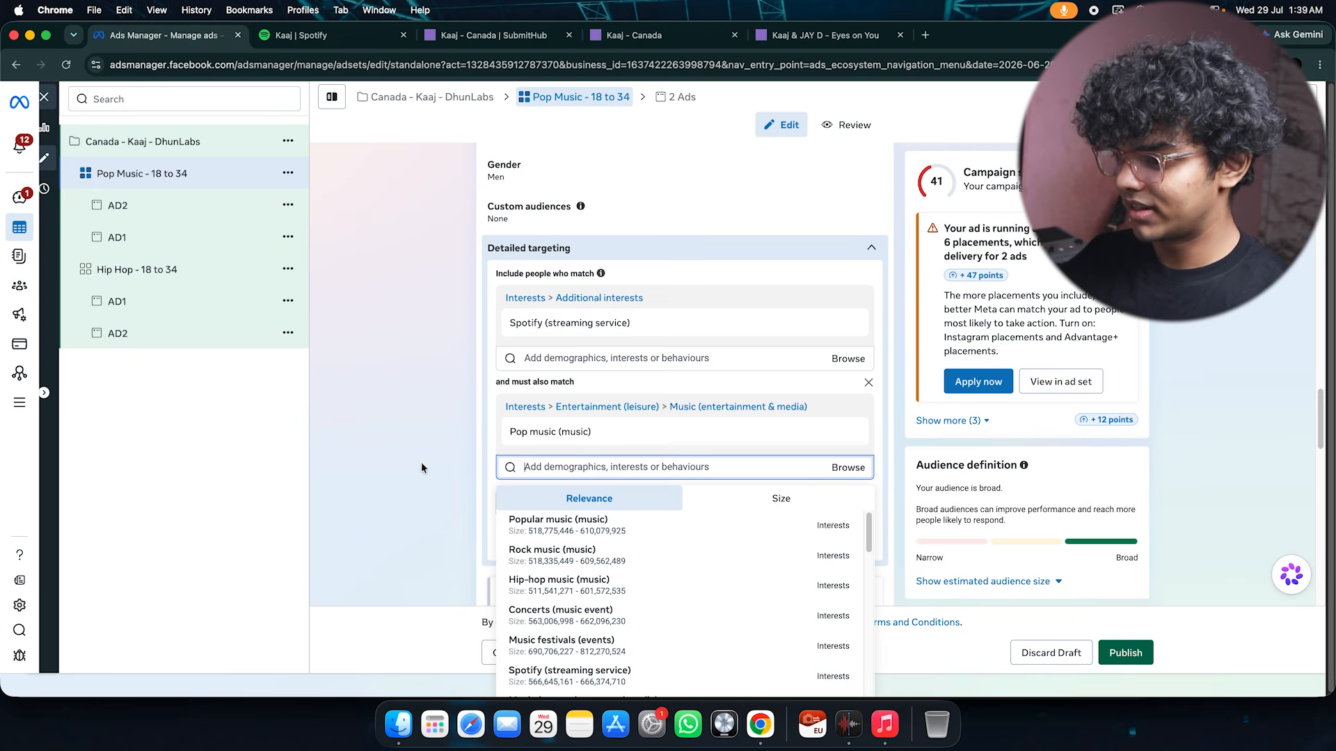
{"action": "left_click", "coordinate": [560, 523]}
{"action": "left_click", "coordinate": [577, 472]}
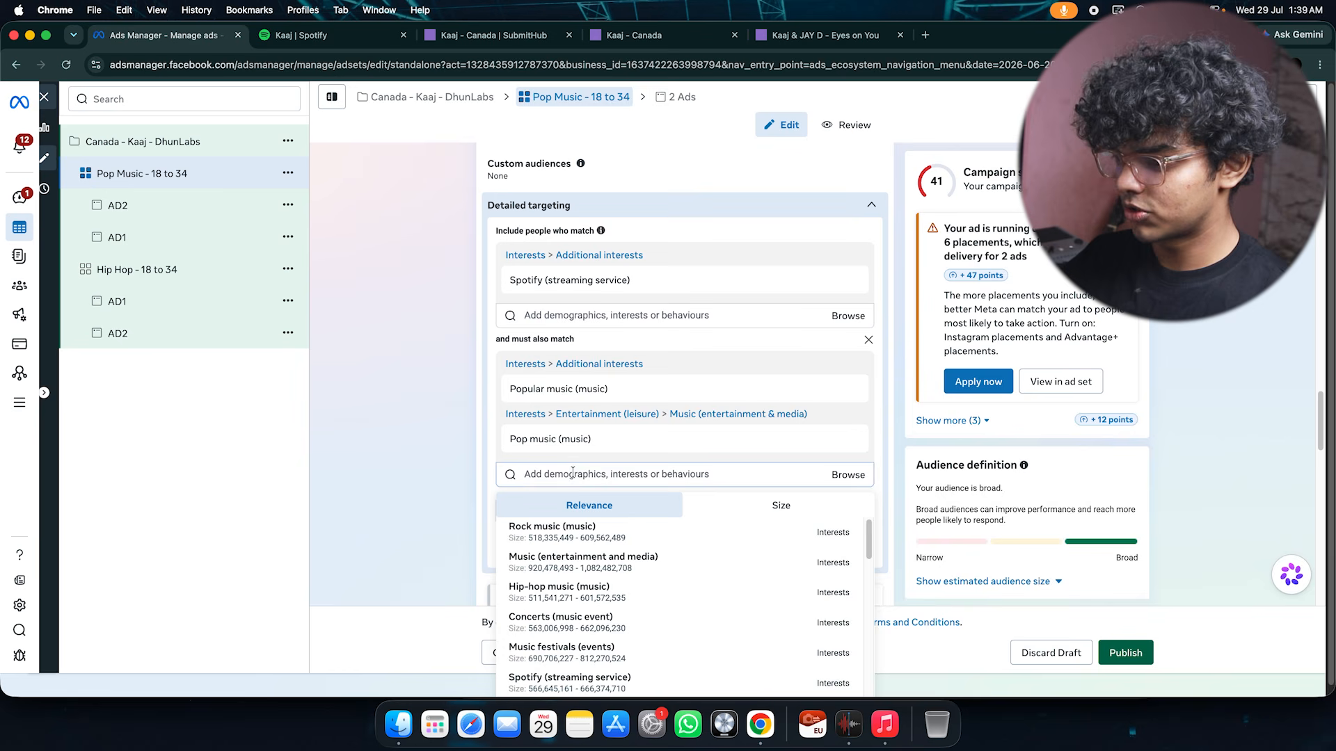
{"action": "left_click", "coordinate": [627, 620]}
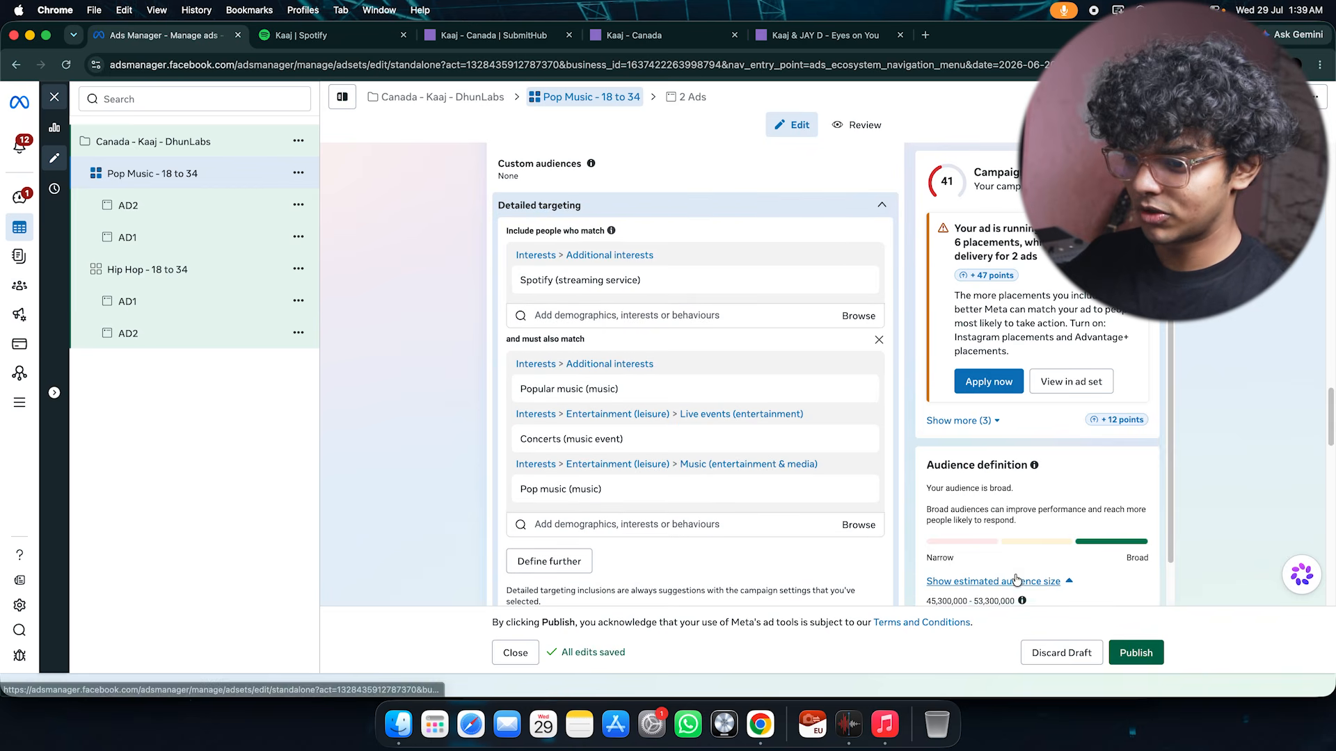
{"action": "scroll", "coordinate": [1017, 580], "scroll_direction": "down", "scroll_amount": 1}
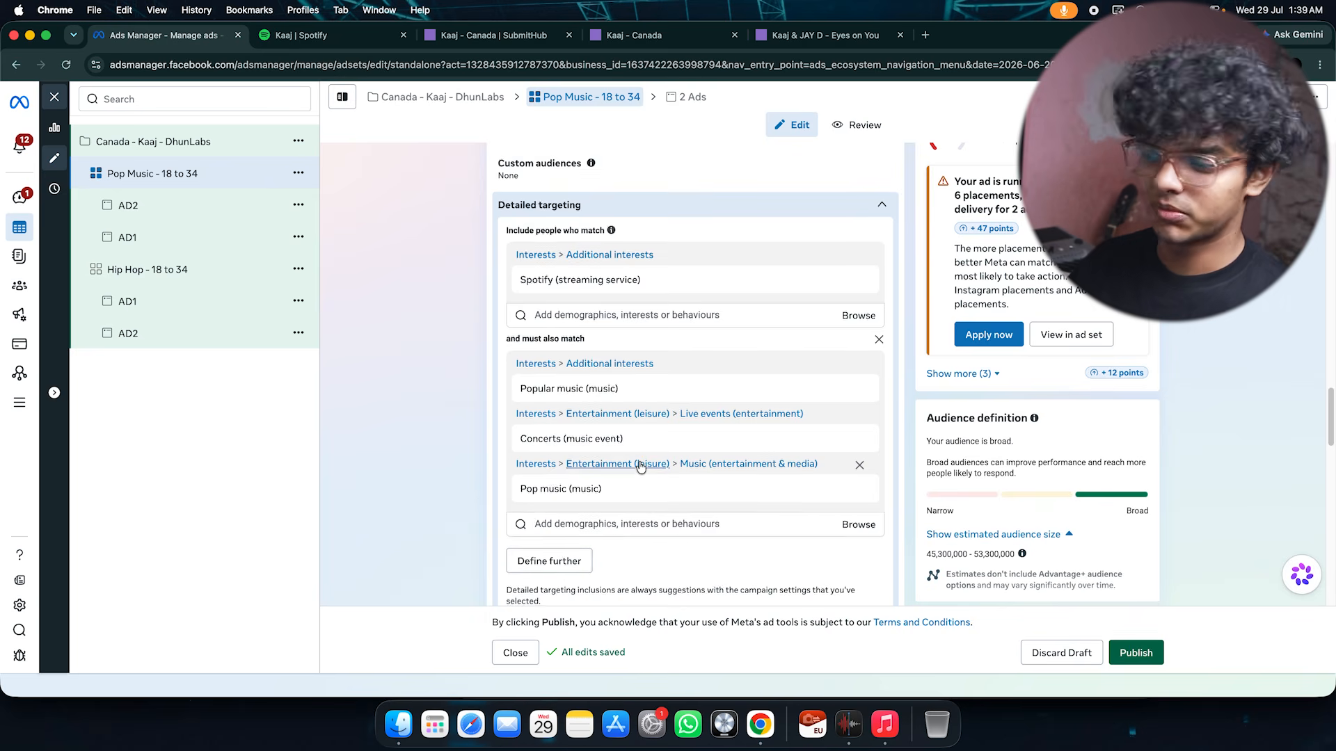
Review the Pop Music ad set's placement settings, including the individual Stories, Status, Reels placements.
{"action": "scroll", "coordinate": [640, 466], "scroll_direction": "down", "scroll_amount": 10}
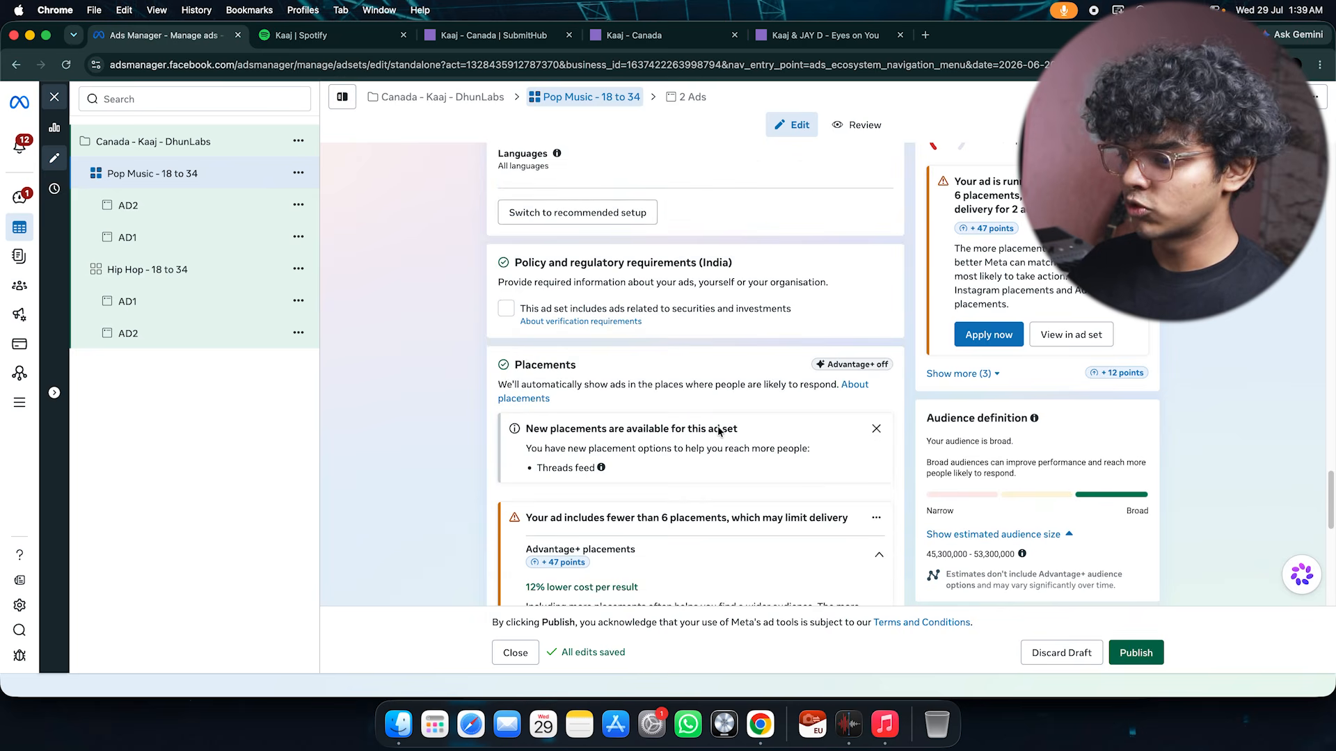
{"action": "scroll", "coordinate": [719, 431], "scroll_direction": "down", "scroll_amount": 8}
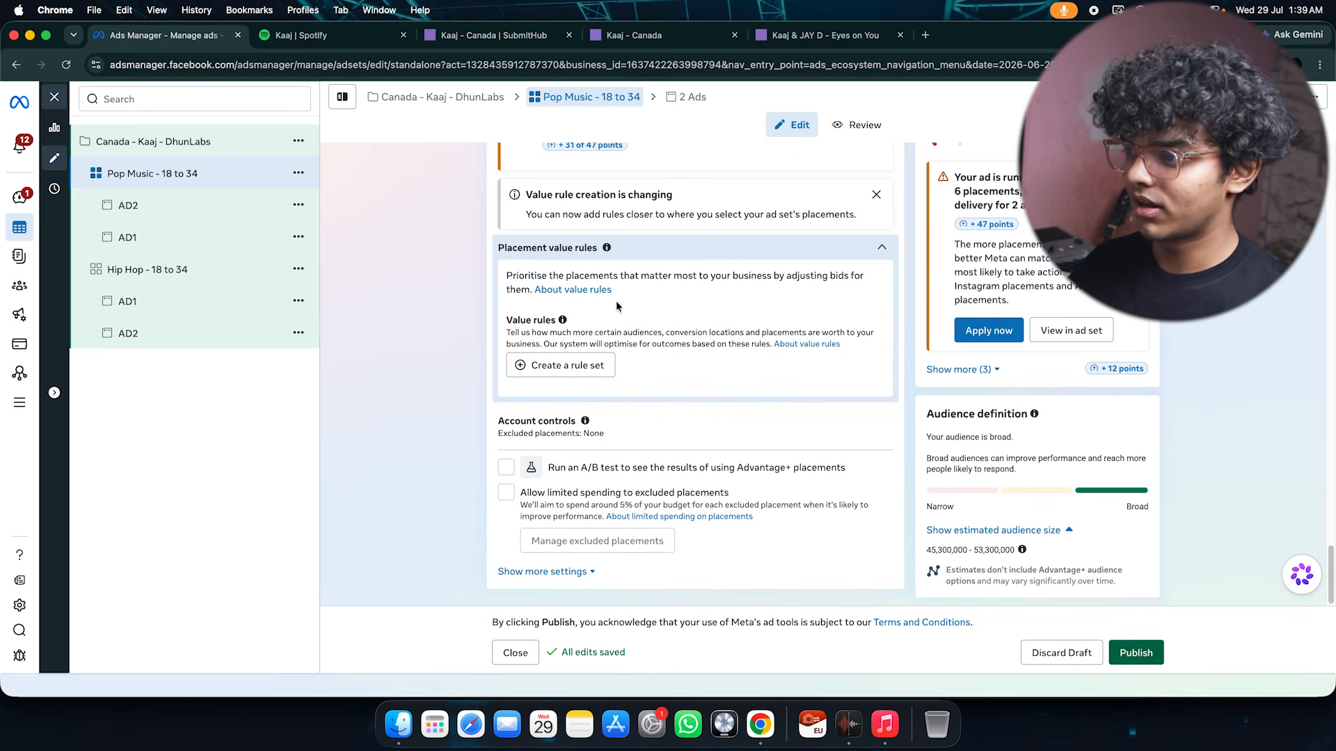
{"action": "scroll", "coordinate": [638, 373], "scroll_direction": "up", "scroll_amount": 6}
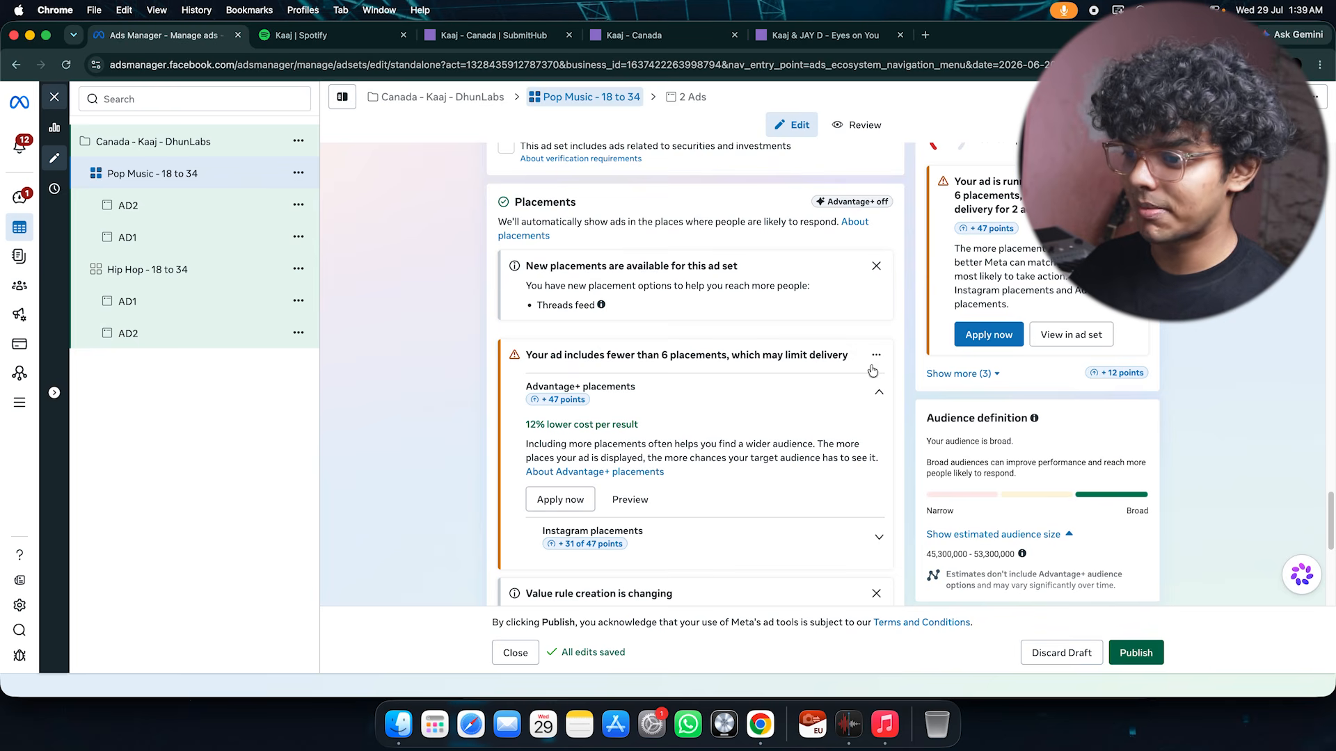
{"action": "scroll", "coordinate": [857, 275], "scroll_direction": "down", "scroll_amount": 5}
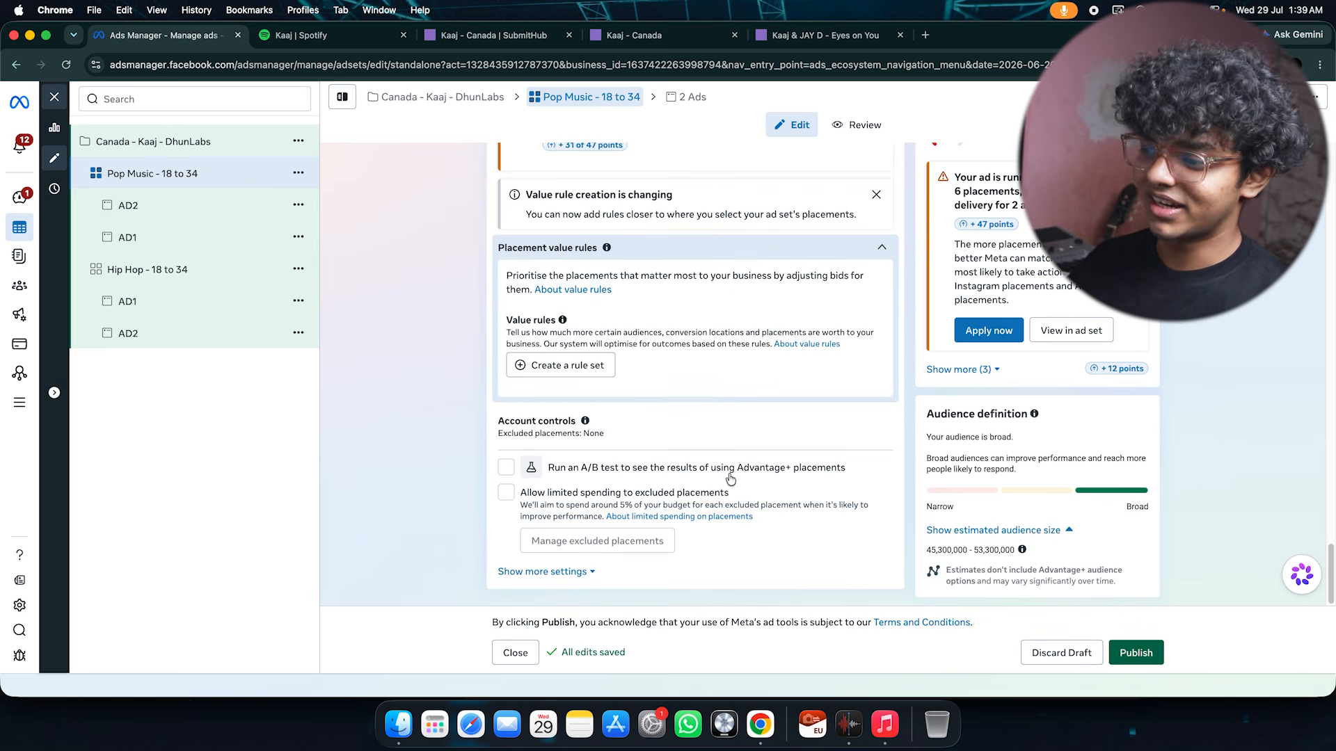
{"action": "left_click", "coordinate": [698, 441]}
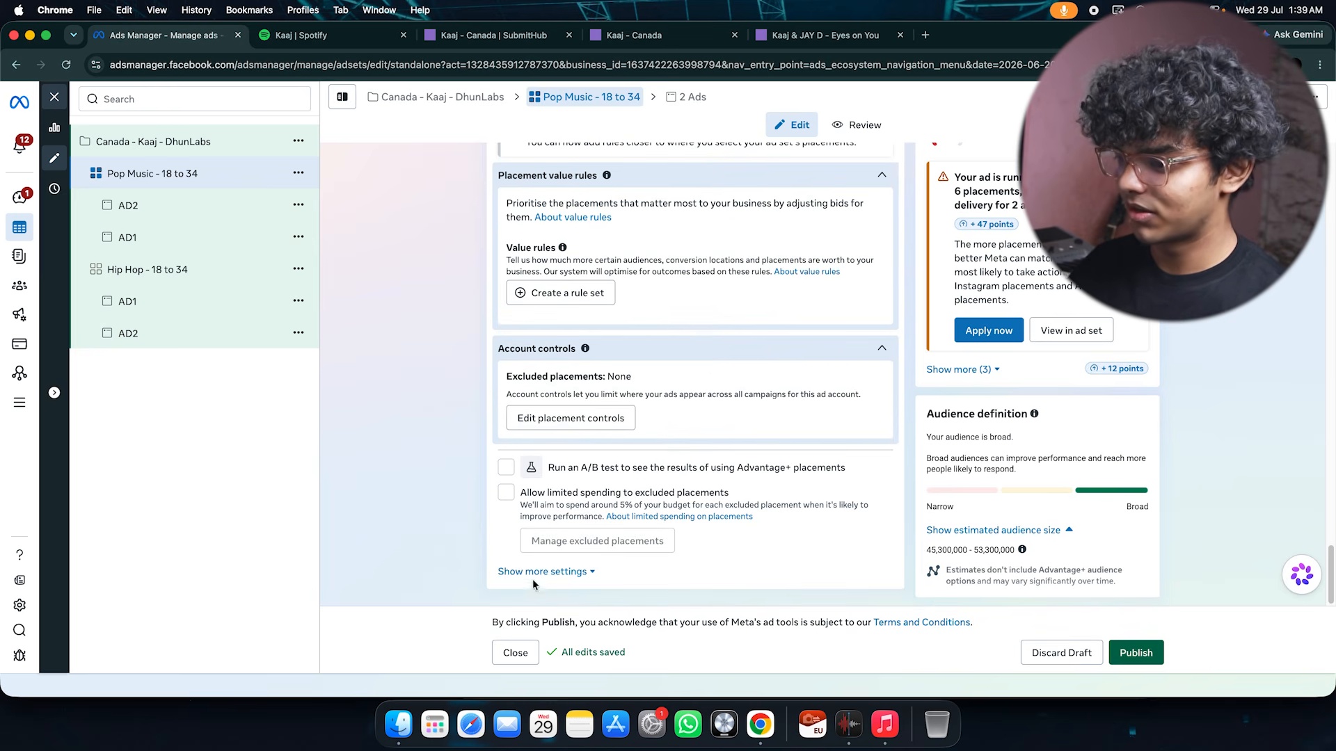
{"action": "left_click", "coordinate": [539, 573]}
{"action": "scroll", "coordinate": [795, 512], "scroll_direction": "down", "scroll_amount": 6}
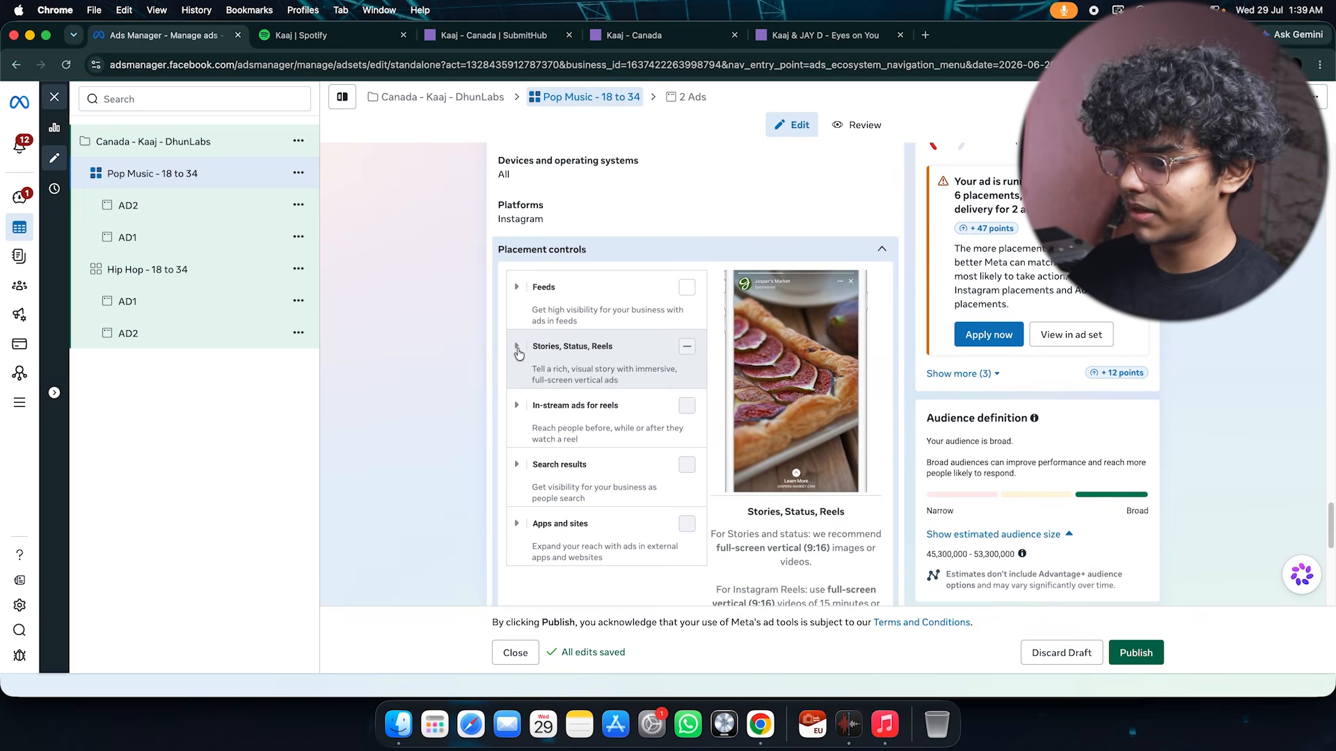
{"action": "scroll", "coordinate": [795, 387], "scroll_direction": "down", "scroll_amount": 1}
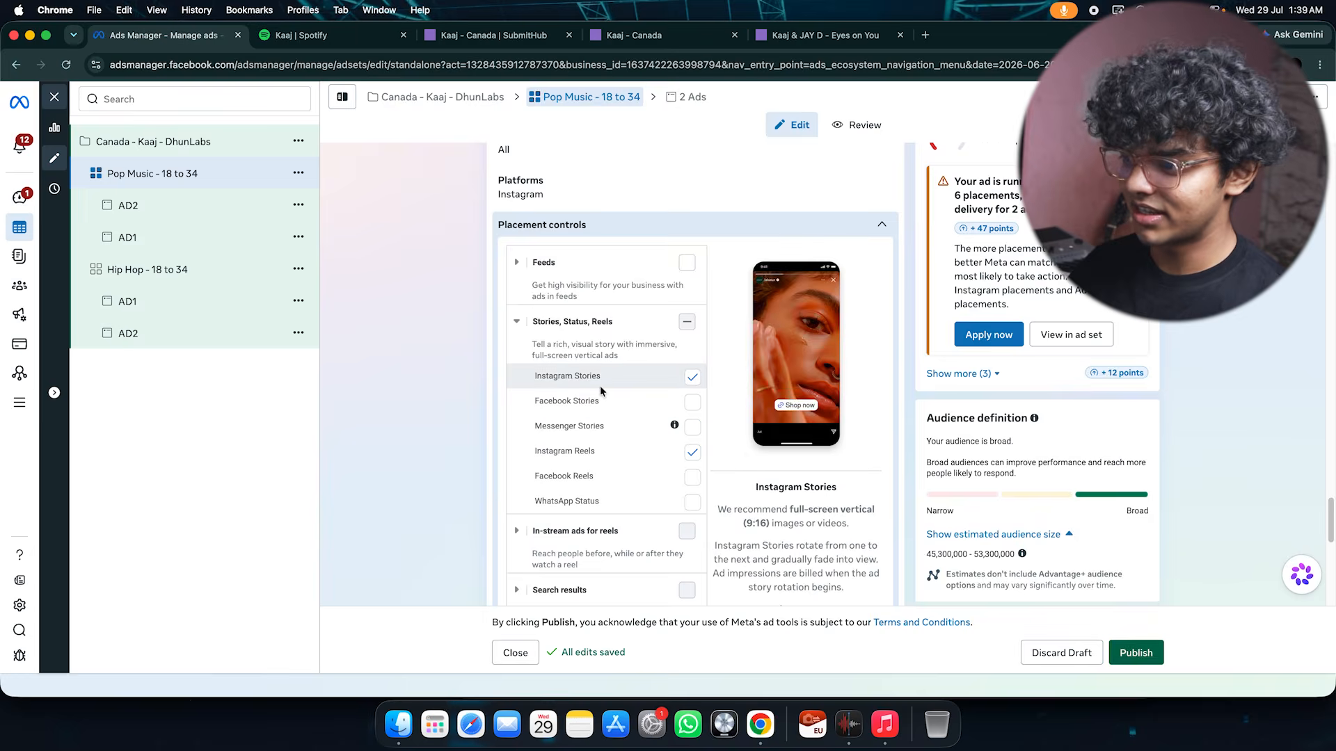
Open AD1 in the Pop Music - 18 to 34 ad set and preview it for publishing.
{"action": "left_click", "coordinate": [167, 237]}
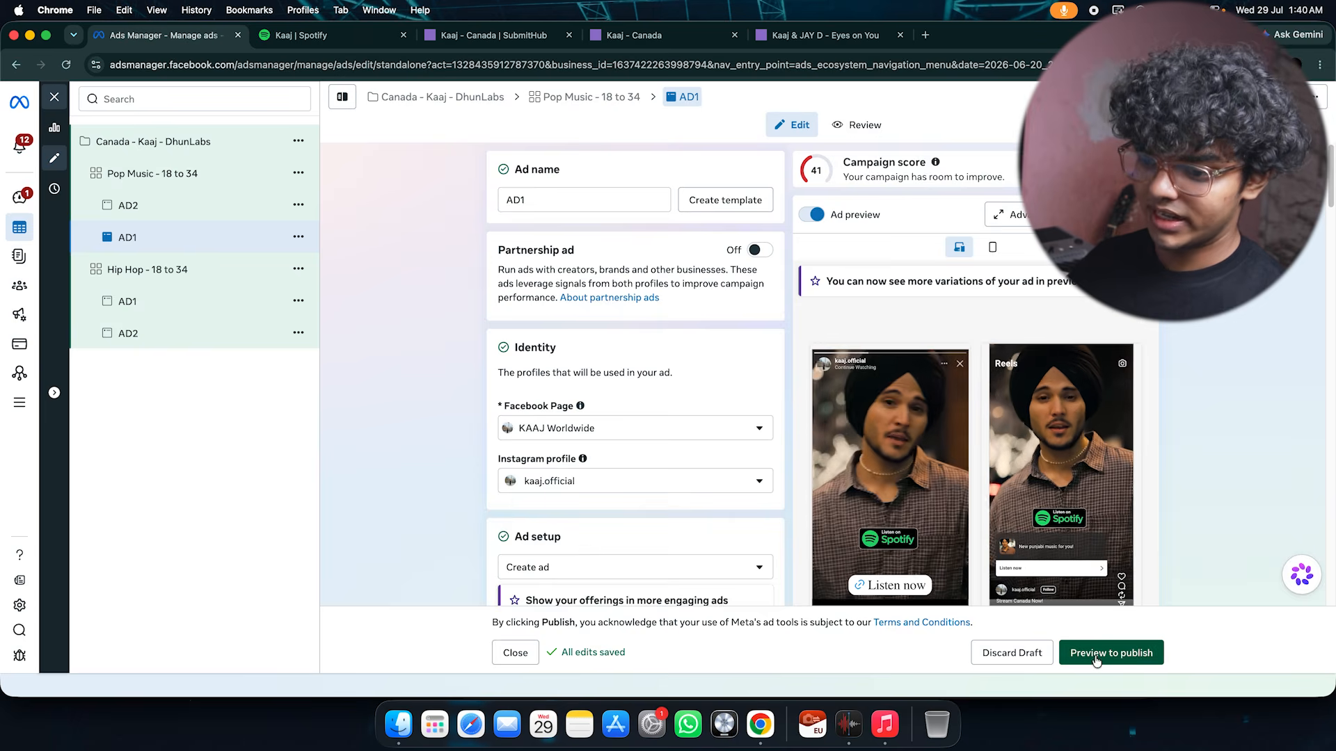
{"action": "left_click", "coordinate": [1111, 652]}
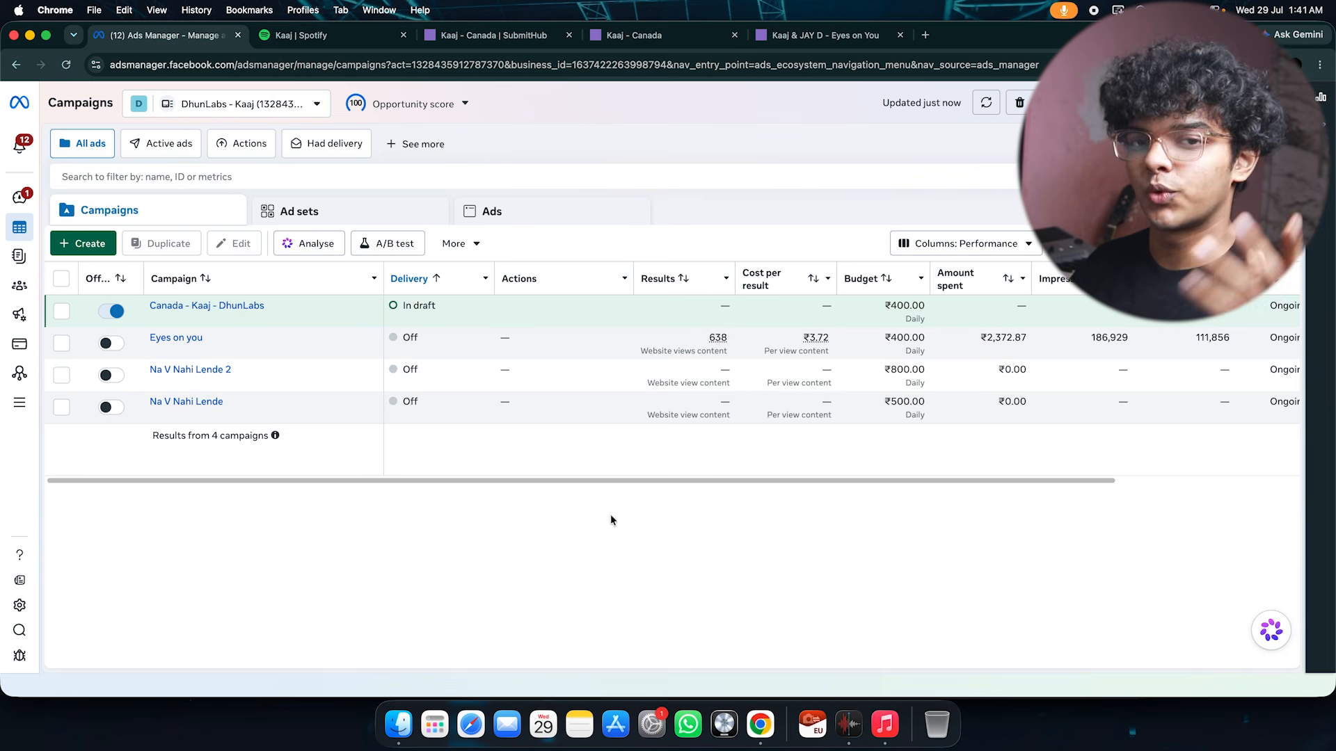
Create an ads report for only the DhunLabs - Kaaj ad account and set its date range to Maximum.
{"action": "left_click", "coordinate": [18, 258]}
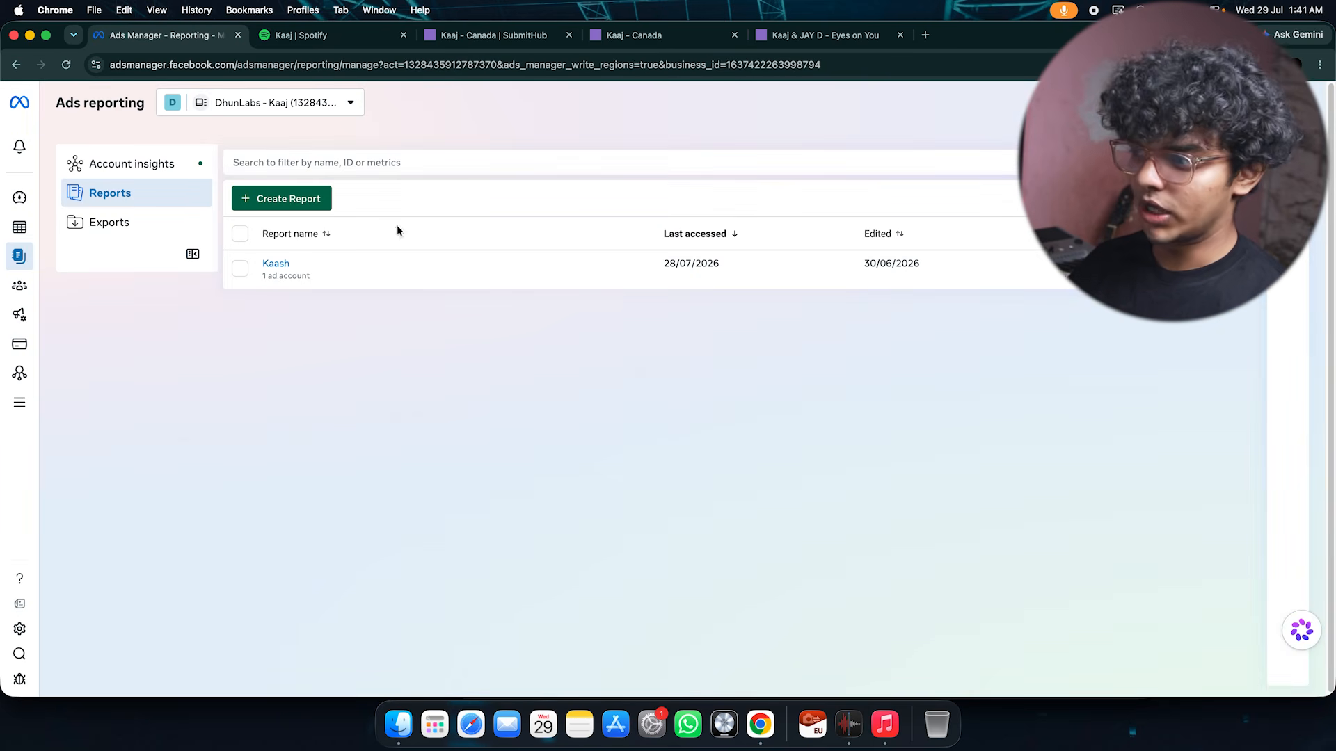
{"action": "left_click", "coordinate": [258, 200]}
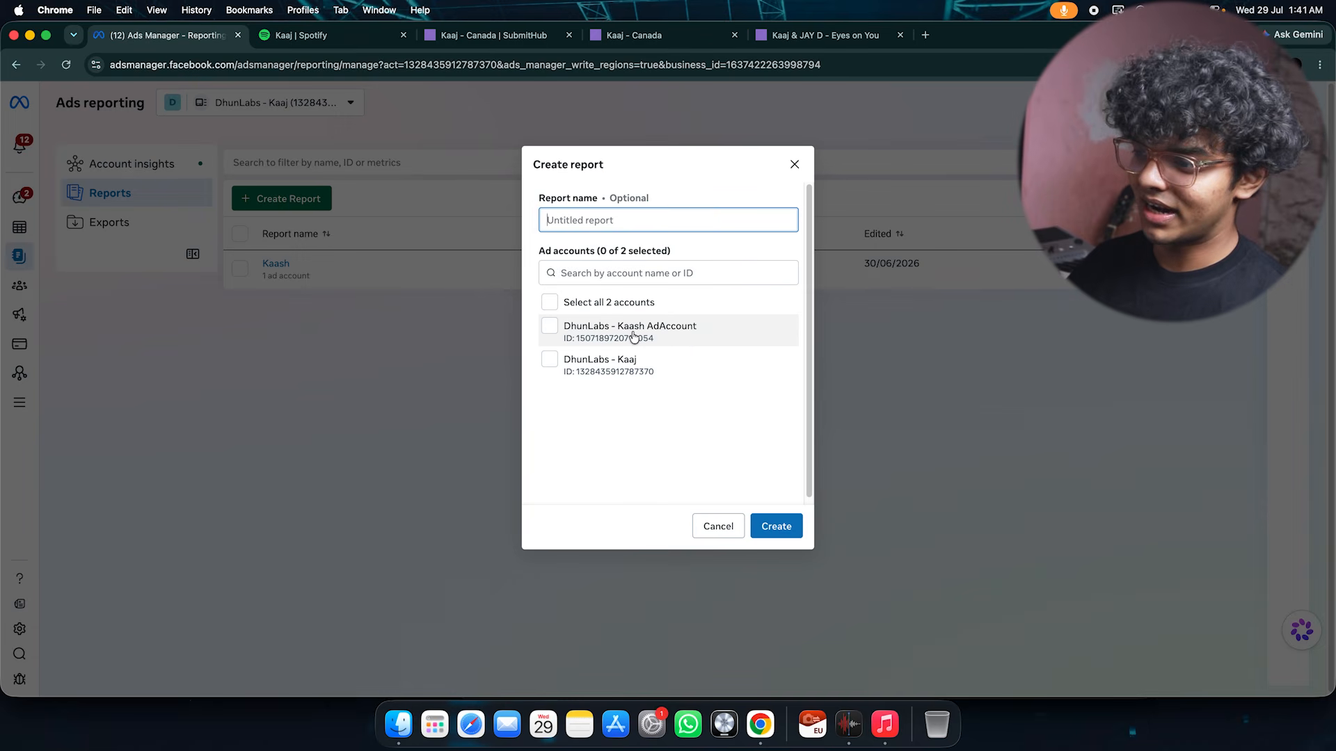
{"action": "left_click", "coordinate": [633, 335]}
{"action": "left_click", "coordinate": [633, 335]}
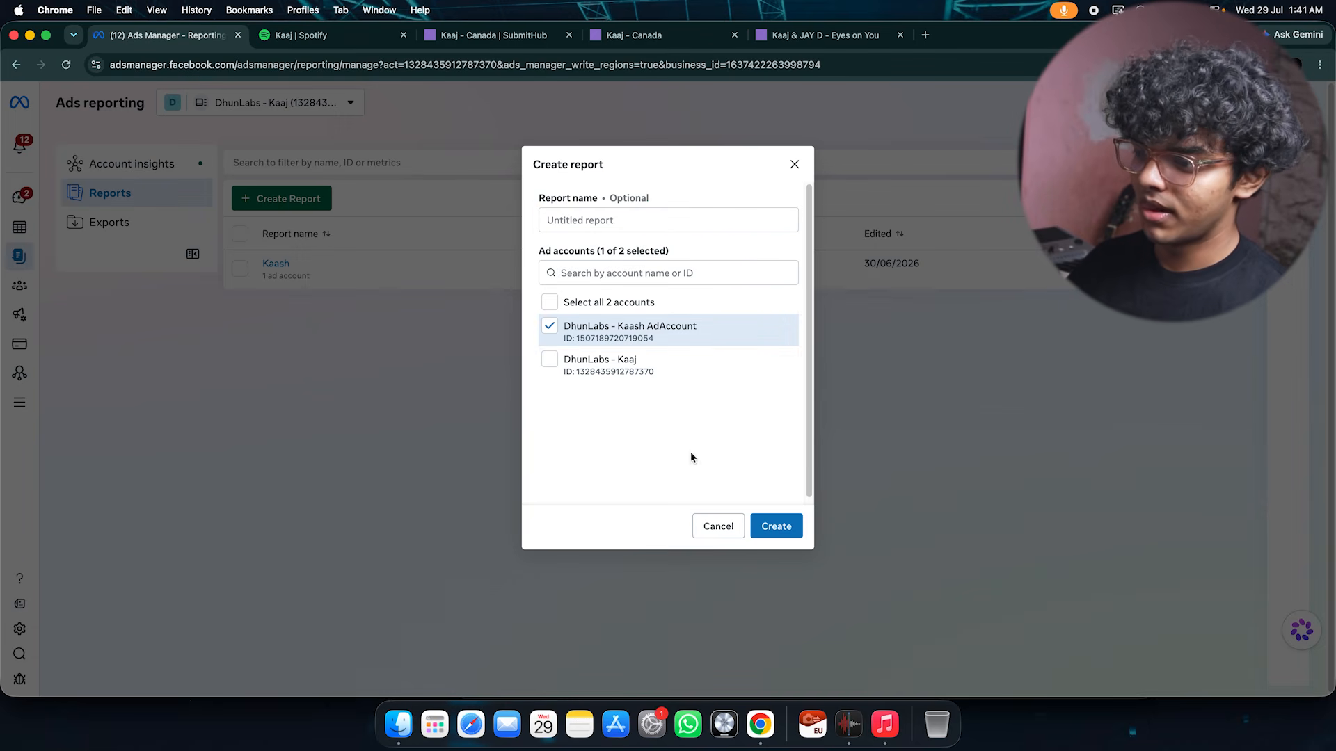
{"action": "left_click", "coordinate": [647, 367]}
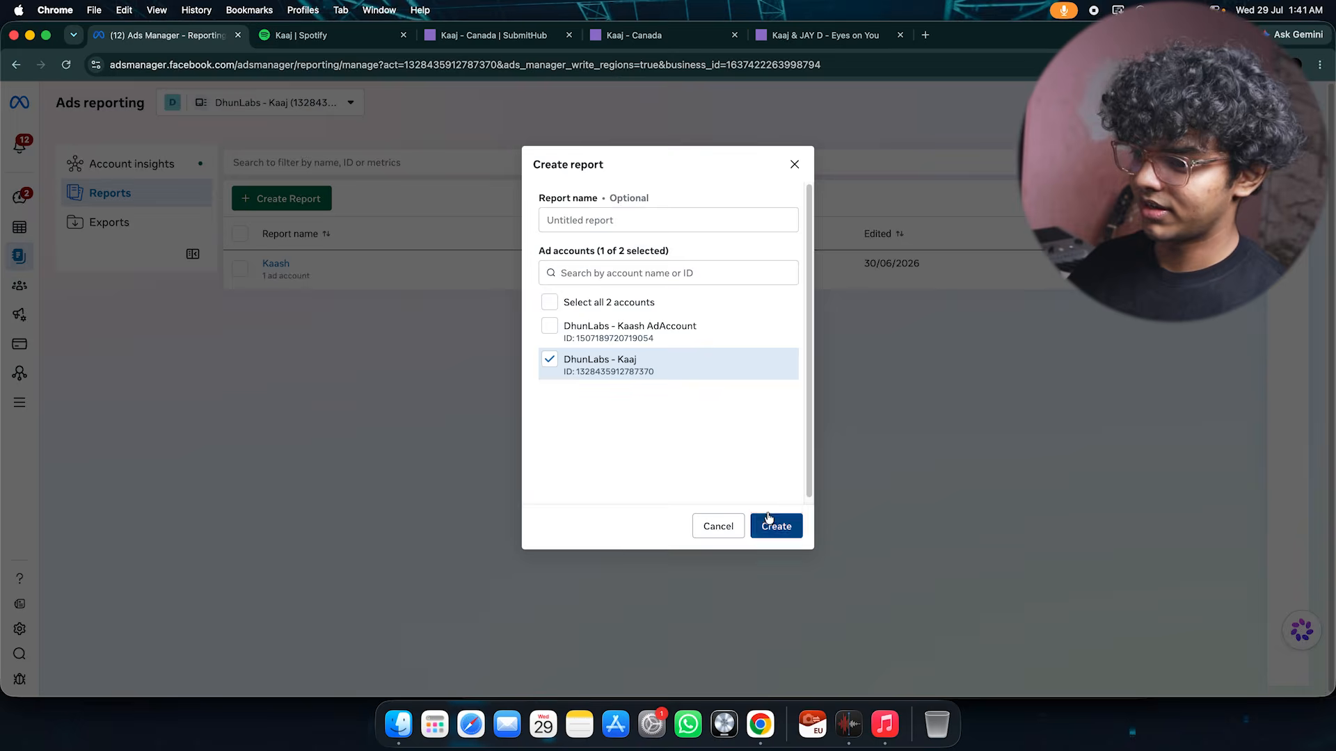
{"action": "left_click", "coordinate": [768, 520]}
{"action": "left_click", "coordinate": [793, 425]}
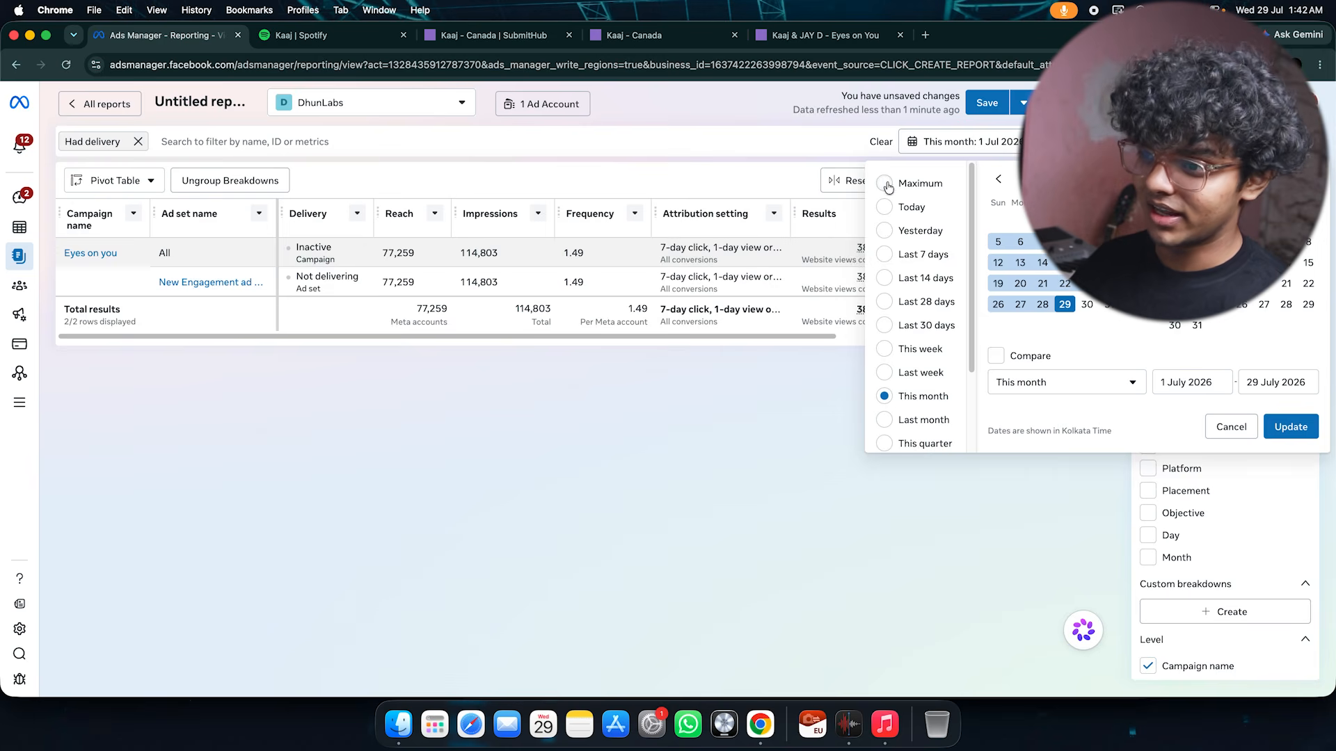
{"action": "left_click", "coordinate": [885, 185]}
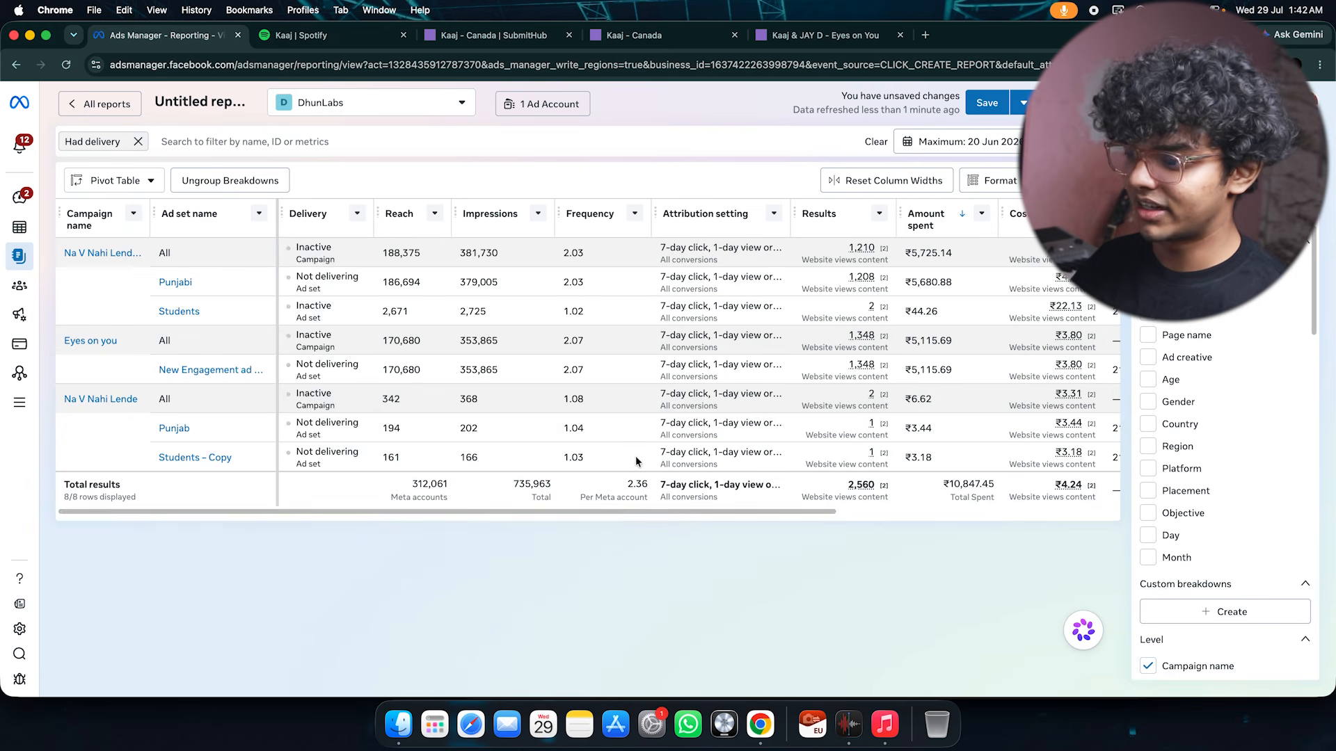
Examine the report's results, amount spent and cost per result, focusing on the Eyes on you campaign.
{"action": "left_click_drag", "start_coordinate": [590, 511], "coordinate": [708, 512]}
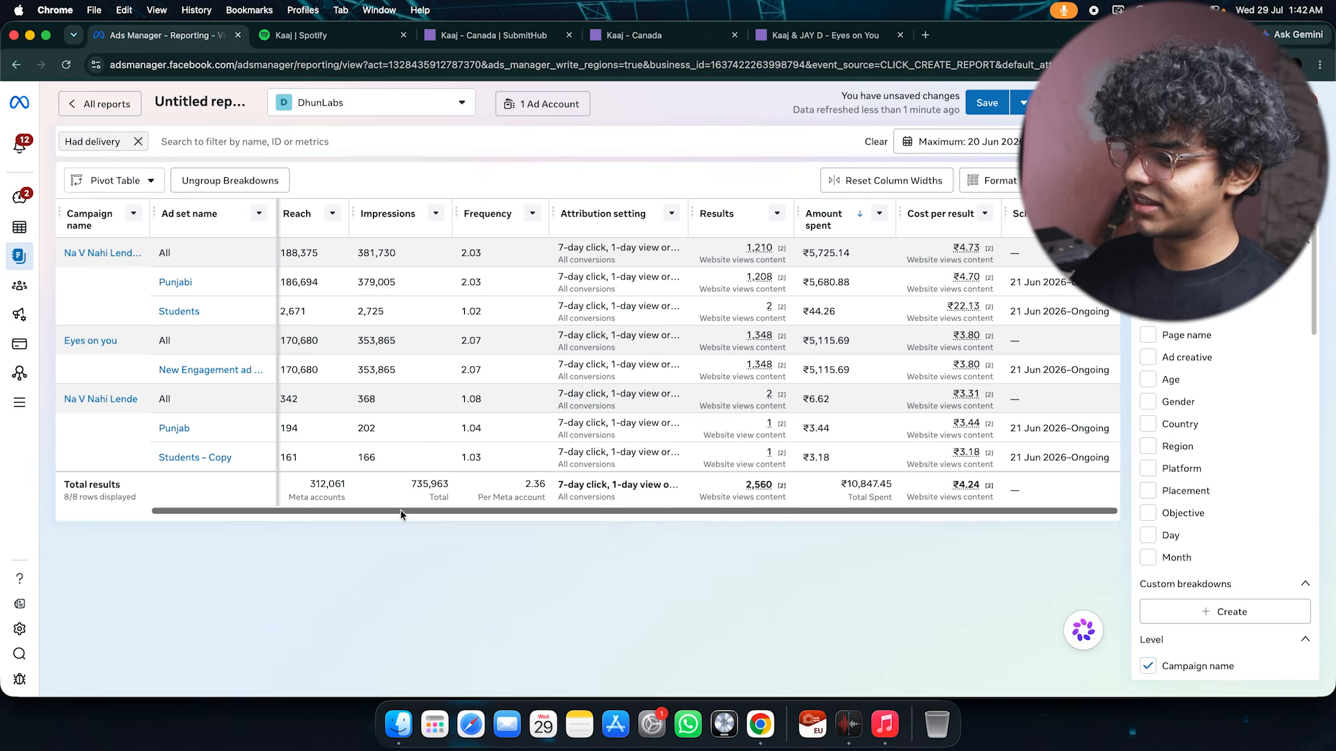
{"action": "left_click_drag", "start_coordinate": [399, 509], "coordinate": [265, 504]}
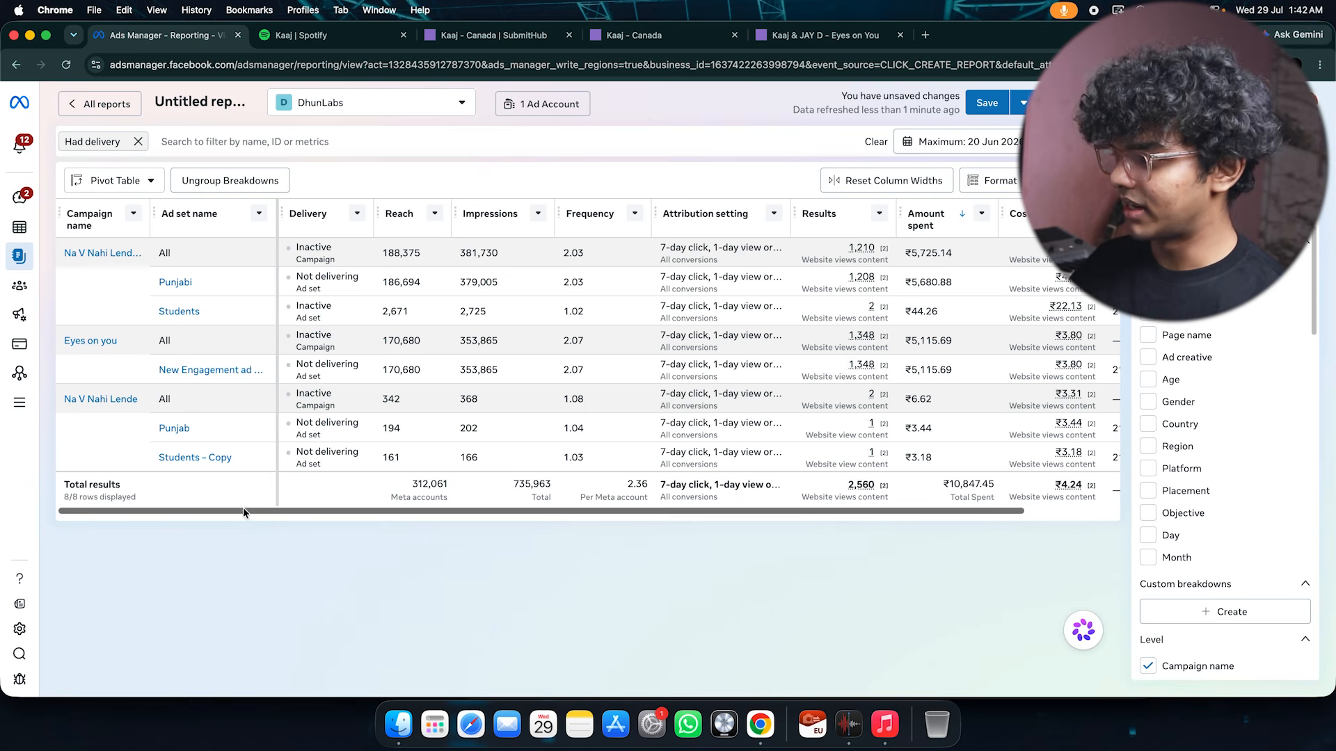
{"action": "scroll", "coordinate": [247, 507], "scroll_direction": "right", "scroll_amount": 2}
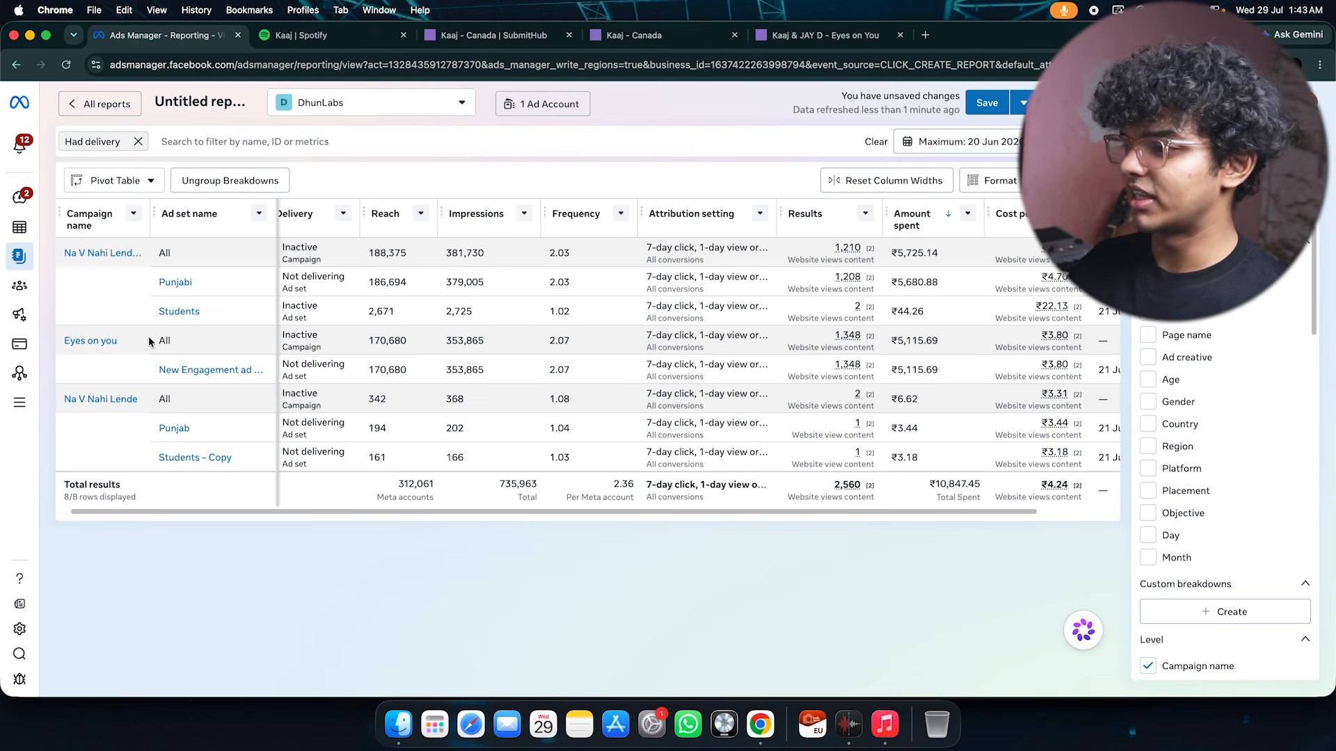
{"action": "scroll", "coordinate": [809, 367], "scroll_direction": "right", "scroll_amount": 3}
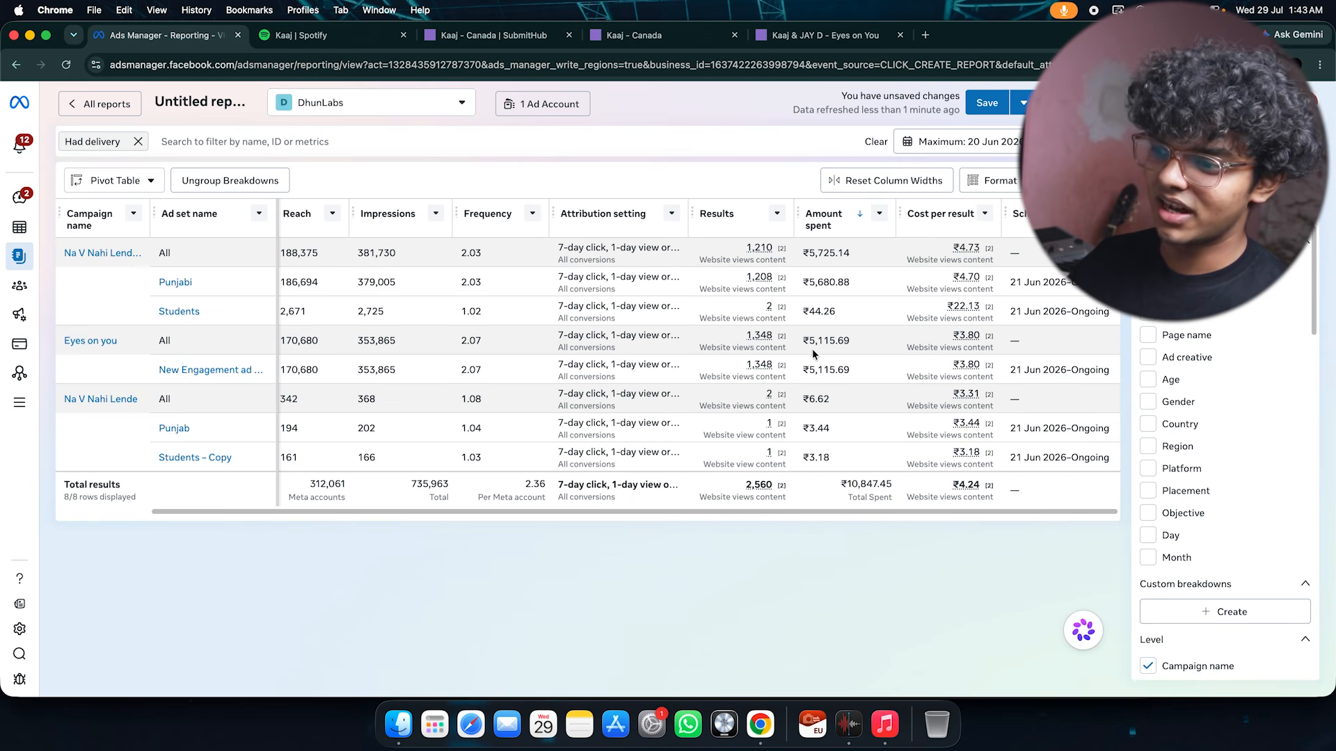
{"action": "left_click", "coordinate": [805, 346]}
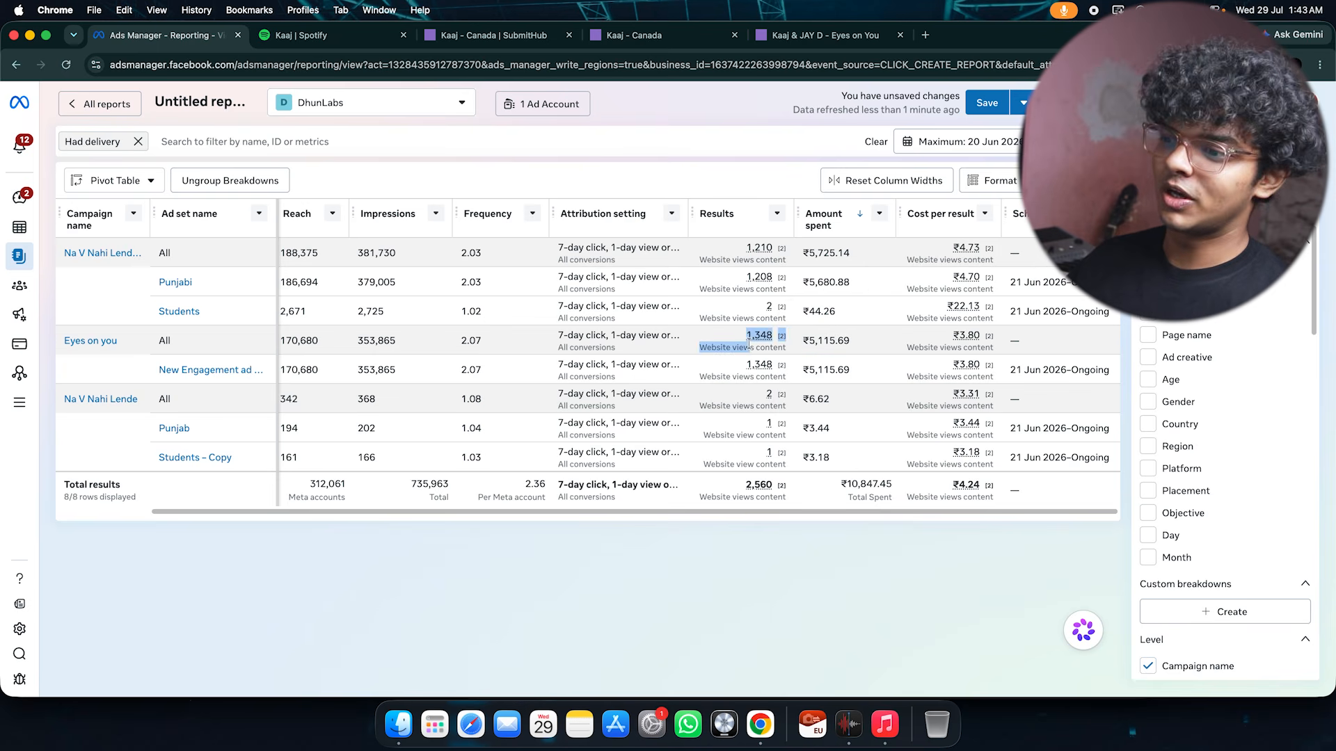
{"action": "left_click", "coordinate": [832, 347]}
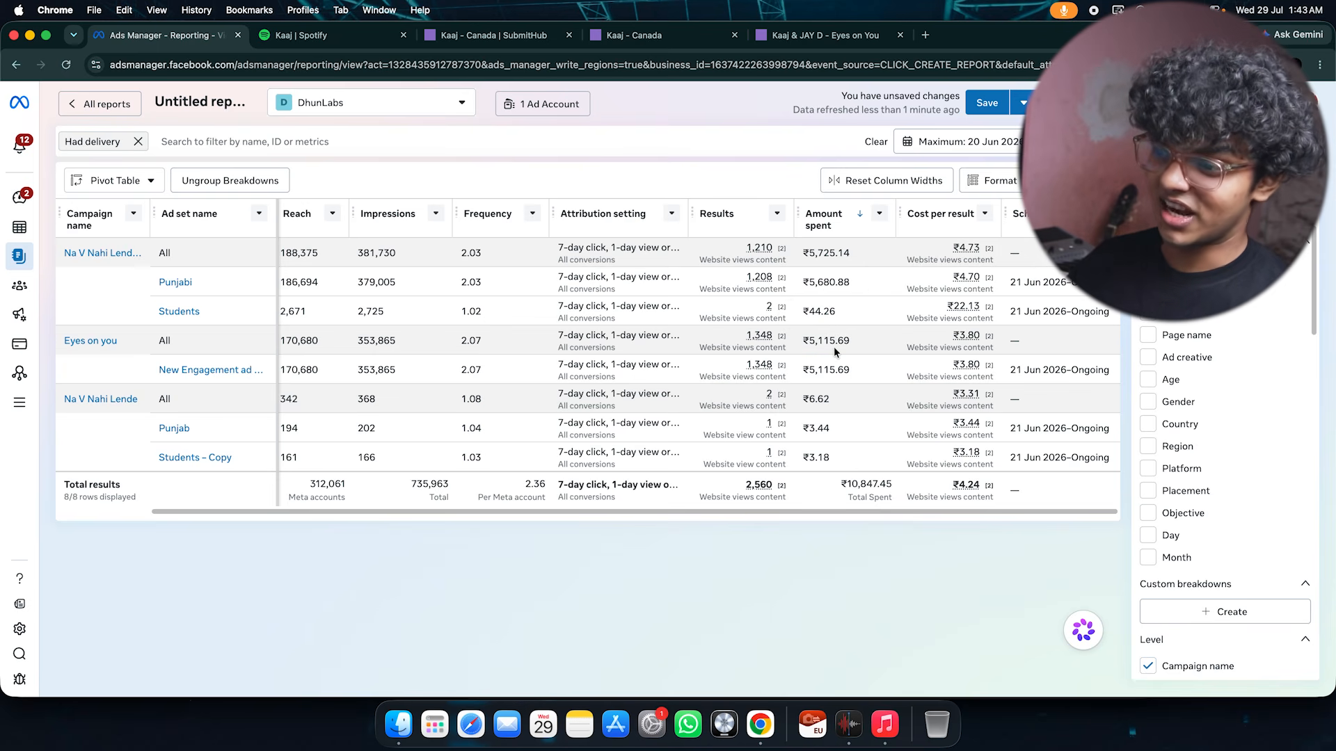
{"action": "left_click_drag", "start_coordinate": [953, 338], "coordinate": [980, 338]}
{"action": "left_click", "coordinate": [914, 340]}
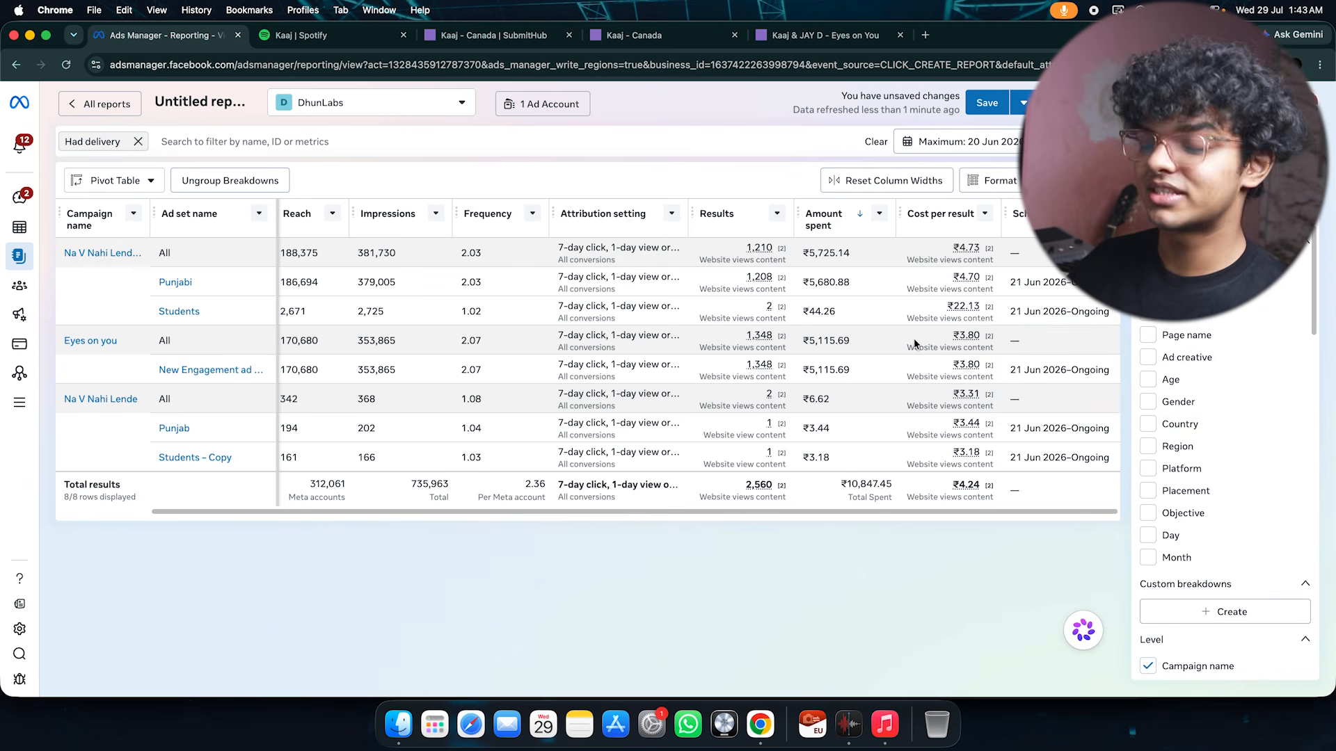
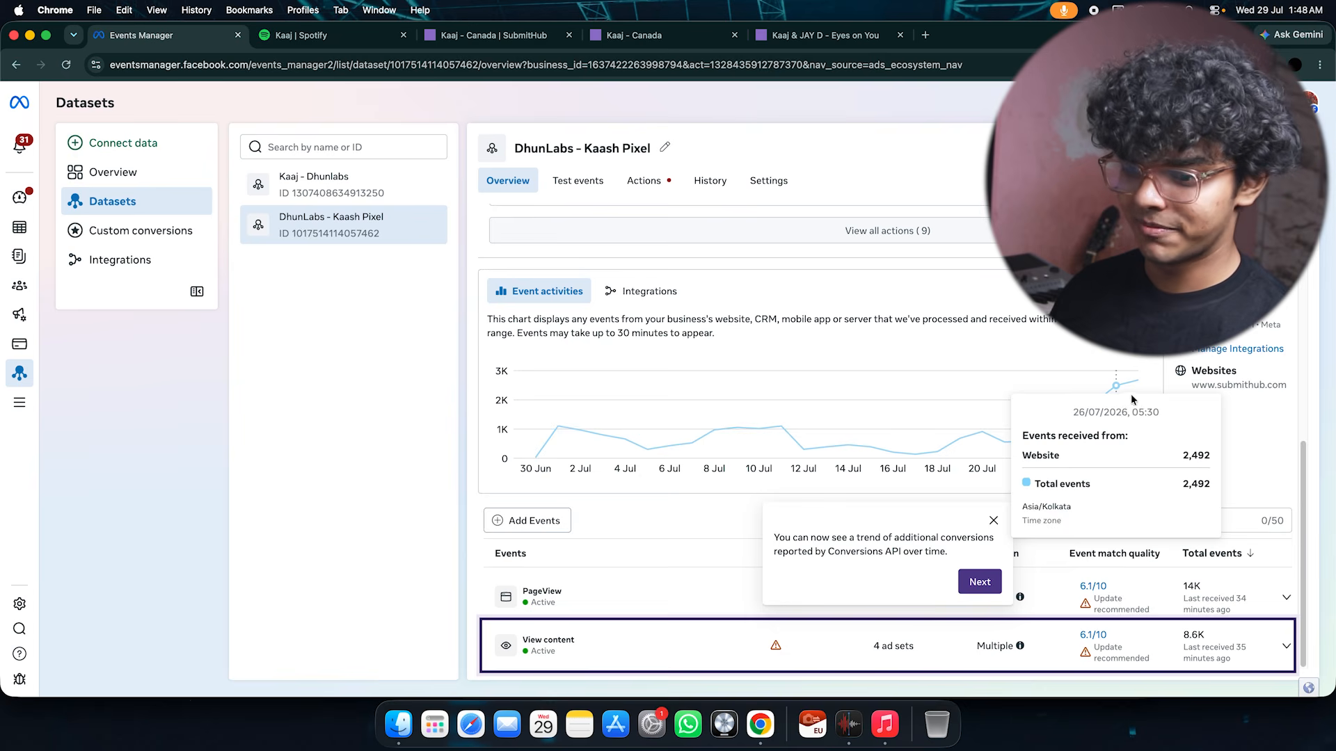
Start a website Custom Audience from the DhunLabs - Kaash Pixel dataset, based on its ViewContent event.
{"action": "left_click", "coordinate": [992, 523]}
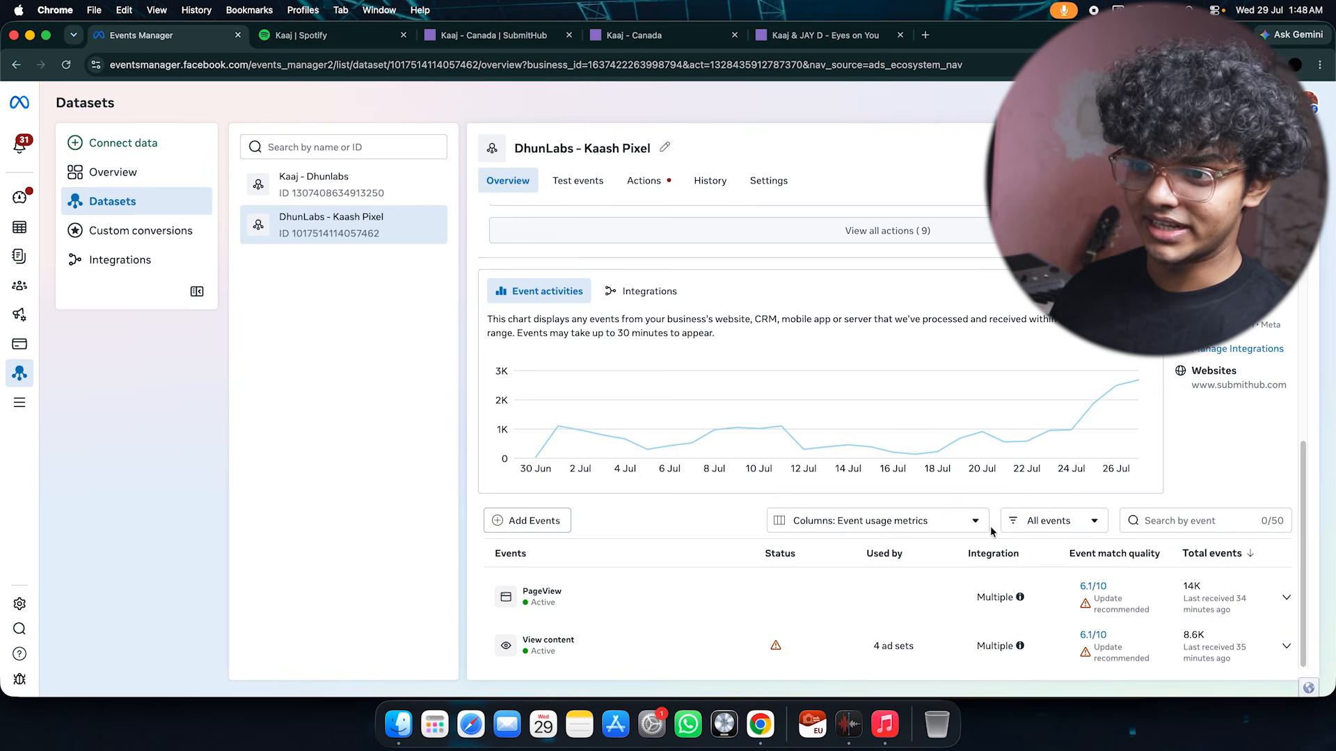
{"action": "left_click", "coordinate": [1276, 159]}
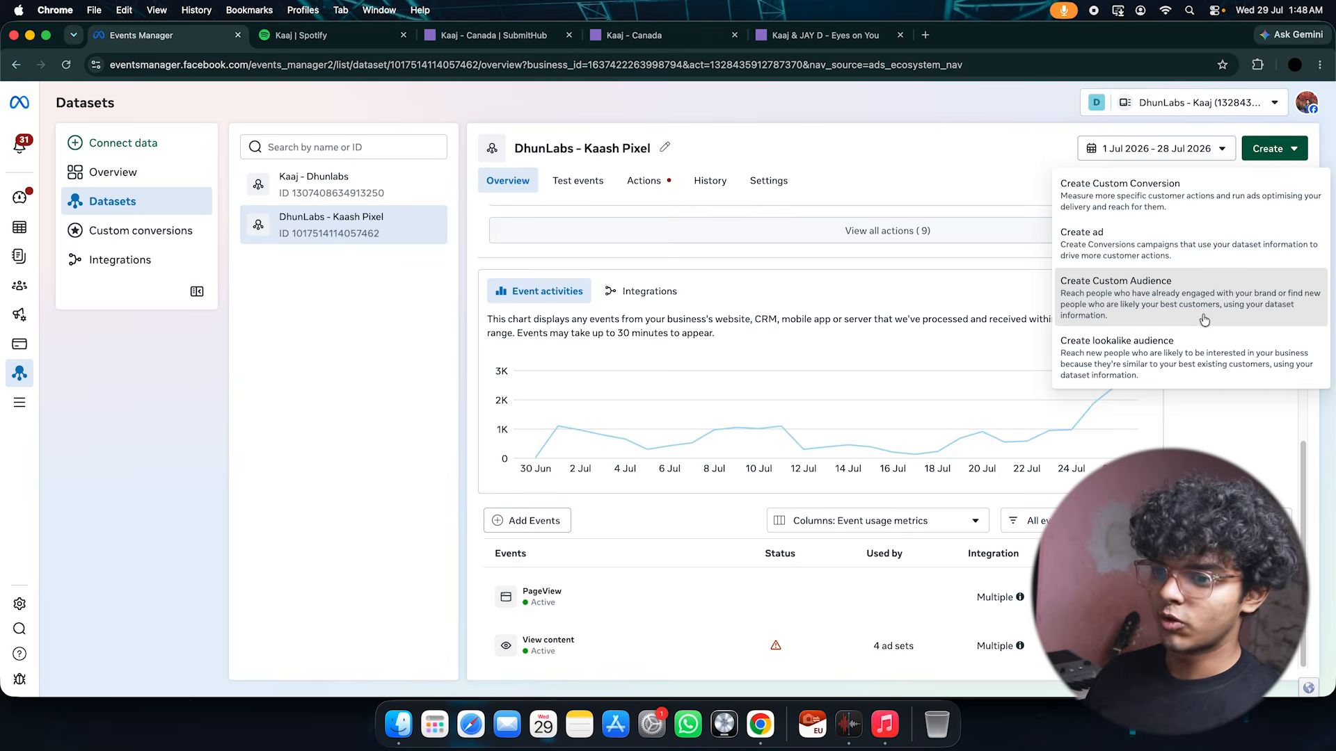
{"action": "left_click", "coordinate": [1205, 319]}
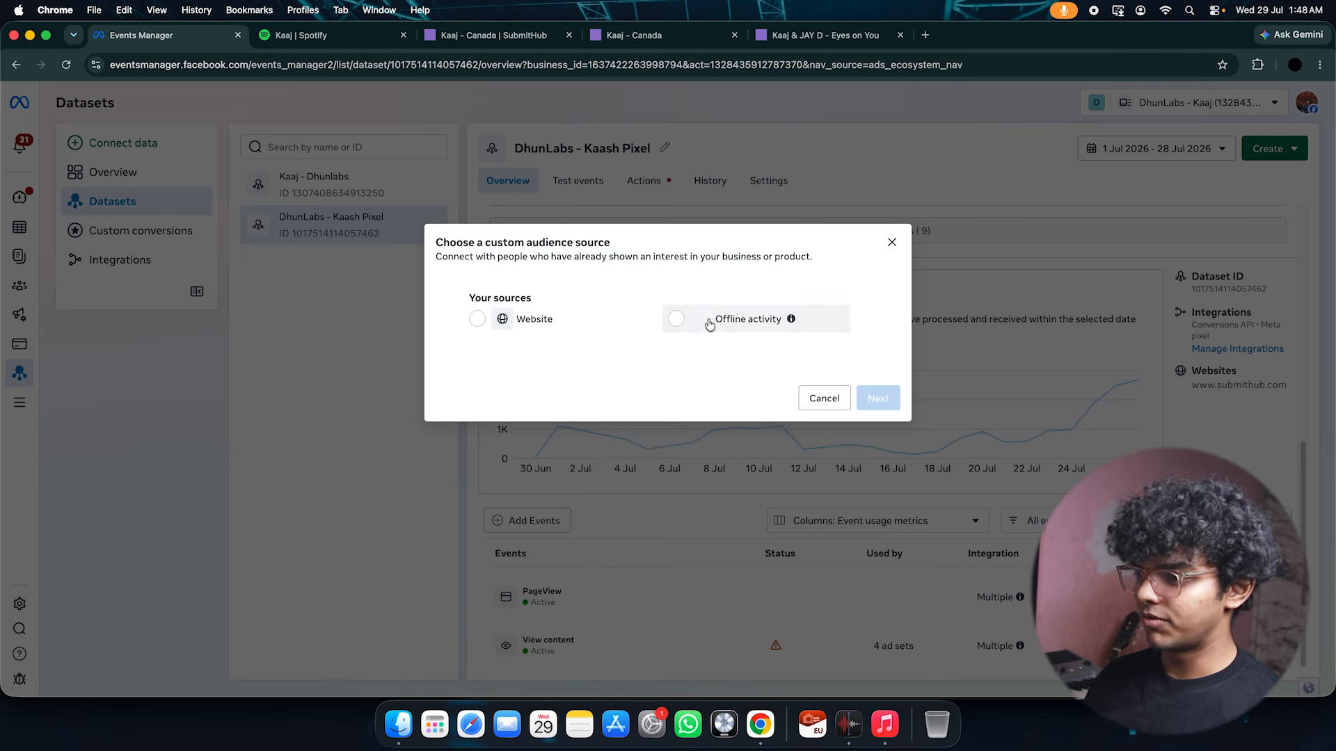
{"action": "left_click", "coordinate": [479, 319]}
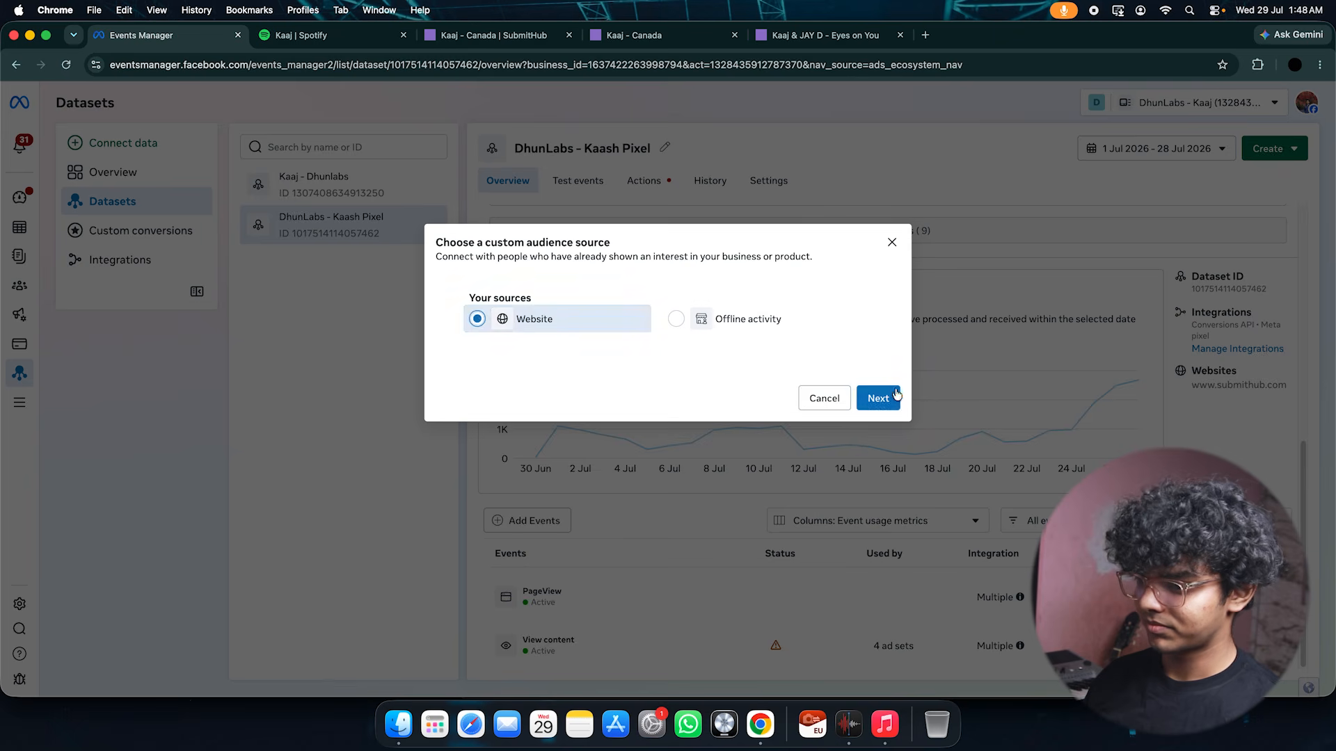
{"action": "left_click", "coordinate": [880, 398]}
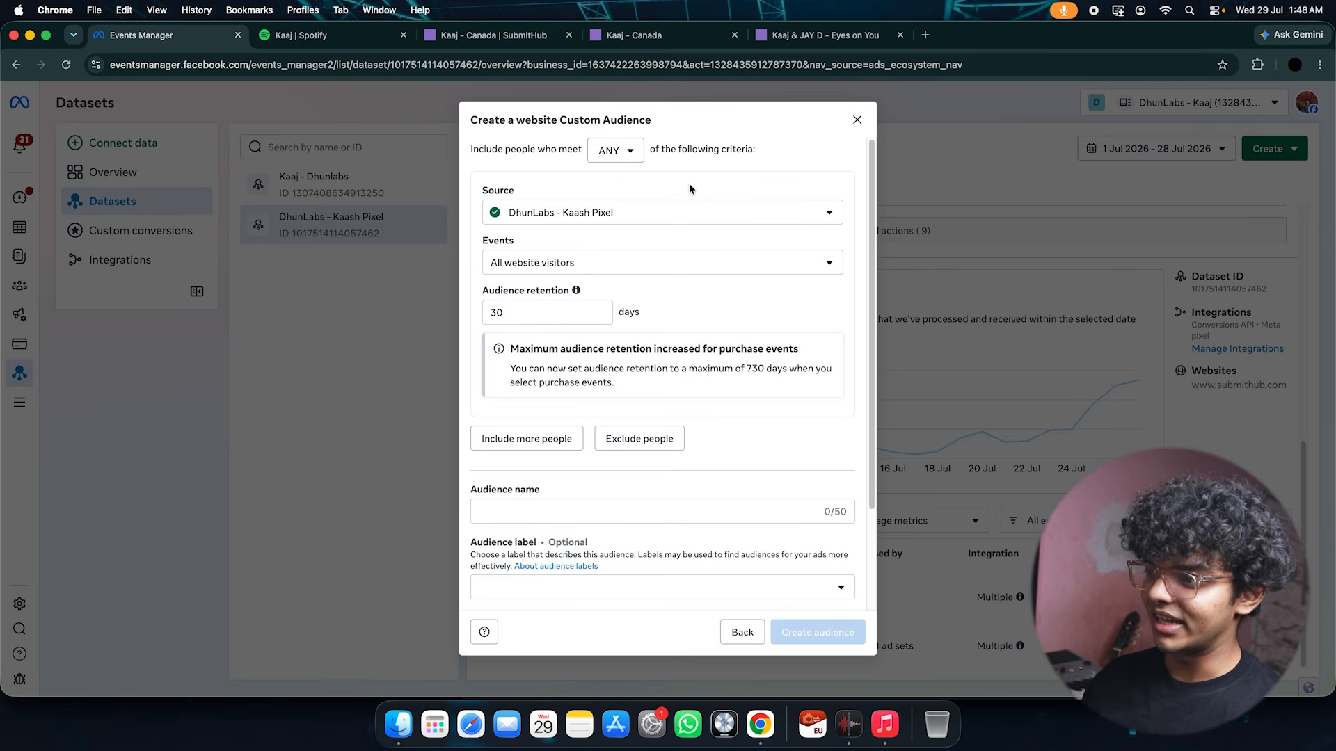
{"action": "left_click", "coordinate": [571, 265]}
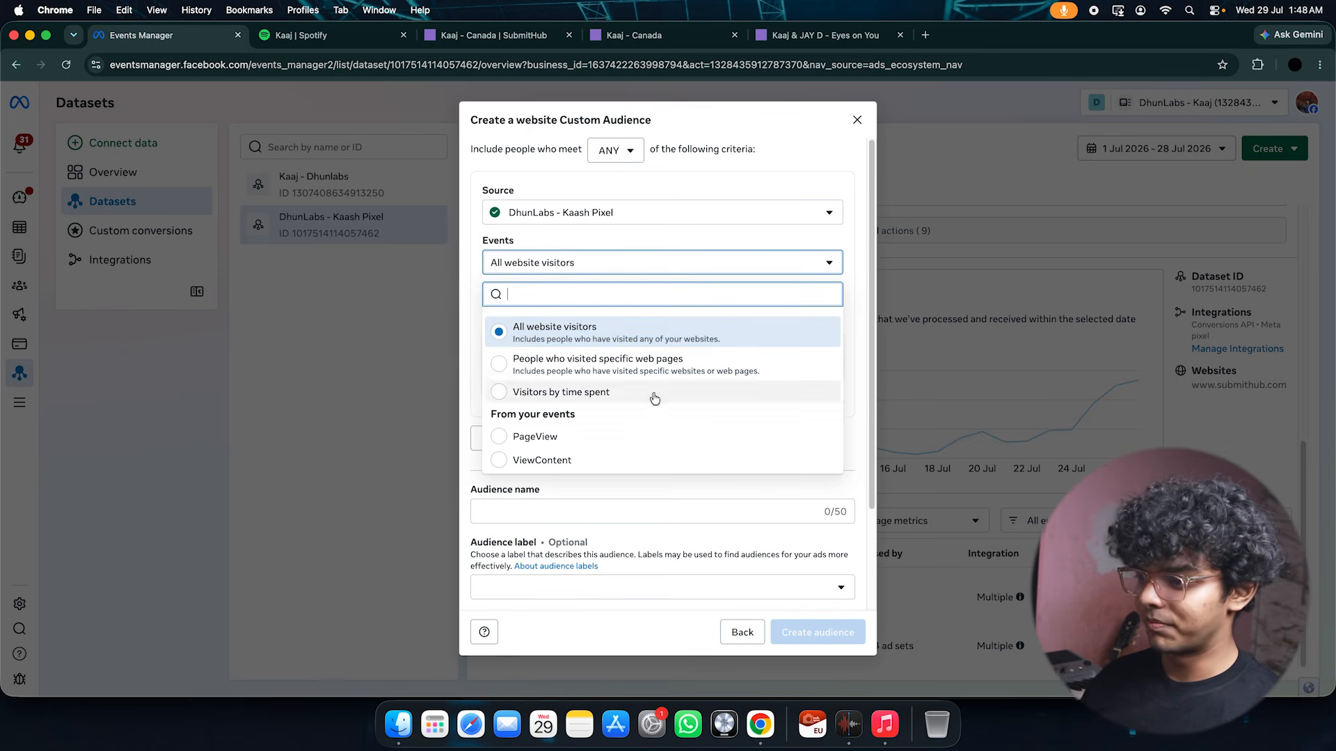
{"action": "left_click", "coordinate": [543, 459]}
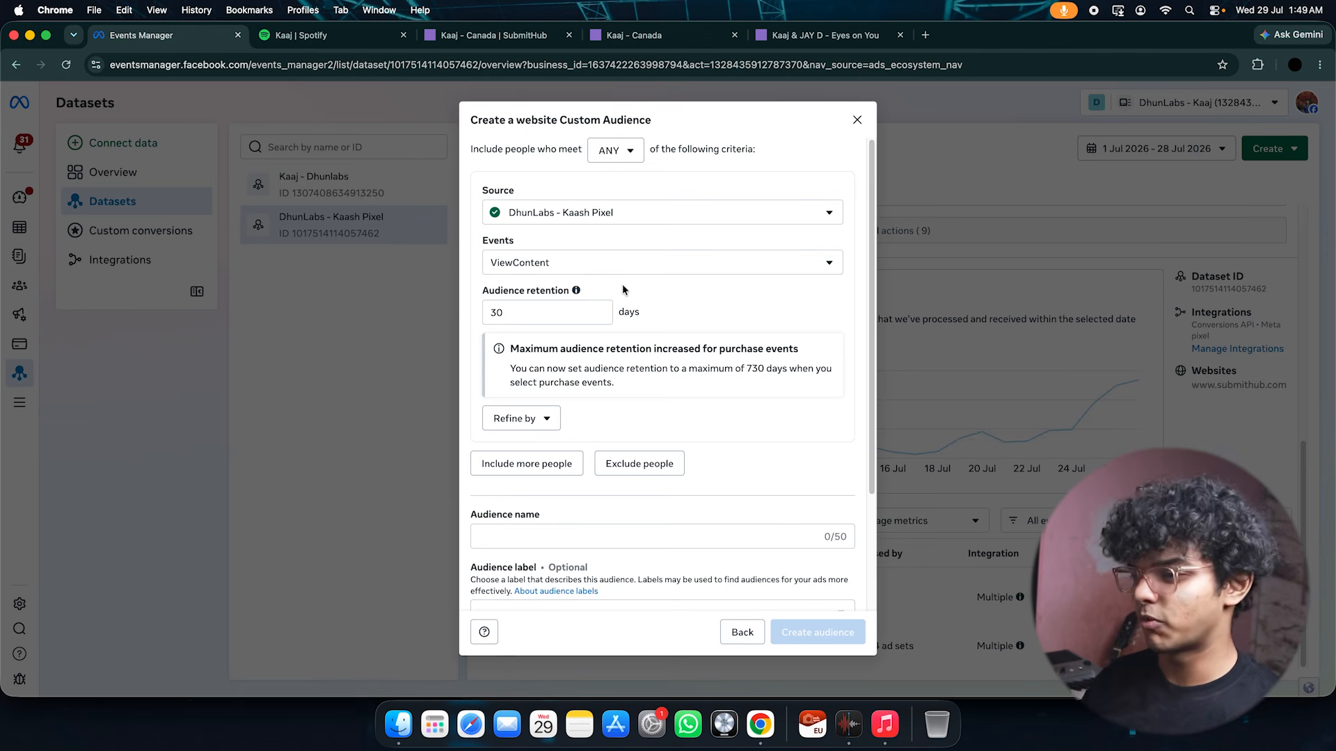
Name the custom audience LLA - Kaash pixel and create it without an audience label.
{"action": "scroll", "coordinate": [622, 284], "scroll_direction": "down", "scroll_amount": 3}
{"action": "left_click", "coordinate": [550, 384]}
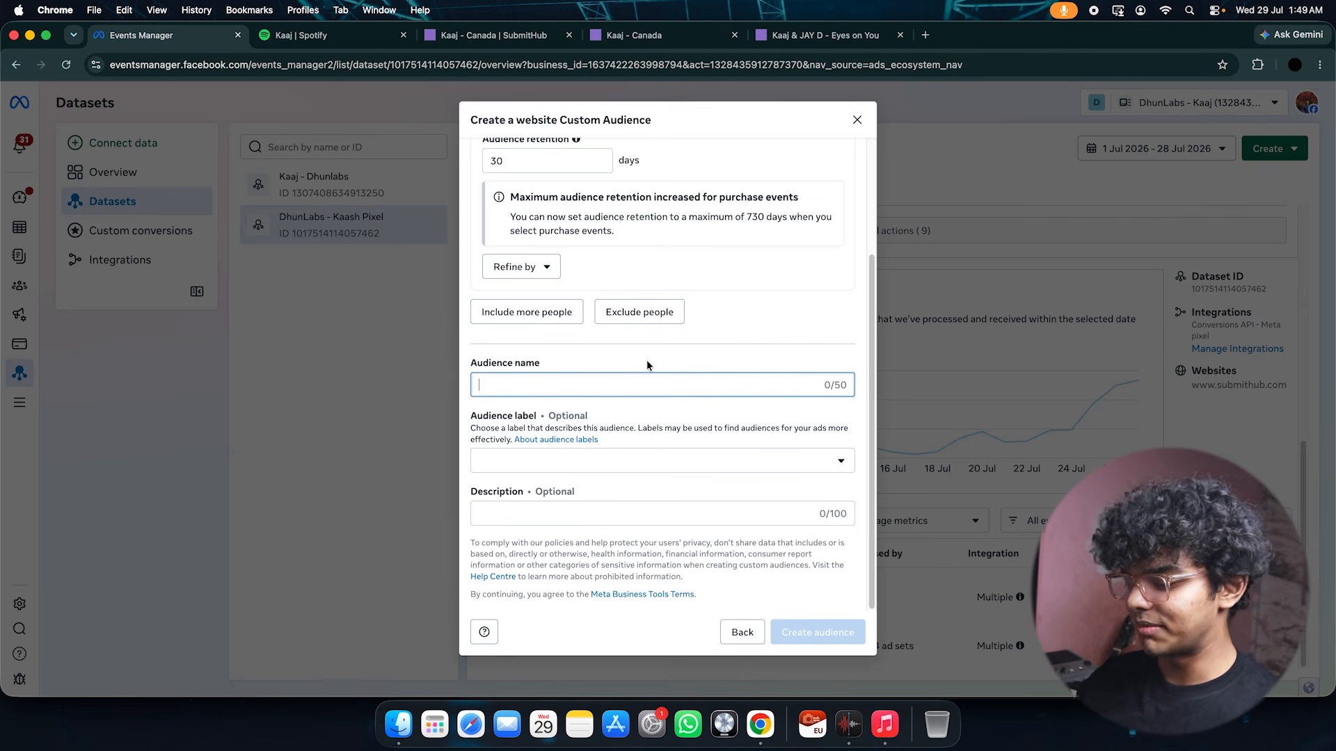
{"action": "type", "text": "LLA - Kaash pixel"}
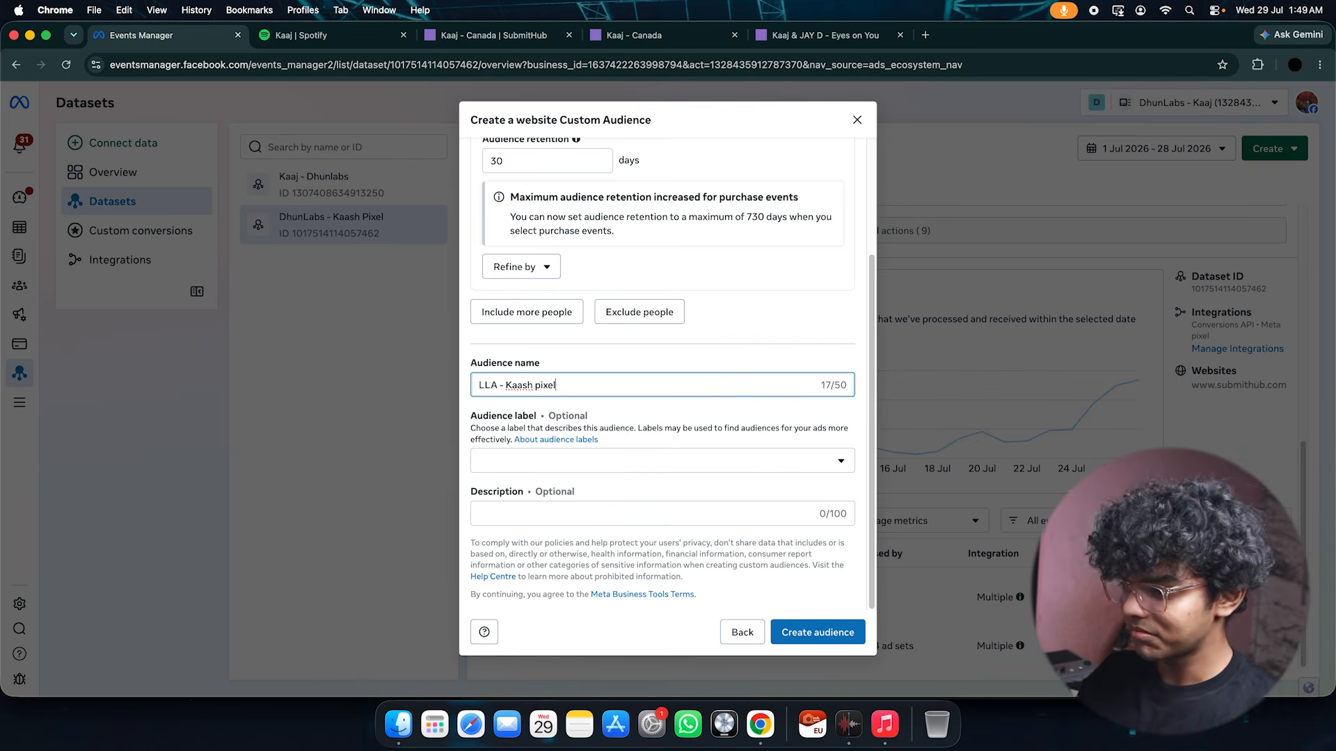
{"action": "left_click", "coordinate": [633, 463]}
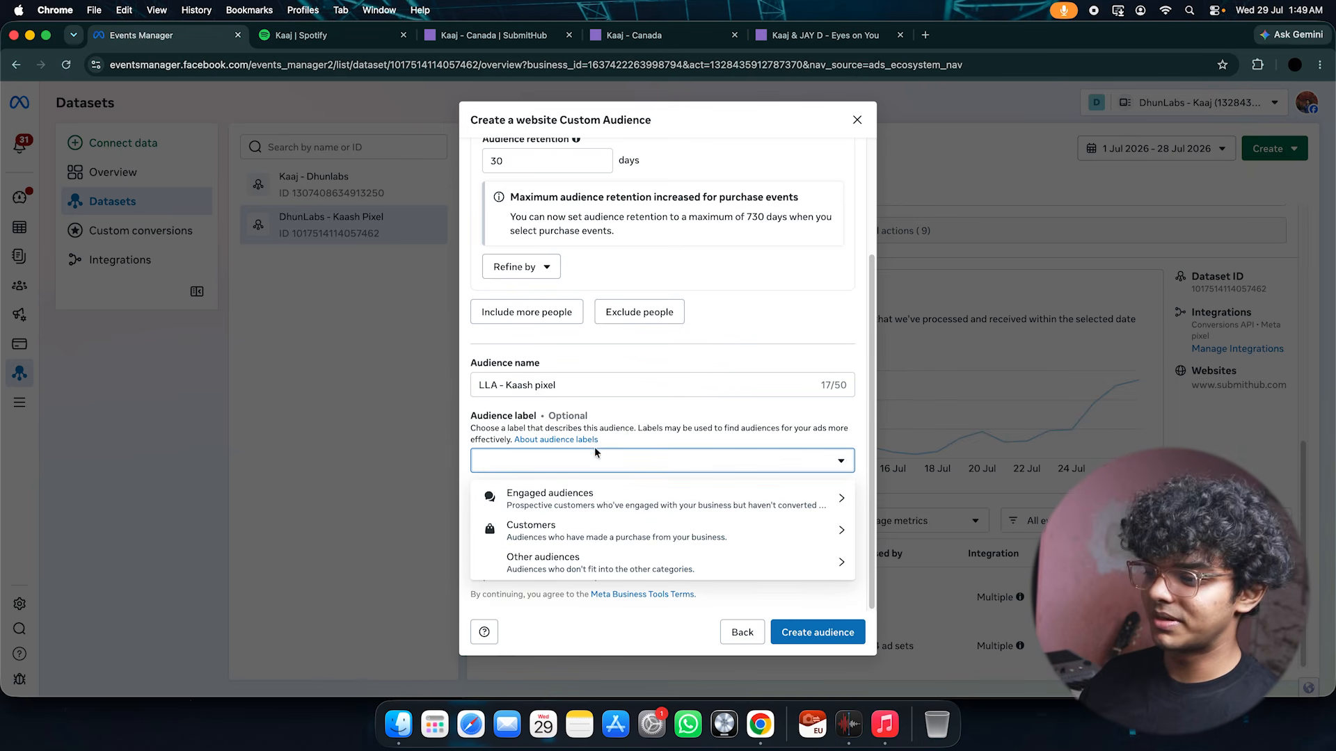
{"action": "left_click", "coordinate": [683, 434]}
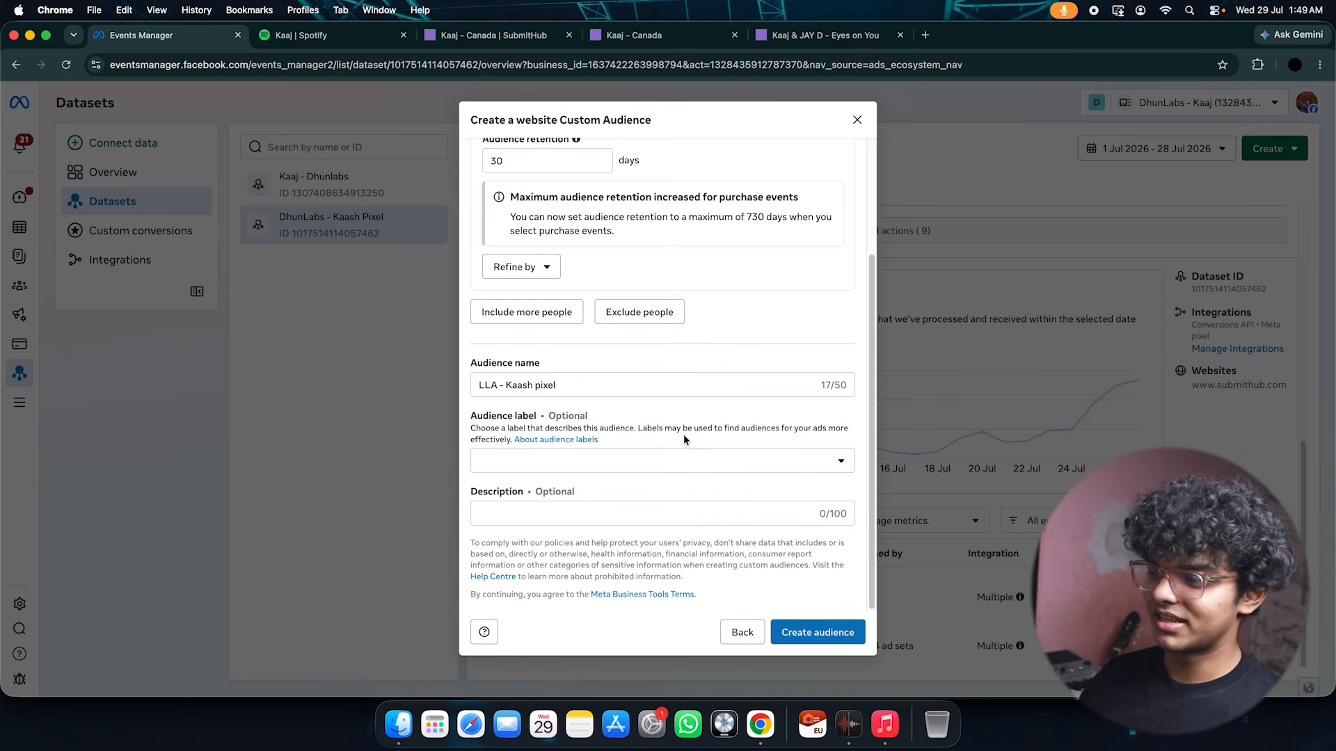
{"action": "left_click", "coordinate": [815, 631]}
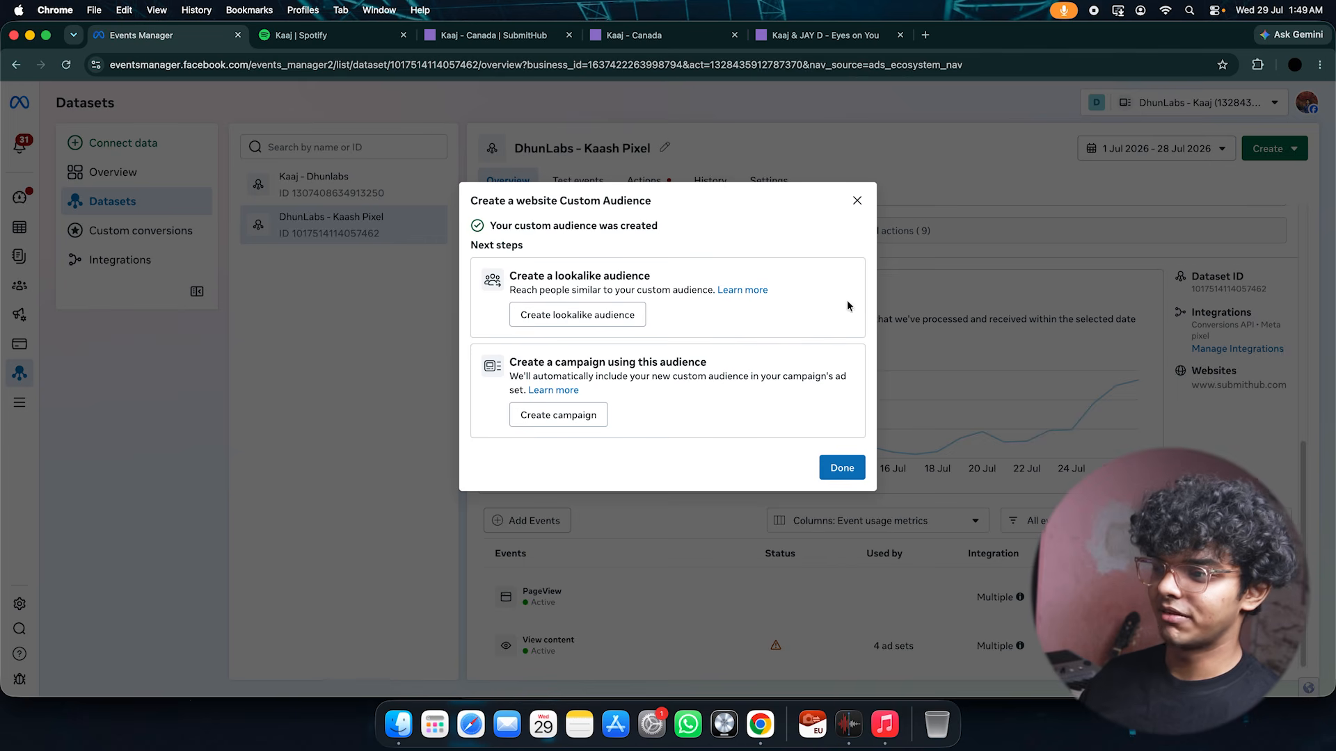
{"action": "left_click_drag", "start_coordinate": [487, 224], "coordinate": [640, 222]}
{"action": "left_click", "coordinate": [672, 226]}
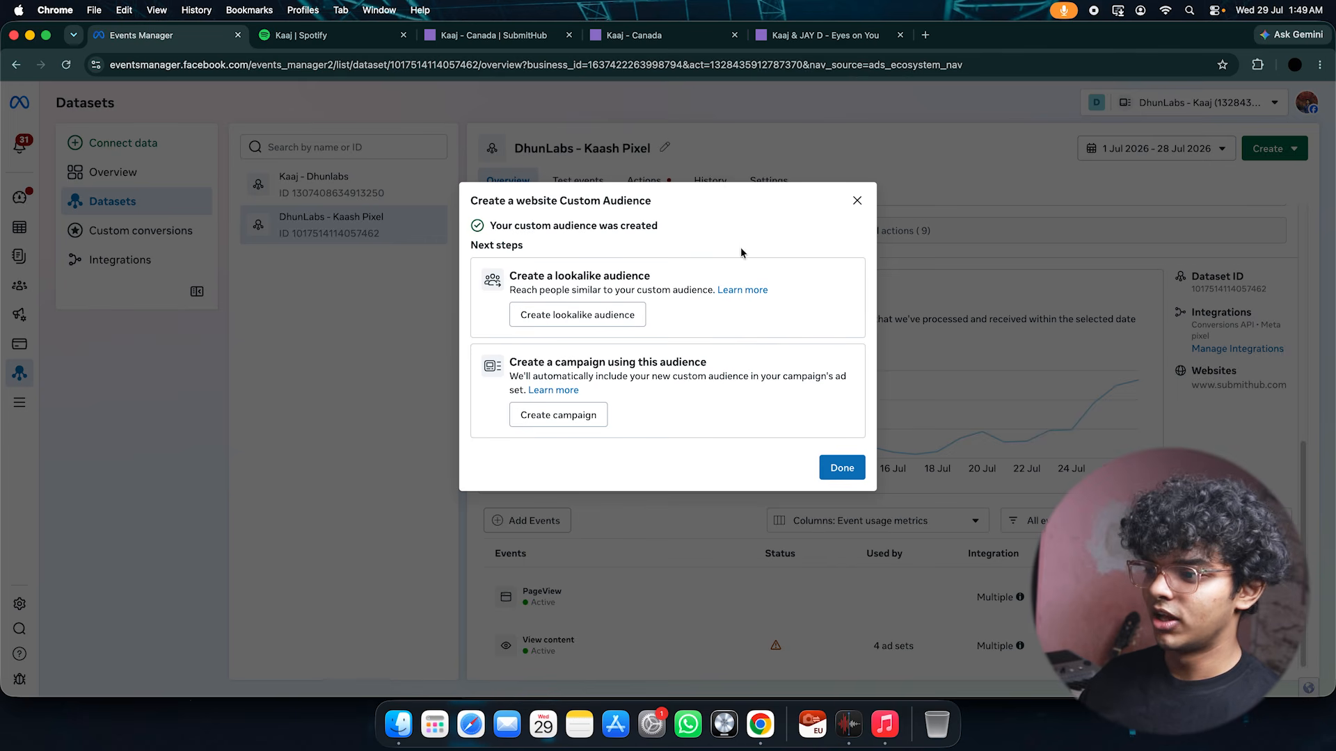
Start a new lookalike audience from the Audience page and set its size to 2%.
{"action": "left_click", "coordinate": [569, 316]}
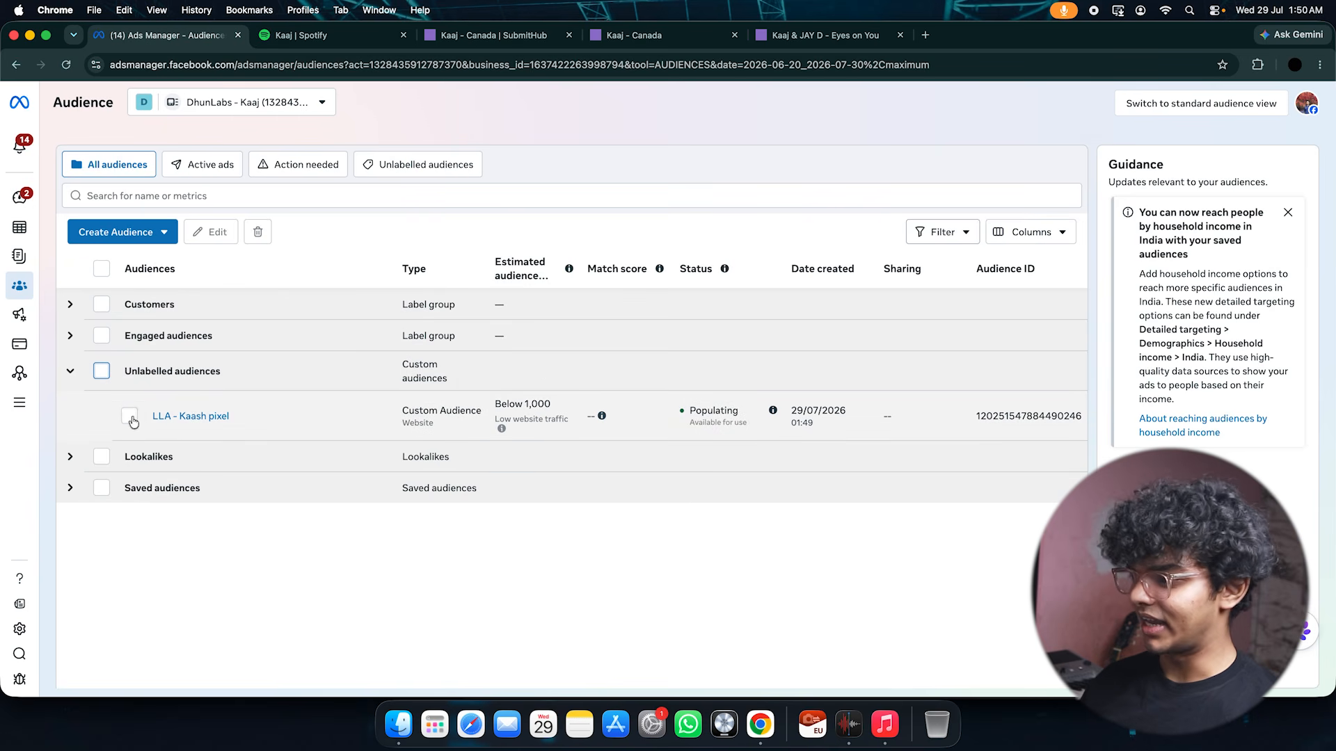
{"action": "left_click", "coordinate": [131, 417]}
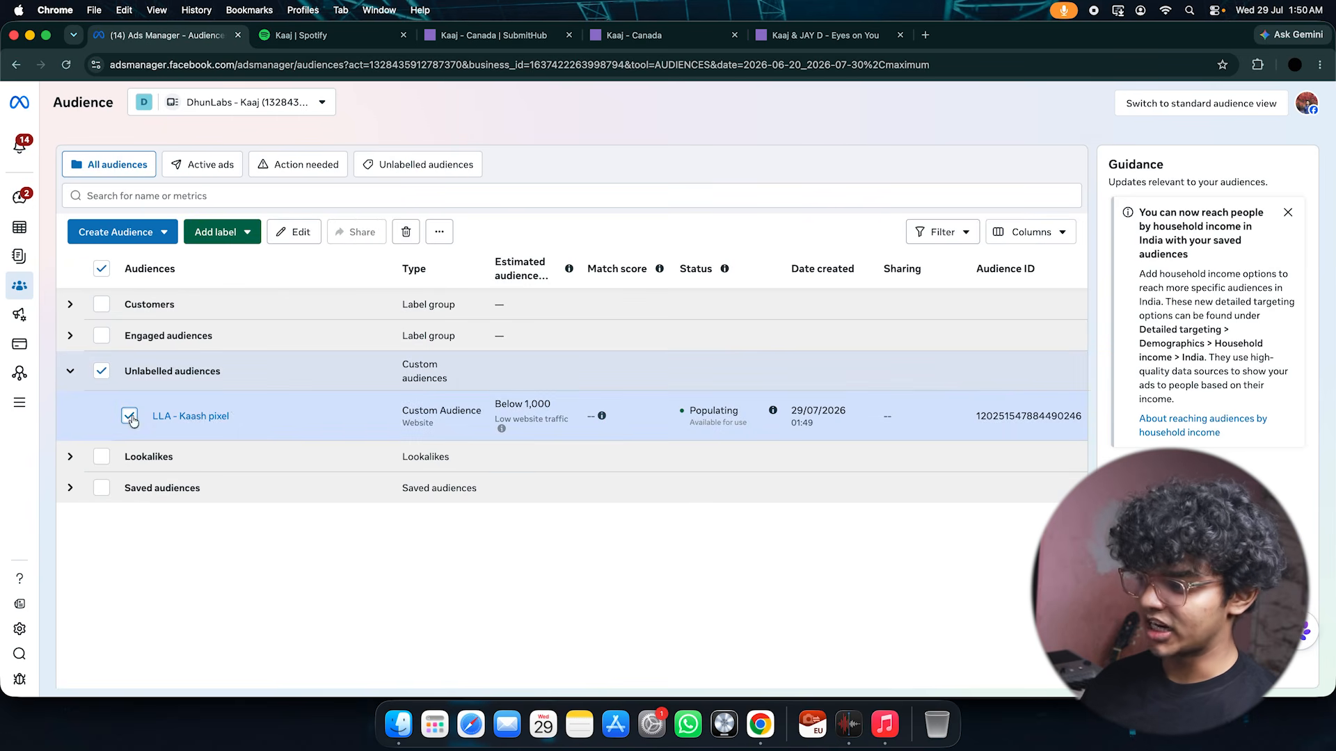
{"action": "left_click", "coordinate": [124, 234]}
{"action": "left_click", "coordinate": [144, 293]}
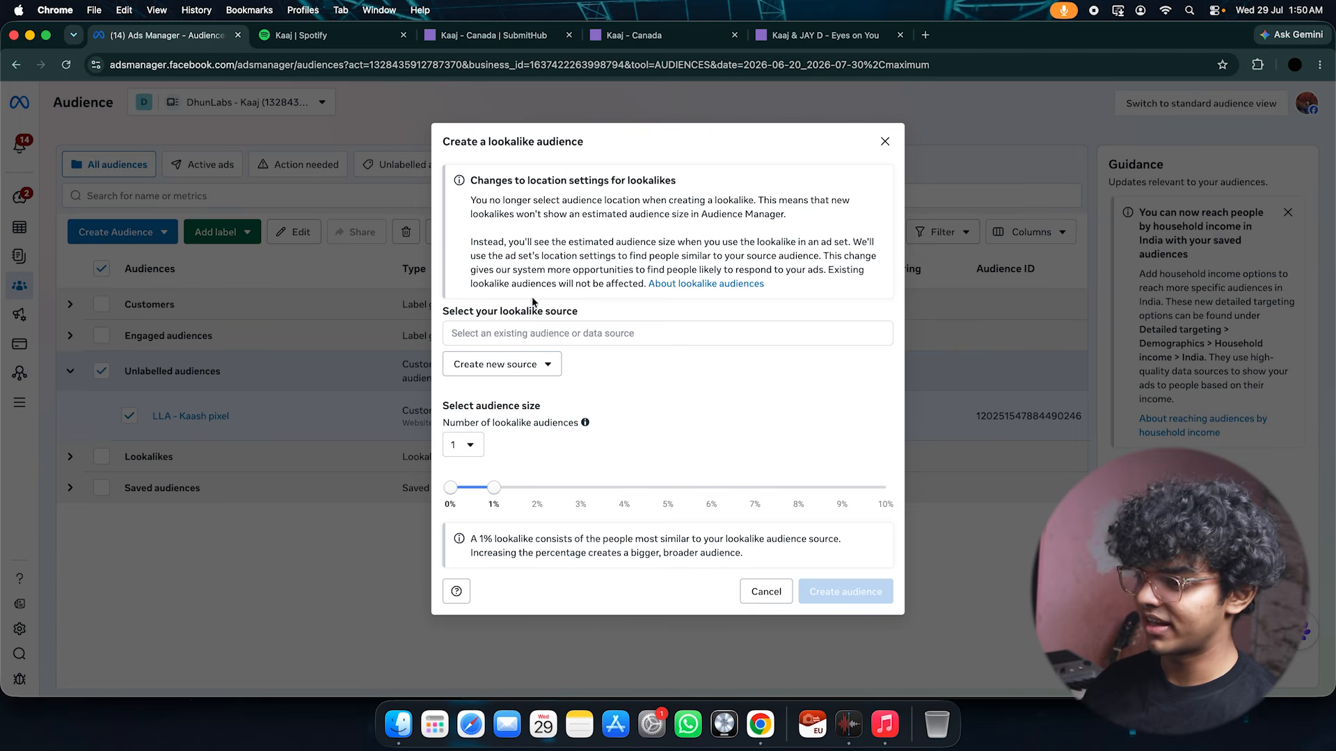
{"action": "mouse_move", "coordinate": [493, 487]}
{"action": "left_mouse_down"}
{"action": "mouse_move", "coordinate": [667, 500]}
{"action": "mouse_move", "coordinate": [512, 489]}
{"action": "left_mouse_up"}
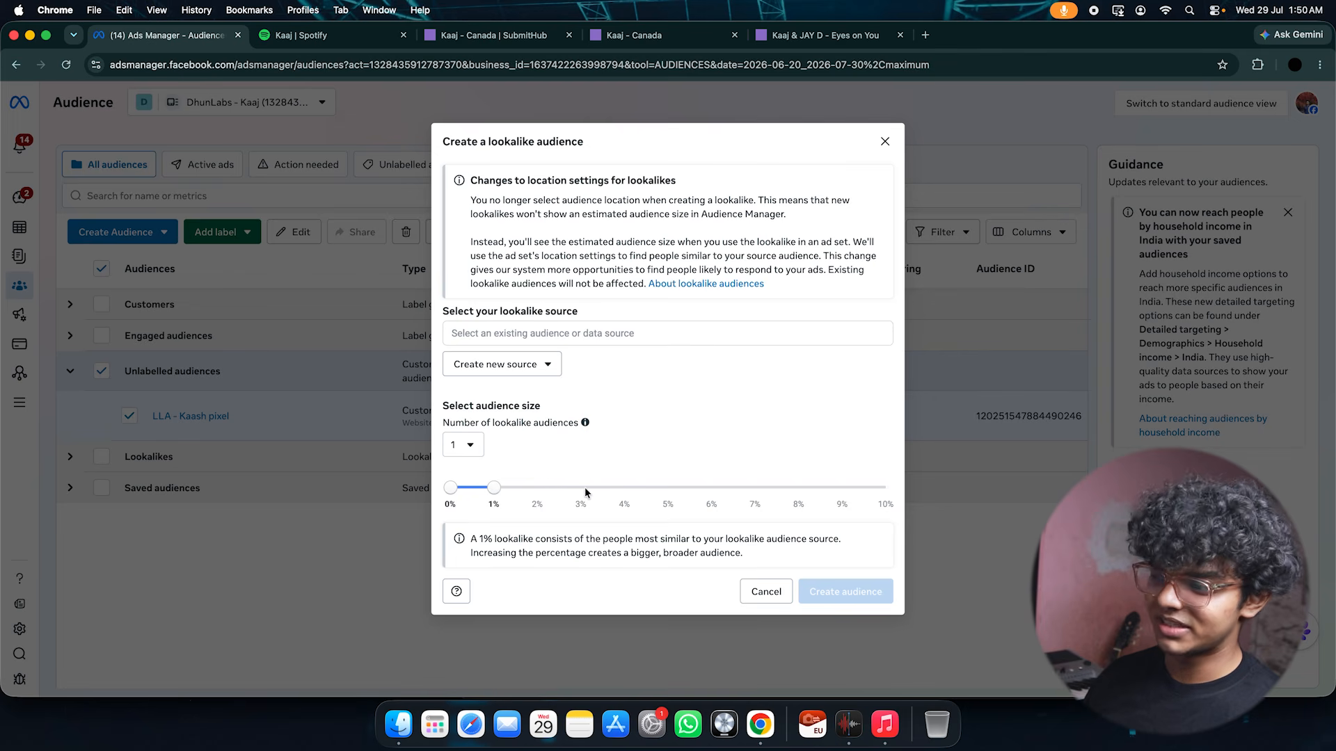
{"action": "left_click_drag", "start_coordinate": [496, 492], "coordinate": [596, 494]}
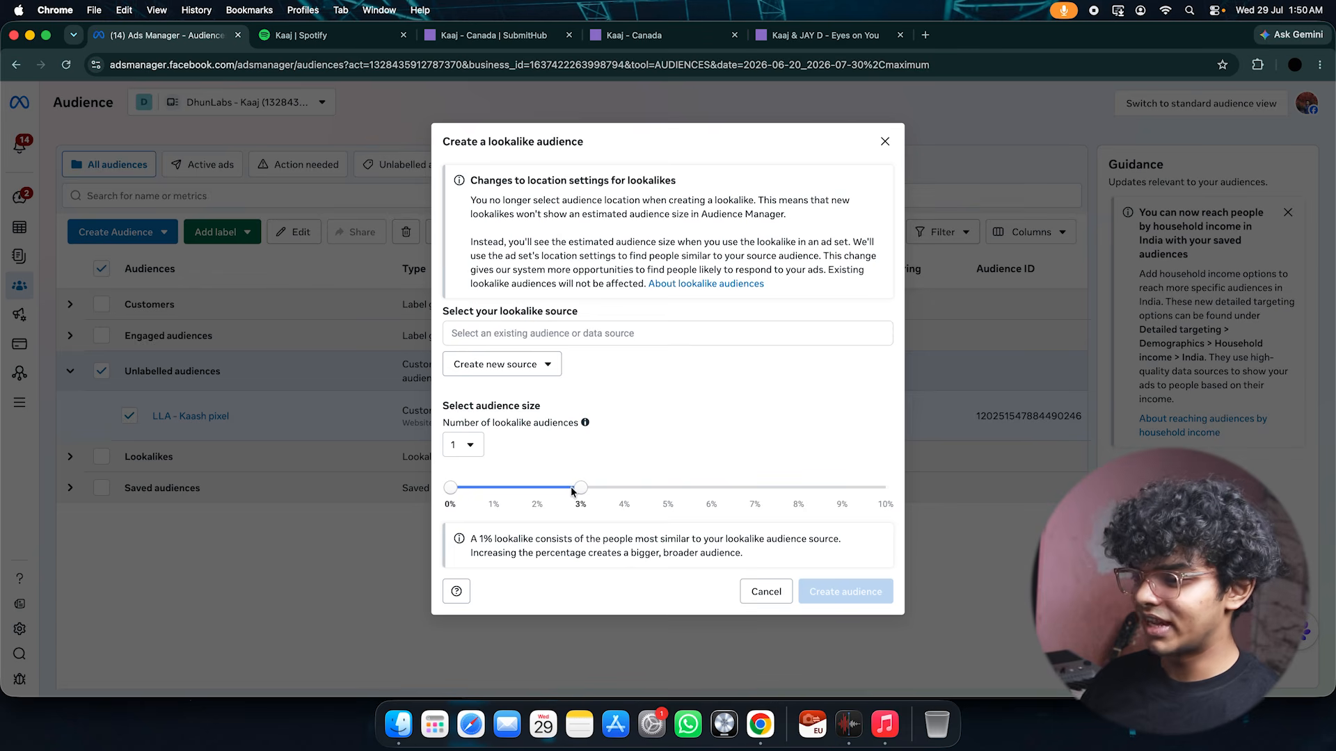
{"action": "left_click_drag", "start_coordinate": [569, 493], "coordinate": [524, 493]}
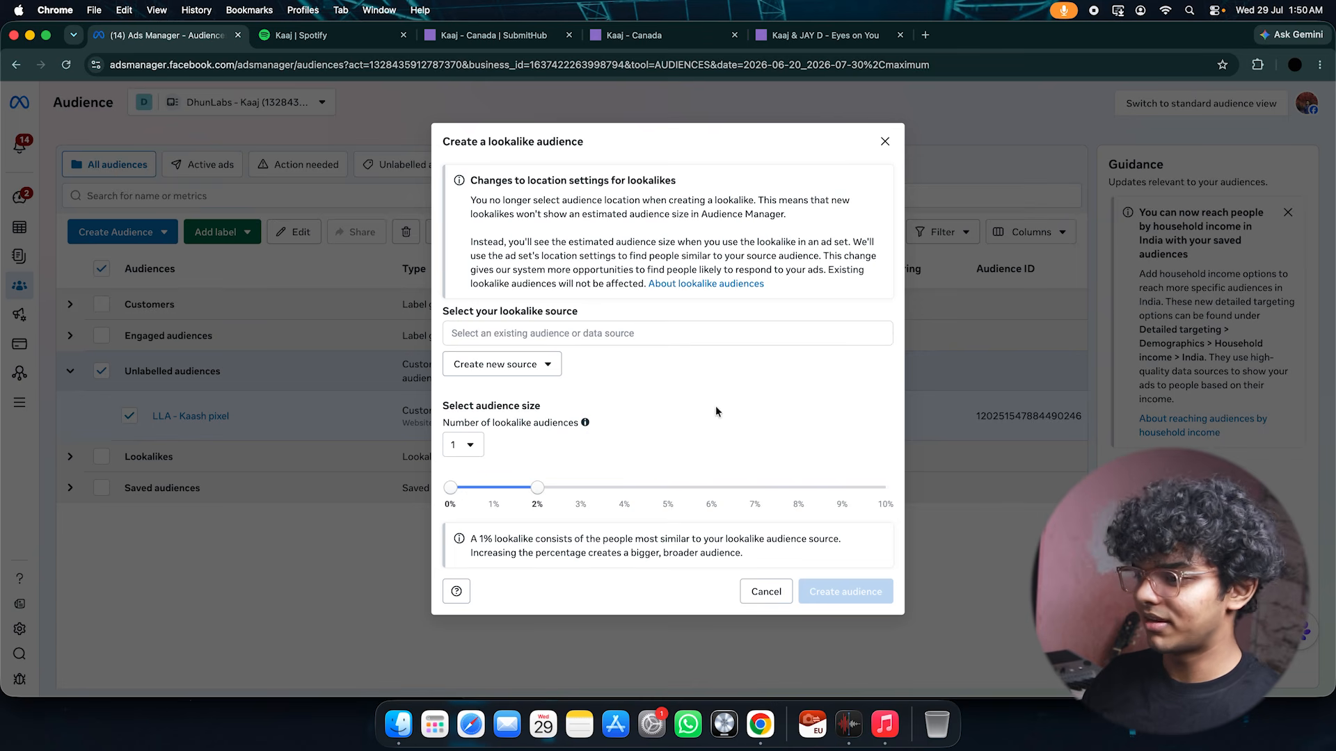
Choose the LLA - Kaash pixel custom audience as the lookalike source and create the lookalike audience.
{"action": "left_click", "coordinate": [658, 333]}
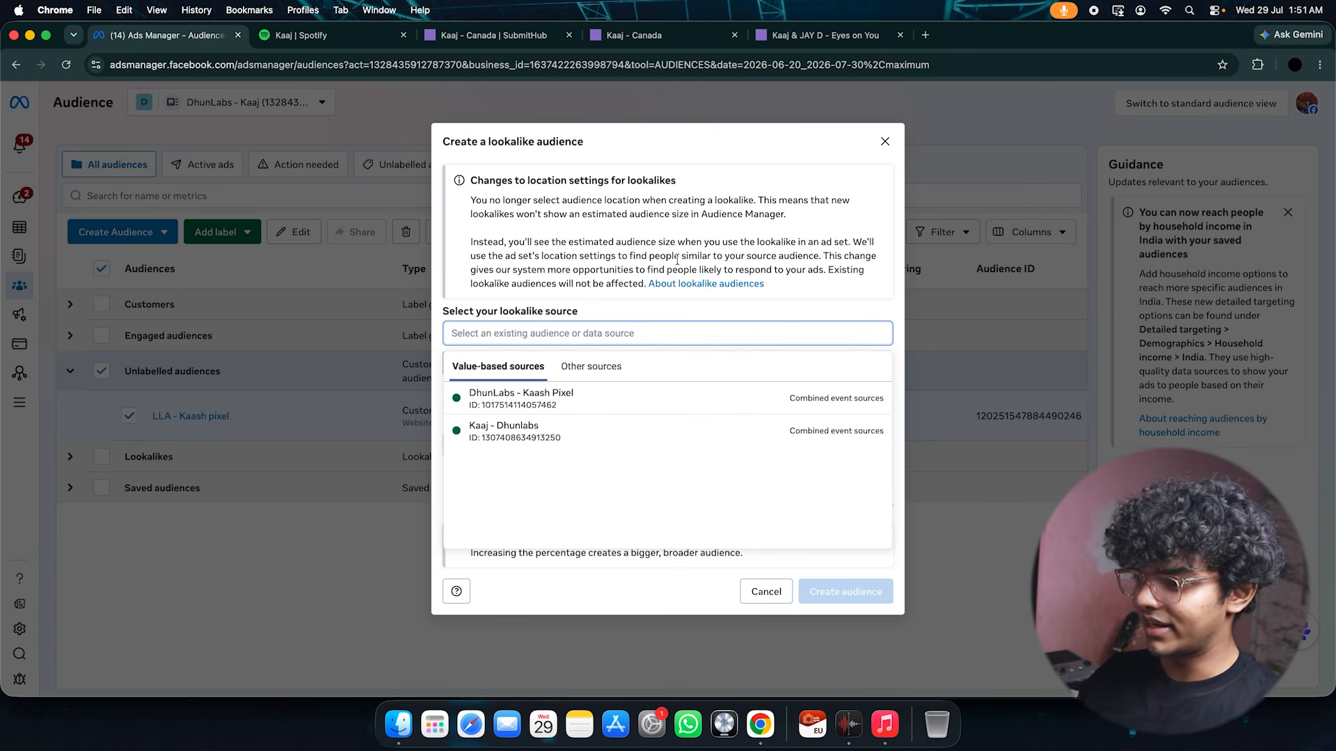
{"action": "type", "text": "LLA"}
{"action": "key", "text": "BackSpace"}
{"action": "key", "text": "BackSpace"}
{"action": "key", "text": "BackSpace"}
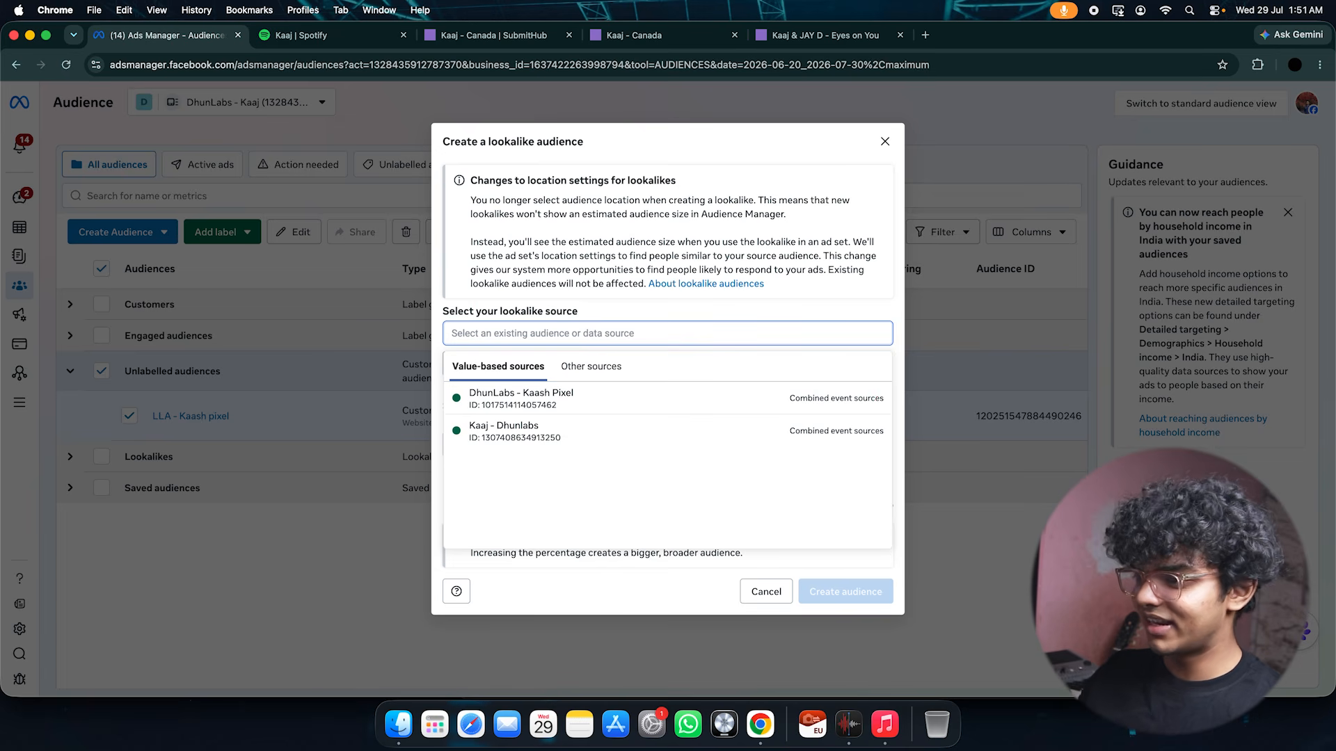
{"action": "left_click", "coordinate": [616, 365]}
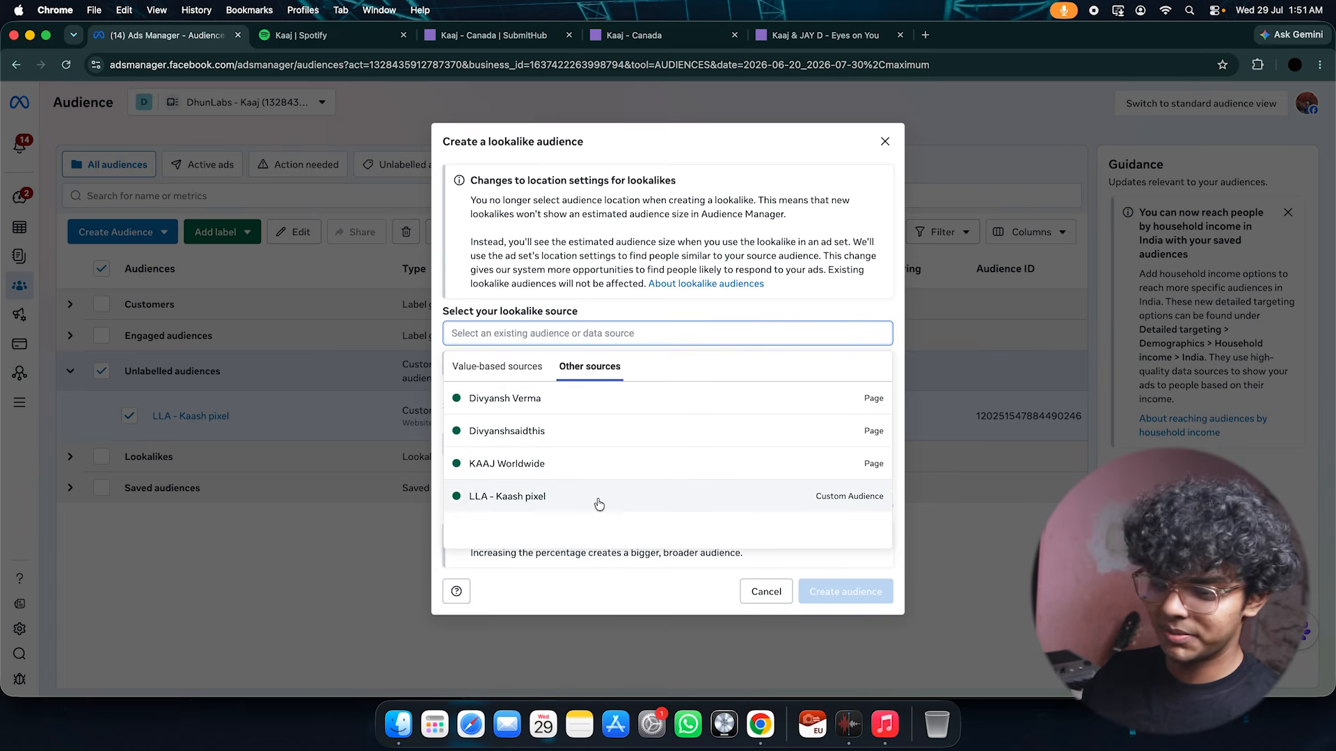
{"action": "left_click", "coordinate": [633, 510]}
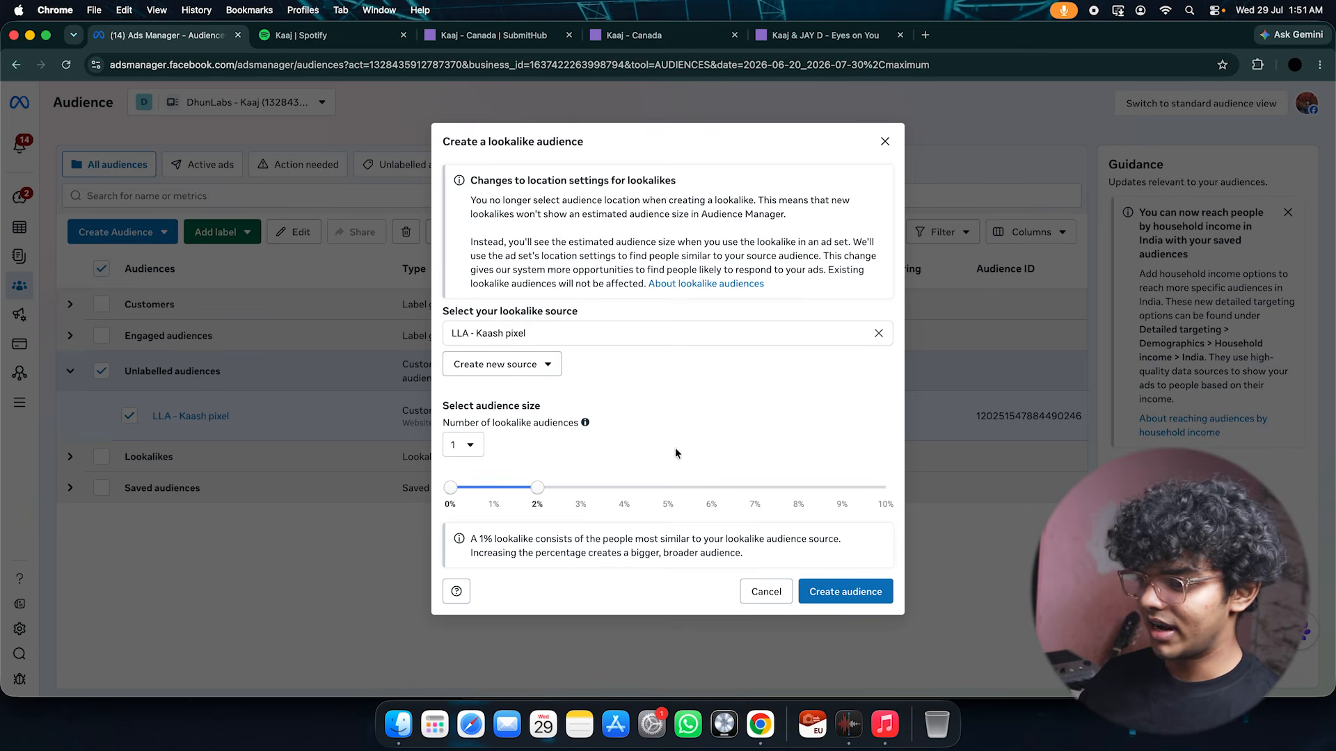
{"action": "left_click", "coordinate": [844, 588]}
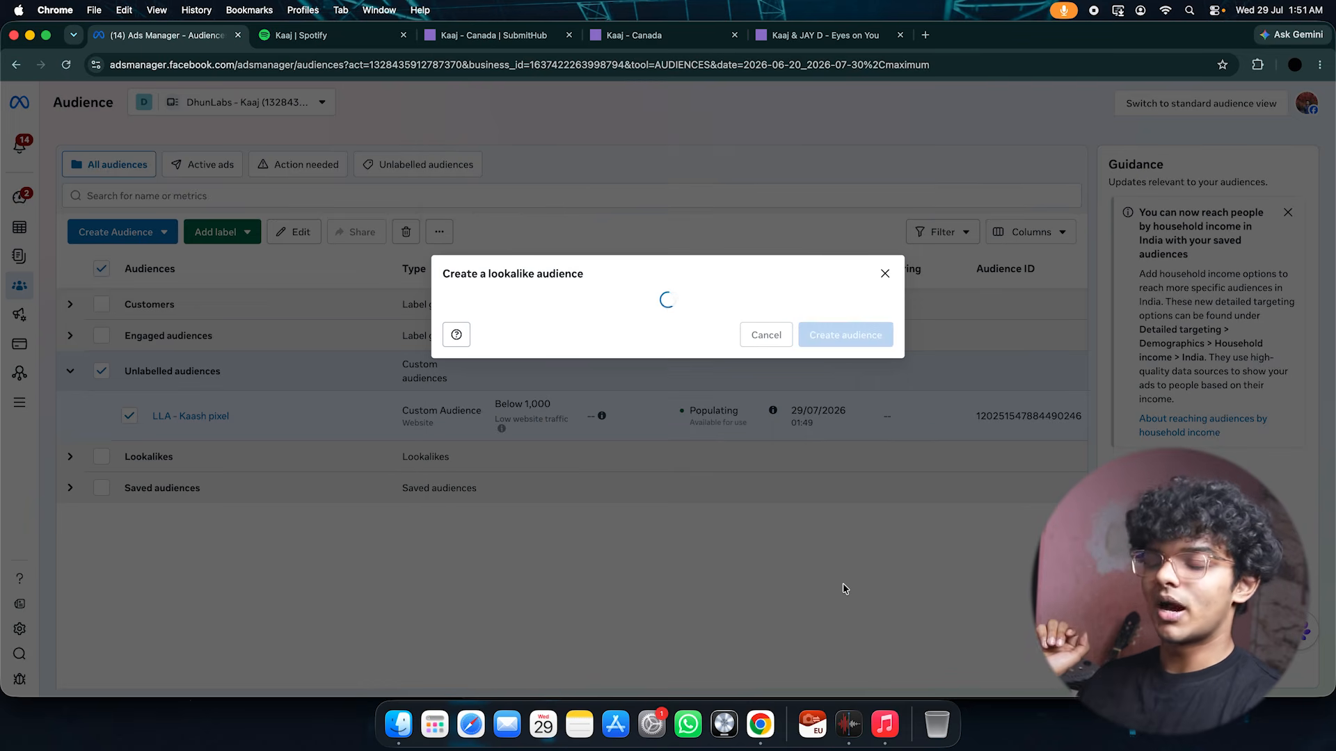